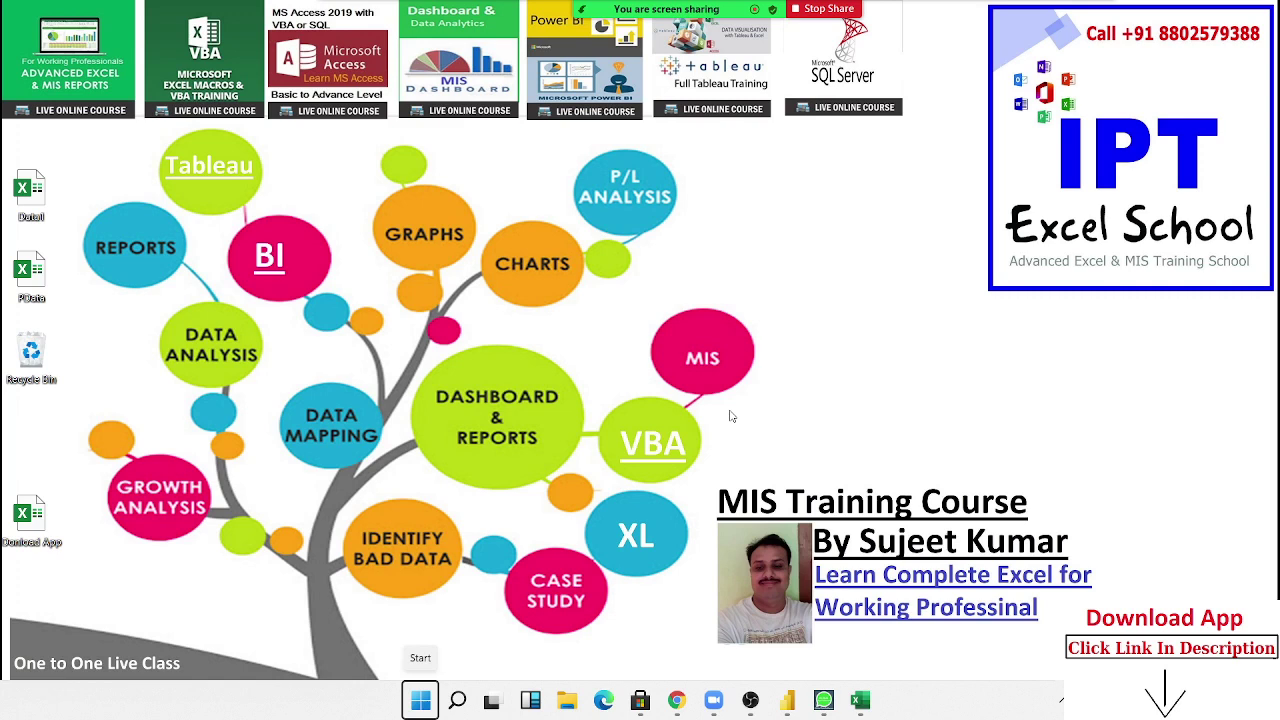
# Start a blank Excel workbook and enter the headers Name, City and Qty in A1:C1
pyautogui.click(860, 700)
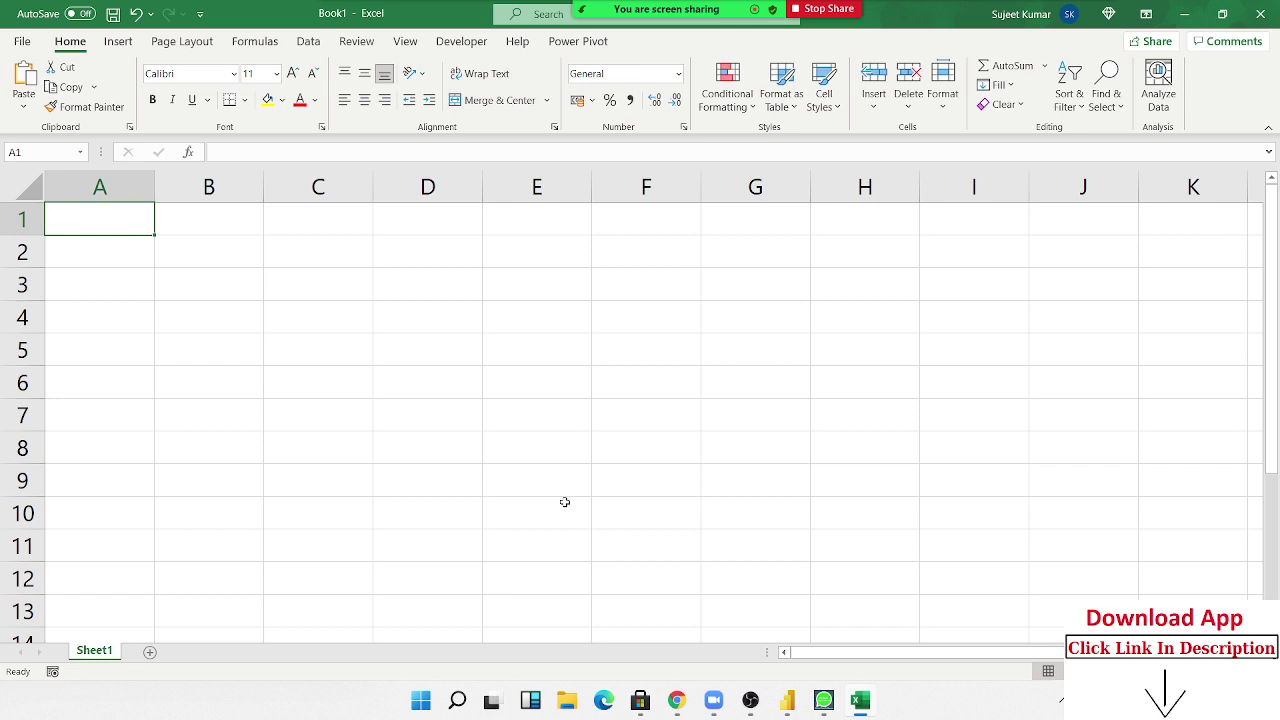
pyautogui.write('Na')
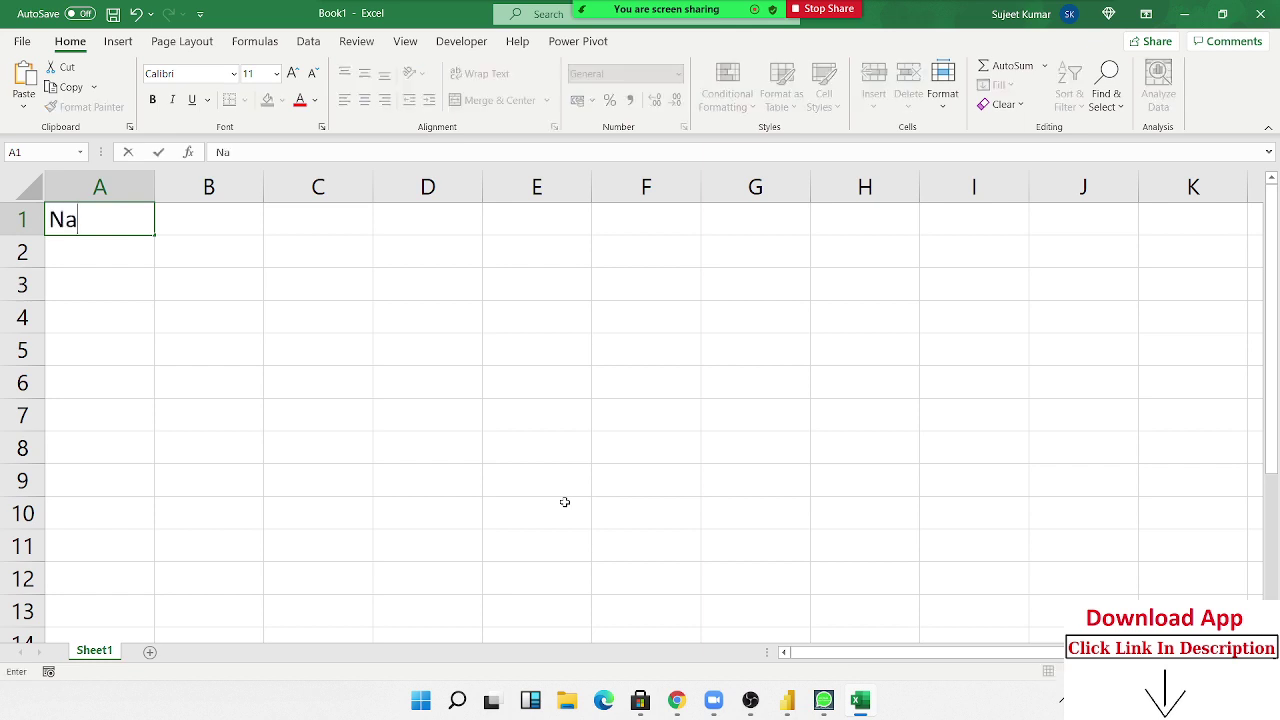
pyautogui.write('e')
pyautogui.press('BackSpace')
pyautogui.write('m')
pyautogui.write('e')
pyautogui.press('Tab')
pyautogui.write('Q')
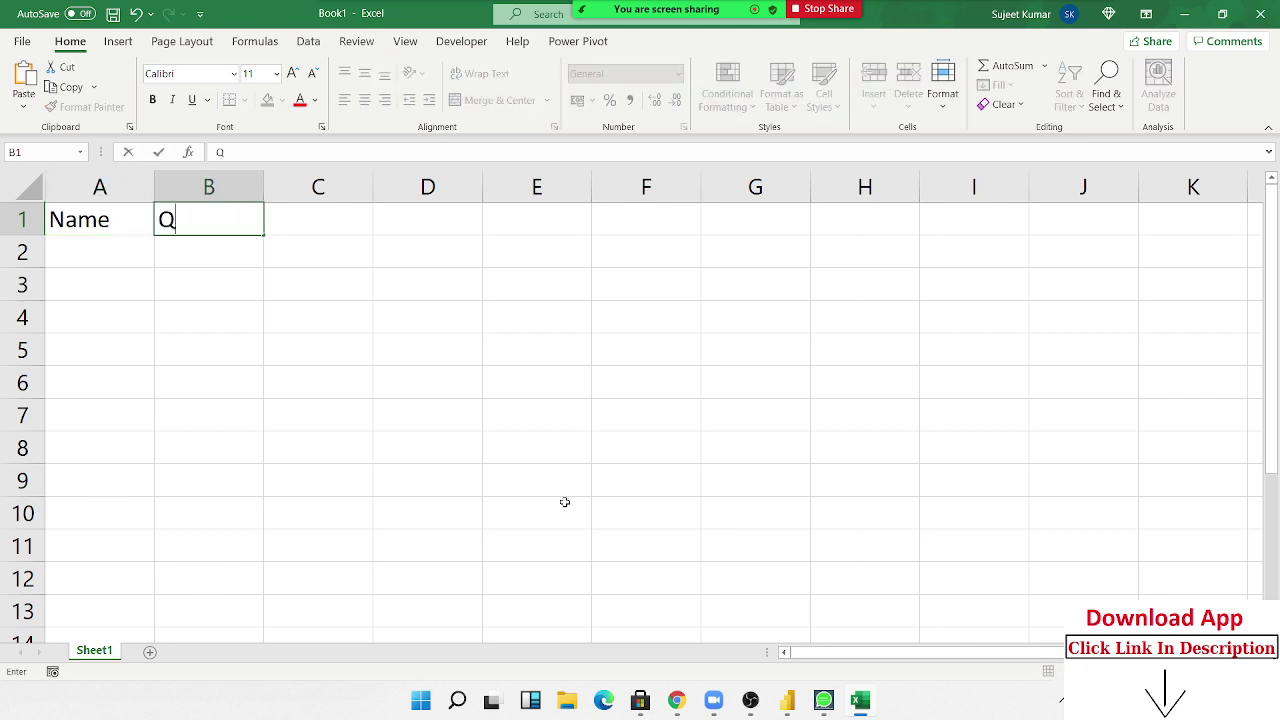
pyautogui.write('ty')
pyautogui.press('Tab')
pyautogui.press('Left')
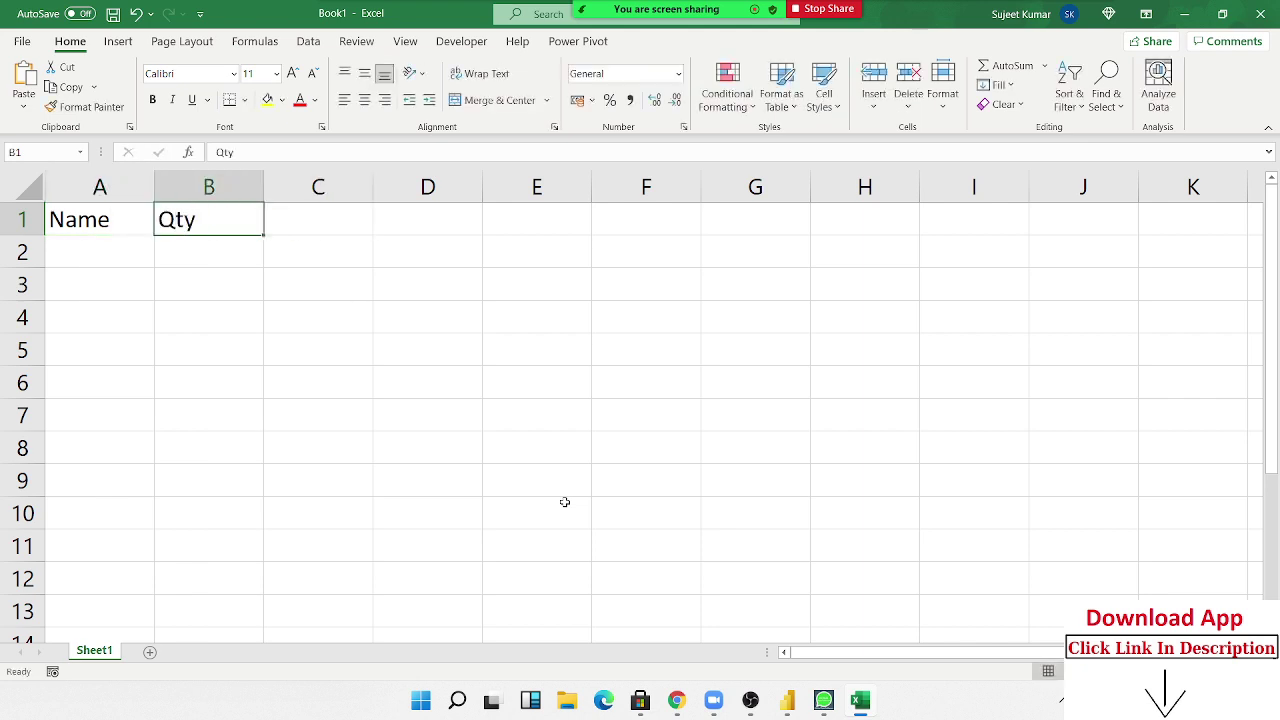
pyautogui.write('City')
pyautogui.press('Tab')
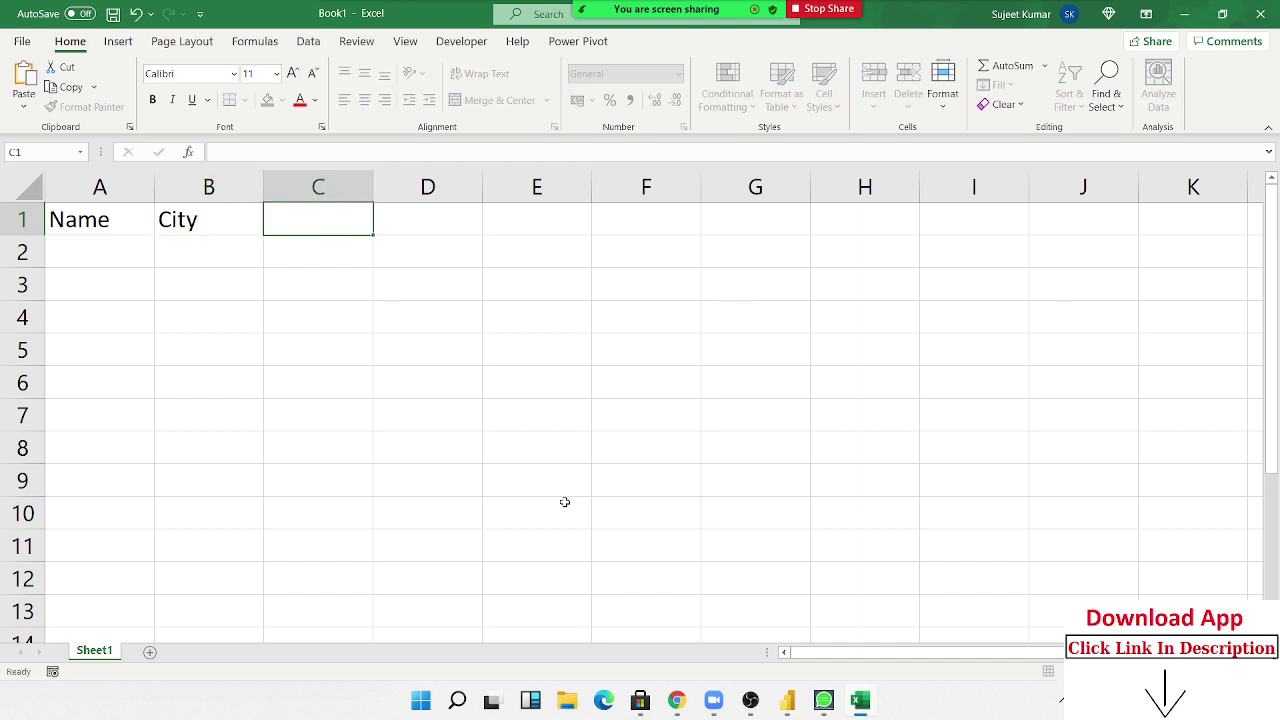
pyautogui.write('Qty')
pyautogui.press('Return')
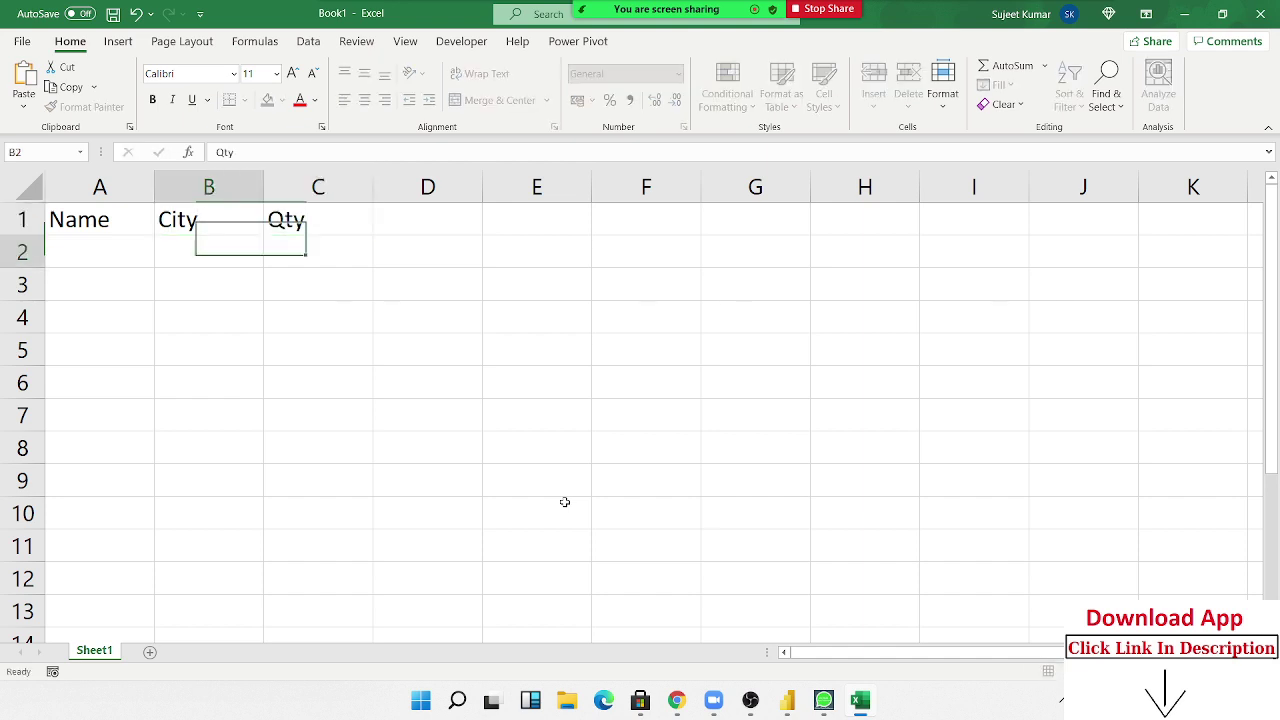
# Enter the cities Pune, Delhi, Noida and Kanpur in B2:B5
pyautogui.press('Up')
pyautogui.press('Left')
pyautogui.hotkey('shift', 'Right')
pyautogui.hotkey('shift', 'Right')
pyautogui.hotkey('shift', 'Down')
pyautogui.hotkey('shift', 'Down')
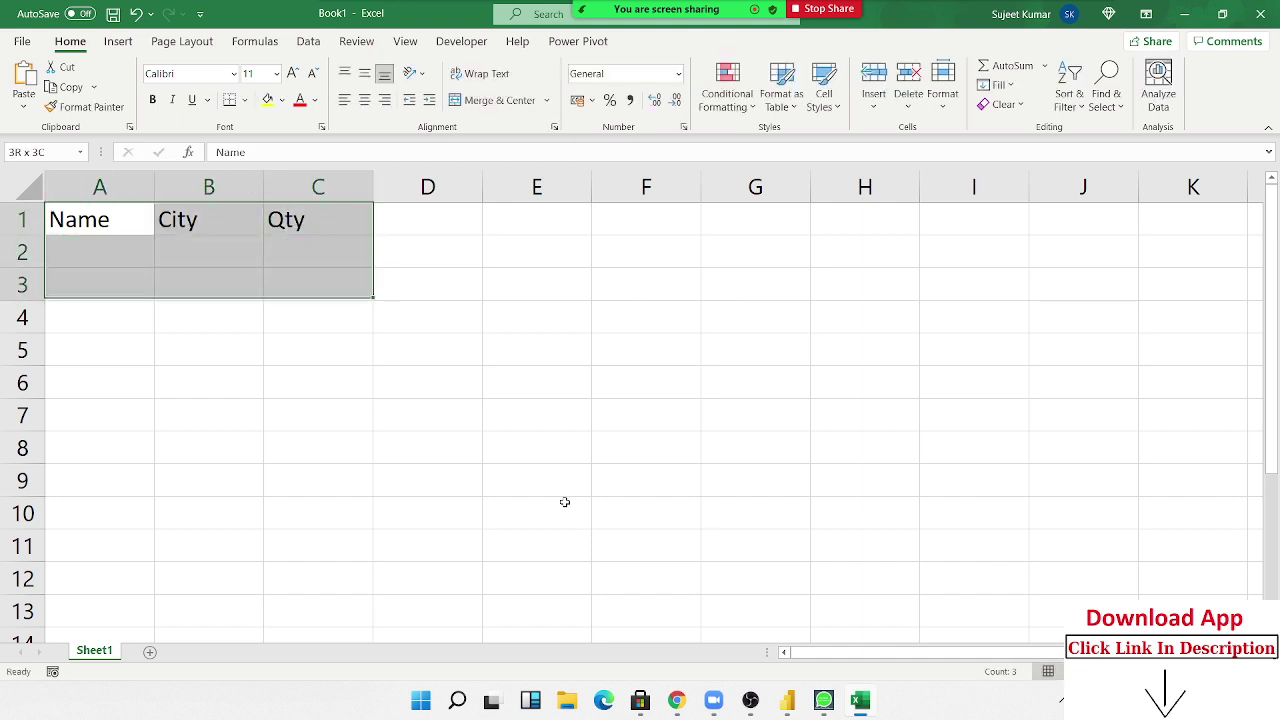
pyautogui.hotkey('shift', 'Down')
pyautogui.hotkey('shift', 'Down')
pyautogui.hotkey('shift', 'Down')
pyautogui.press('Left')
pyautogui.press('Right')
pyautogui.press('Down')
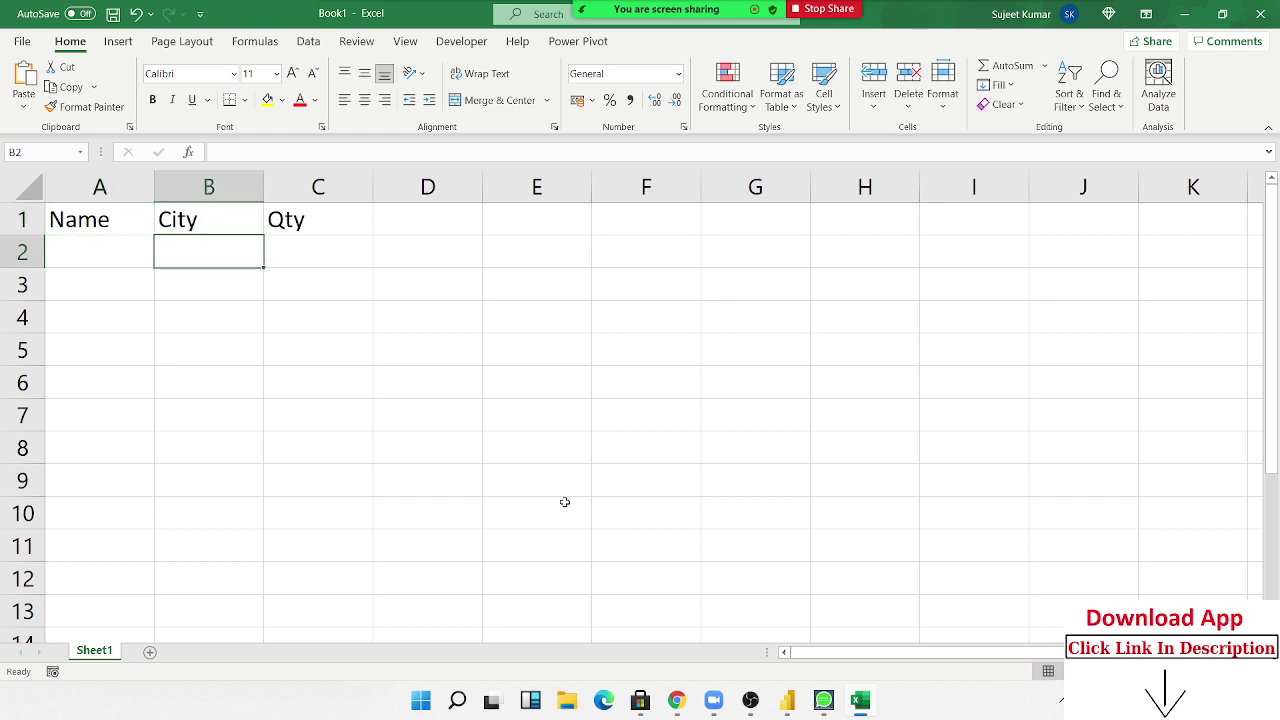
pyautogui.write('Pune')
pyautogui.press('Return')
pyautogui.write('De')
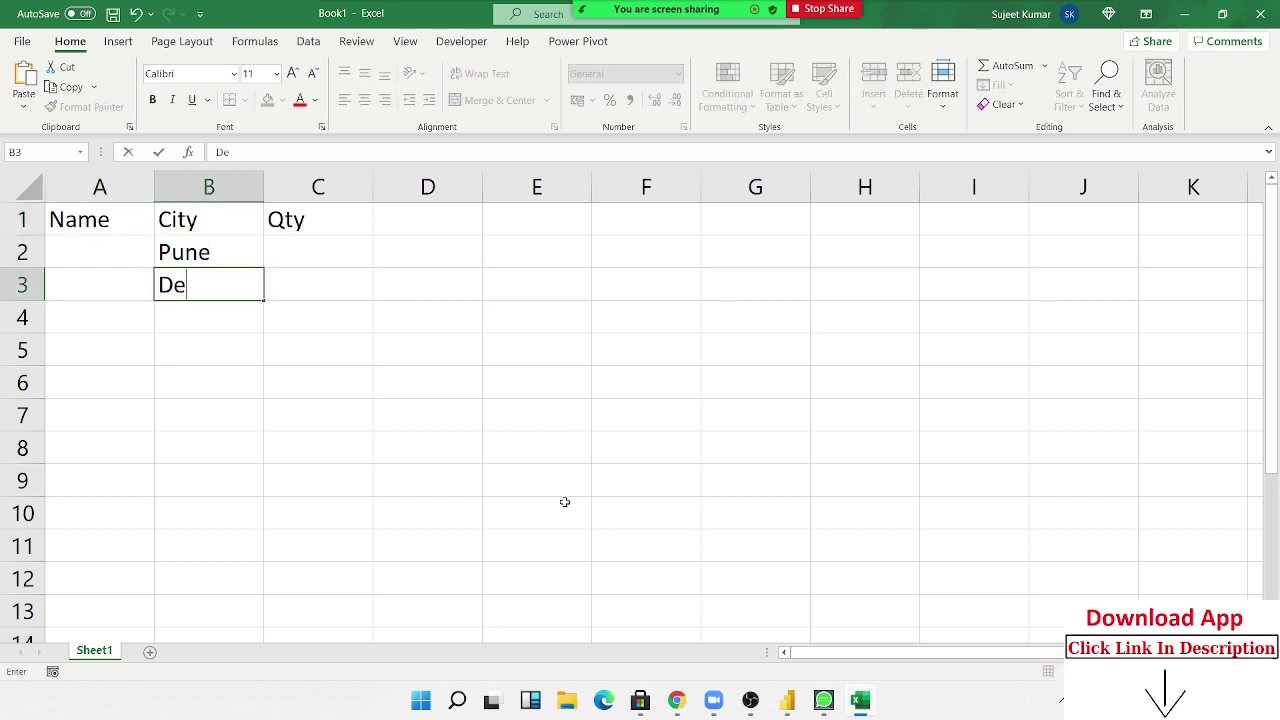
pyautogui.write('lhi')
pyautogui.press('Return')
pyautogui.write('N')
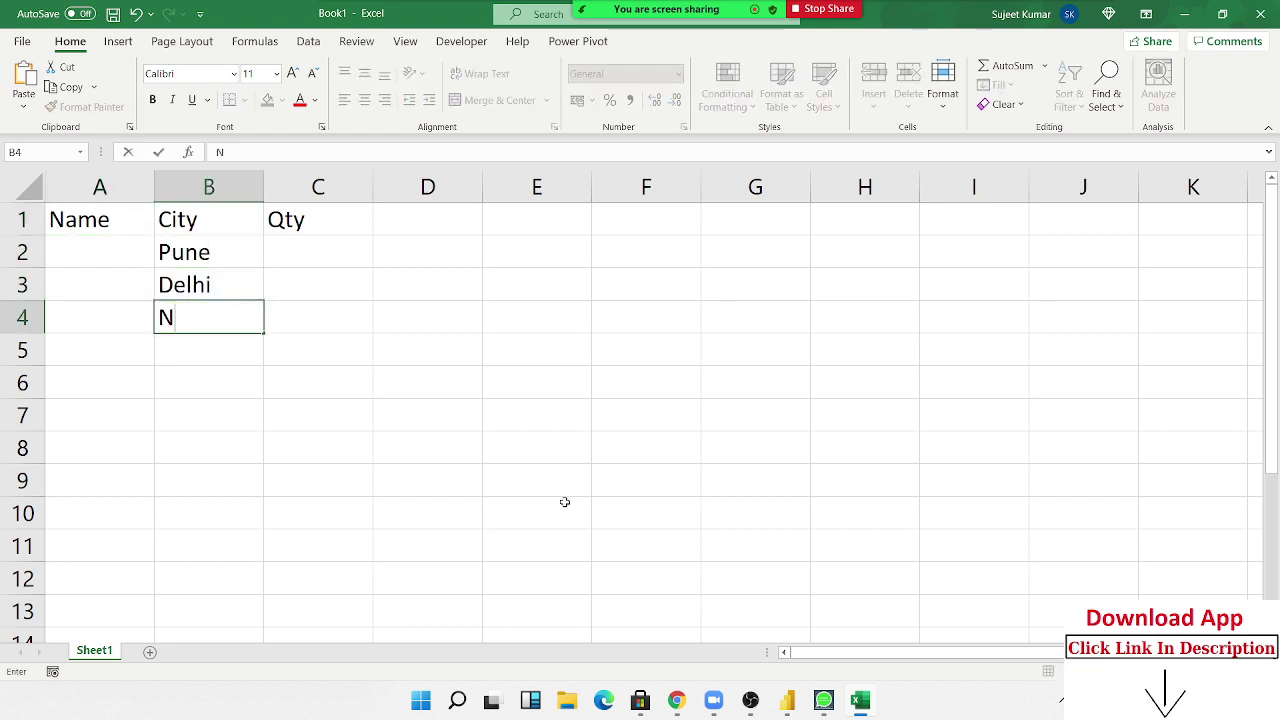
pyautogui.write('oida')
pyautogui.press('Return')
pyautogui.write('Ka')
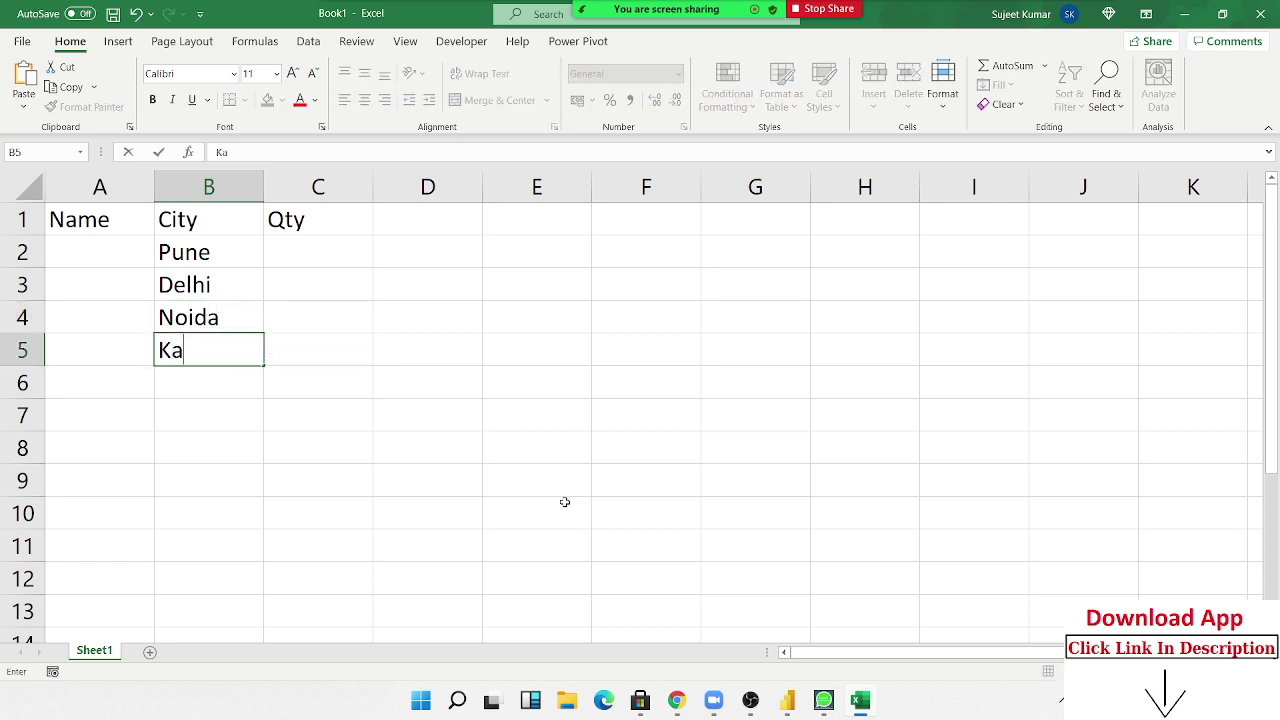
pyautogui.write('npu')
pyautogui.press('BackSpace')
pyautogui.write('t')
pyautogui.press('BackSpace')
pyautogui.write('ur')
pyautogui.press('Return')
# Put 'Total' in A6 and =SUM(C2:C5) in C6, then select the table A1:C6
pyautogui.press('Left')
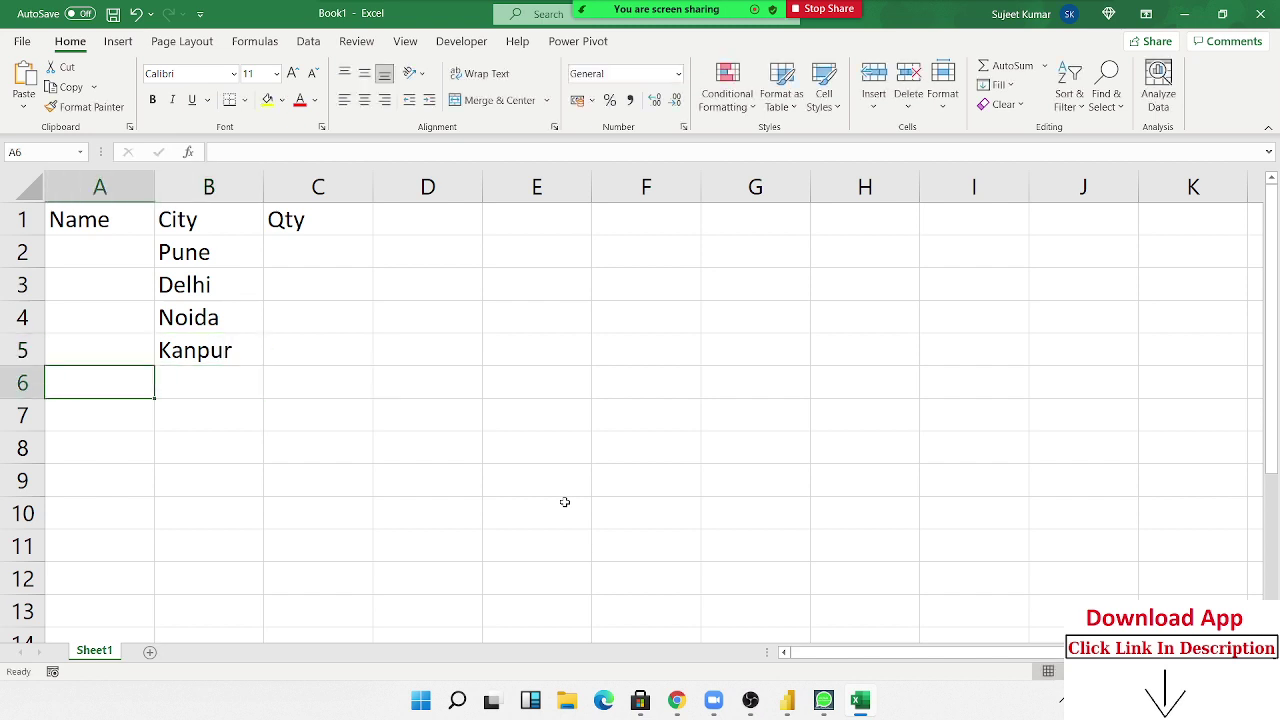
pyautogui.write('Toal')
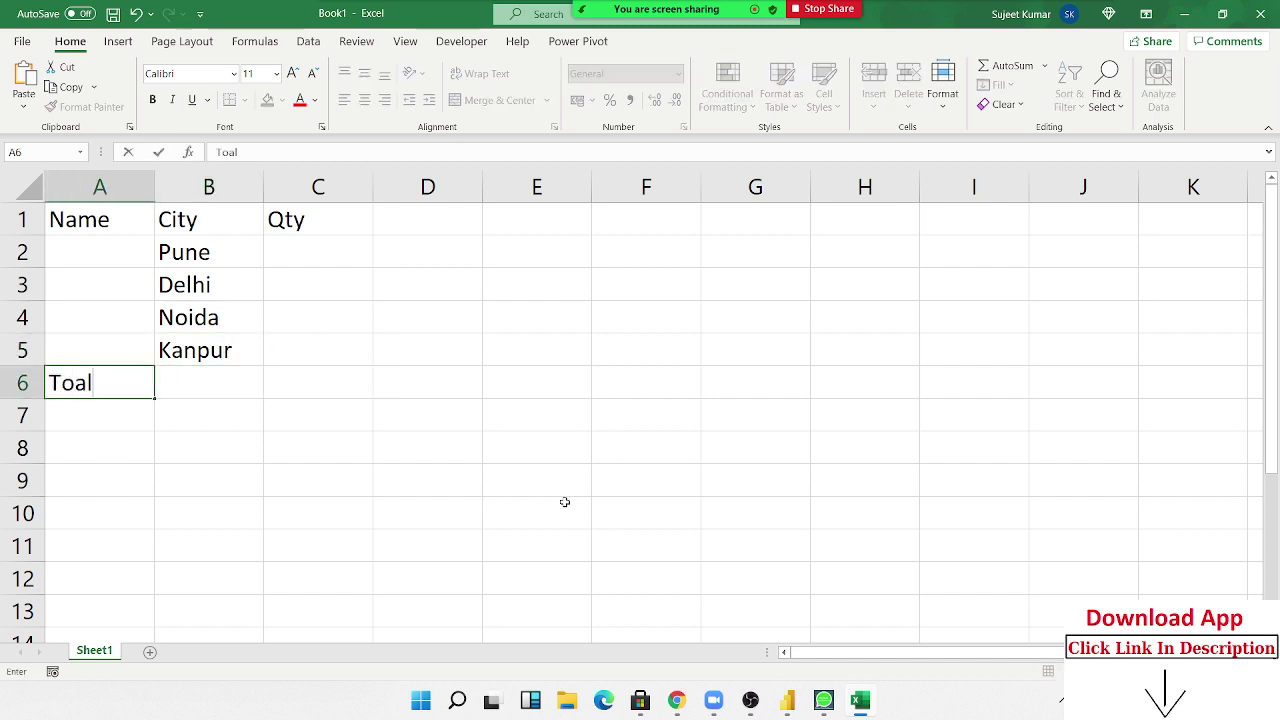
pyautogui.press('BackSpace')
pyautogui.press('BackSpace')
pyautogui.write('t')
pyautogui.write('al')
pyautogui.press('Right')
pyautogui.press('Right')
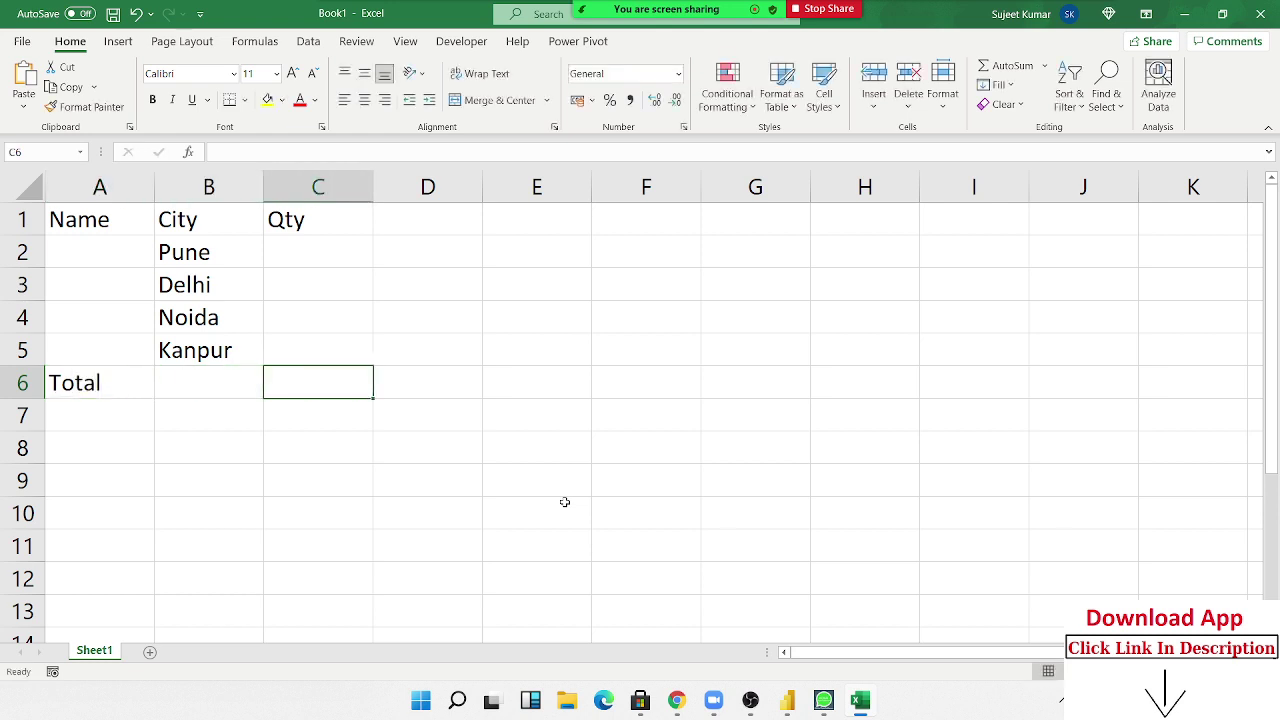
pyautogui.write('=sum')
pyautogui.press('Tab')
pyautogui.press('Up')
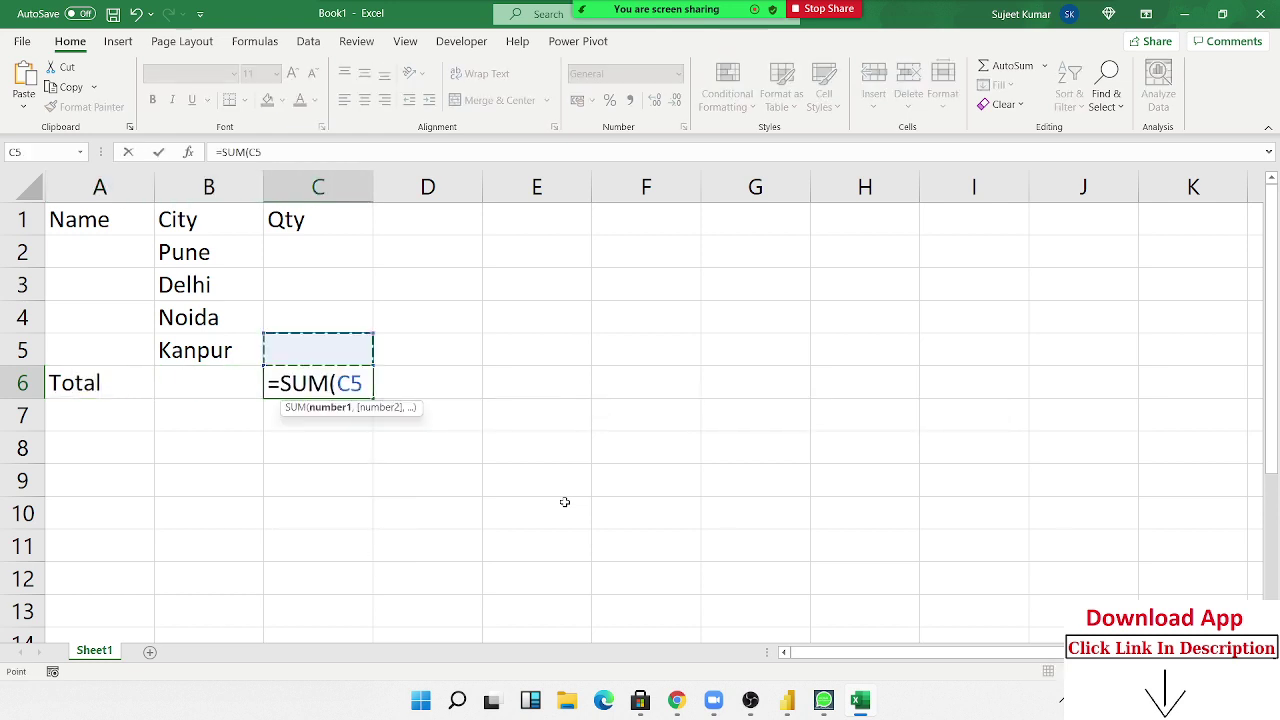
pyautogui.hotkey('shift', 'Up')
pyautogui.hotkey('shift', 'Up')
pyautogui.hotkey('shift', 'Up')
pyautogui.press('Return')
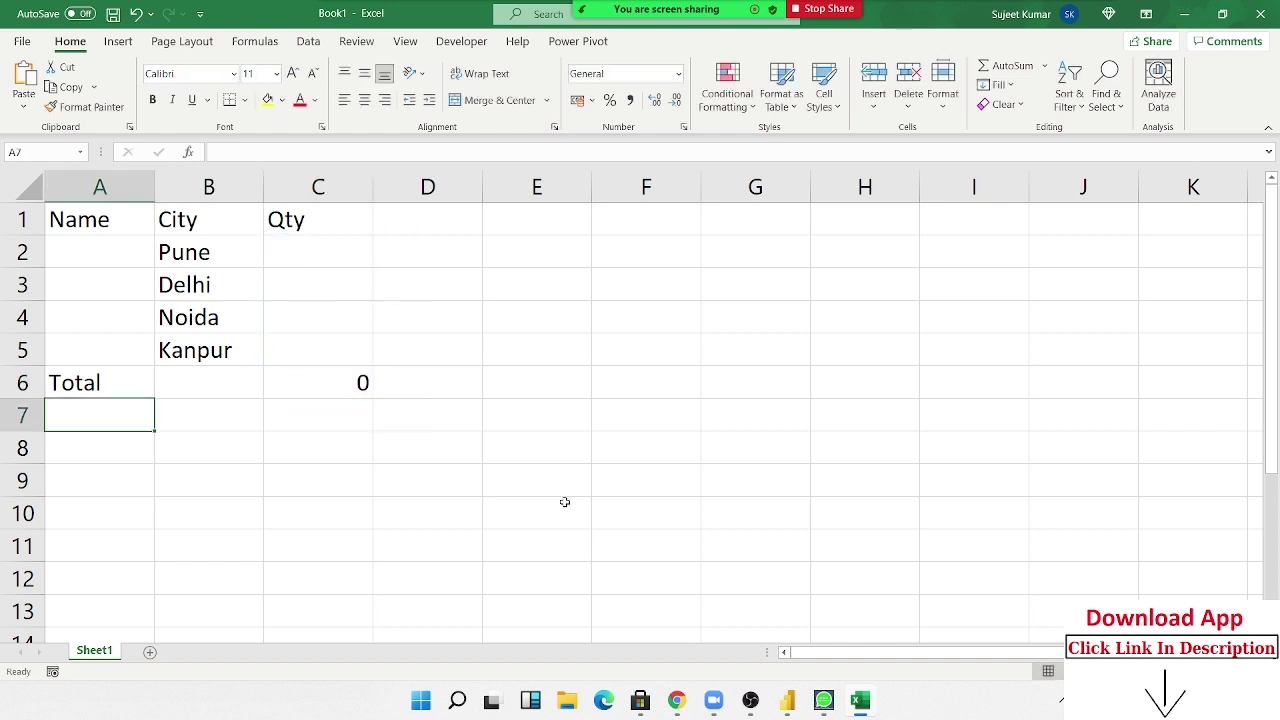
pyautogui.press('Up')
pyautogui.hotkey('ctrl', 'shift', 'Right')
pyautogui.hotkey('ctrl', 'shift', 'Up')
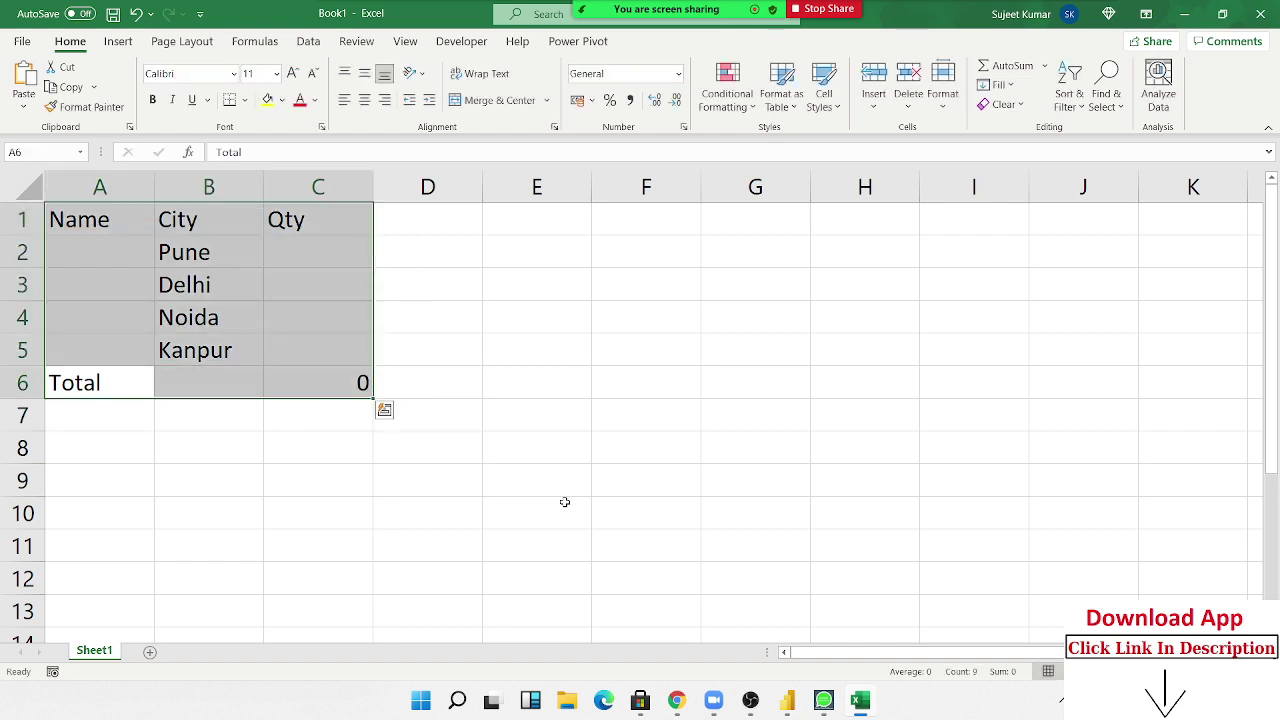
# Apply All Borders to the A1:C6 table
pyautogui.click(244, 100)
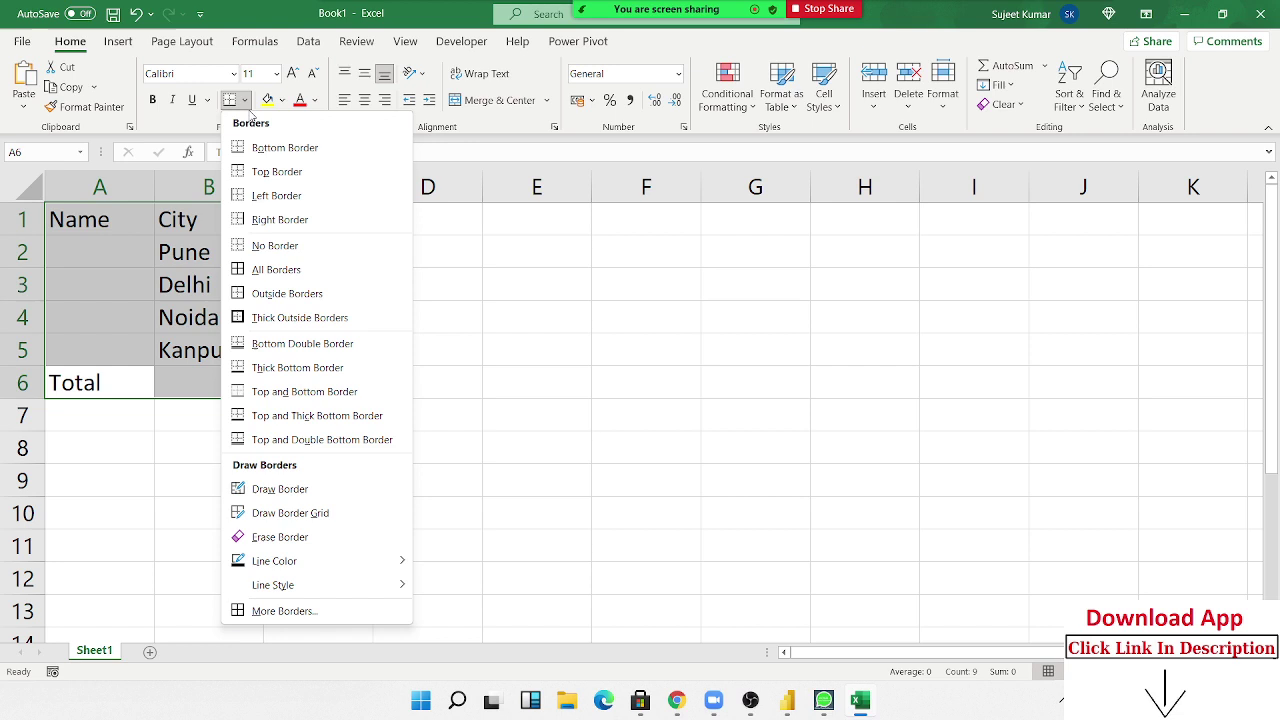
pyautogui.click(254, 273)
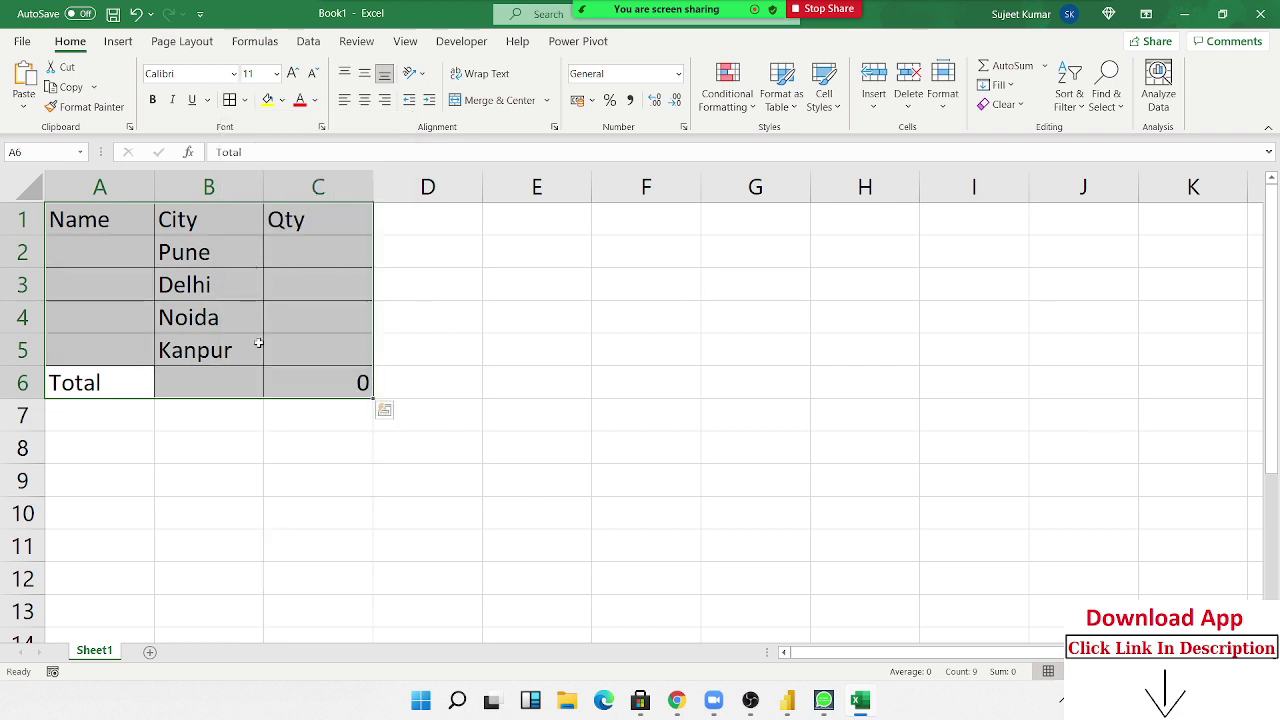
pyautogui.click(270, 381)
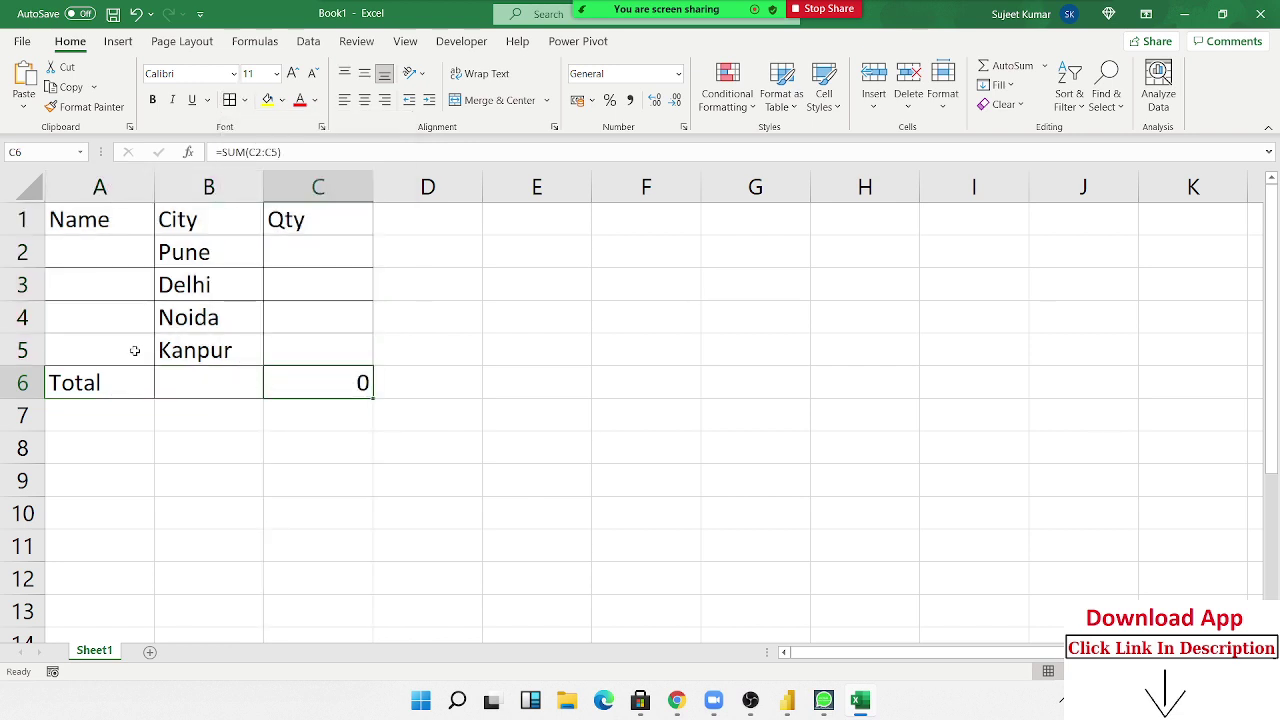
# Merge and center the empty Name cells A2:A5, then show the Developer tab
pyautogui.moveTo(134, 348); pyautogui.dragTo(128, 250)
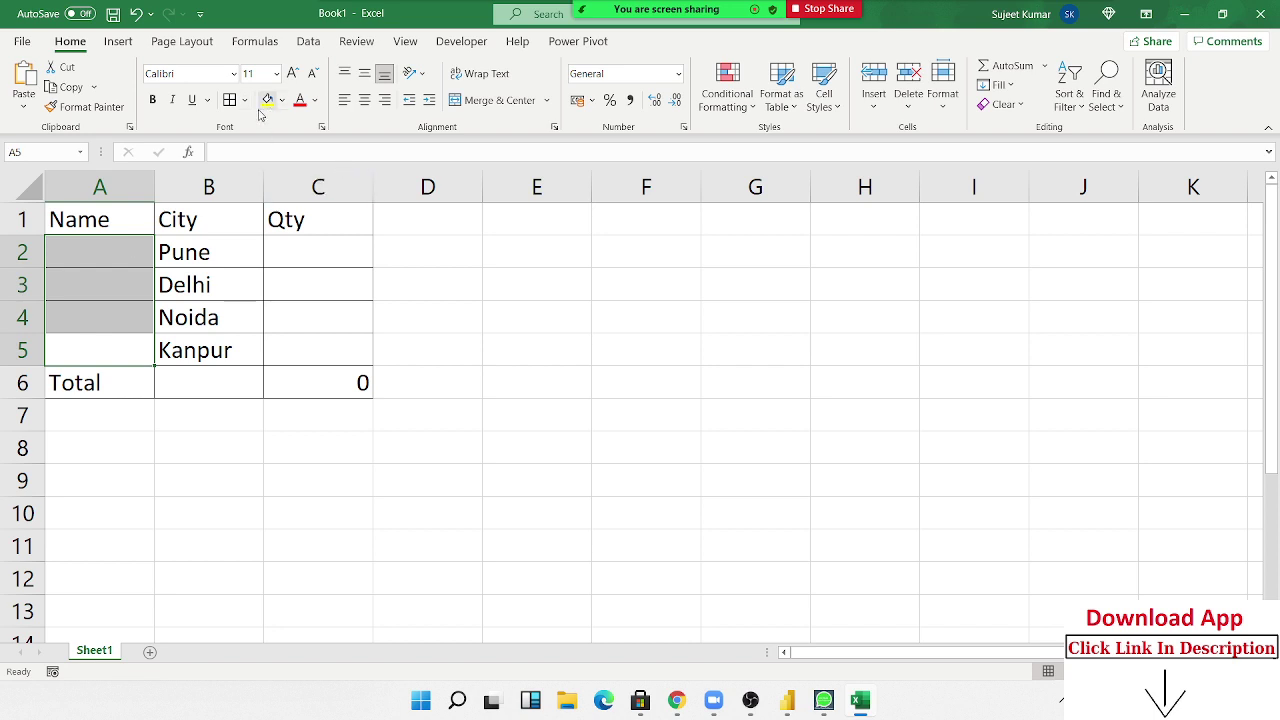
pyautogui.click(526, 103)
pyautogui.click(295, 306)
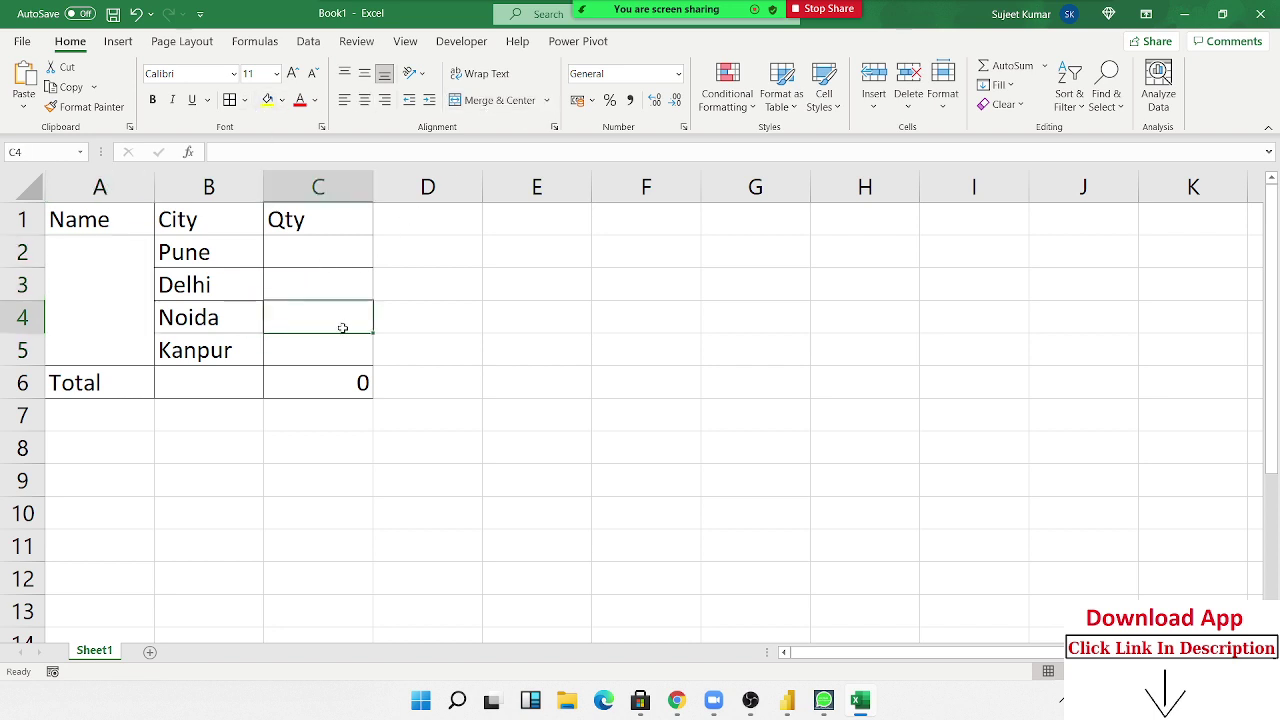
pyautogui.click(446, 46)
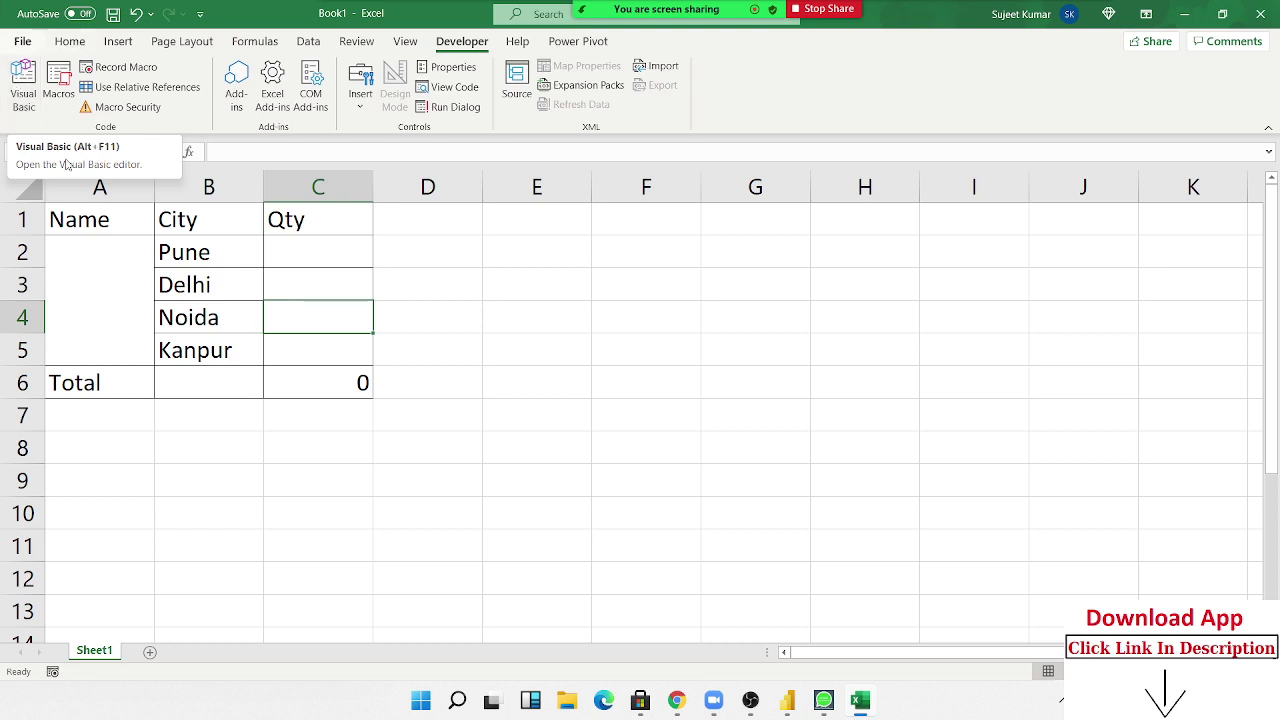
# Open the Visual Basic editor side by side with the Book1 workbook
pyautogui.moveTo(128, 225)
pyautogui.mouseDown()
pyautogui.moveTo(288, 349)
pyautogui.moveTo(299, 381)
pyautogui.mouseUp()
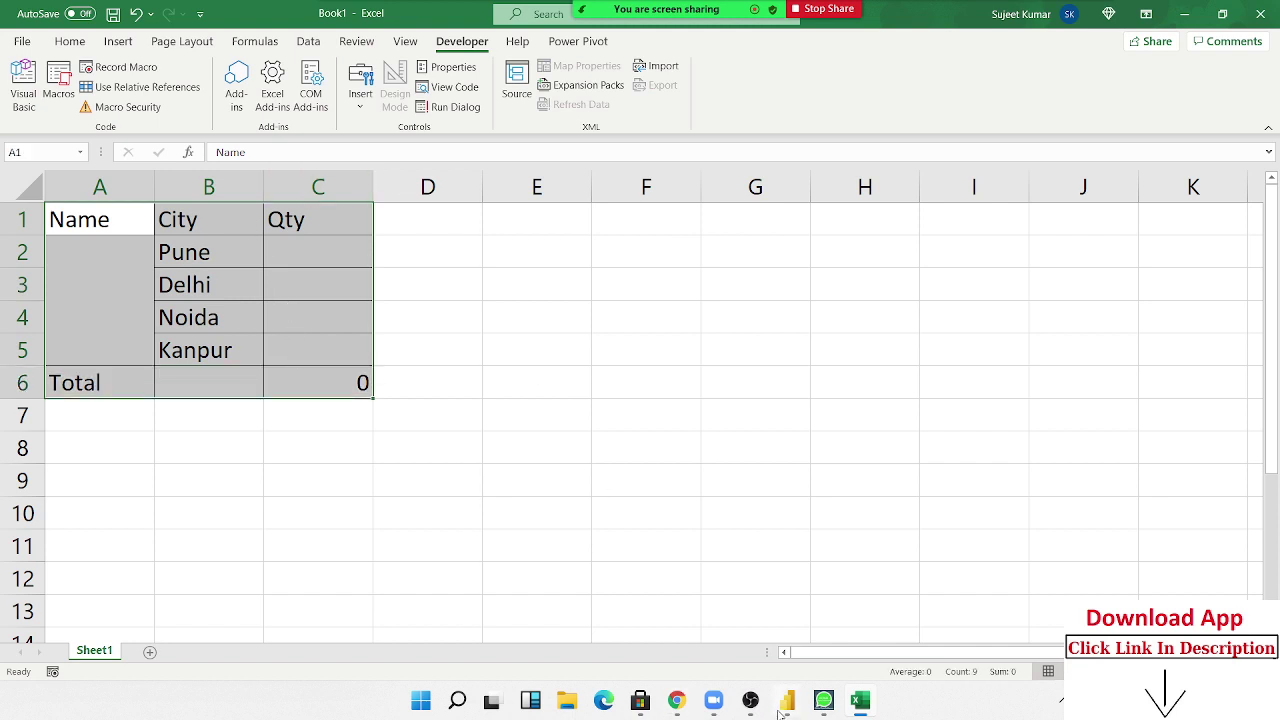
pyautogui.click(23, 80)
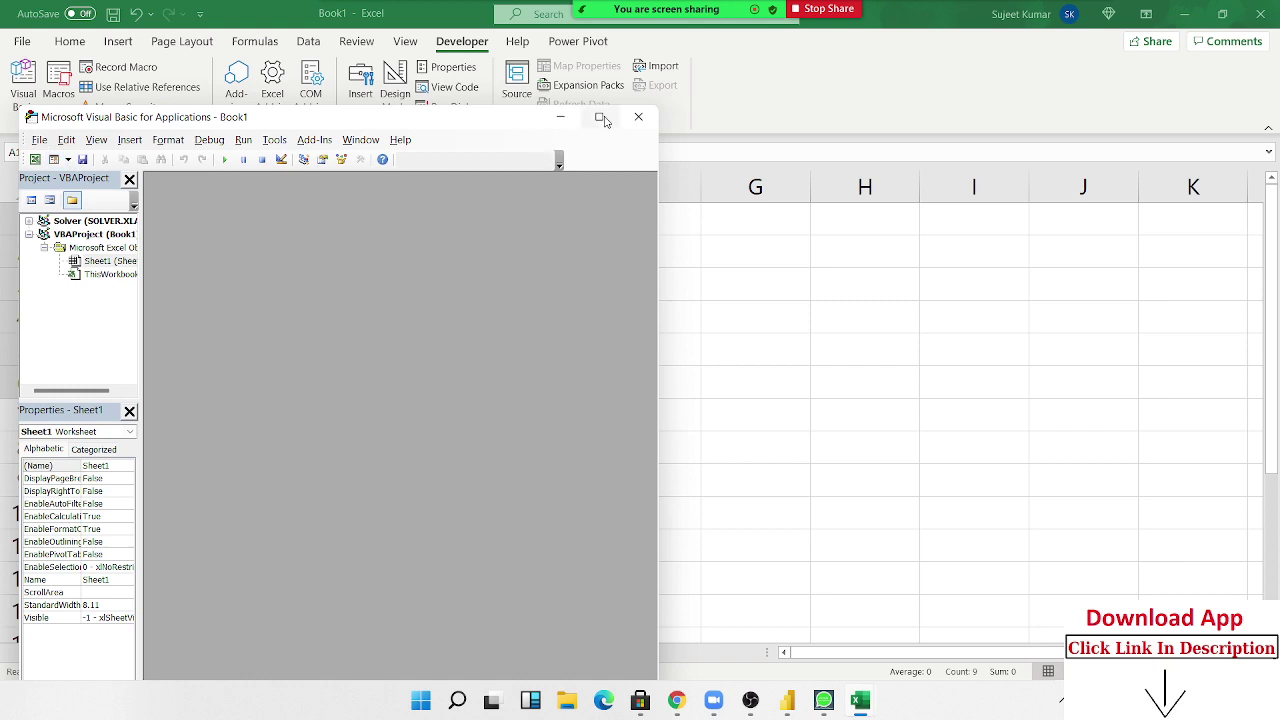
pyautogui.moveTo(600, 117)
pyautogui.click(533, 165)
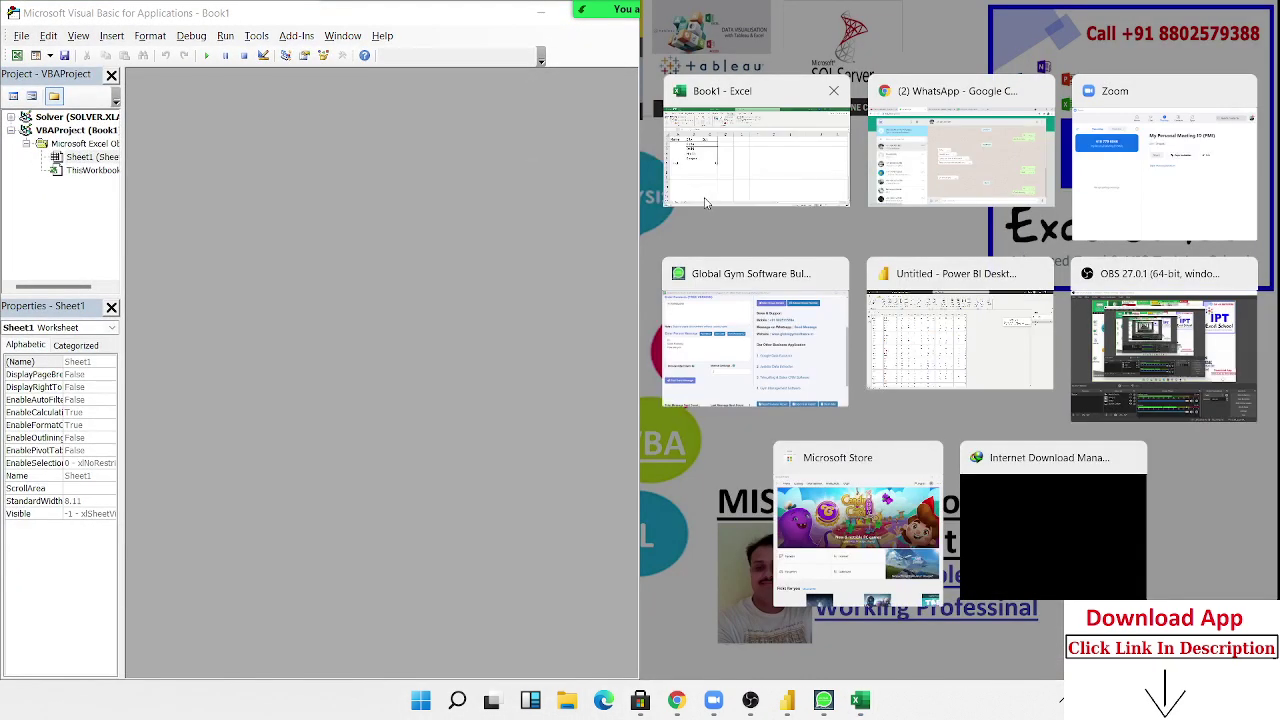
pyautogui.click(730, 184)
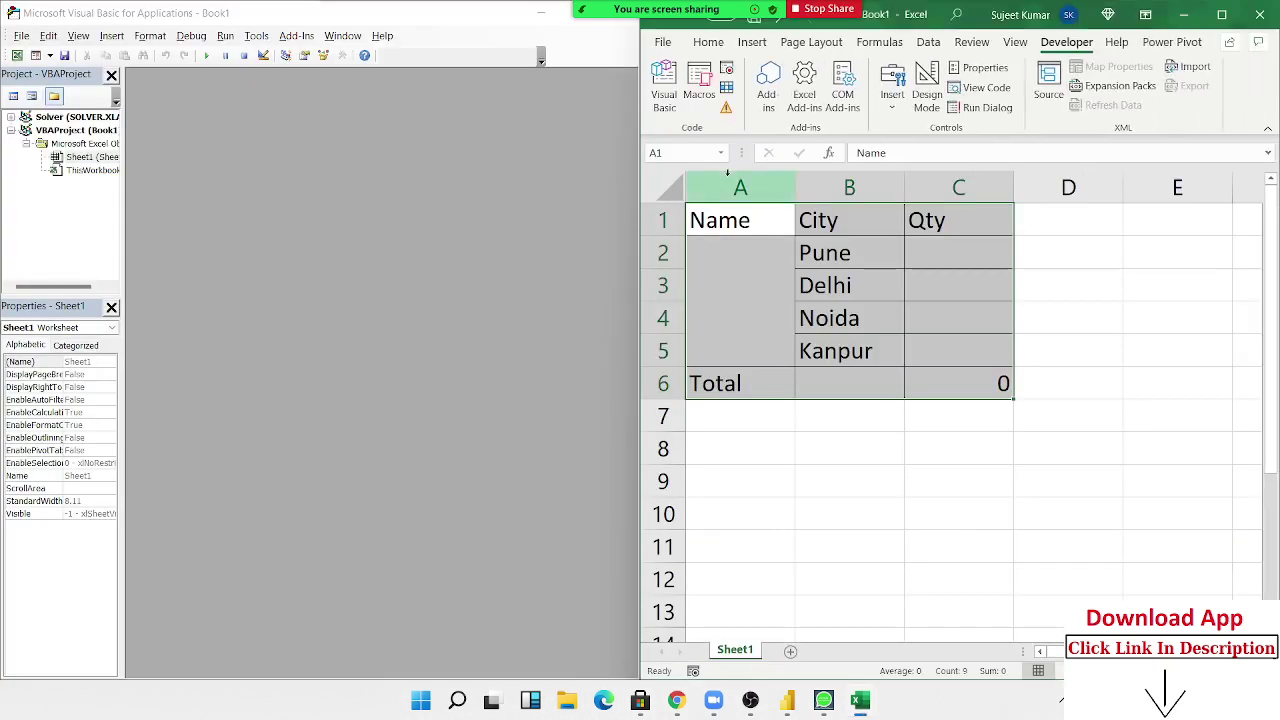
# Insert a new module and declare Sub loop_1()
pyautogui.click(111, 35)
pyautogui.click(130, 89)
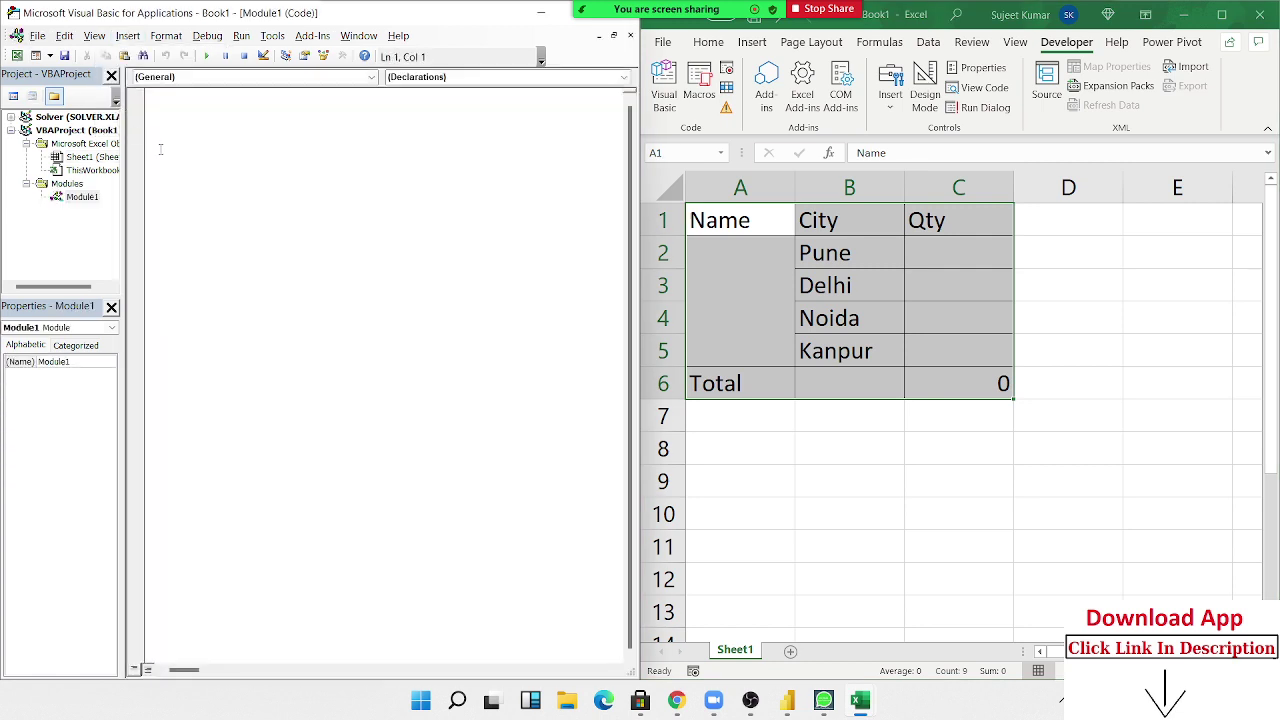
pyautogui.write('sub r')
pyautogui.write('r')
pyautogui.press('BackSpace')
pyautogui.press('BackSpace')
pyautogui.write('loo')
pyautogui.write('p_1')
pyautogui.write('()')
pyautogui.press('Return')
# Write Range("A1:C6").Copy inside loop_1
pyautogui.press('Return')
pyautogui.press('Return')
pyautogui.press('Return')
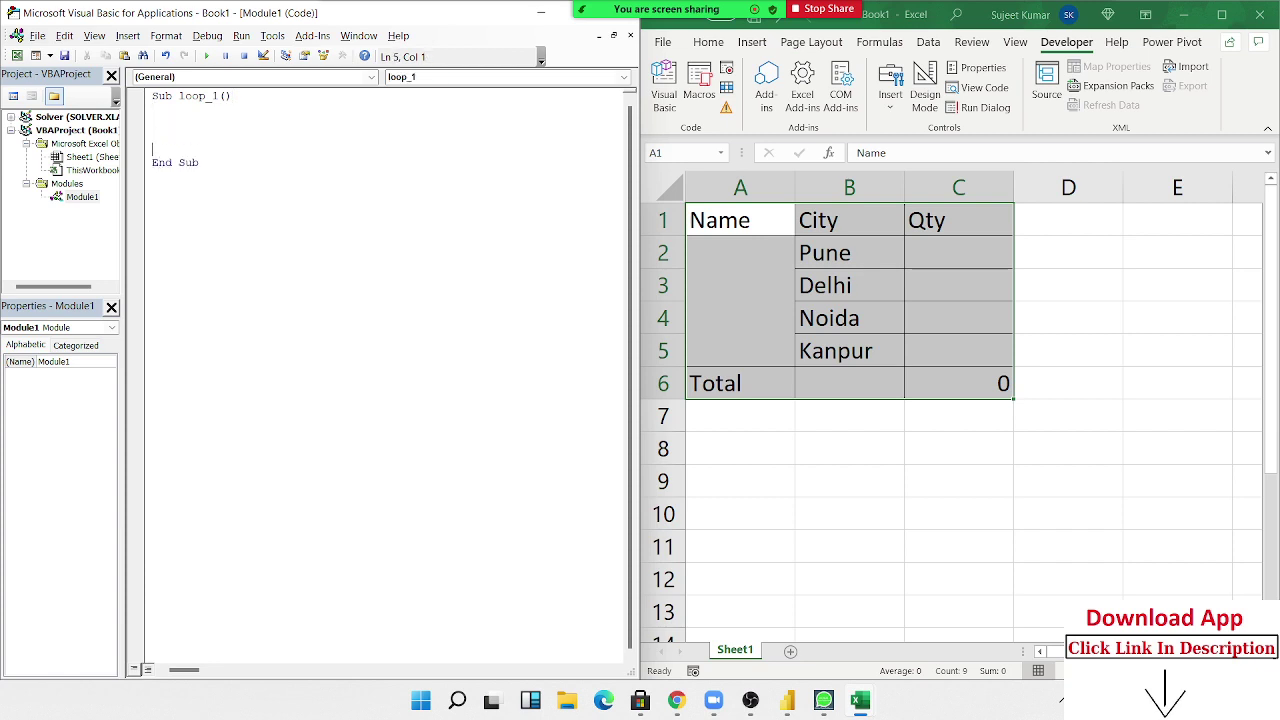
pyautogui.press('Return')
pyautogui.press('Up')
pyautogui.press('Up')
pyautogui.press('Up')
pyautogui.write('ra')
pyautogui.write('nge(')
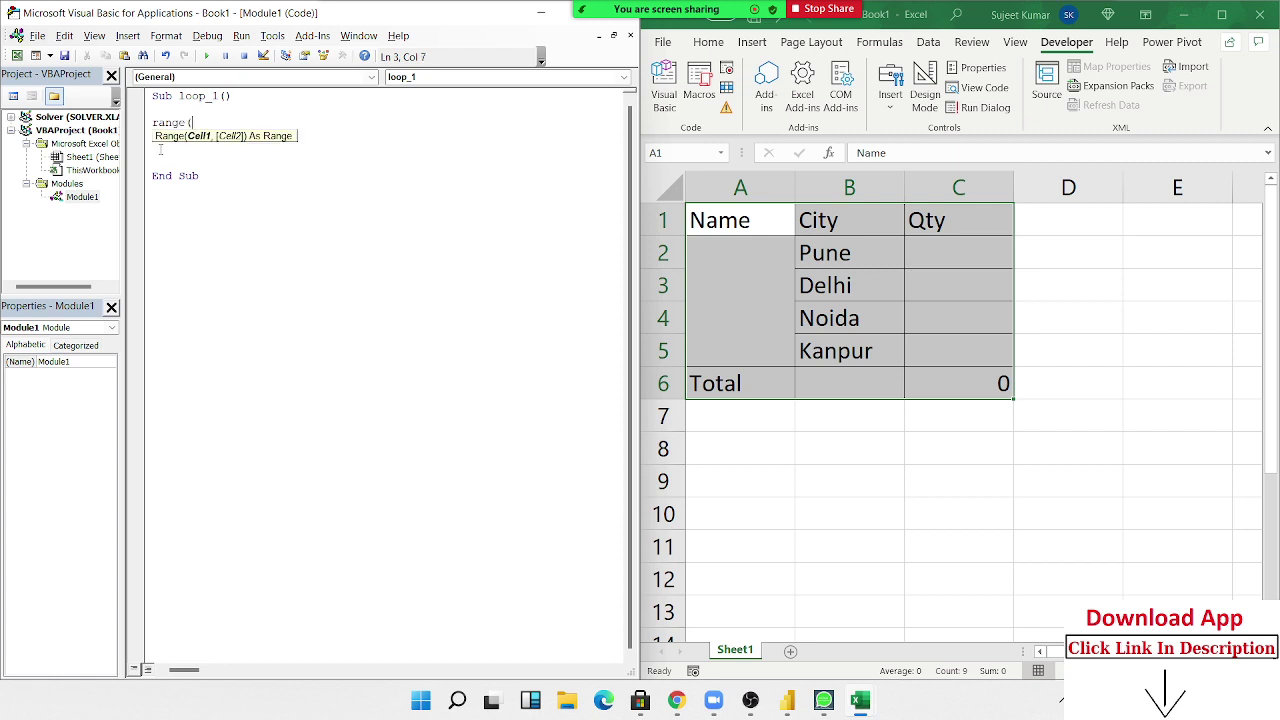
pyautogui.write('"A')
pyautogui.write('1:')
pyautogui.write('c6"')
pyautogui.write(').c')
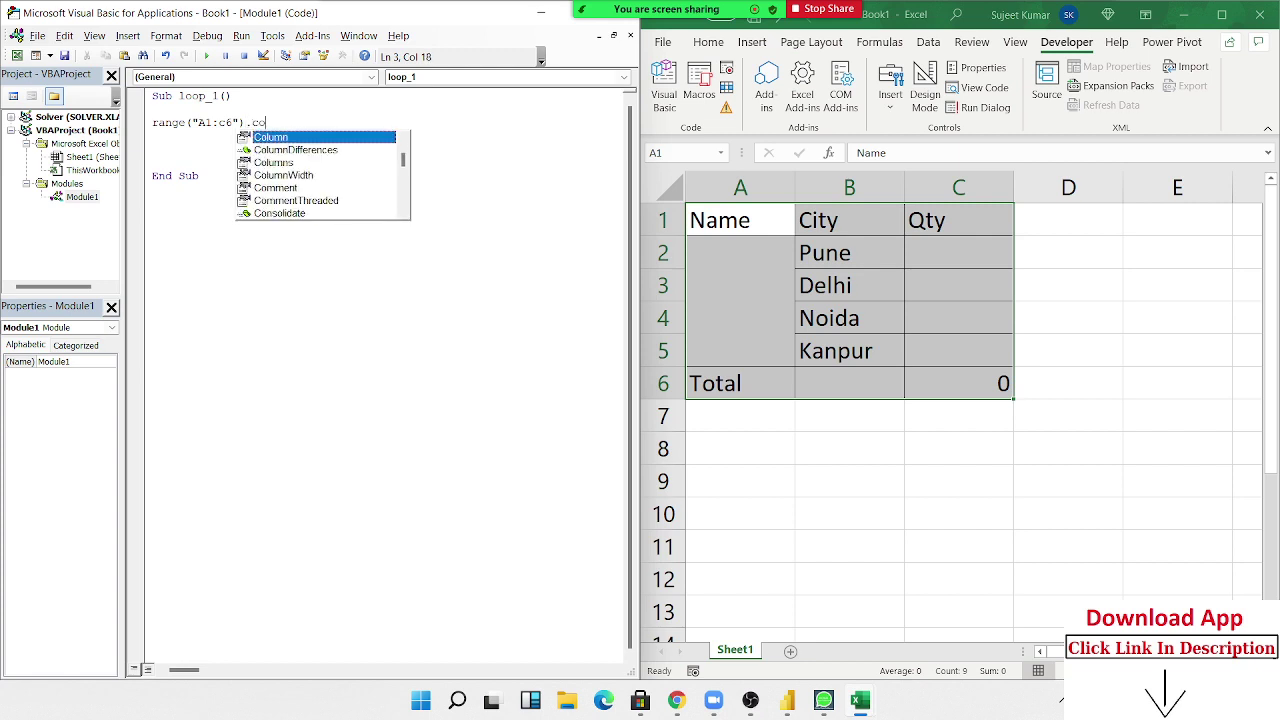
pyautogui.write('o')
pyautogui.press('Tab')
pyautogui.press('Return')
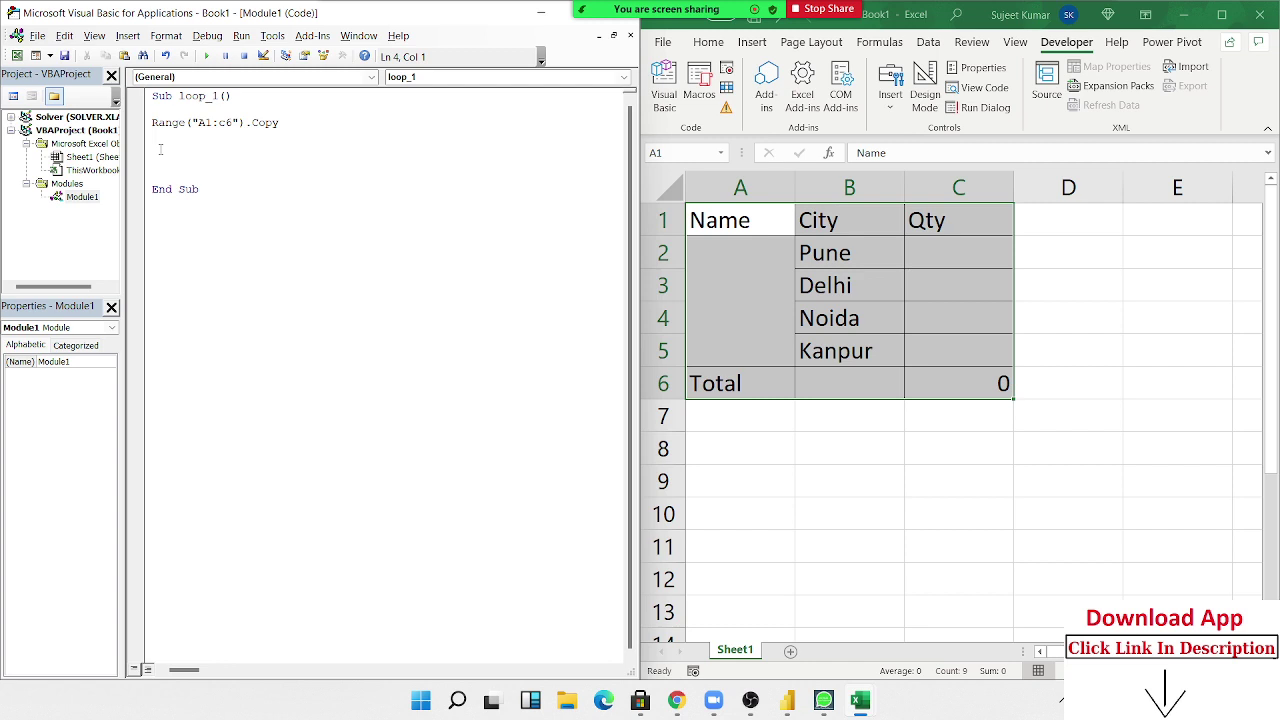
pyautogui.press('Return')
# Add the line Range("A65000").End(xlUp).Offset(2, 0).PasteSpecial
pyautogui.write('range')
pyautogui.write('("')
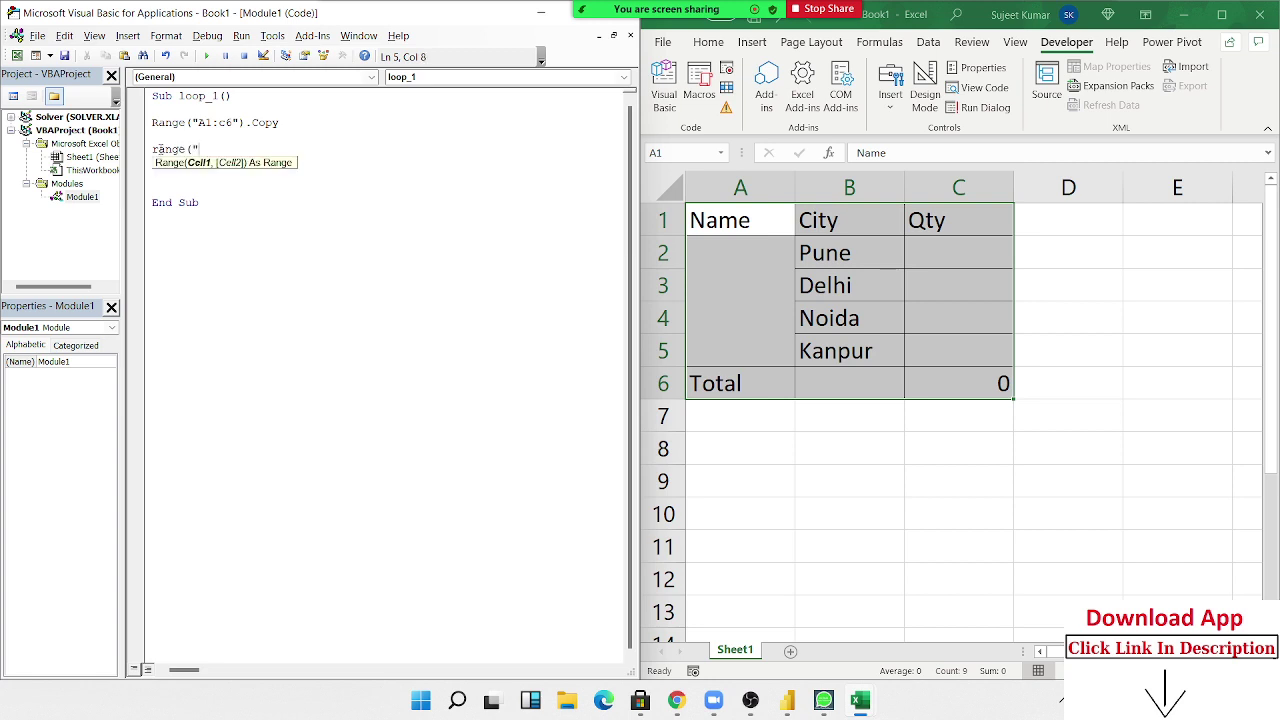
pyautogui.write('A6')
pyautogui.write('50000')
pyautogui.press('BackSpace')
pyautogui.write('").')
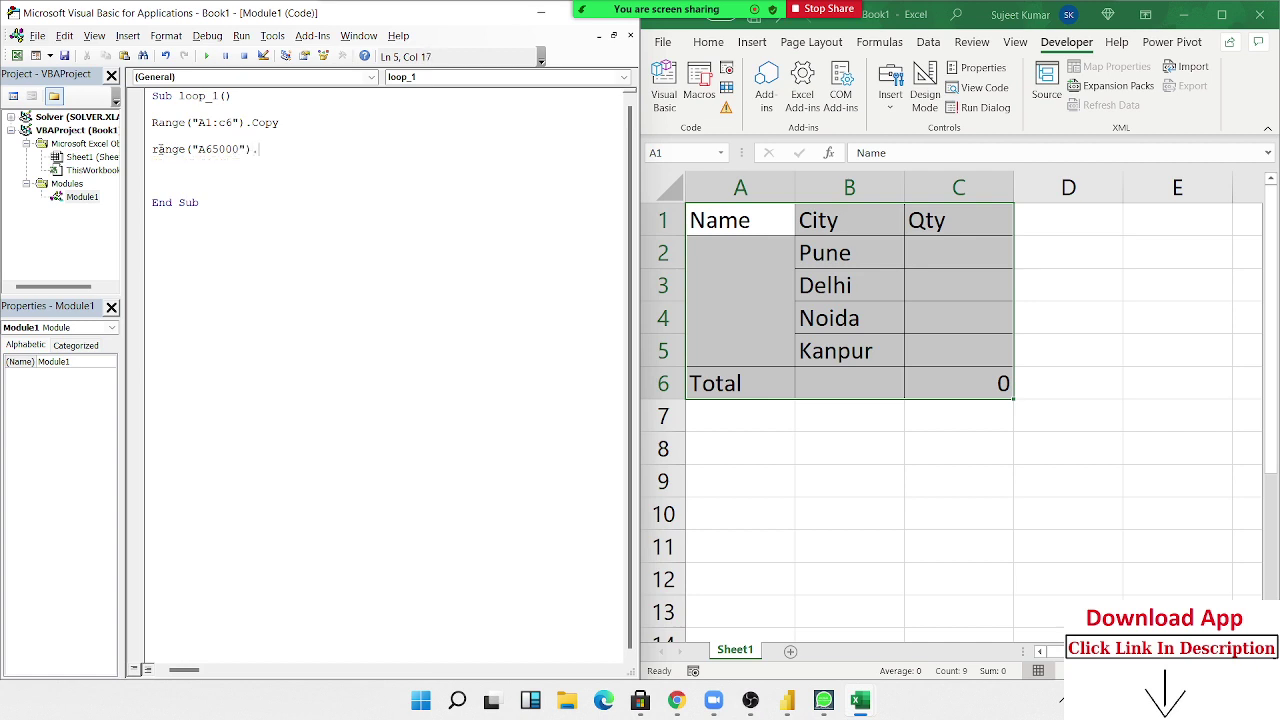
pyautogui.write('en')
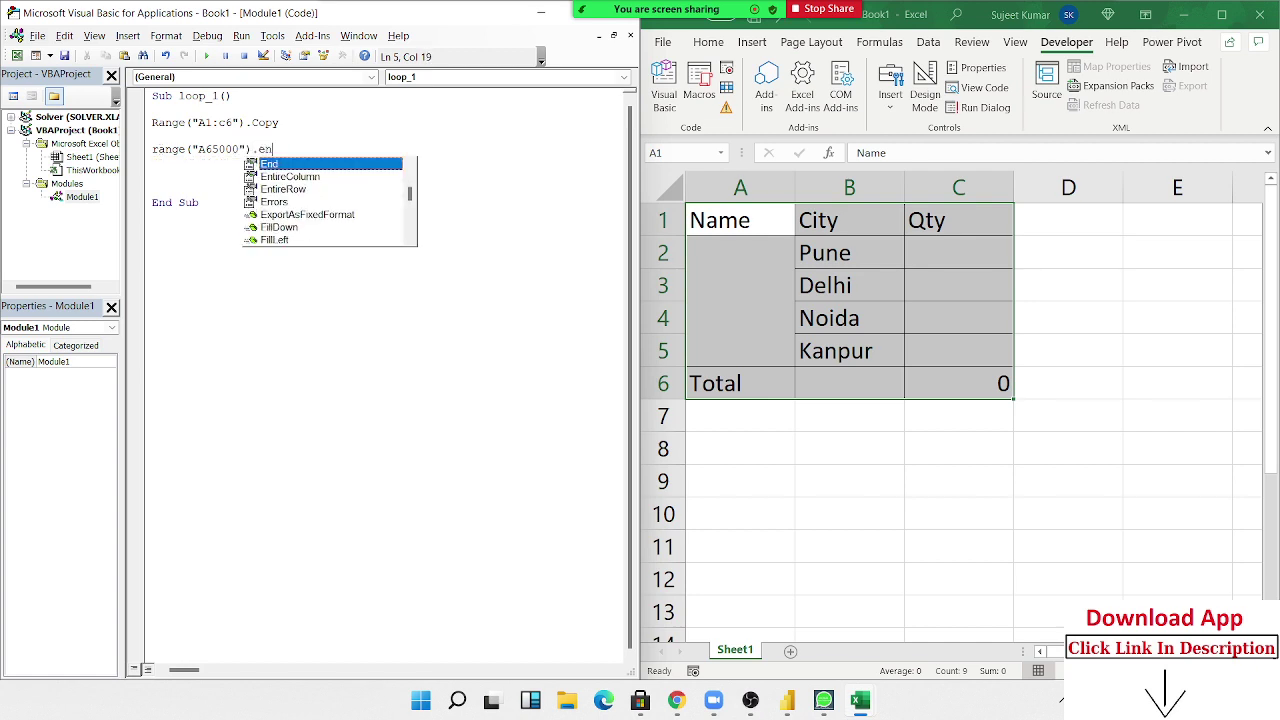
pyautogui.write('d')
pyautogui.press('Tab')
pyautogui.write('(')
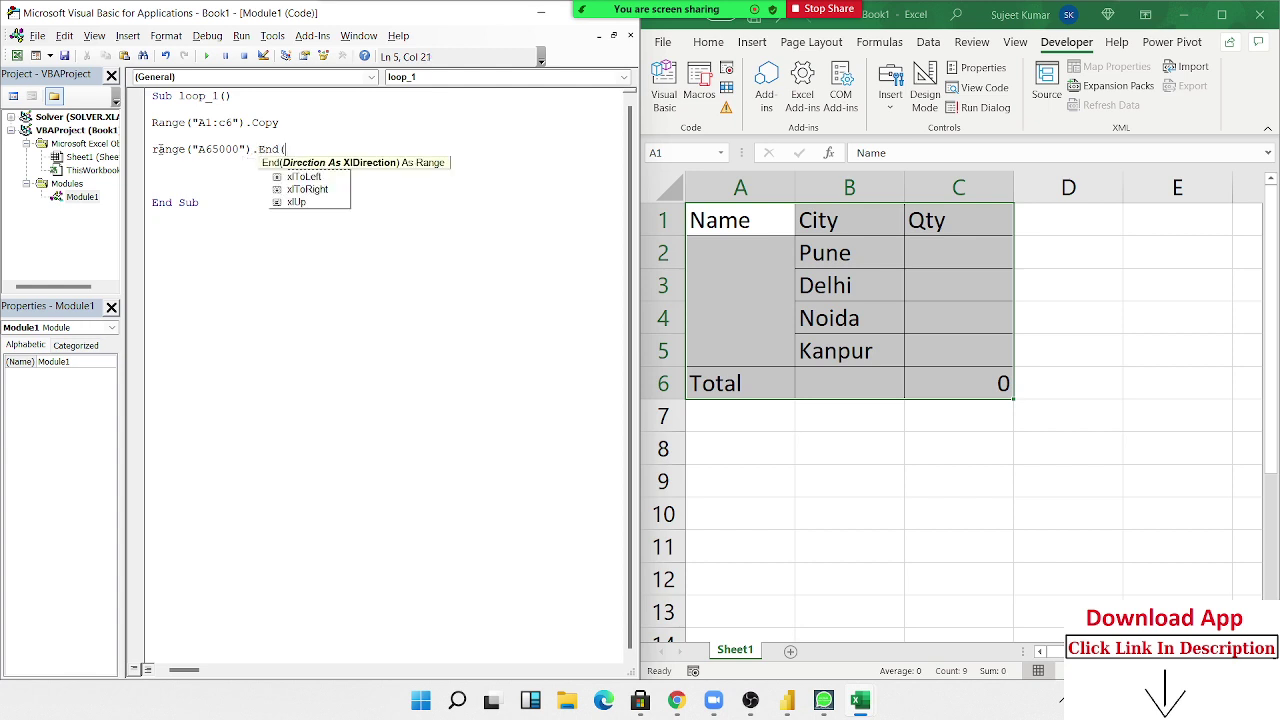
pyautogui.press('Down')
pyautogui.press('Down')
pyautogui.press('Tab')
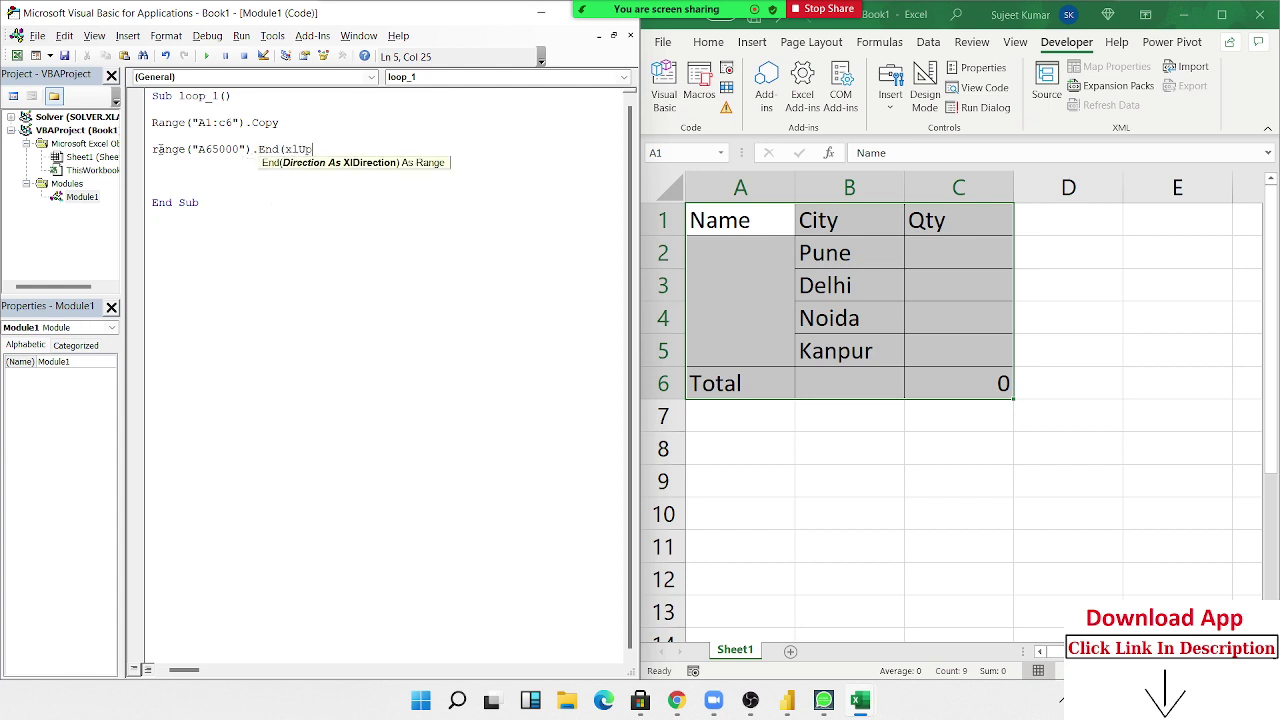
pyautogui.write(').of')
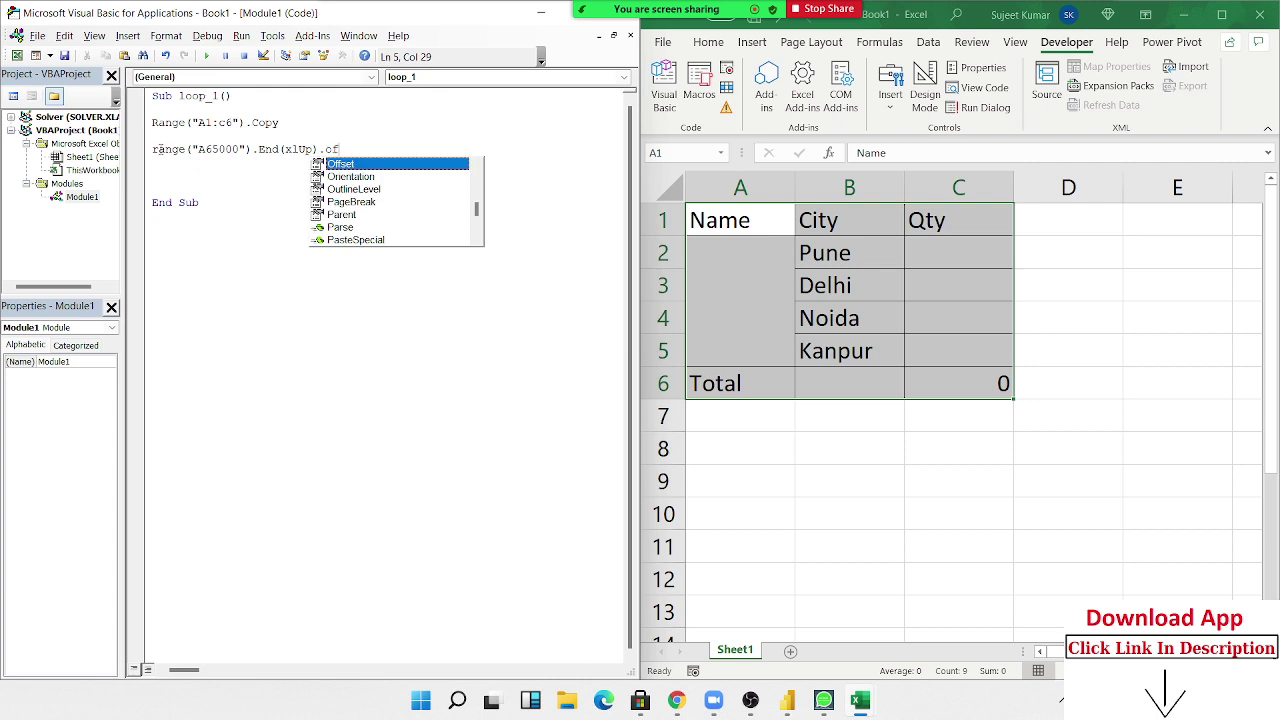
pyautogui.press('Tab')
pyautogui.write('(')
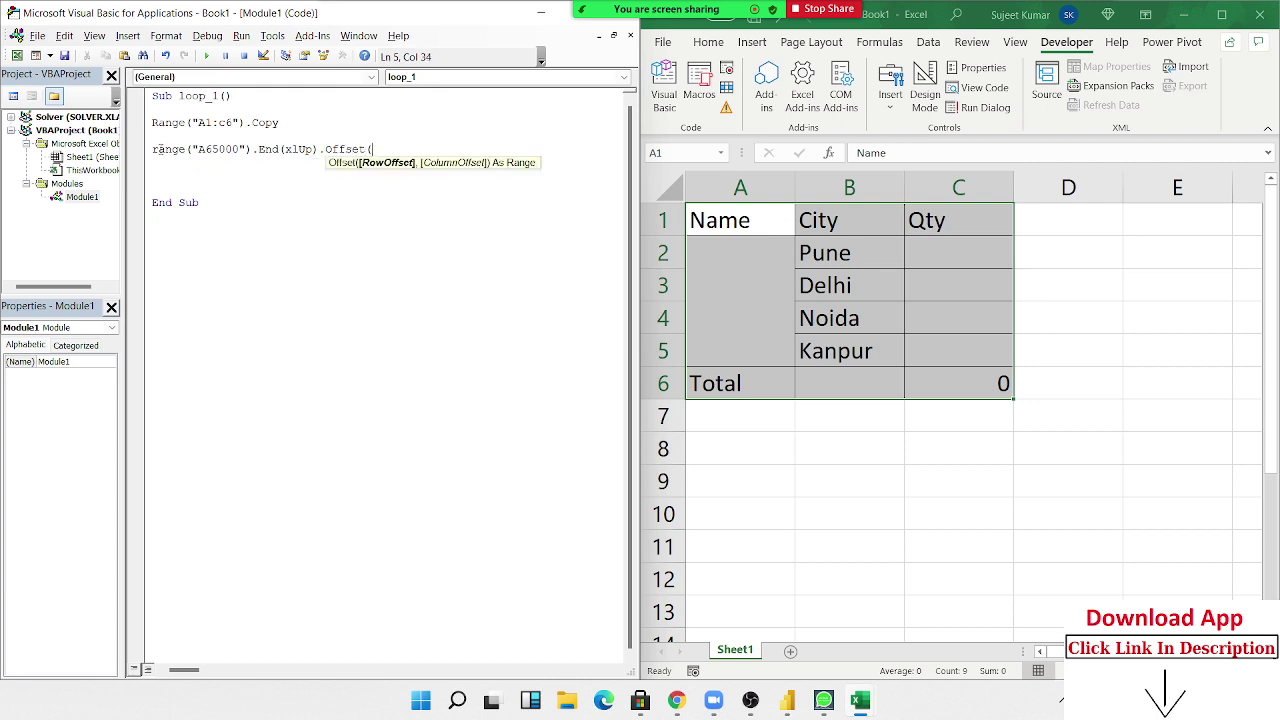
pyautogui.write('2')
pyautogui.write(',0)')
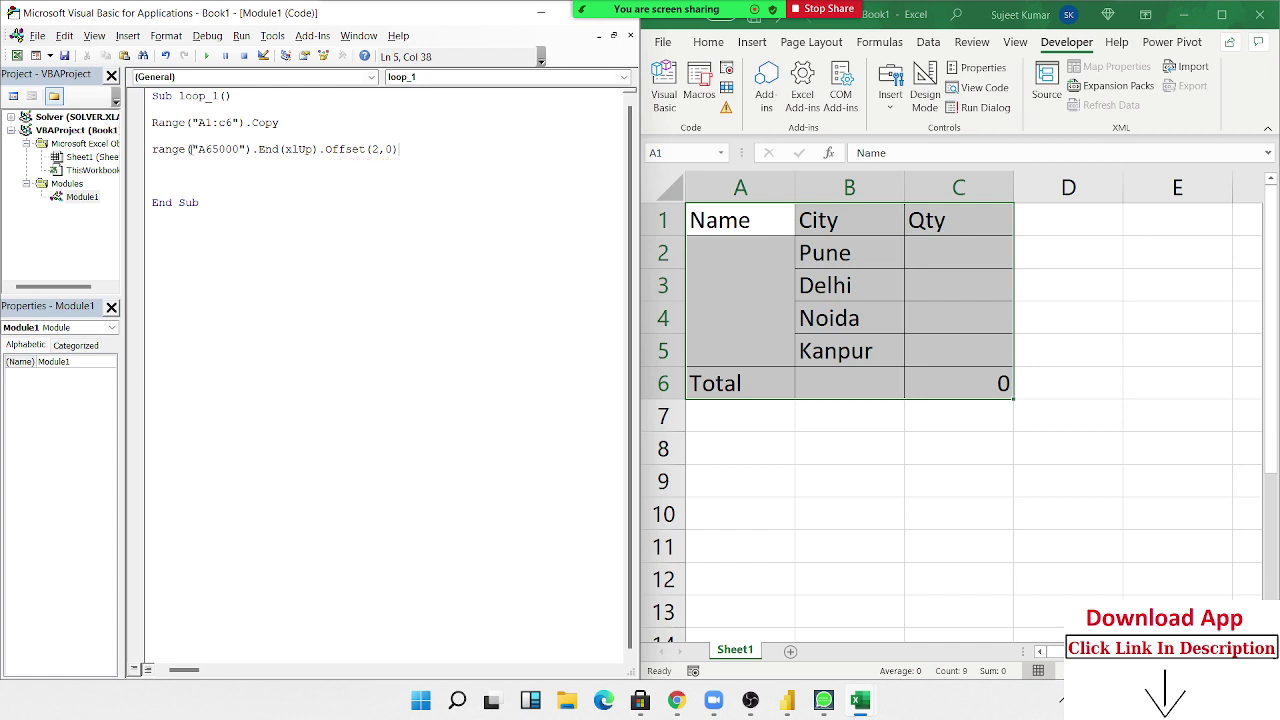
pyautogui.write('.p')
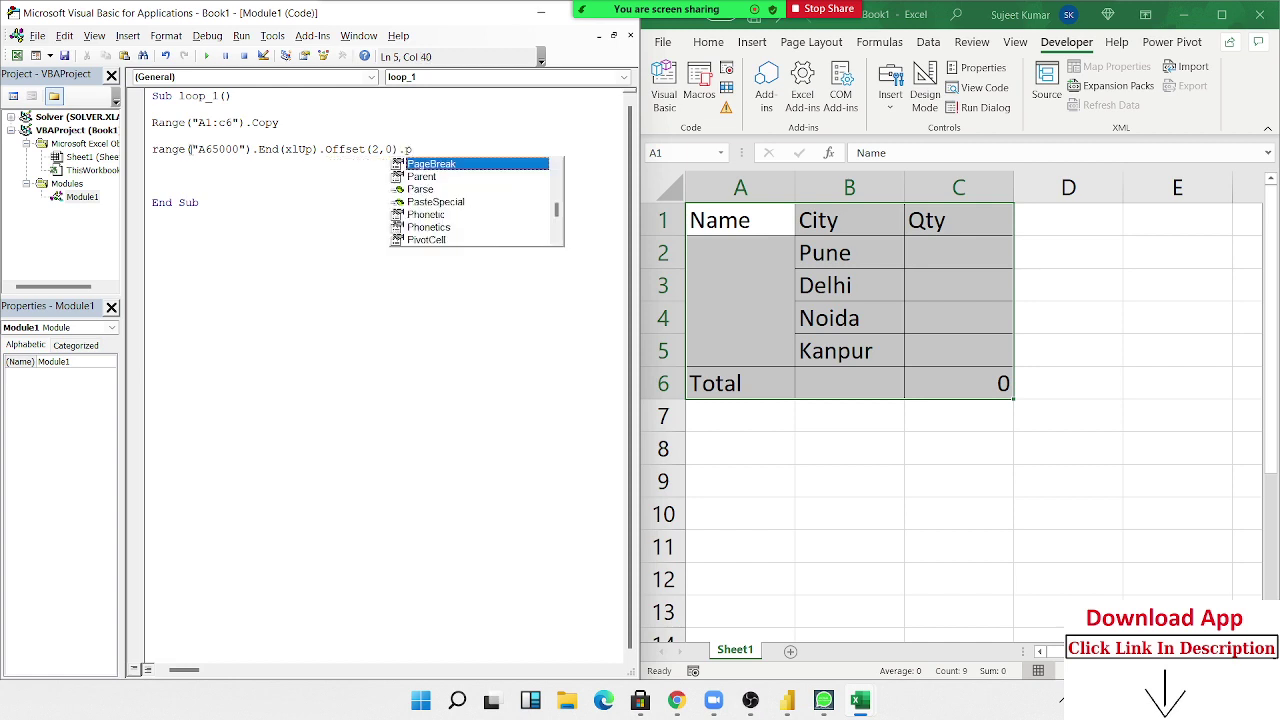
pyautogui.press('Down')
pyautogui.press('Down')
pyautogui.press('Down')
pyautogui.press('Tab')
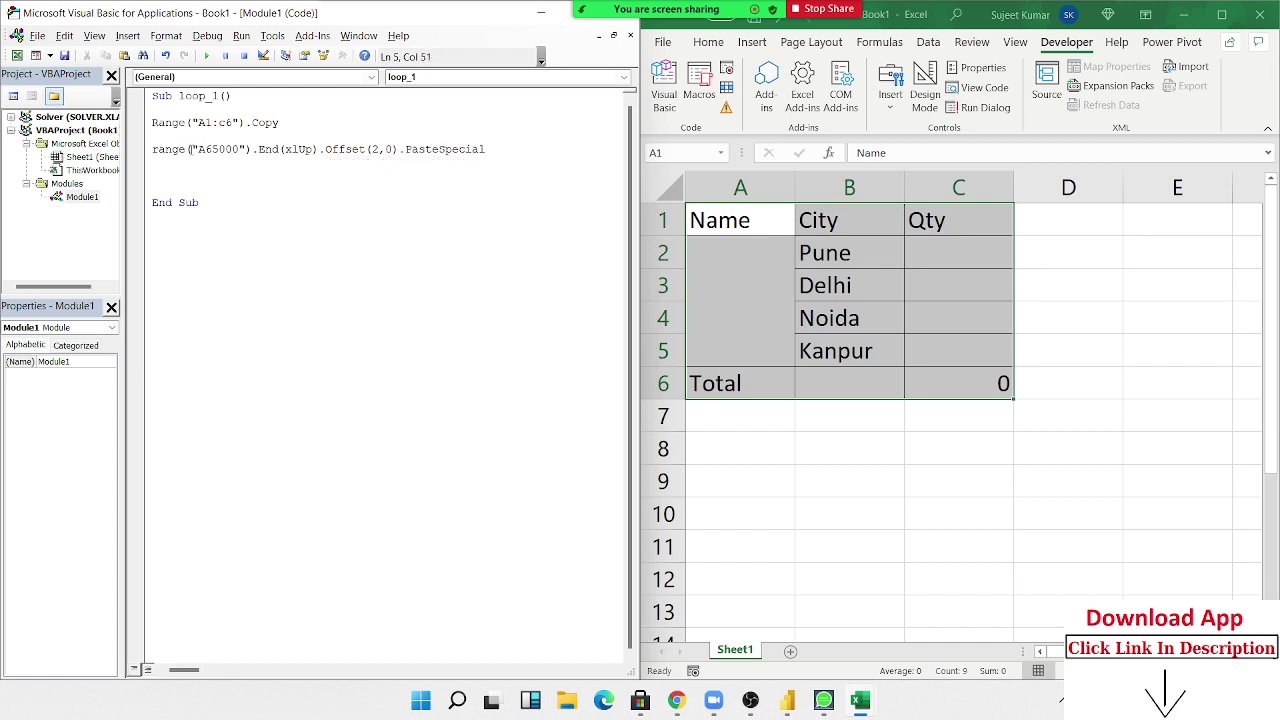
# Remove the blank line between the Copy and PasteSpecial statements
pyautogui.press('Return')
pyautogui.press('Up')
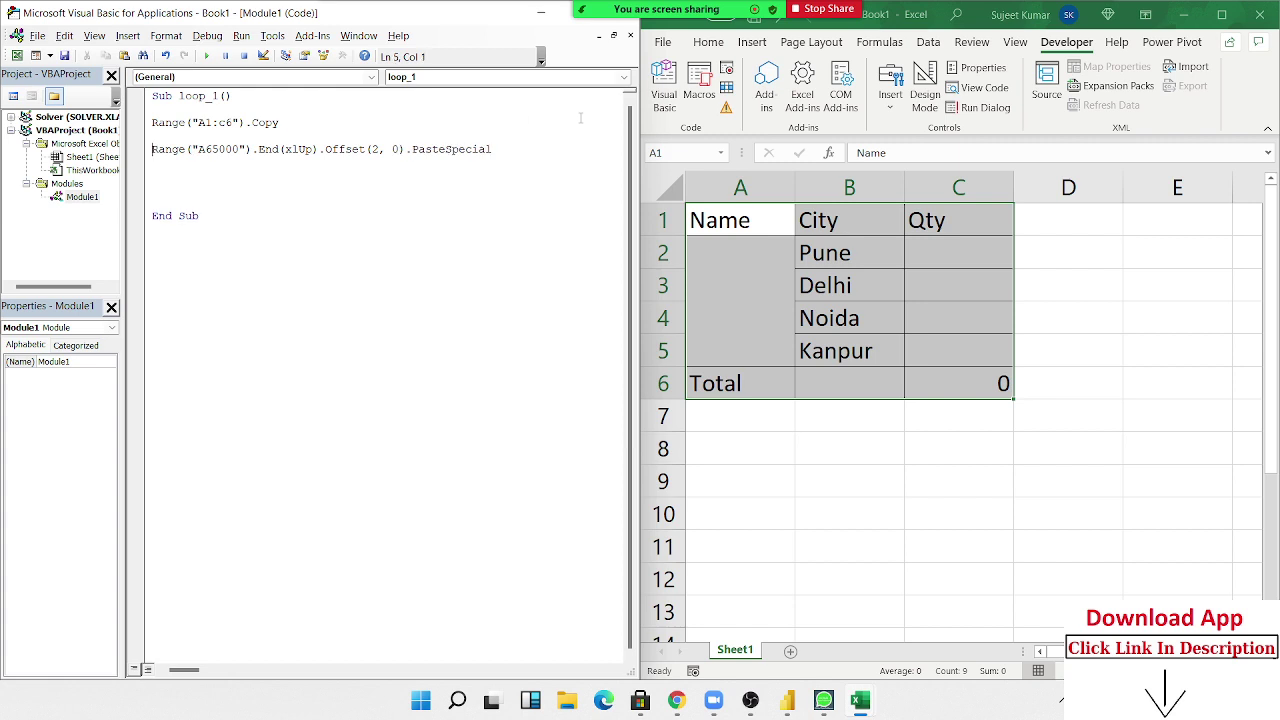
pyautogui.press('Up')
pyautogui.press('Delete')
pyautogui.press('Up')
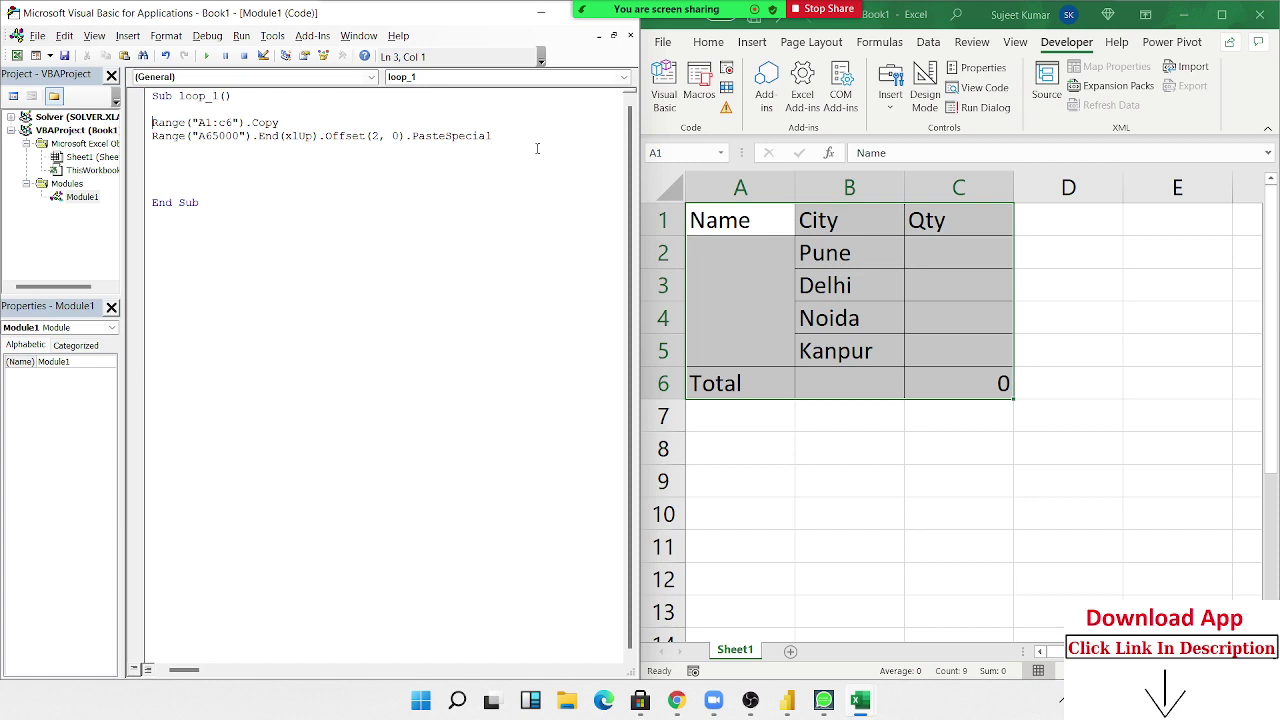
# Duplicate the Copy/PasteSpecial pair four more times below itself
pyautogui.hotkey('shift', 'Down')
pyautogui.hotkey('shift', 'Down')
pyautogui.hotkey('ctrl', 'c')
pyautogui.click(537, 148)
pyautogui.press('Return')
pyautogui.hotkey('ctrl', 'v')
pyautogui.press('Return')
pyautogui.hotkey('ctrl', 'v')
pyautogui.press('Return')
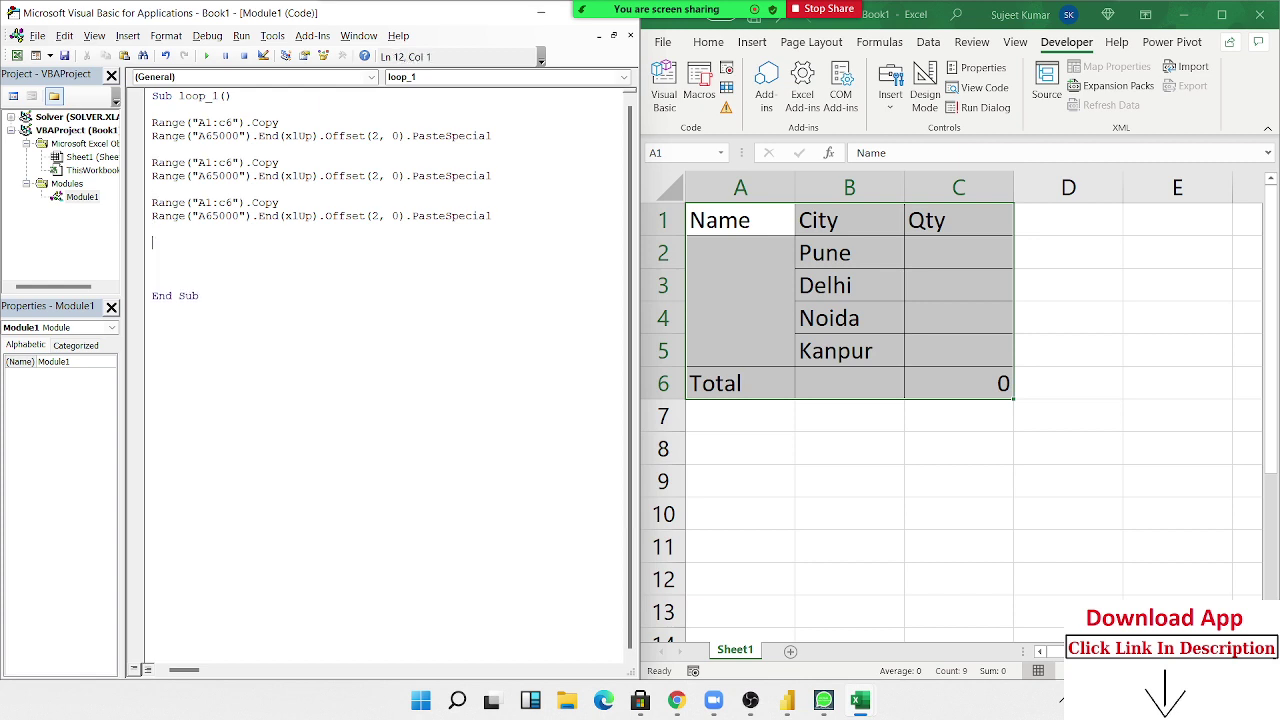
pyautogui.hotkey('ctrl', 'v')
pyautogui.press('Return')
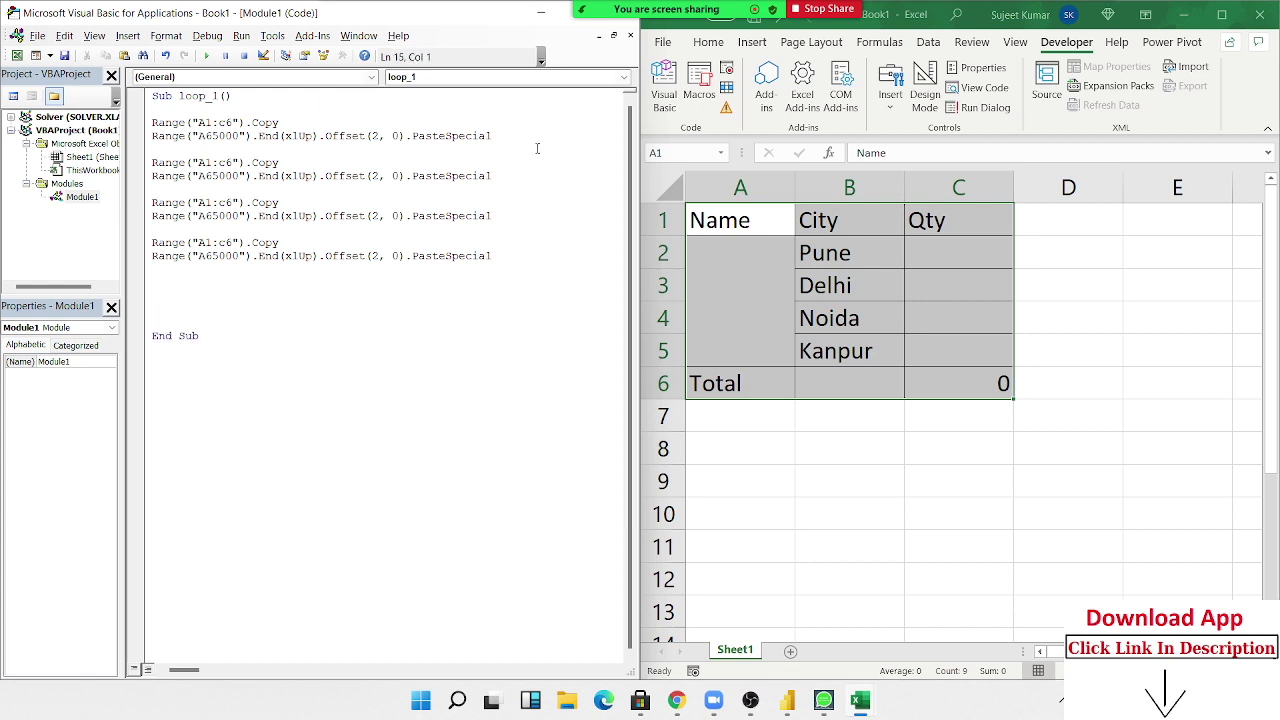
pyautogui.hotkey('ctrl', 'v')
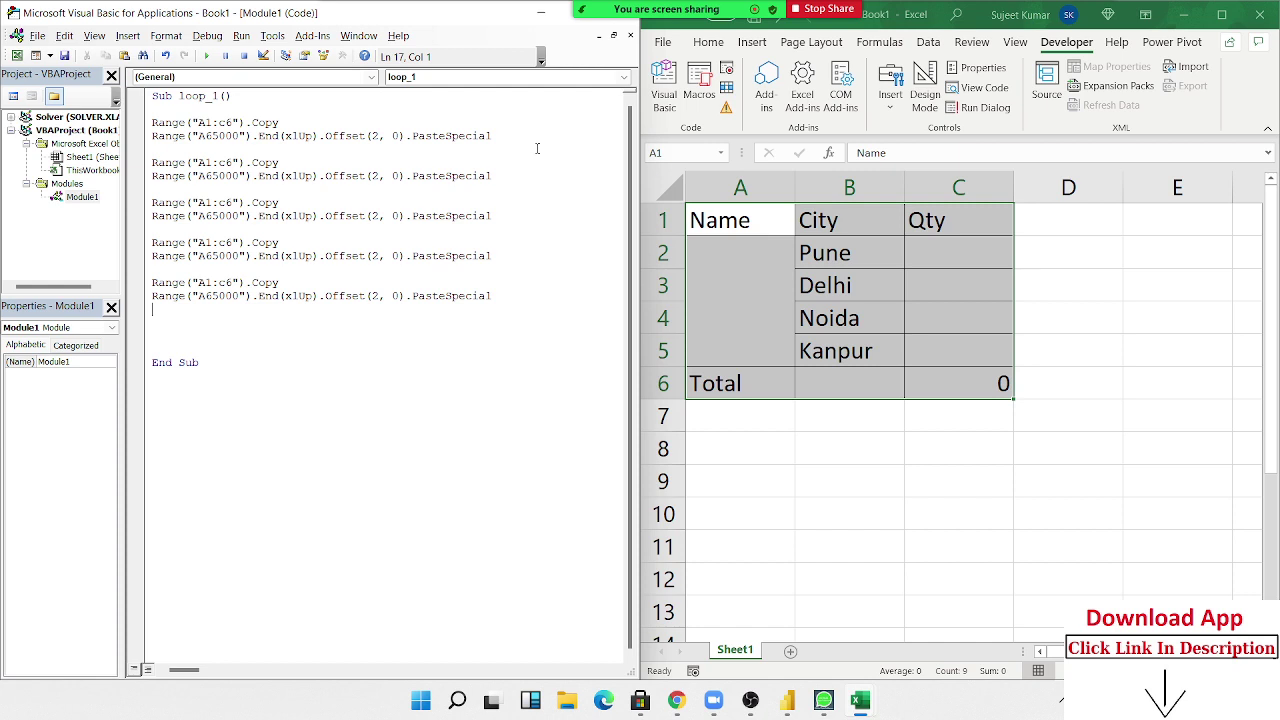
# Delete the four redundant Copy lines, keeping only the first one
pyautogui.press('Up')
pyautogui.press('Up')
pyautogui.press('Up')
pyautogui.press('Up')
pyautogui.press('Up')
pyautogui.press('Up')
pyautogui.press('Up')
pyautogui.press('Up')
pyautogui.press('Up')
pyautogui.press('Up')
pyautogui.hotkey('shift', 'Down')
pyautogui.press('Delete')
pyautogui.press('Down')
pyautogui.press('Down')
pyautogui.hotkey('shift', 'Down')
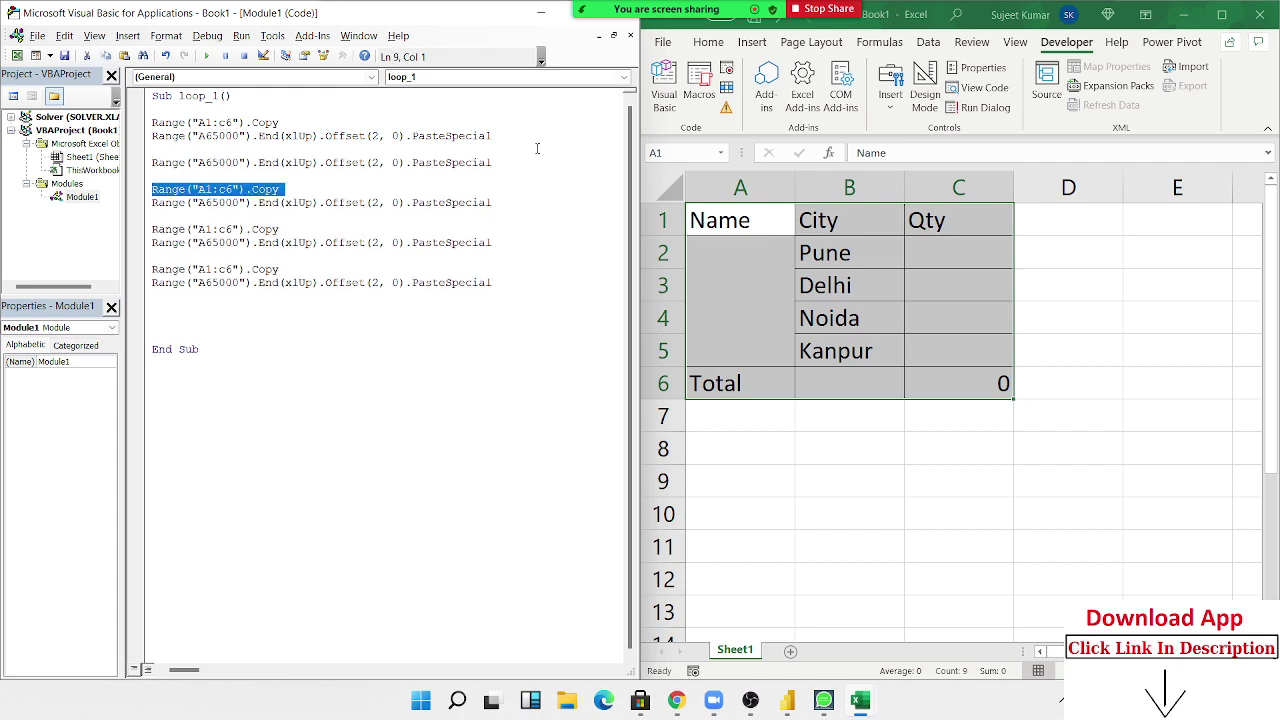
pyautogui.press('Delete')
pyautogui.press('Down')
pyautogui.press('Down')
pyautogui.hotkey('shift', 'Down')
pyautogui.press('Delete')
pyautogui.press('Down')
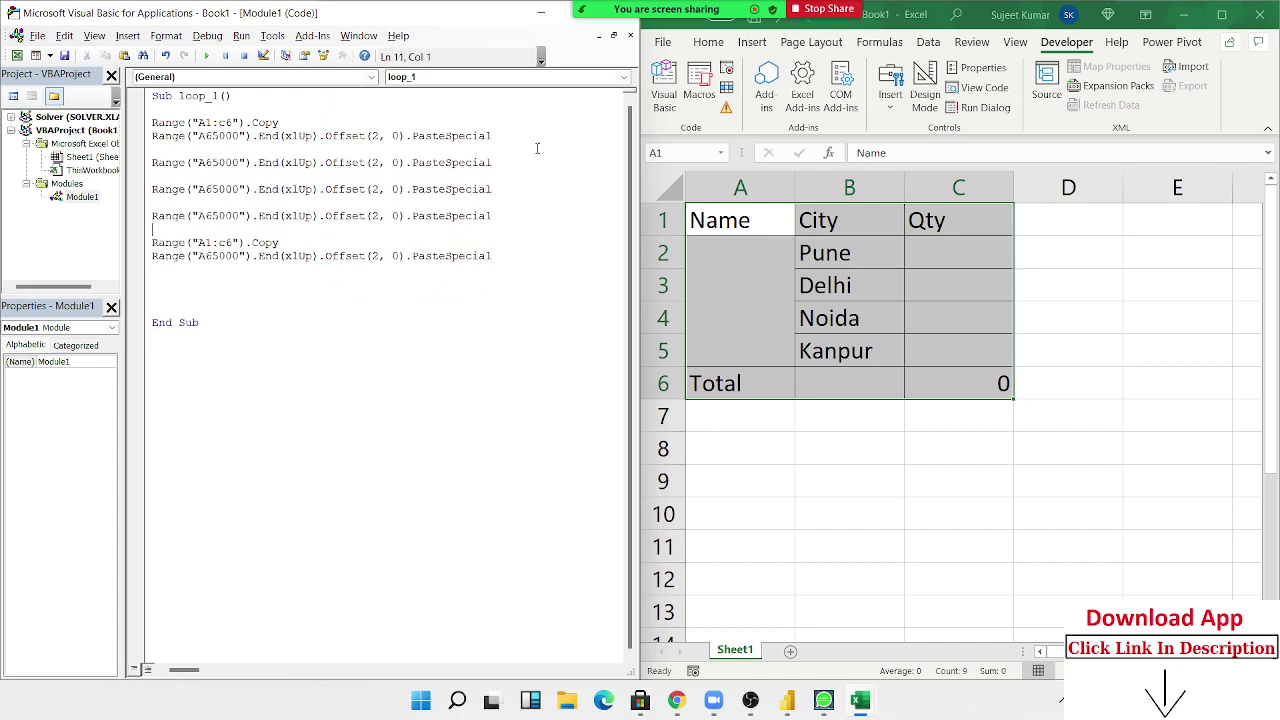
pyautogui.press('Down')
pyautogui.hotkey('shift', 'Down')
pyautogui.press('Delete')
# Remove the blank lines between the five PasteSpecial lines
pyautogui.press('Up')
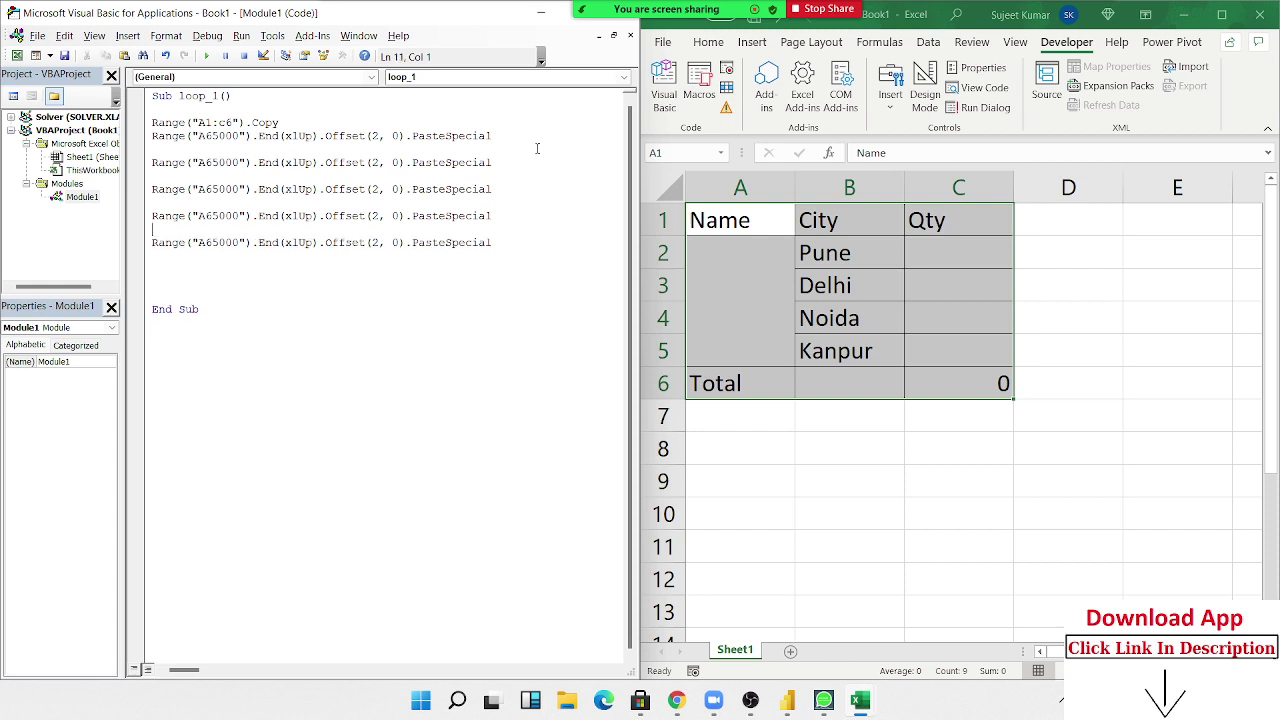
pyautogui.press('Delete')
pyautogui.press('Up')
pyautogui.press('Up')
pyautogui.press('Delete')
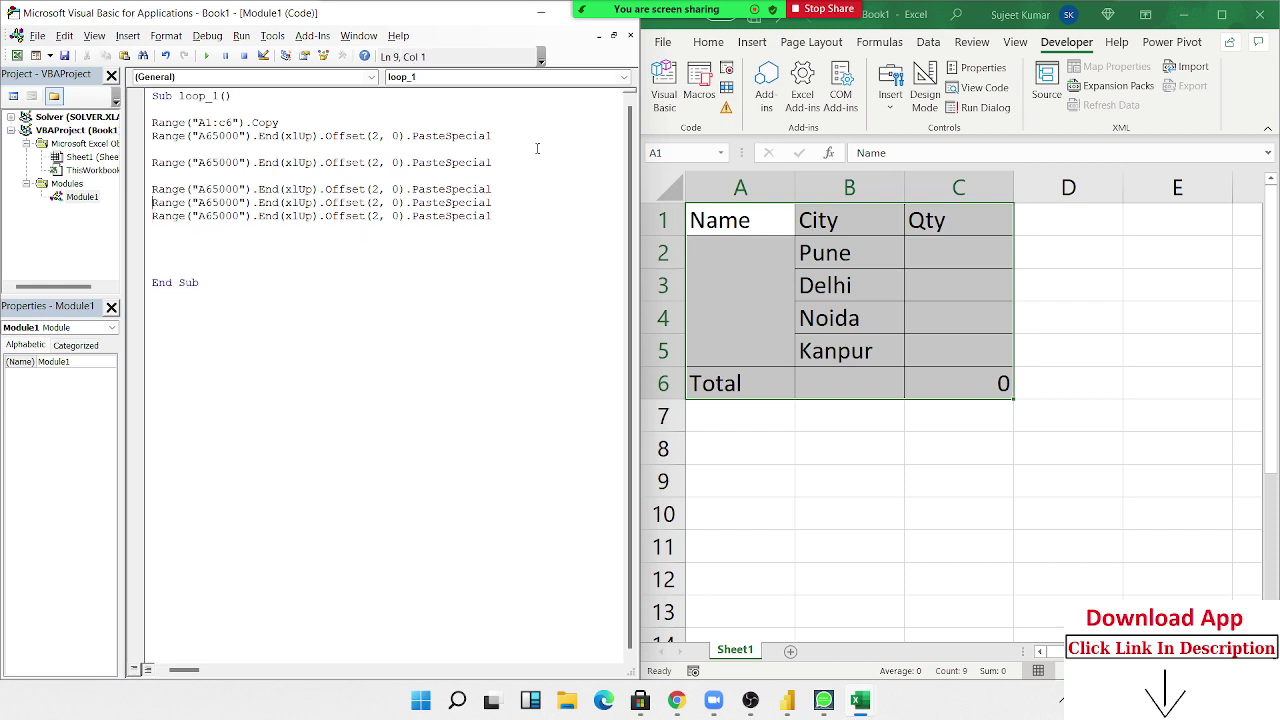
pyautogui.press('Up')
pyautogui.press('Up')
pyautogui.press('Delete')
pyautogui.press('Up')
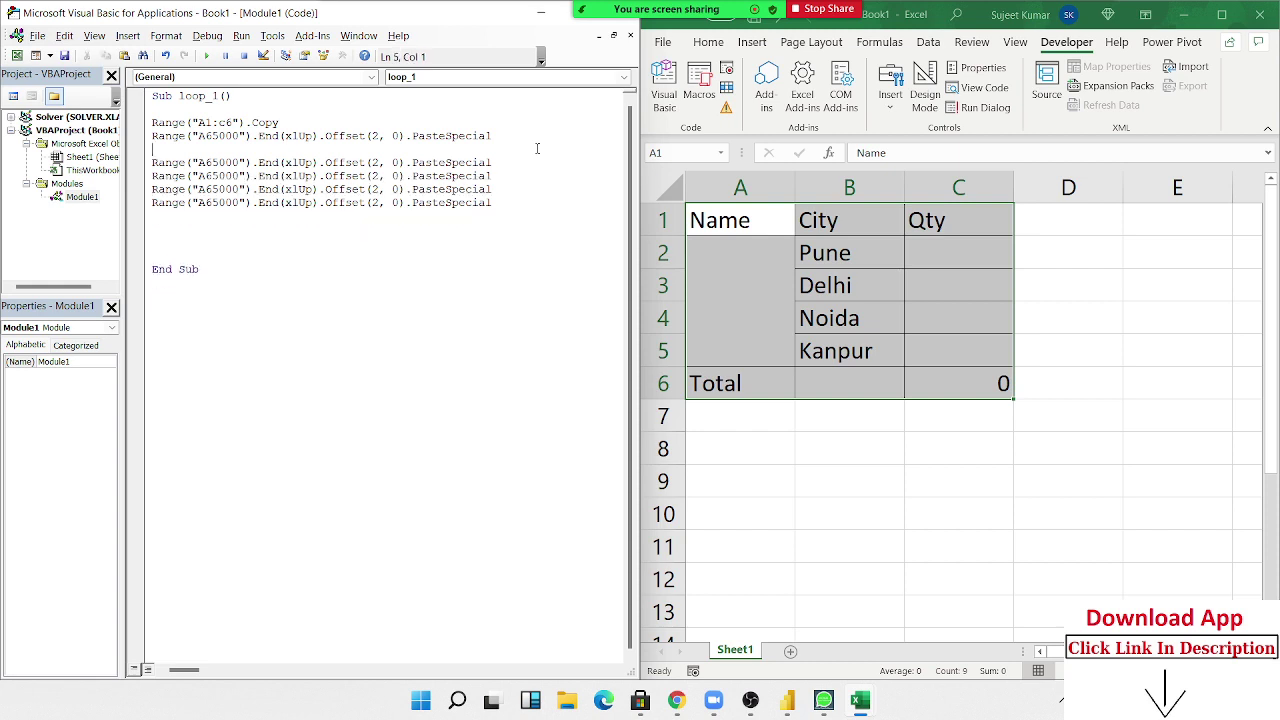
pyautogui.press('Delete')
pyautogui.press('Return')
pyautogui.press('Return')
pyautogui.press('Return')
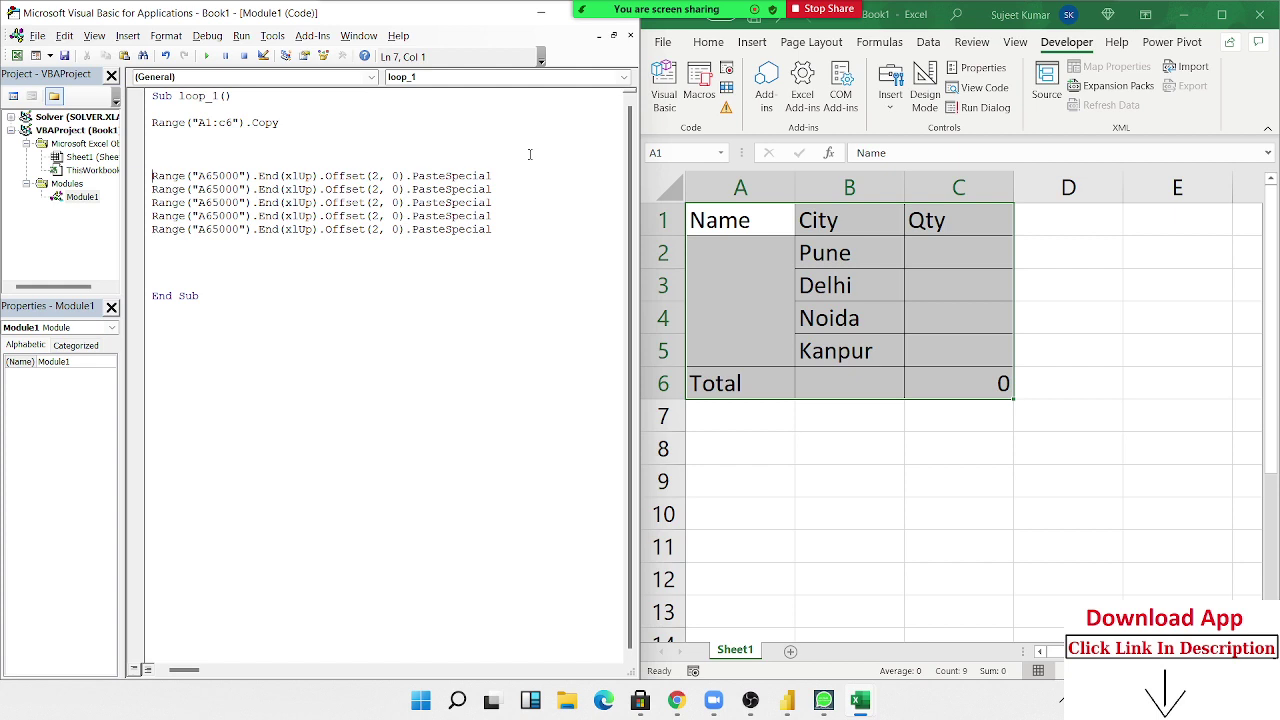
# Delete four of the five PasteSpecial lines, leaving one
pyautogui.press('Down')
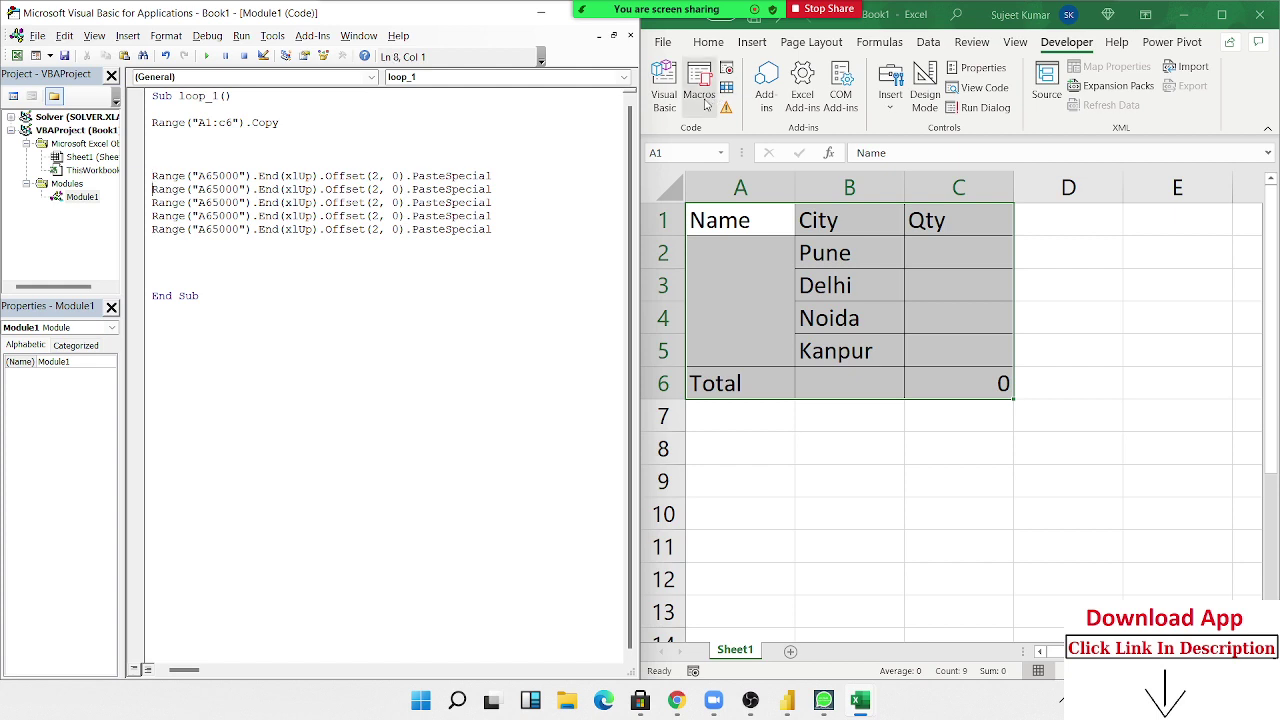
pyautogui.hotkey('shift', 'Down')
pyautogui.hotkey('shift', 'Down')
pyautogui.hotkey('shift', 'Down')
pyautogui.hotkey('shift', 'Down')
pyautogui.press('Delete')
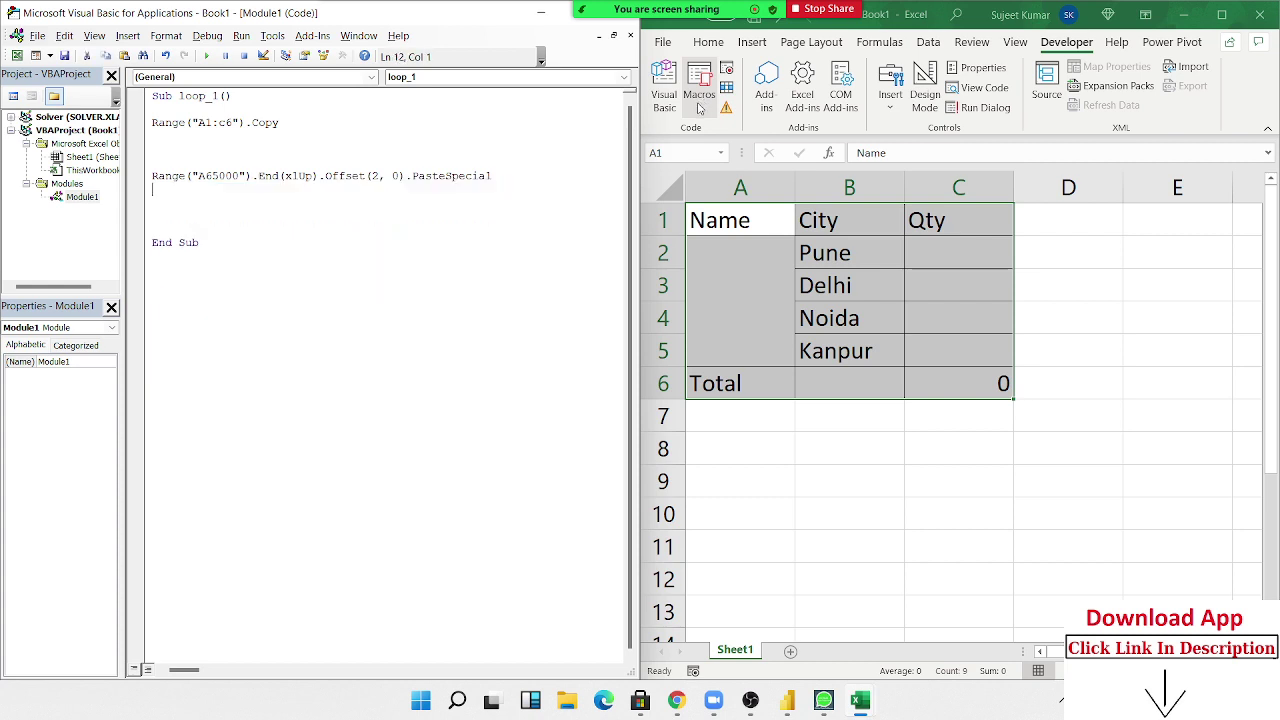
pyautogui.press('Up')
# Add 'For i = 1 to 5' above the paste line and 'Next i' below it
pyautogui.press('Return')
pyautogui.press('Up')
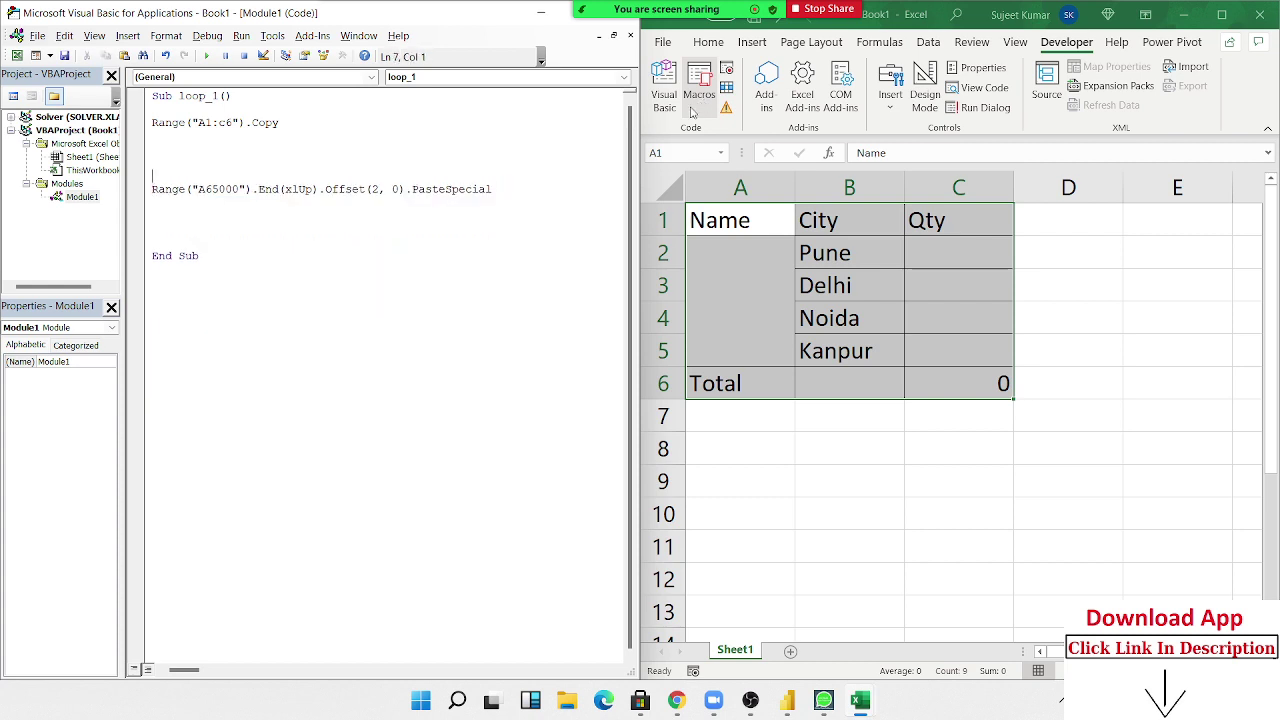
pyautogui.press('Up')
pyautogui.write('for ')
pyautogui.write('i = 1 ')
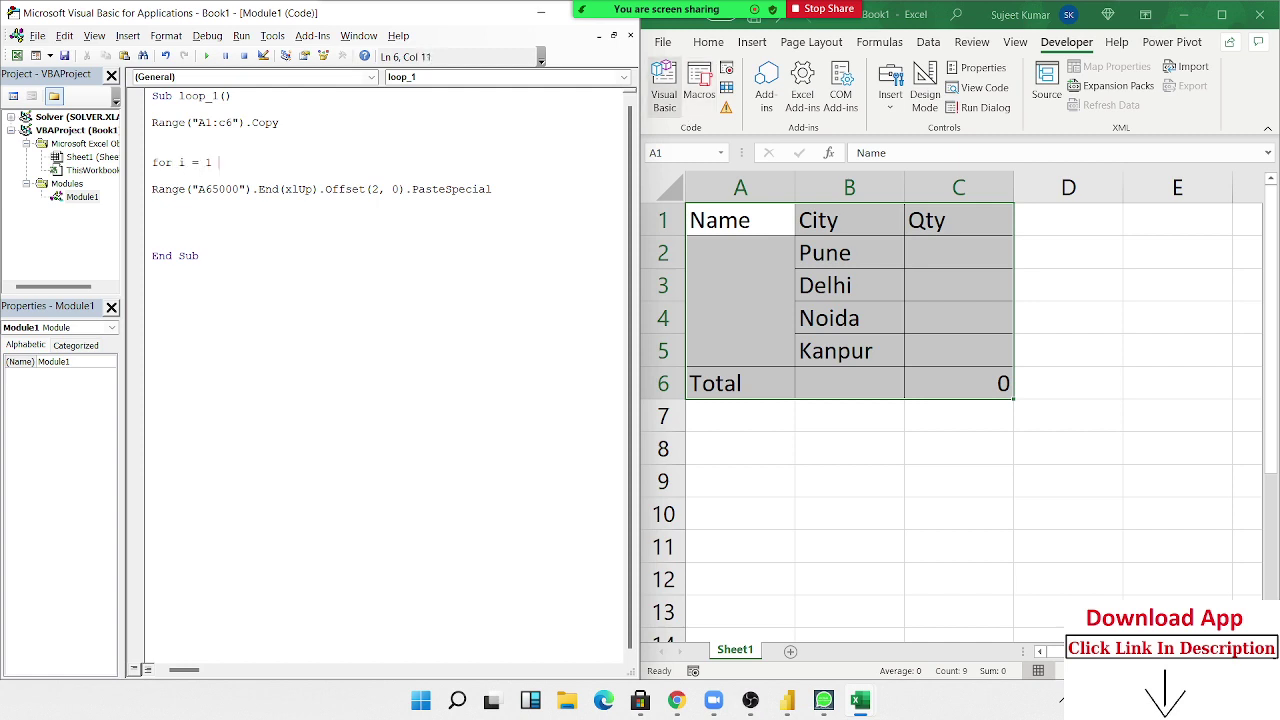
pyautogui.write('to')
pyautogui.write(' 5')
pyautogui.press('Down')
pyautogui.write('next i')
pyautogui.press('Up')
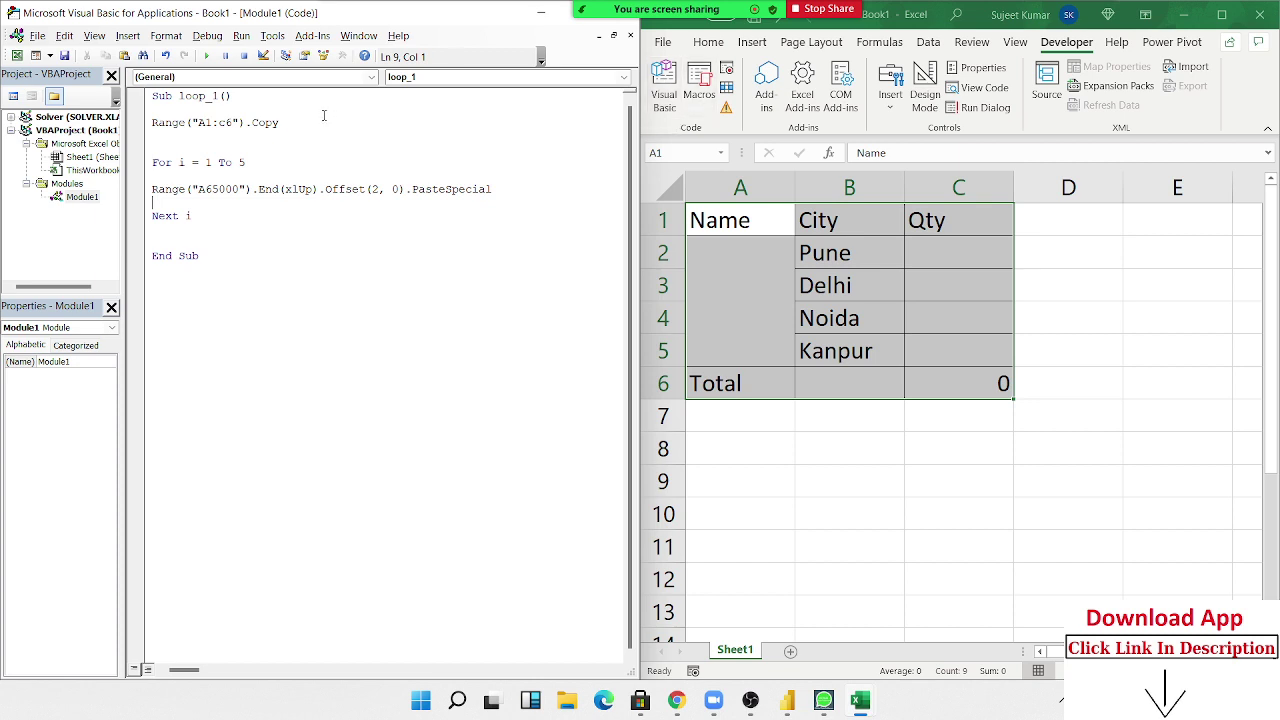
# Run loop_1 and scroll Sheet1 back to the top to check the pasted tables
pyautogui.click(255, 212)
pyautogui.moveTo(255, 212); pyautogui.dragTo(190, 200)
pyautogui.click(205, 57)
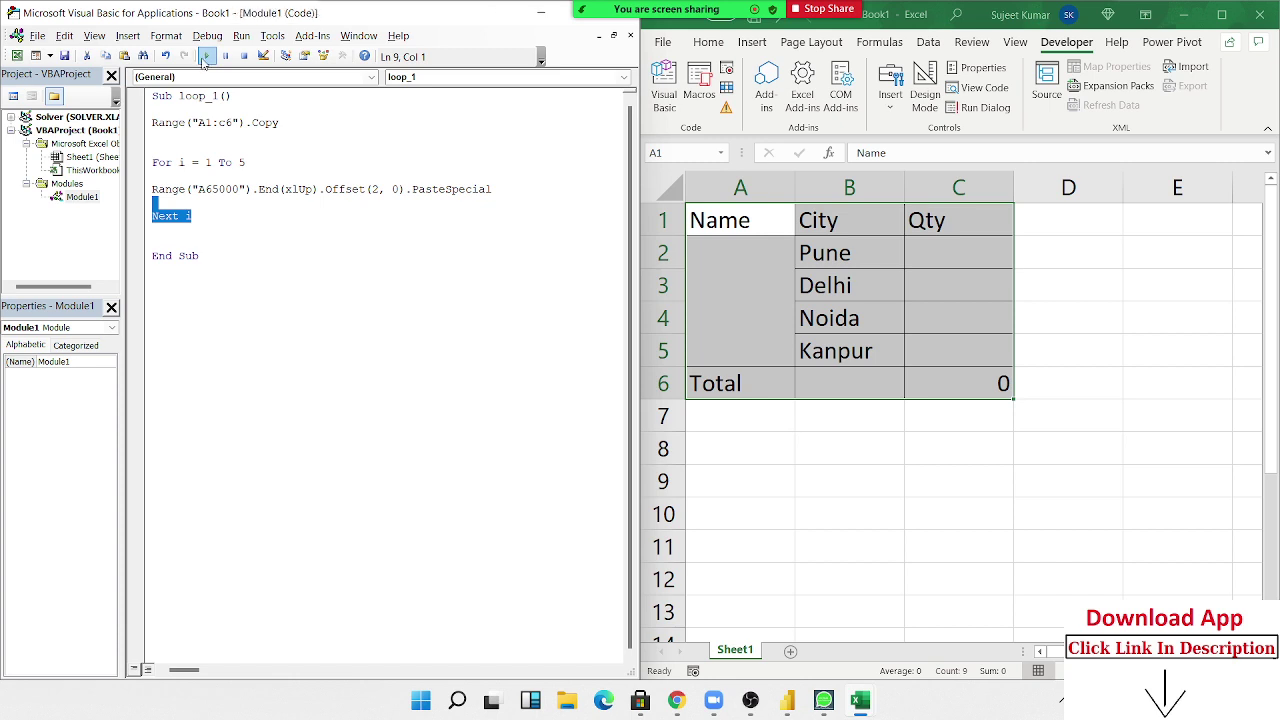
pyautogui.scroll(4, 826, 480)
pyautogui.scroll(4, 822, 470)
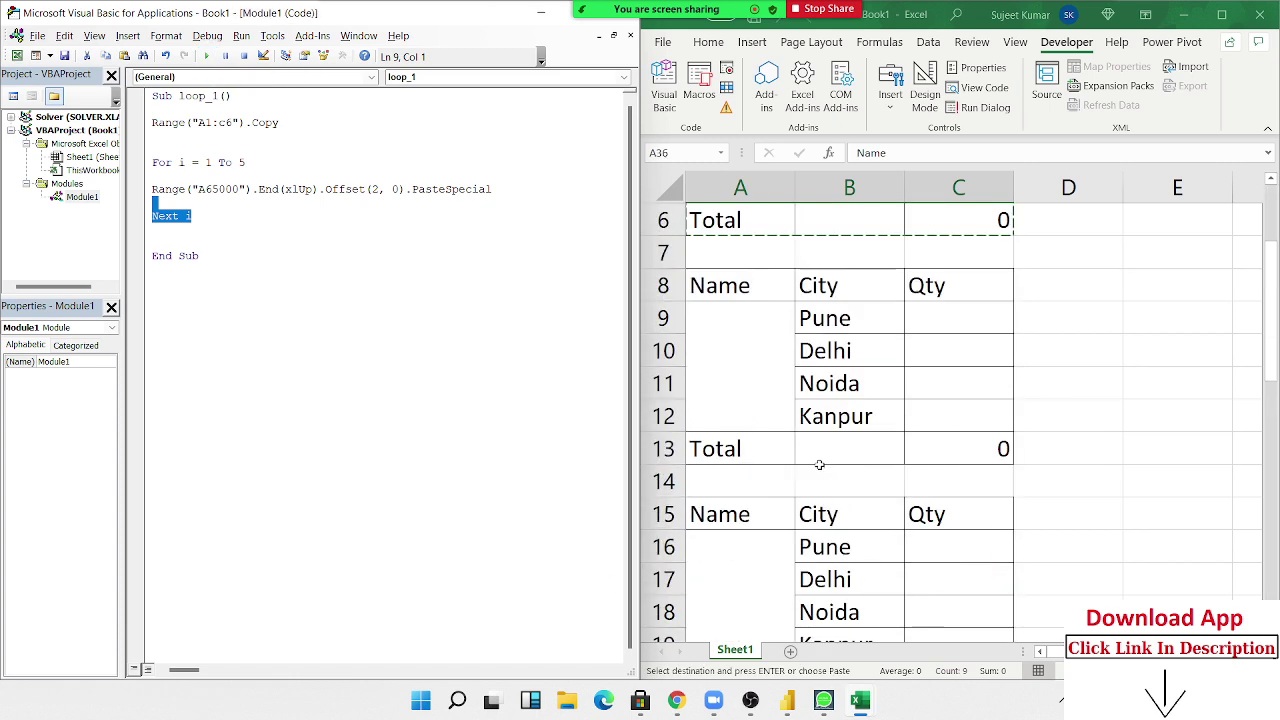
pyautogui.scroll(2, 820, 462)
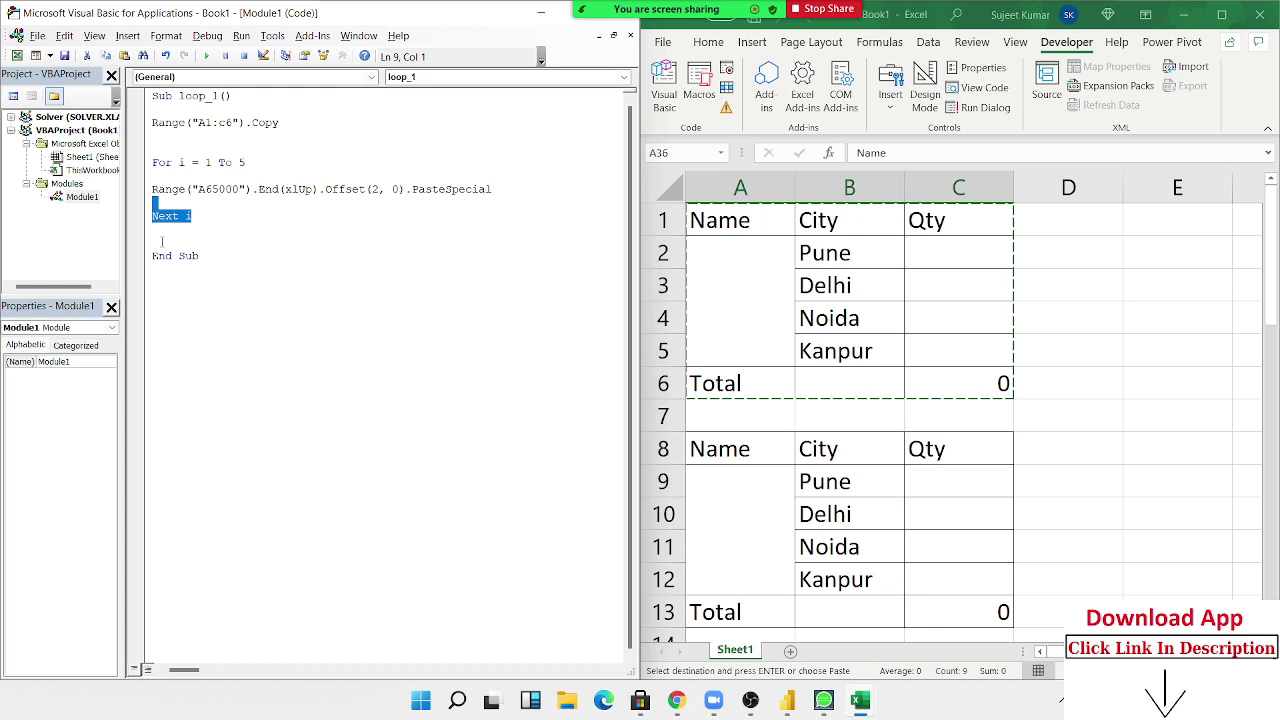
# Step through loop_1 with F8 so more table copies paste down to row 76
pyautogui.press('Up')
pyautogui.press('Up')
pyautogui.press('F8')
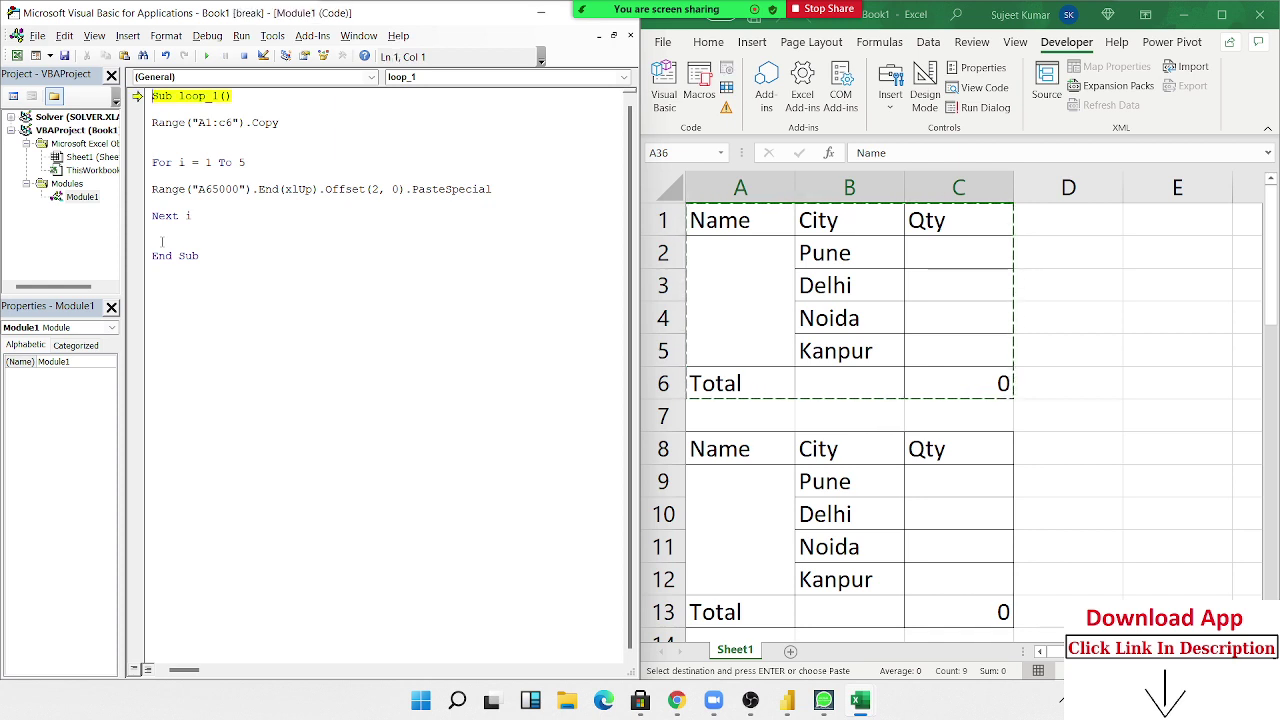
pyautogui.press('F8')
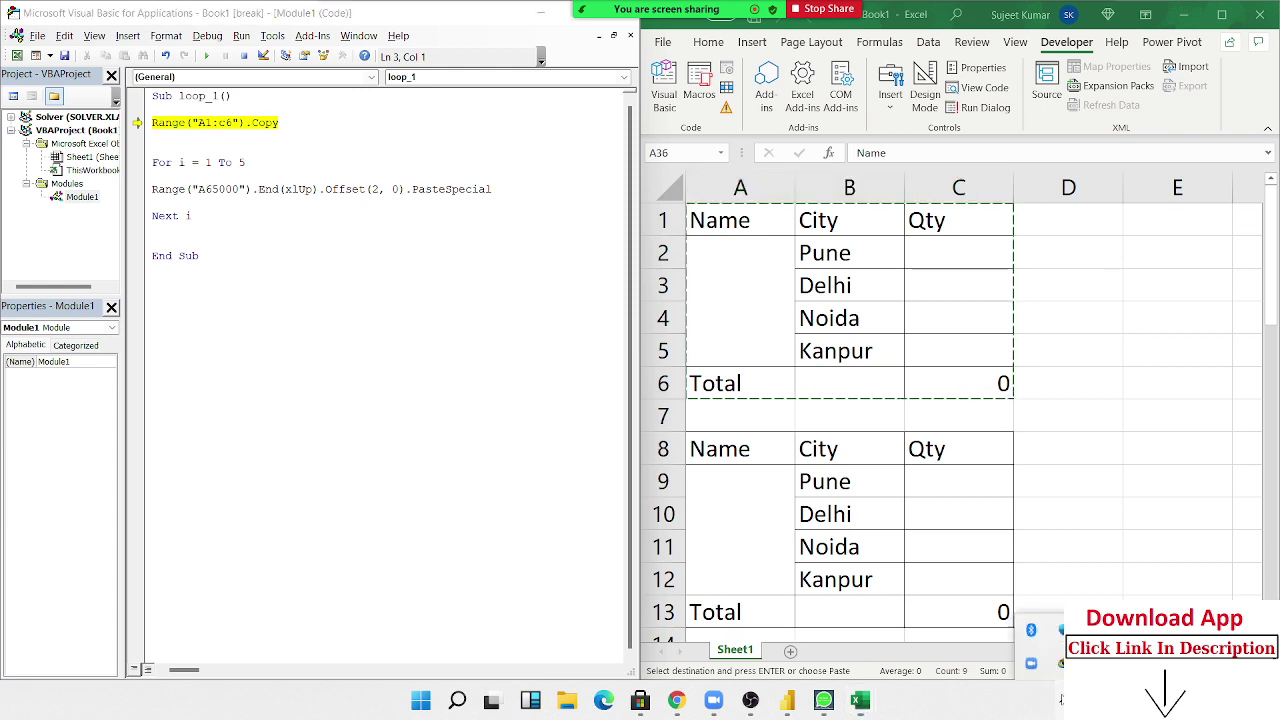
pyautogui.press('F8')
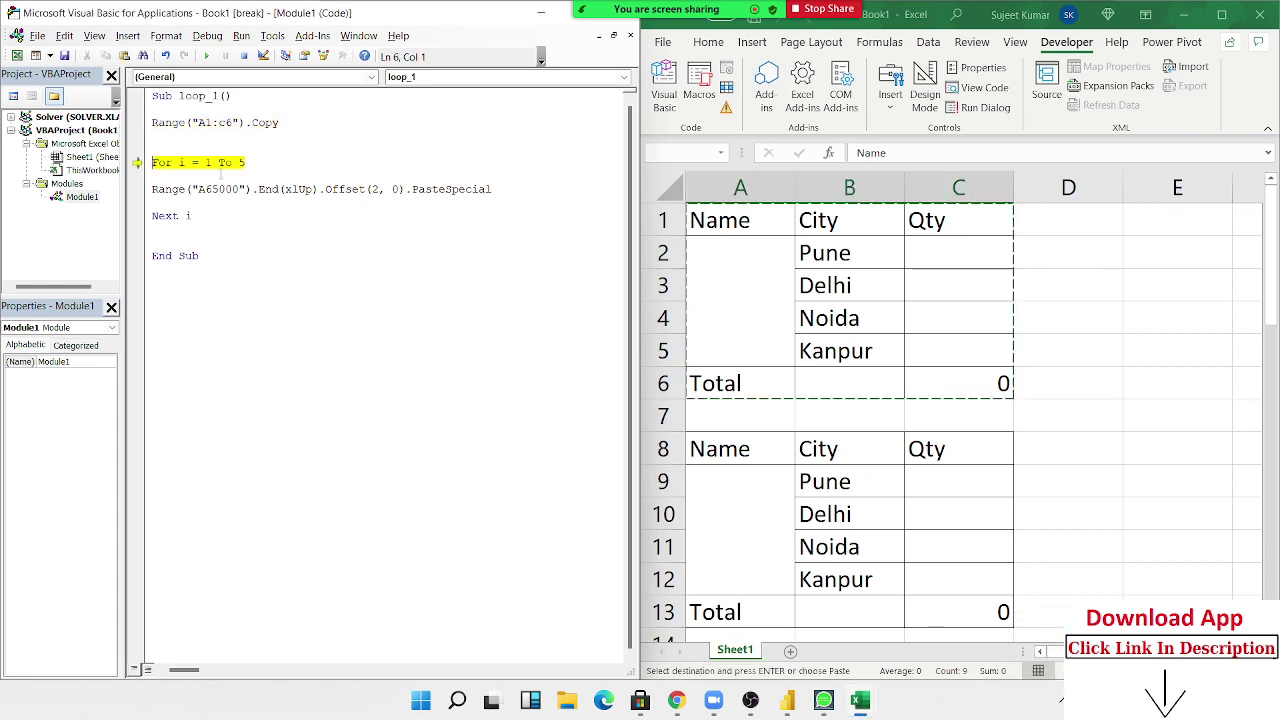
pyautogui.press('F8')
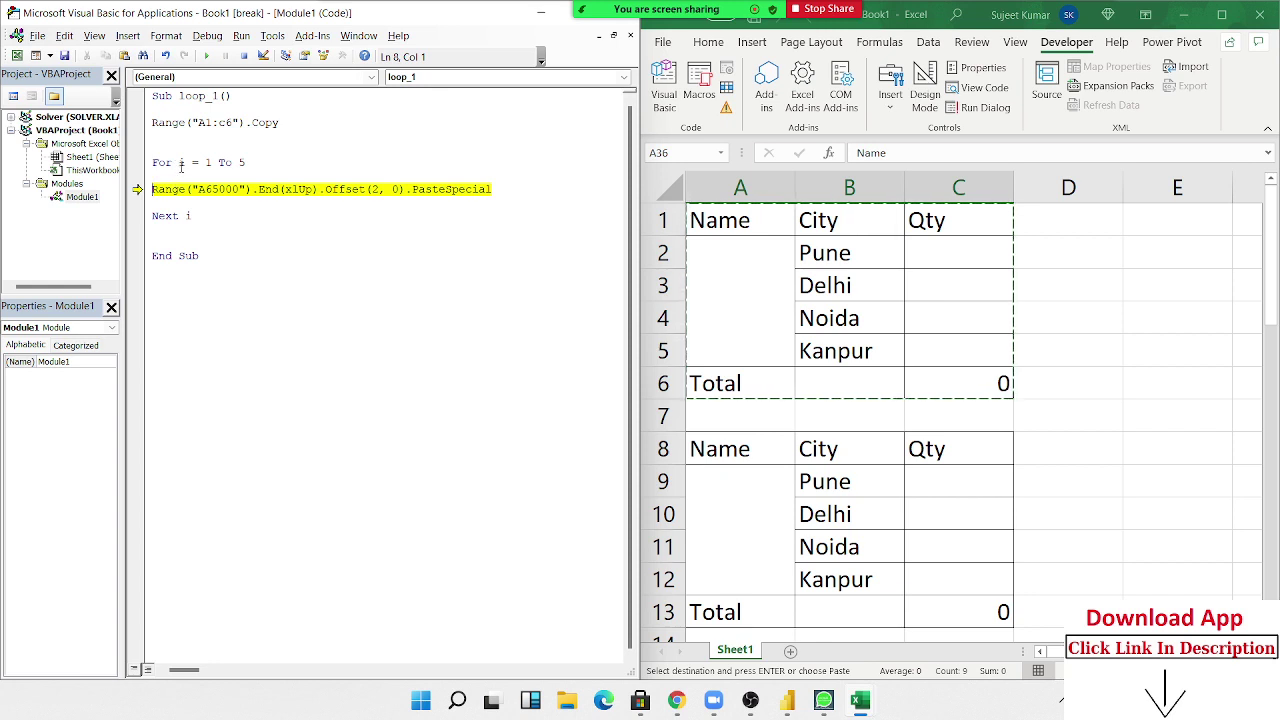
pyautogui.moveTo(182, 162)
pyautogui.press('F8')
pyautogui.click(456, 584)
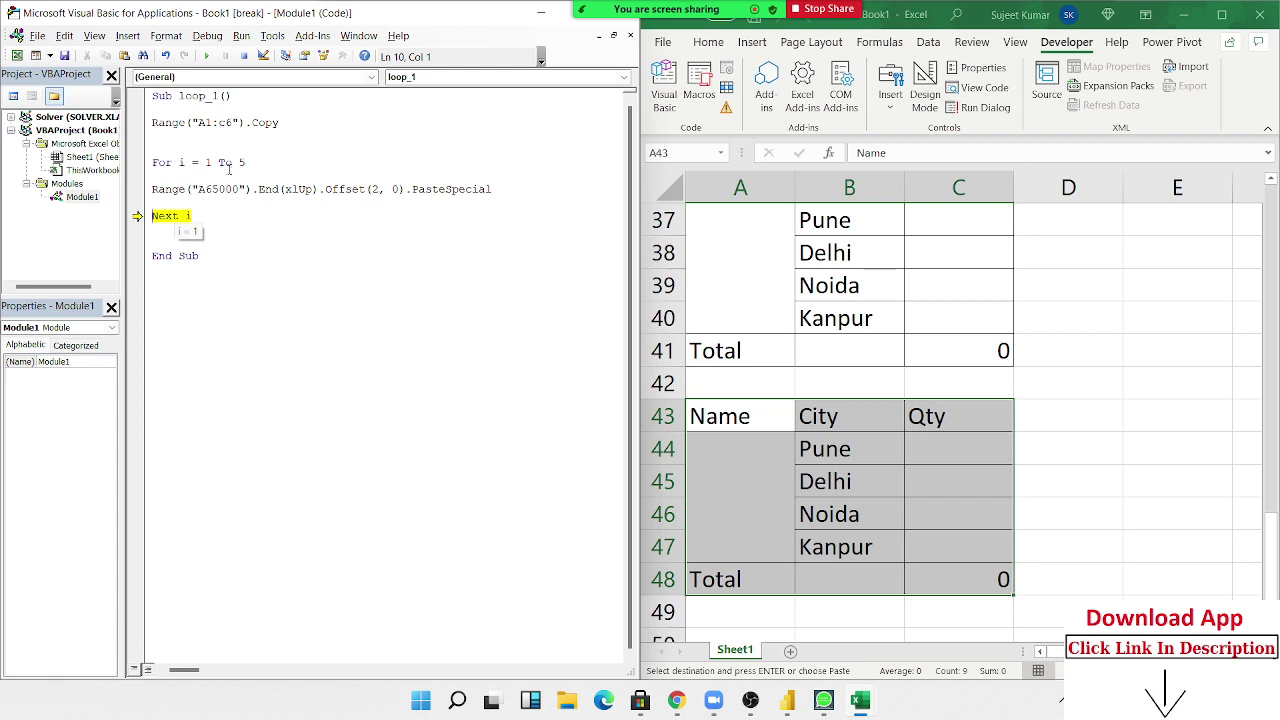
pyautogui.press('F8')
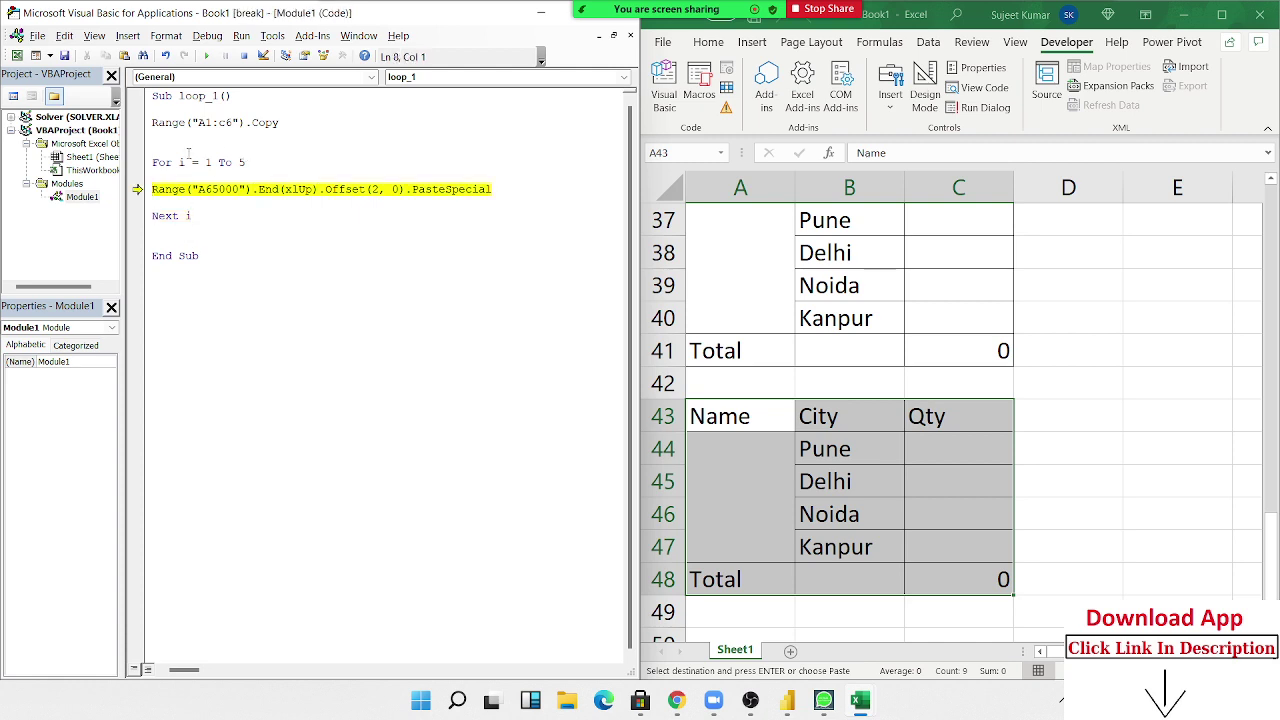
pyautogui.press('F8')
pyautogui.press('F8')
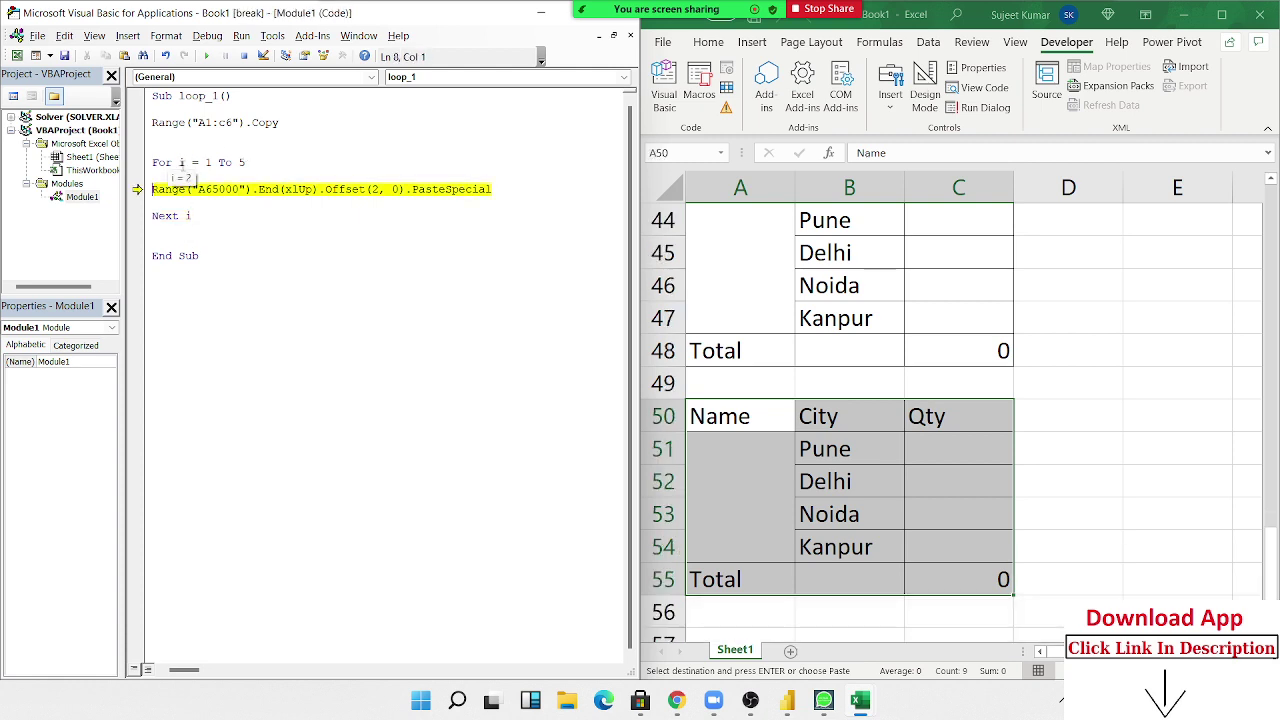
pyautogui.press('F8')
pyautogui.press('F8')
pyautogui.press('F8')
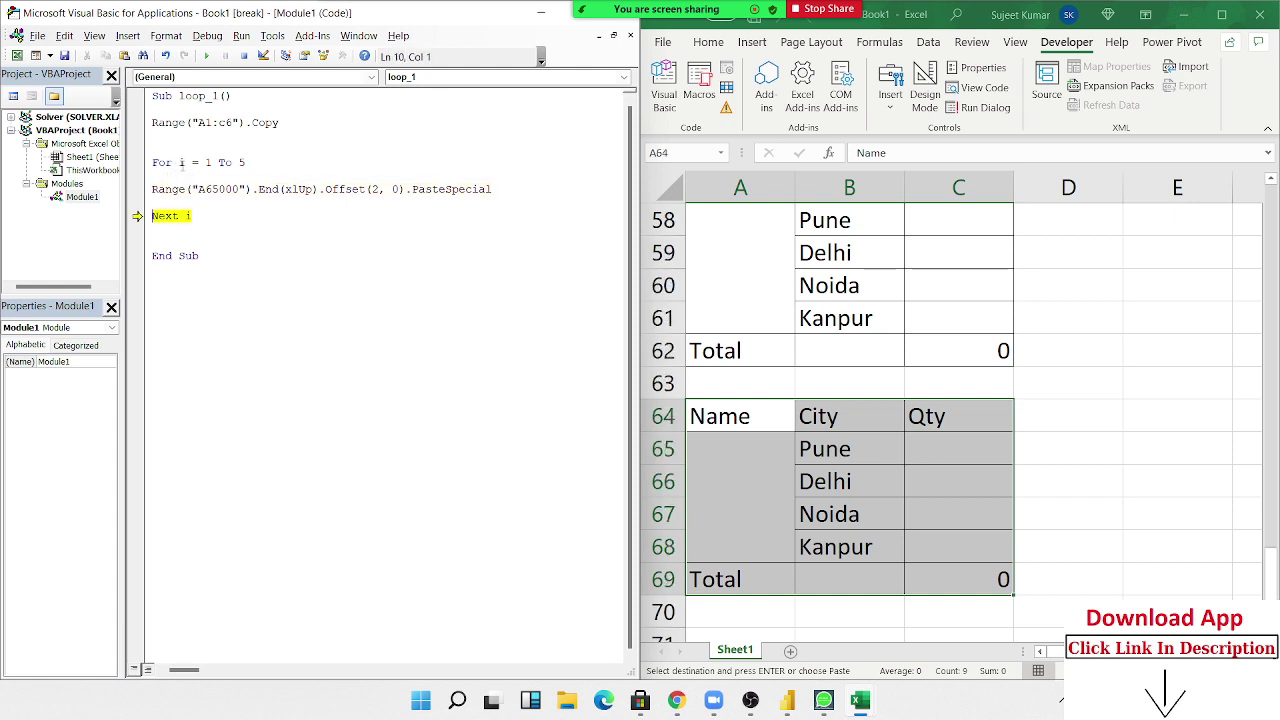
pyautogui.press('F8')
pyautogui.press('F8')
pyautogui.press('F8')
pyautogui.press('F8')
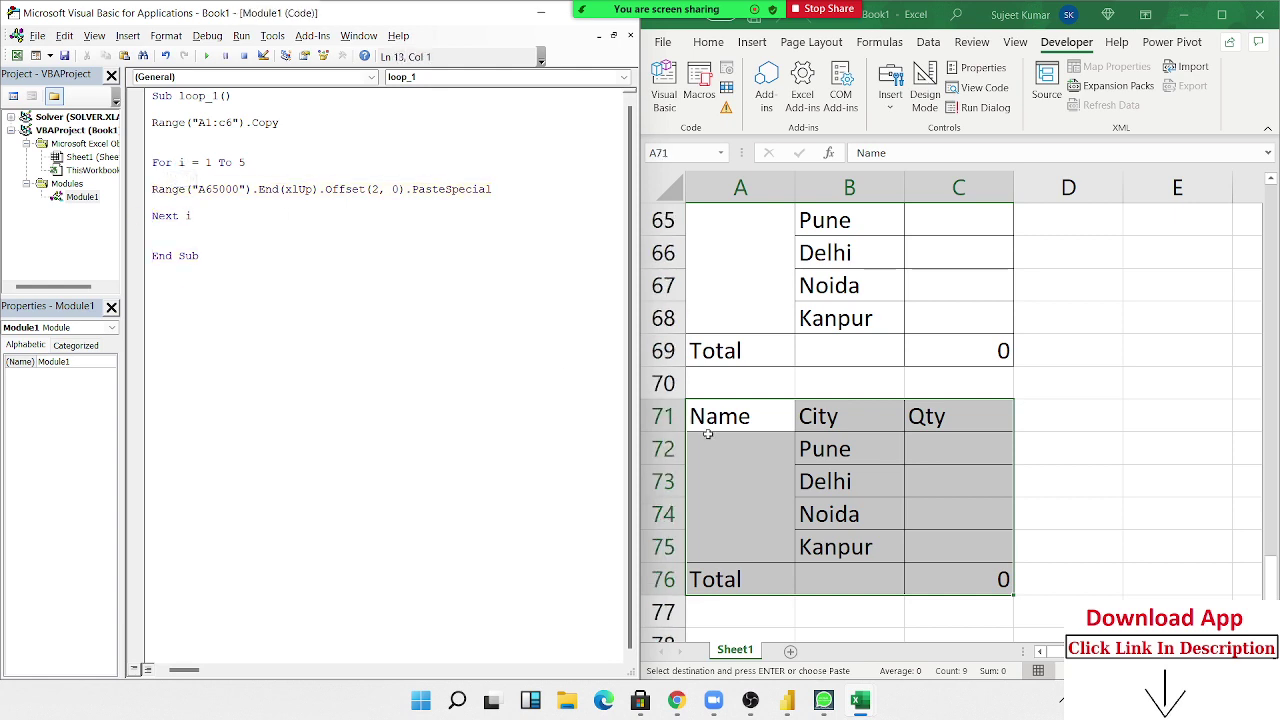
# Select columns A through C, then add a new blank Sheet2
pyautogui.click(224, 273)
pyautogui.moveTo(253, 163); pyautogui.dragTo(238, 163)
pyautogui.scroll(-3, 1019, 438)
pyautogui.scroll(2, 1019, 438)
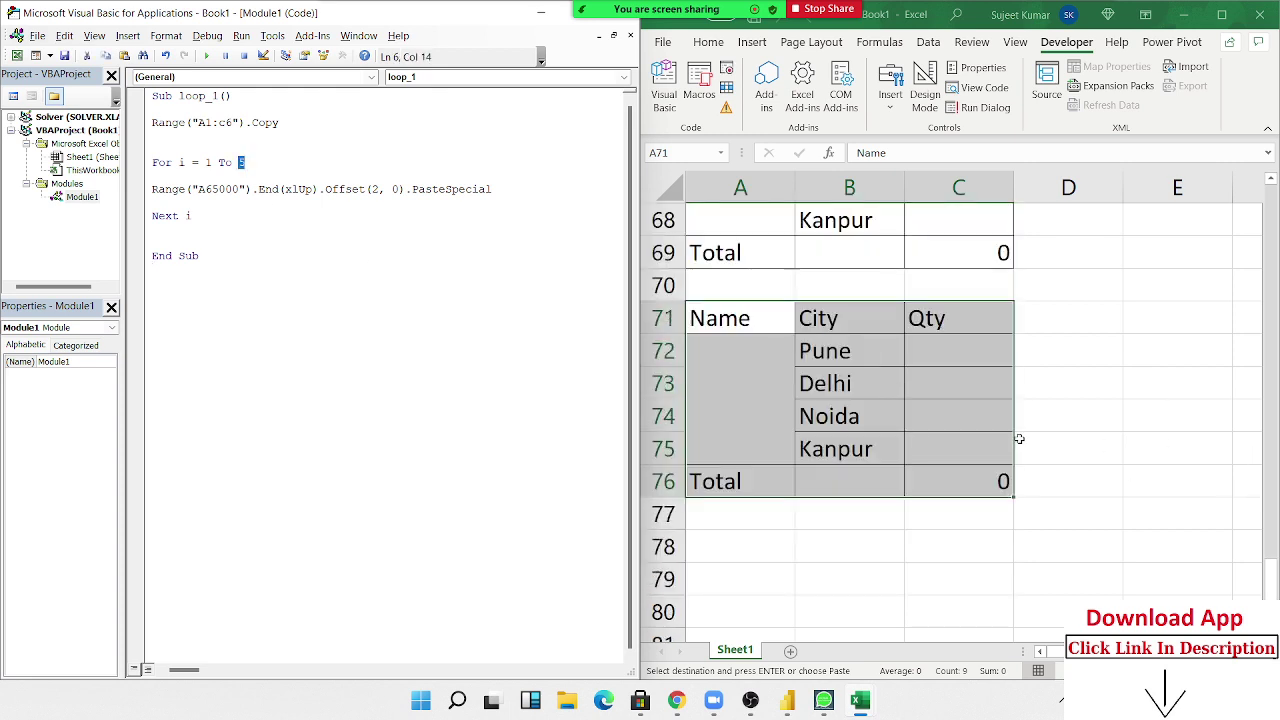
pyautogui.scroll(8, 1020, 437)
pyautogui.click(773, 193)
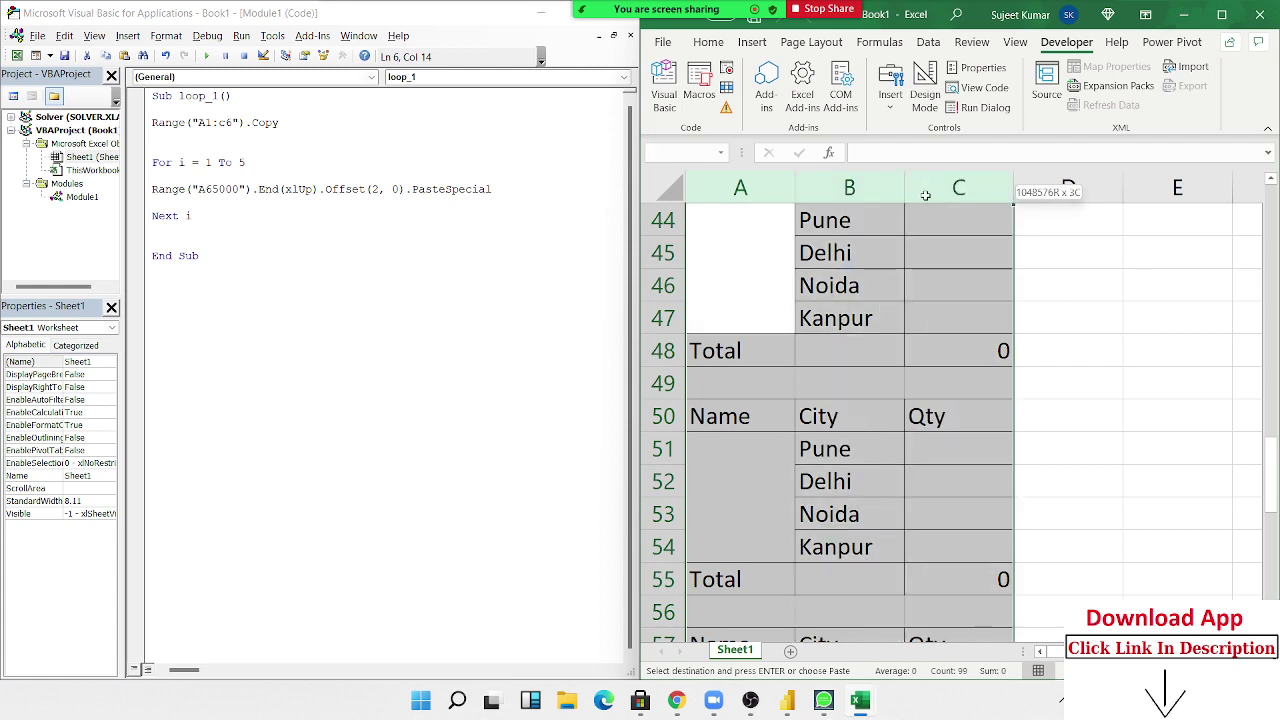
pyautogui.moveTo(773, 193); pyautogui.dragTo(930, 189)
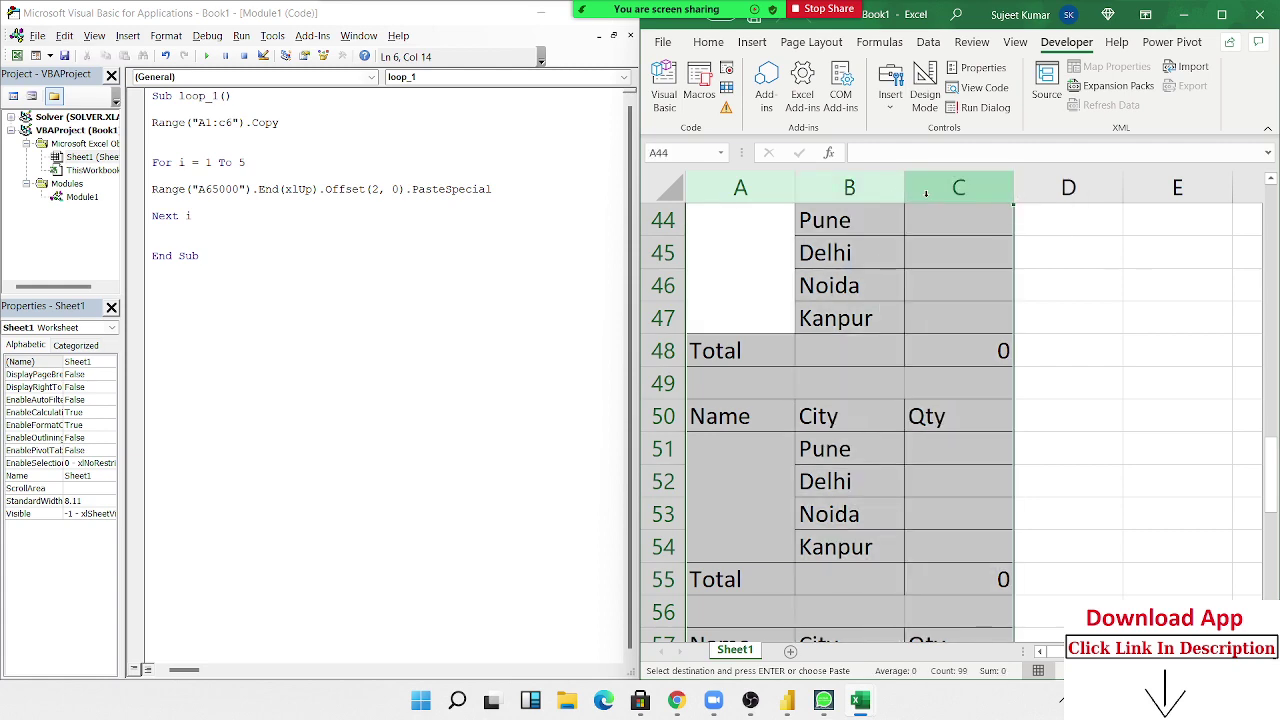
pyautogui.click(790, 651)
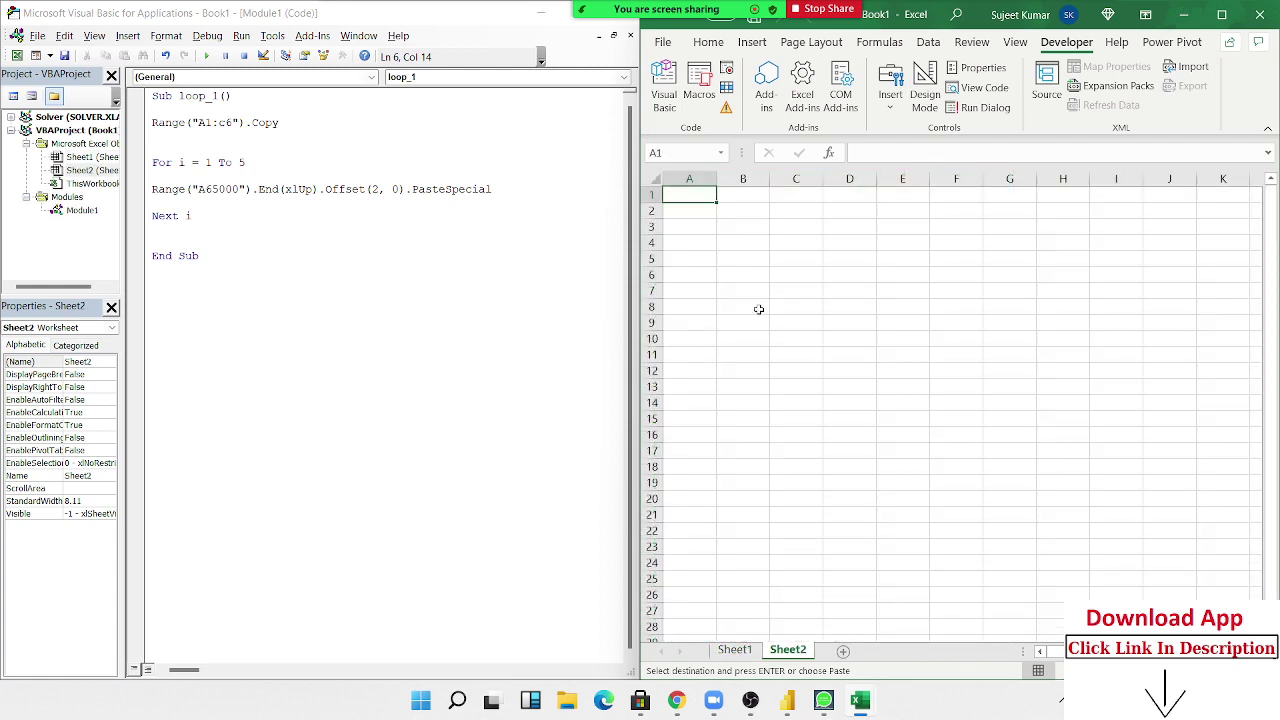
# Enter the loop headings For in B3 and Do in B7
pyautogui.scroll(2, 759, 314)
pyautogui.scroll(1, 759, 312)
pyautogui.scroll(1, 759, 312)
pyautogui.click(775, 267)
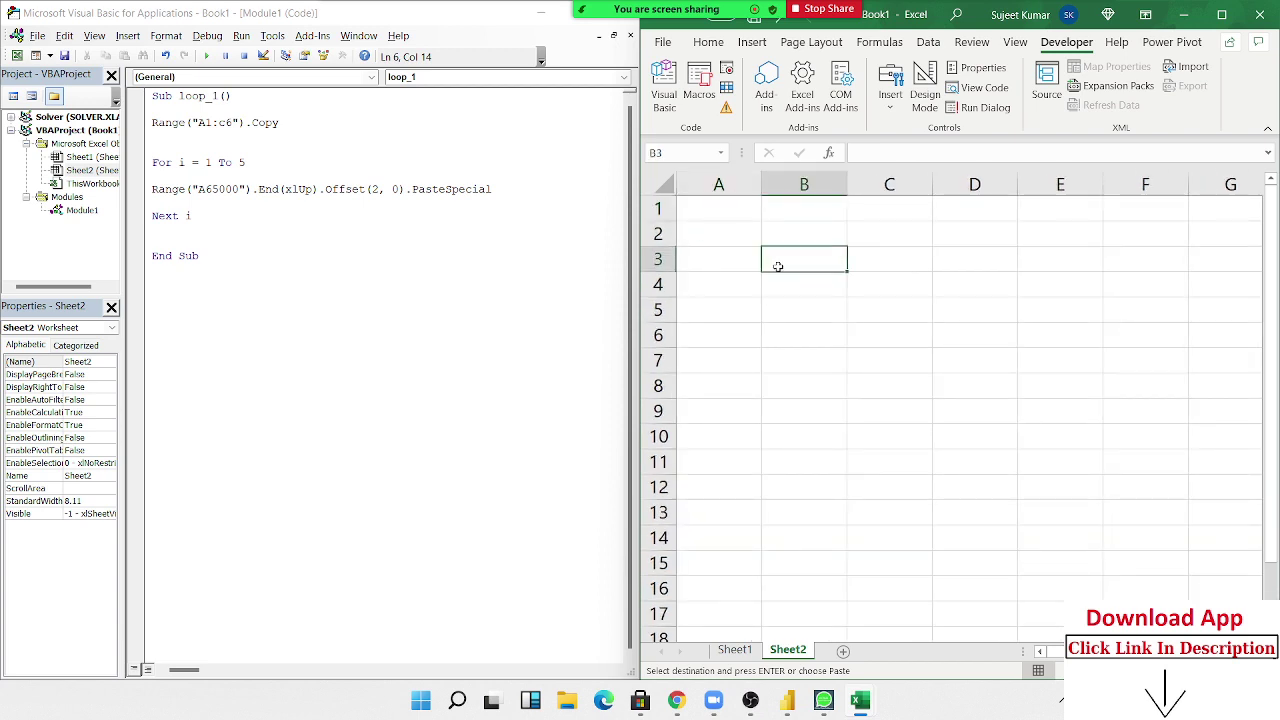
pyautogui.write('For')
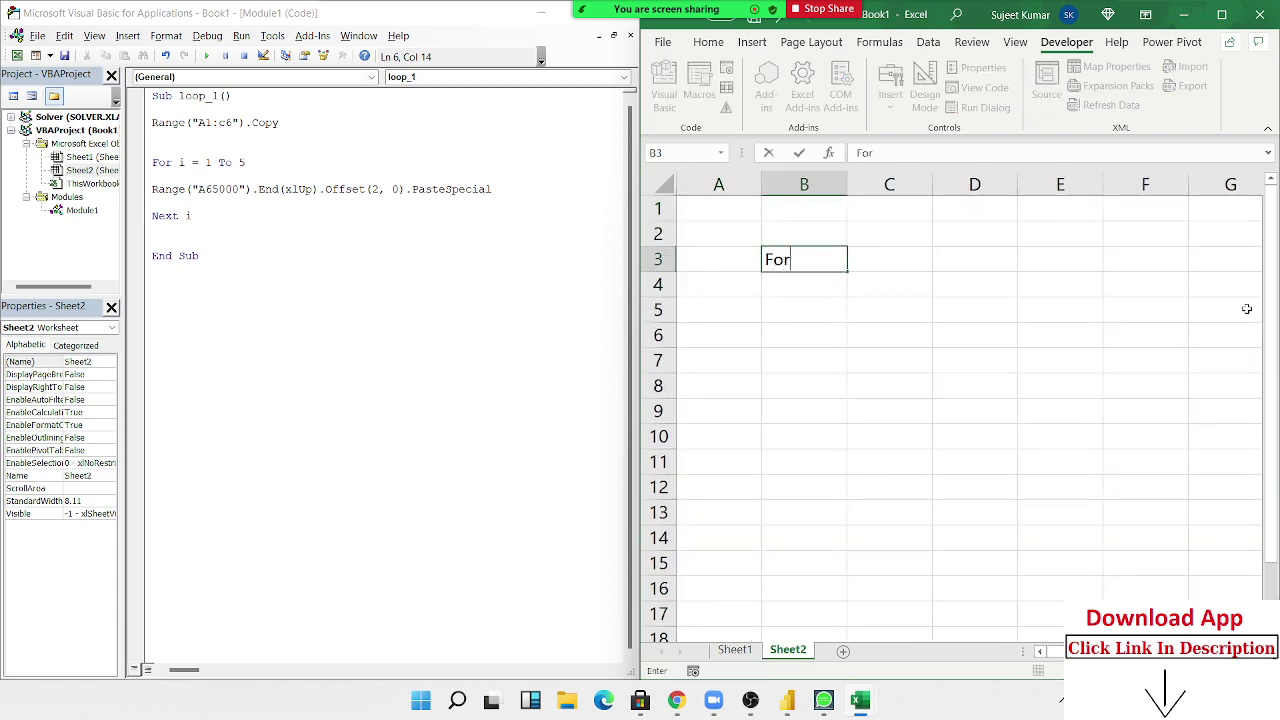
pyautogui.press('Return')
pyautogui.press('Return')
pyautogui.press('Return')
pyautogui.press('Return')
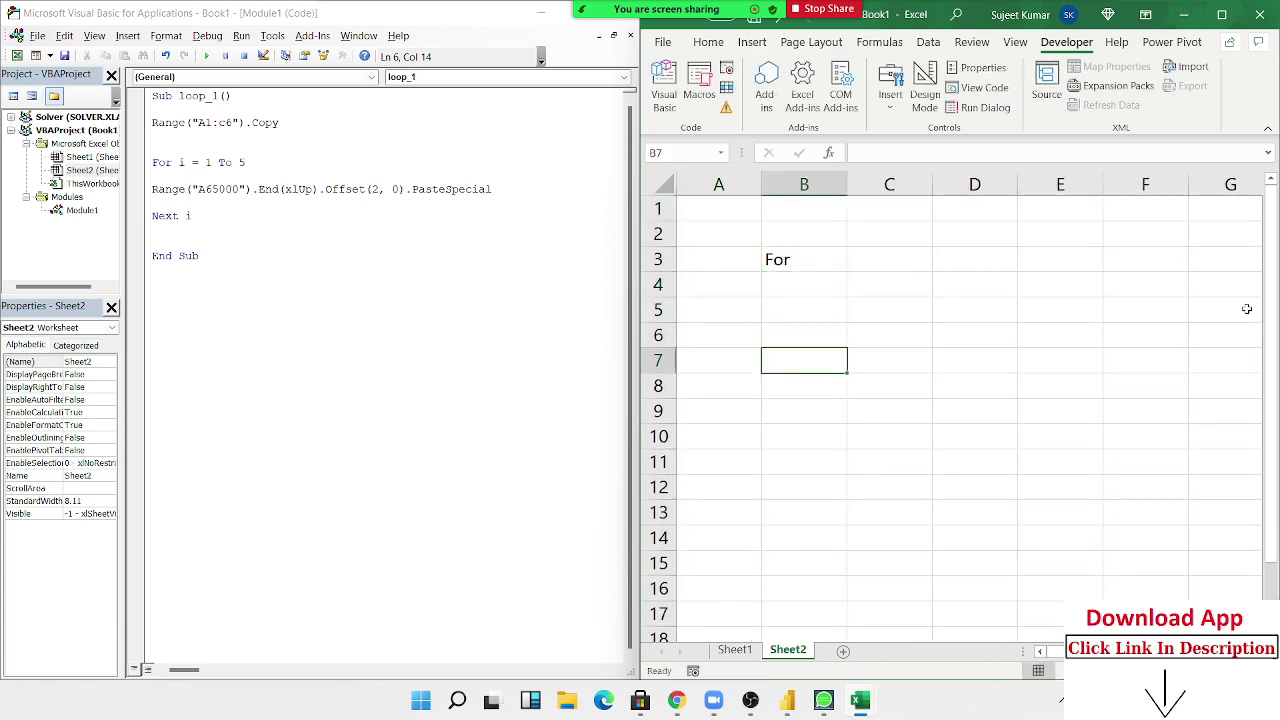
pyautogui.write('Do')
pyautogui.press('Return')
pyautogui.press('Up')
pyautogui.press('Up')
pyautogui.press('Up')
pyautogui.press('Up')
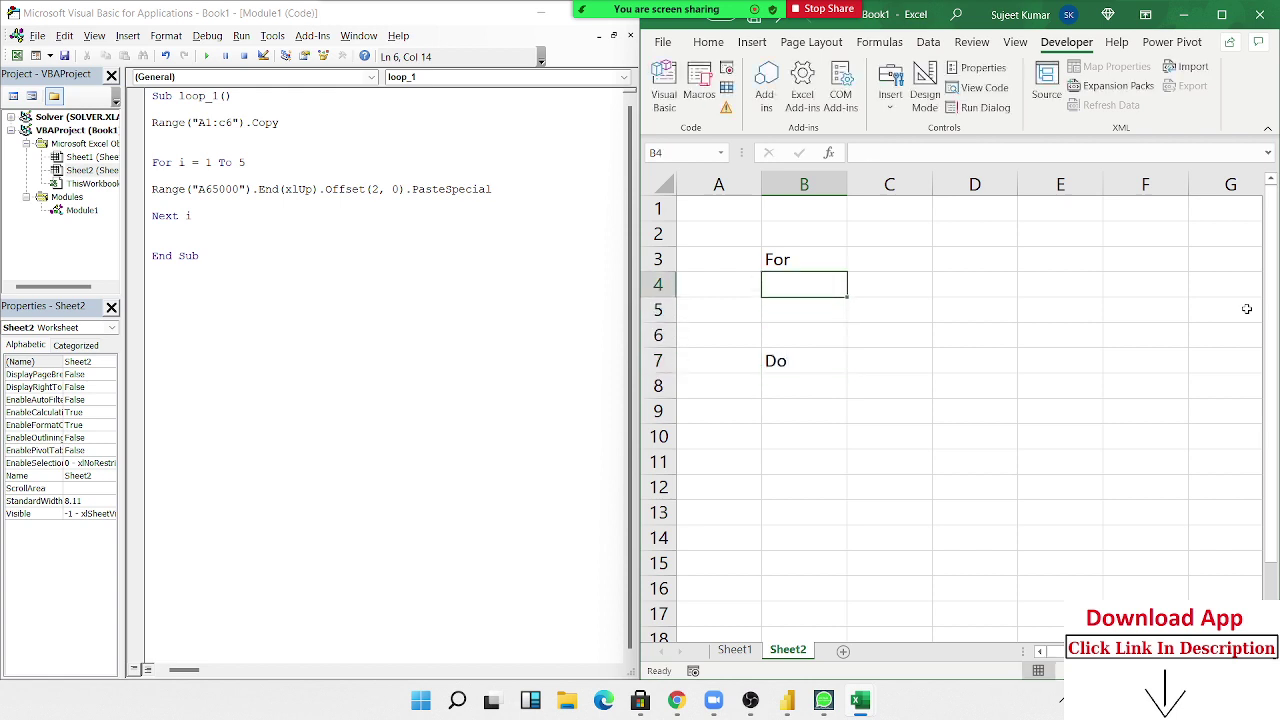
pyautogui.press('Up')
# Add the For notes 'I = 1 to 2' in C3 and 'Each' in C4
pyautogui.press('Right')
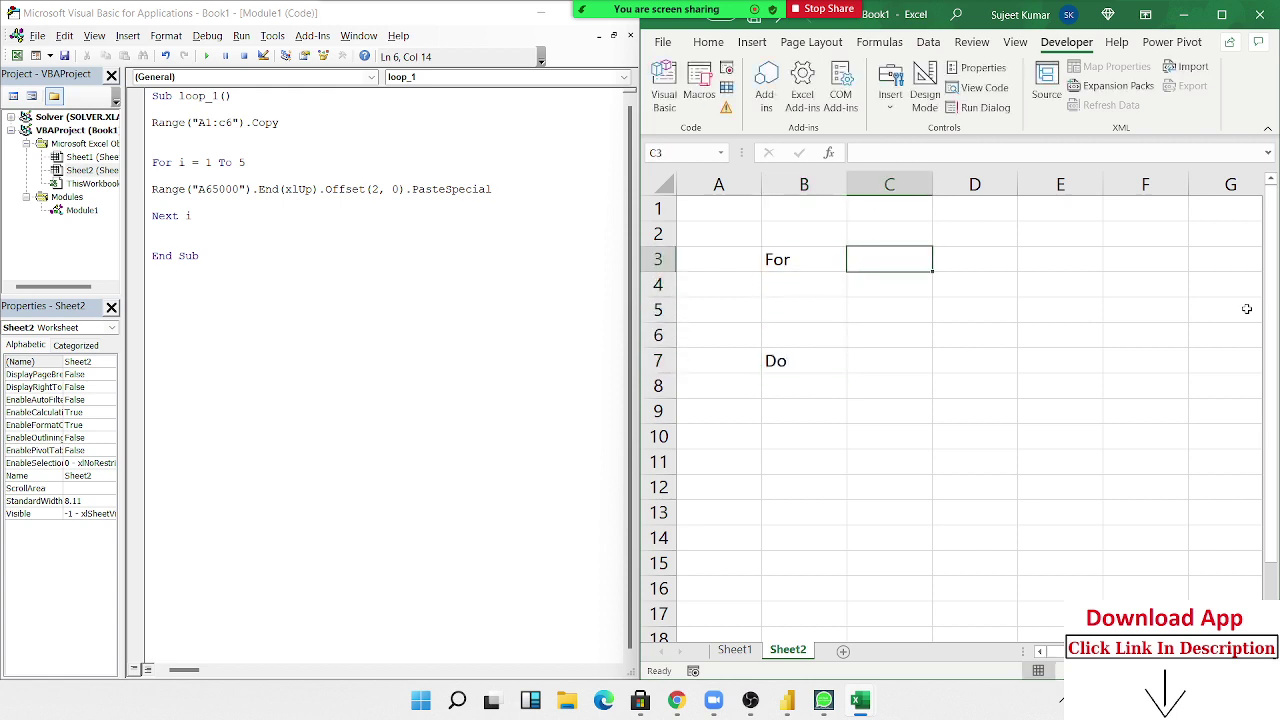
pyautogui.write('I')
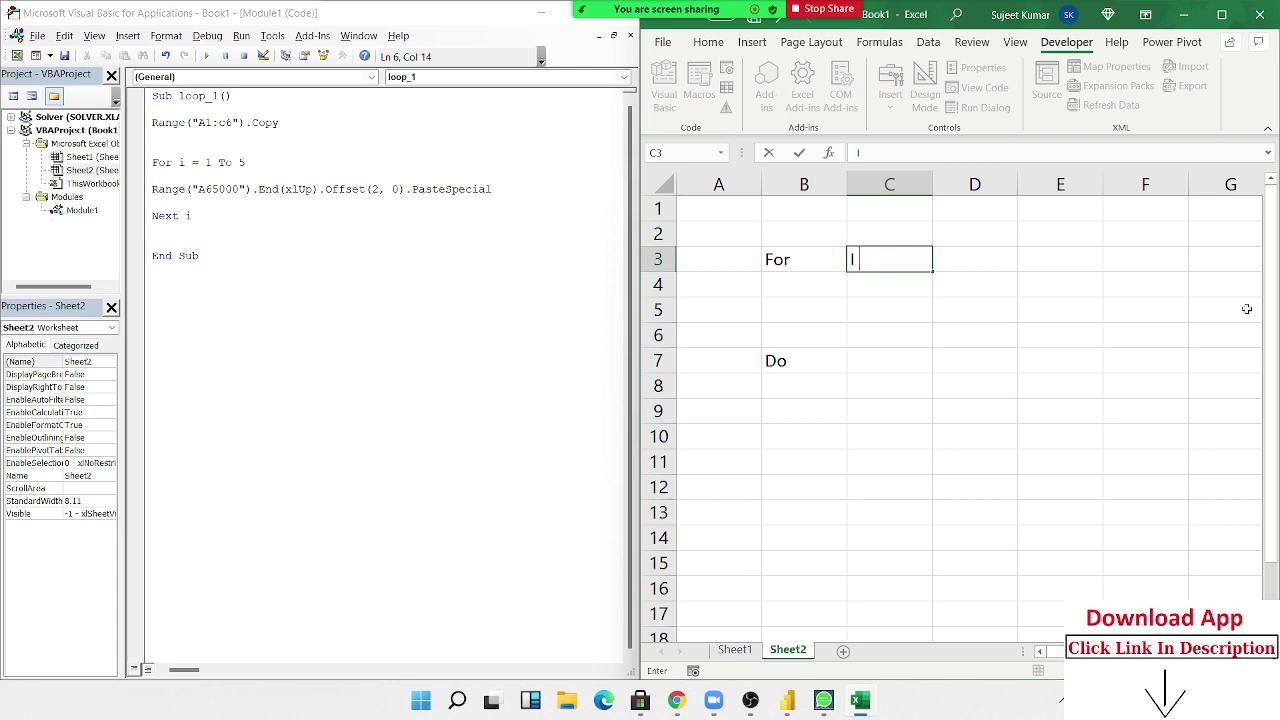
pyautogui.write('= ')
pyautogui.write('1 ')
pyautogui.write('to')
pyautogui.write(' 2')
pyautogui.press('Return')
pyautogui.write('Ea')
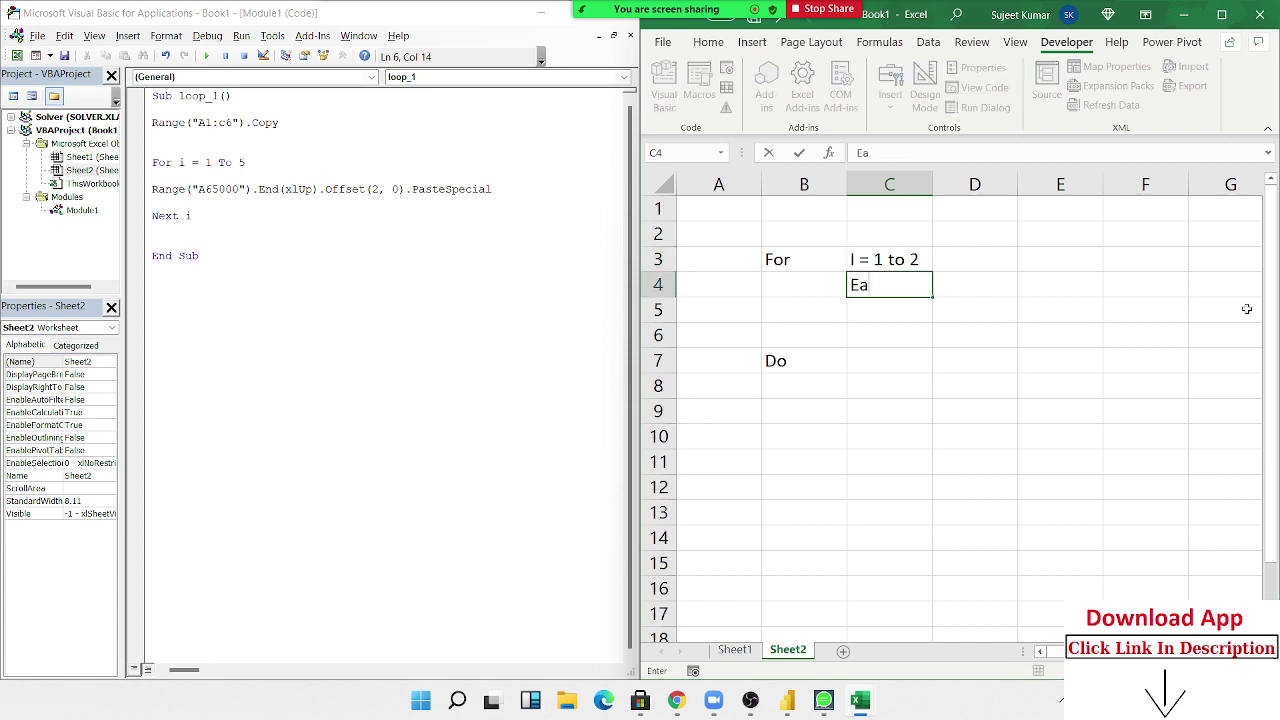
pyautogui.write('ch')
pyautogui.press('Return')
pyautogui.press('Return')
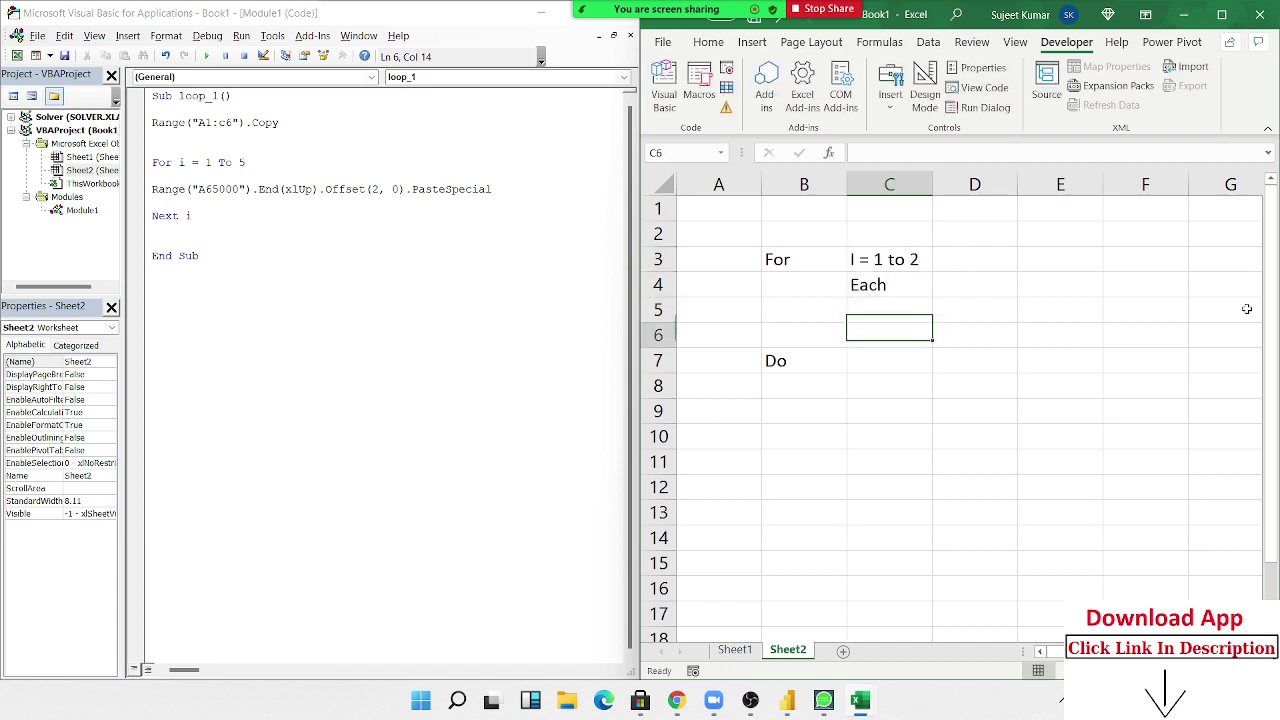
pyautogui.press('Return')
# Add 'While' in C8 and 'until' in C9, then review the notes in C3 and C4
pyautogui.press('Return')
pyautogui.write('Wh')
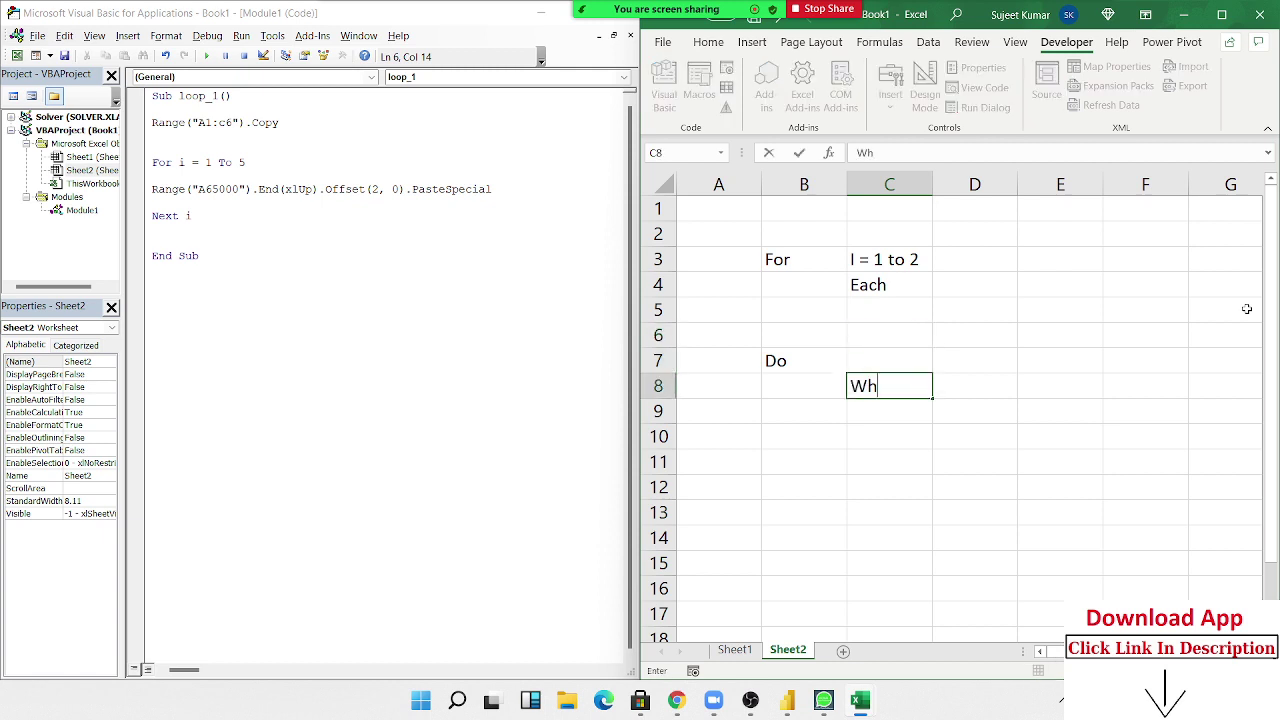
pyautogui.write('ile')
pyautogui.press('Return')
pyautogui.write('u')
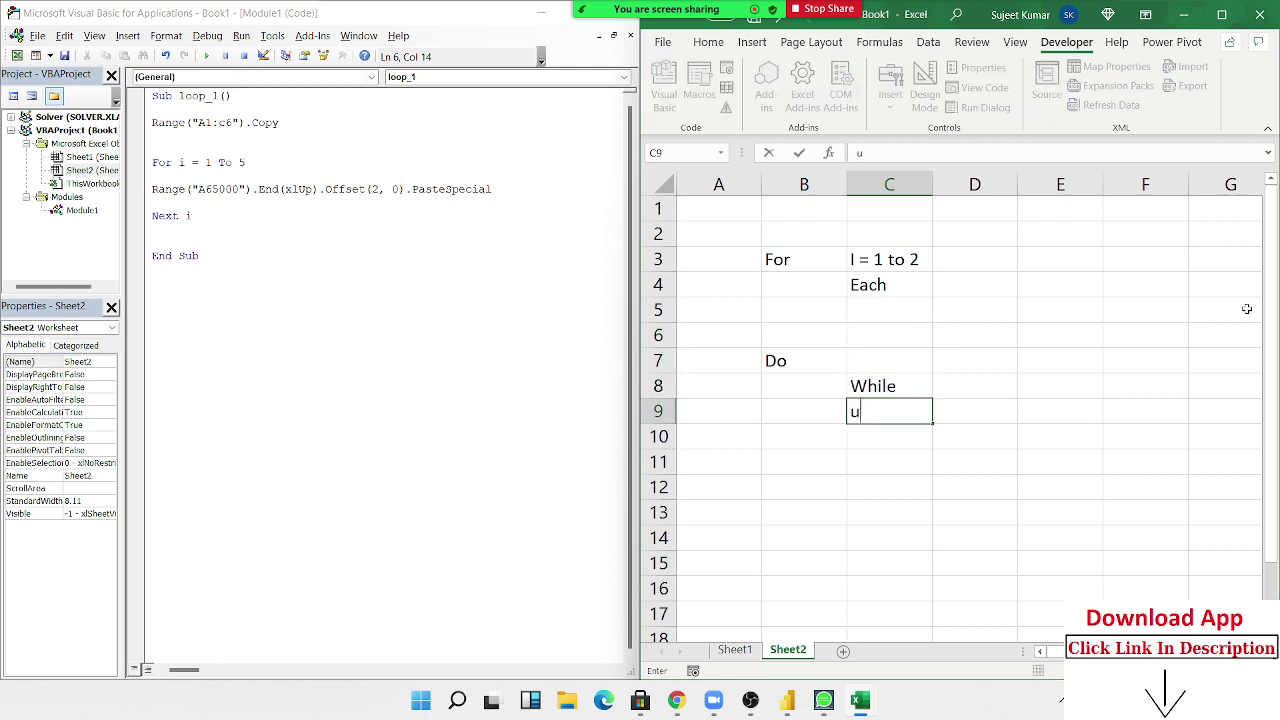
pyautogui.write('ntil')
pyautogui.press('Return')
pyautogui.press('Up')
pyautogui.press('Up')
pyautogui.press('Up')
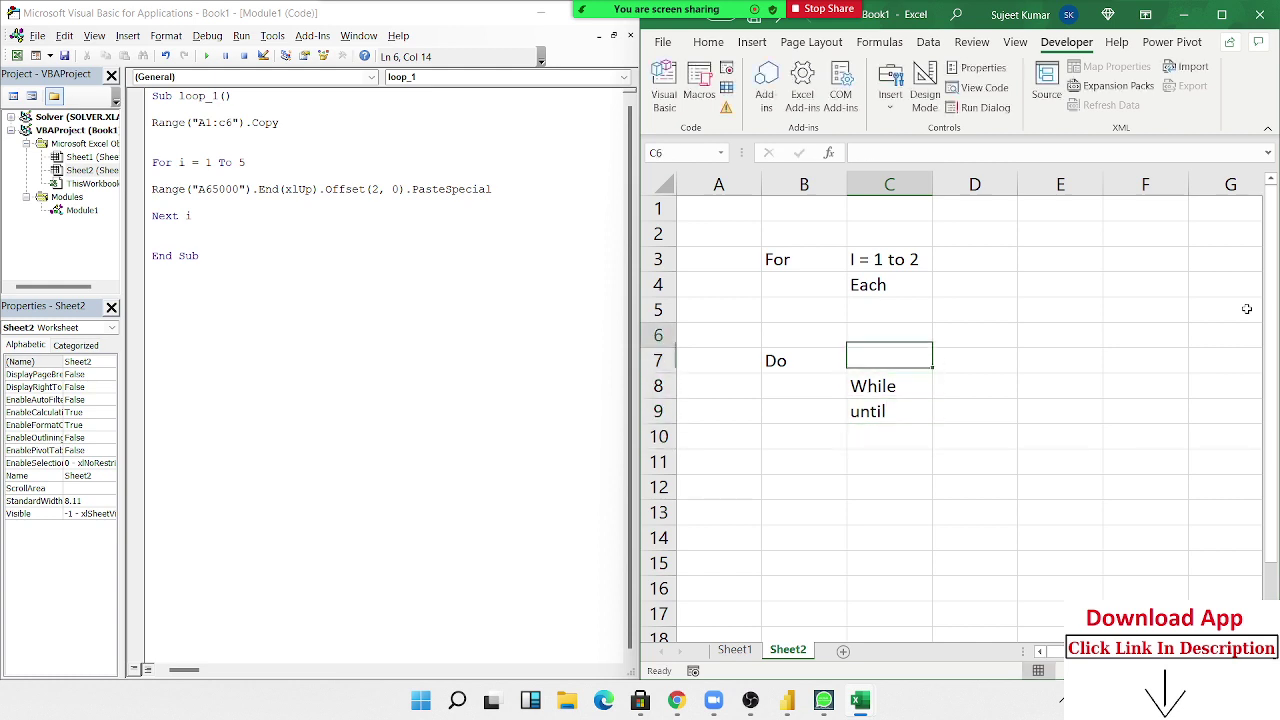
pyautogui.press('Up')
pyautogui.press('Up')
pyautogui.press('Up')
pyautogui.press('Up')
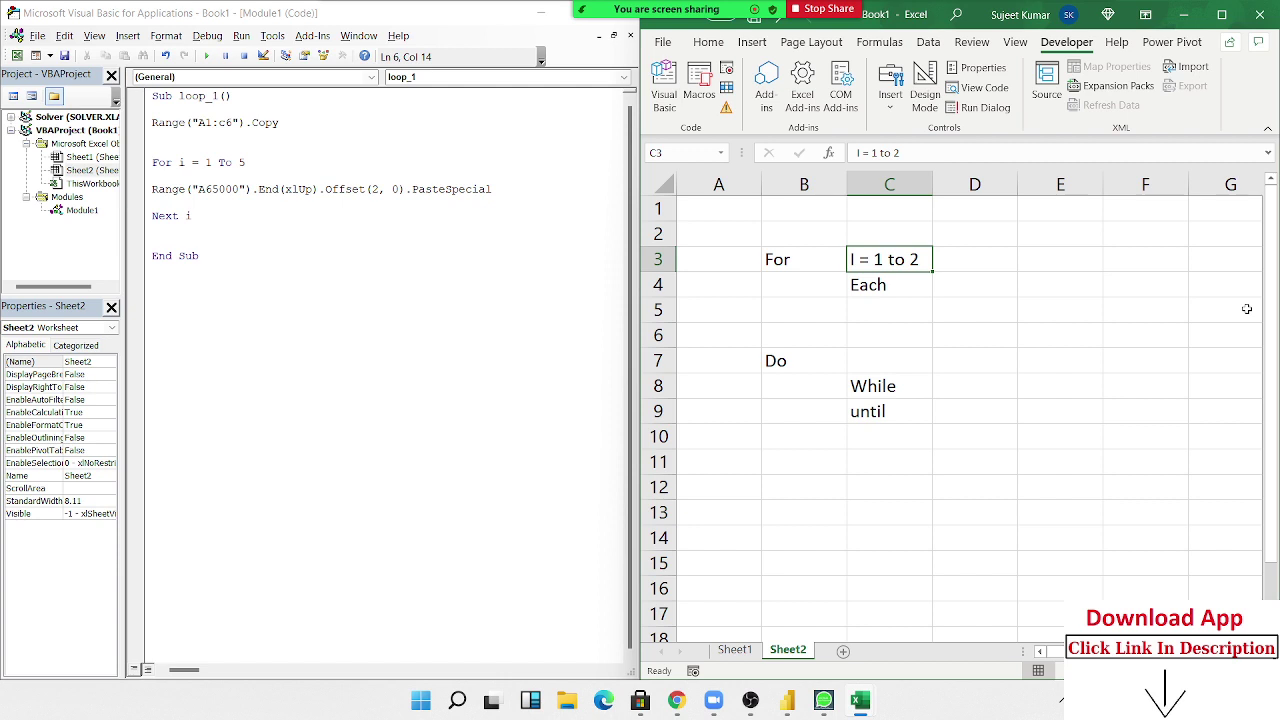
pyautogui.press('Down')
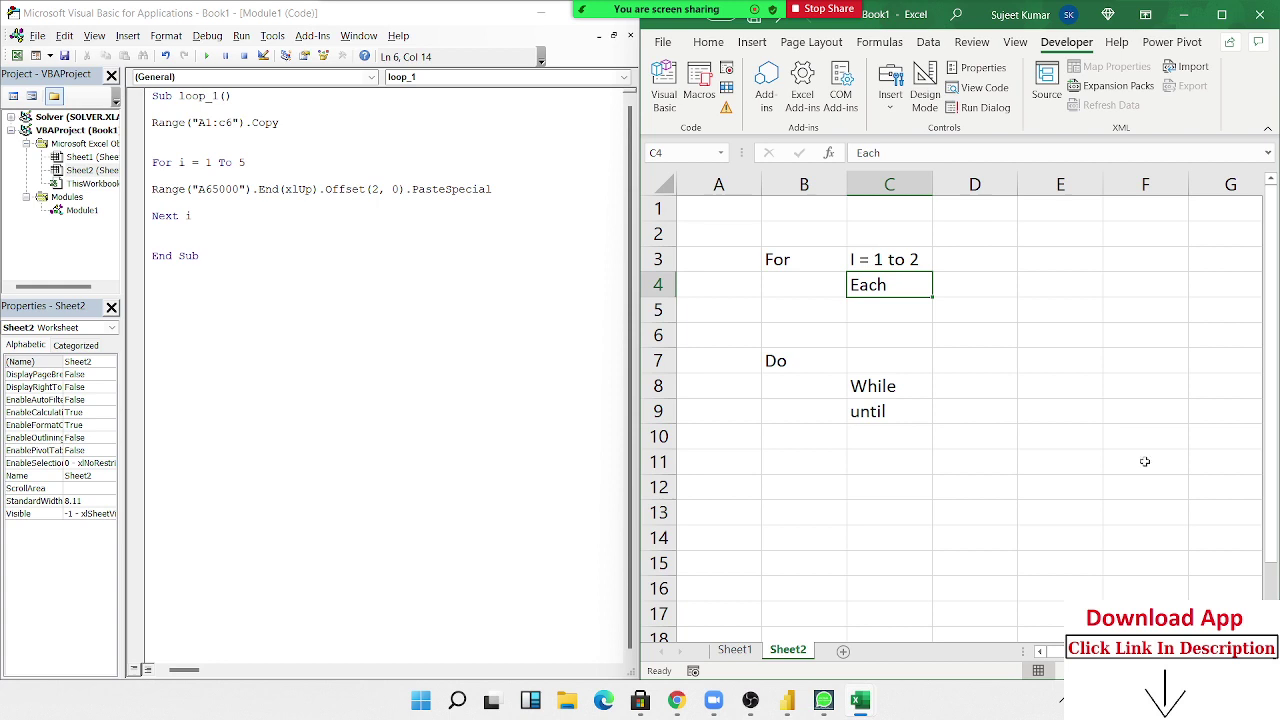
pyautogui.moveTo(714, 440)
pyautogui.mouseDown()
pyautogui.moveTo(766, 490)
pyautogui.moveTo(916, 562)
pyautogui.mouseUp()
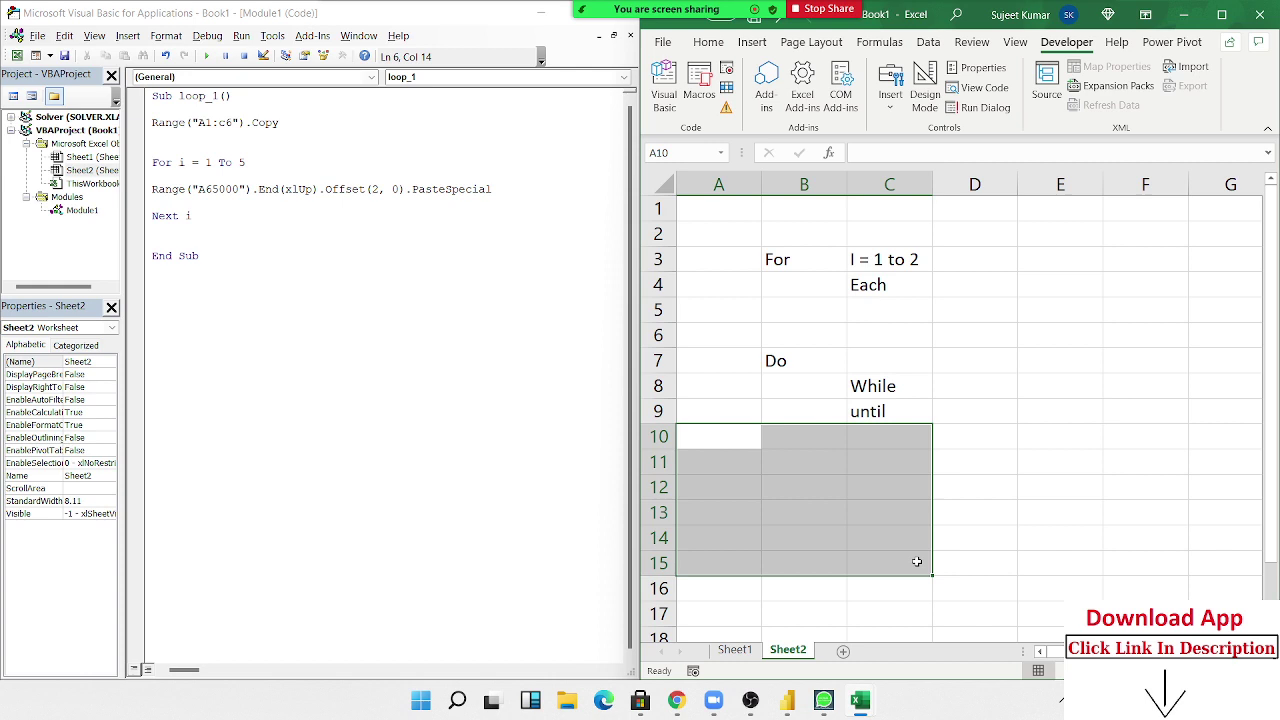
pyautogui.click(888, 285)
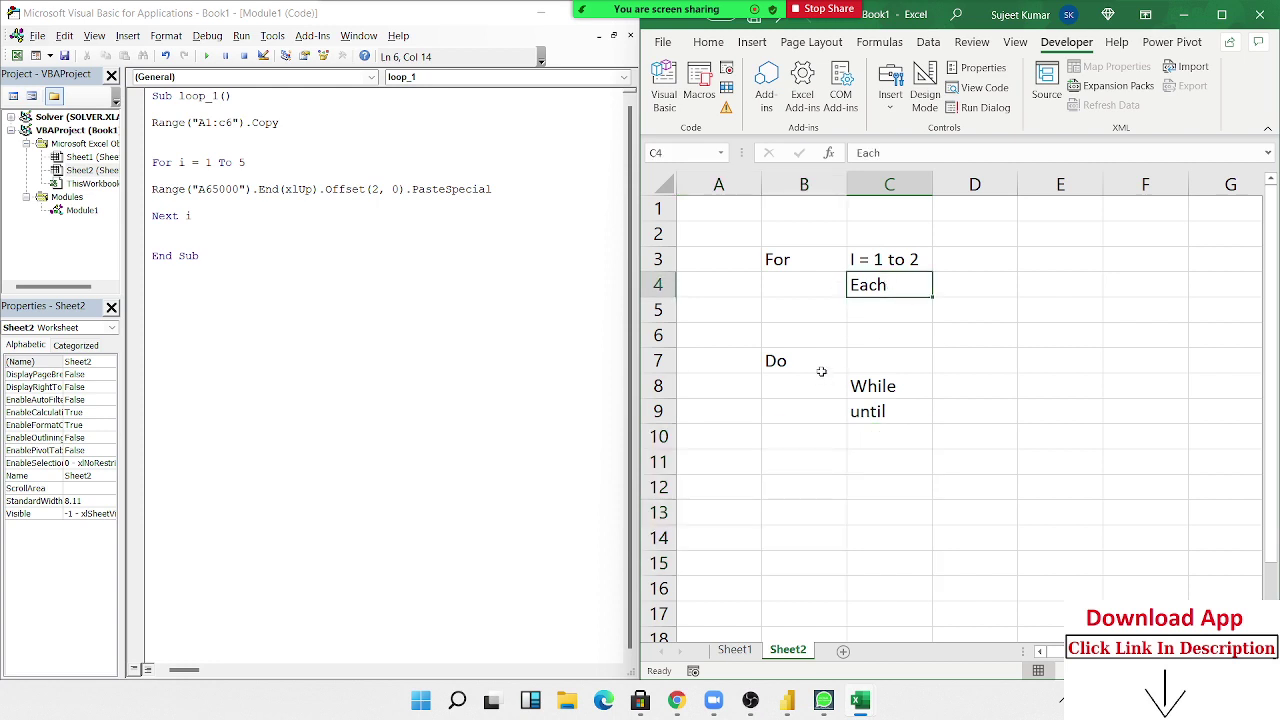
pyautogui.click(822, 370)
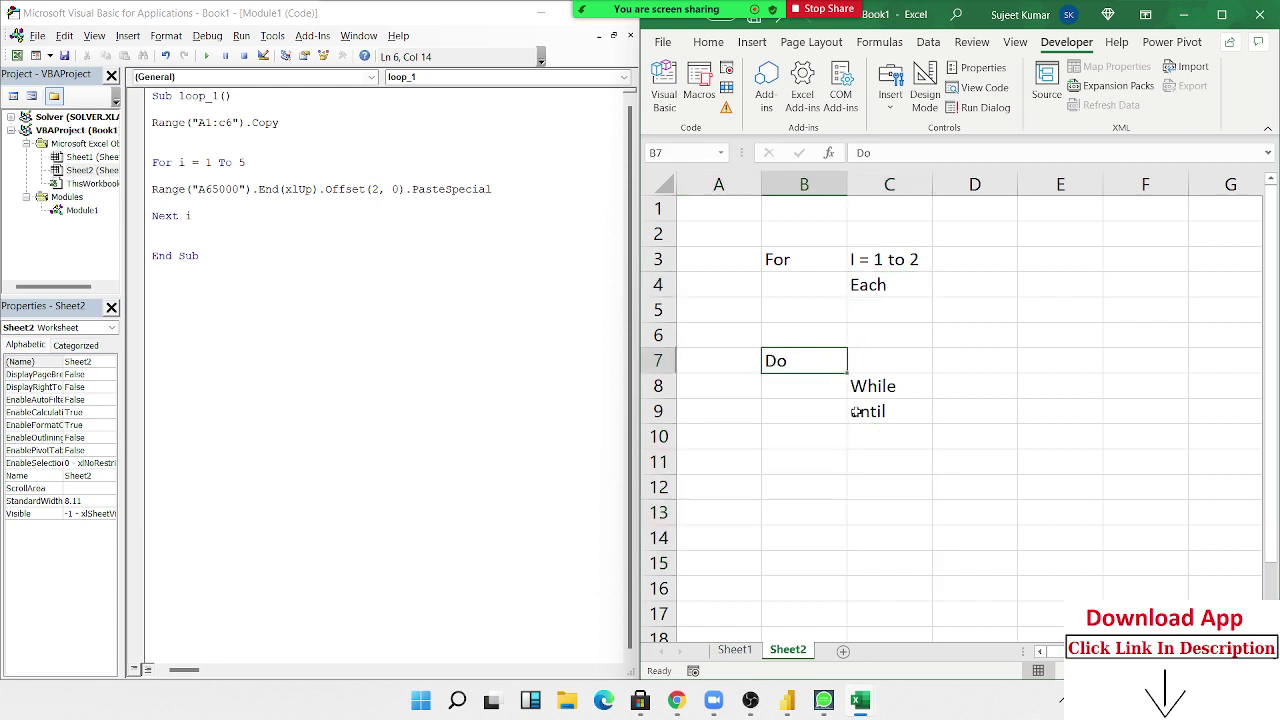
pyautogui.click(873, 385)
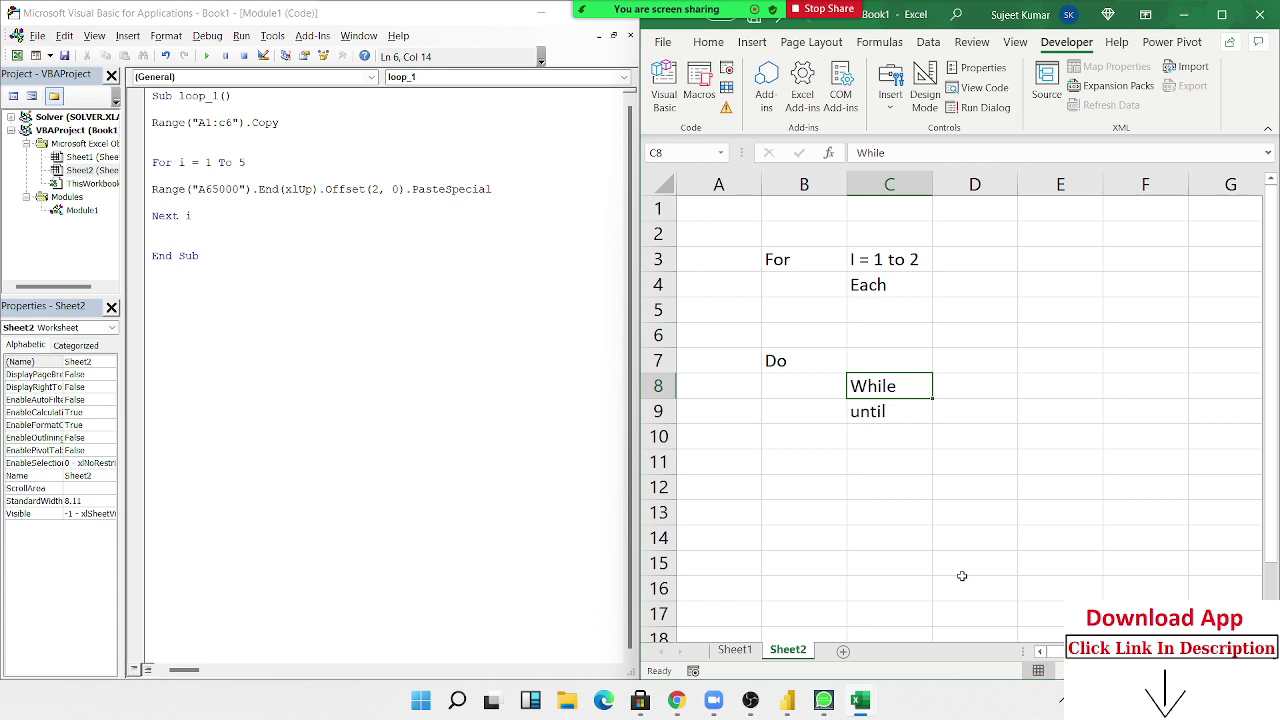
pyautogui.click(743, 172)
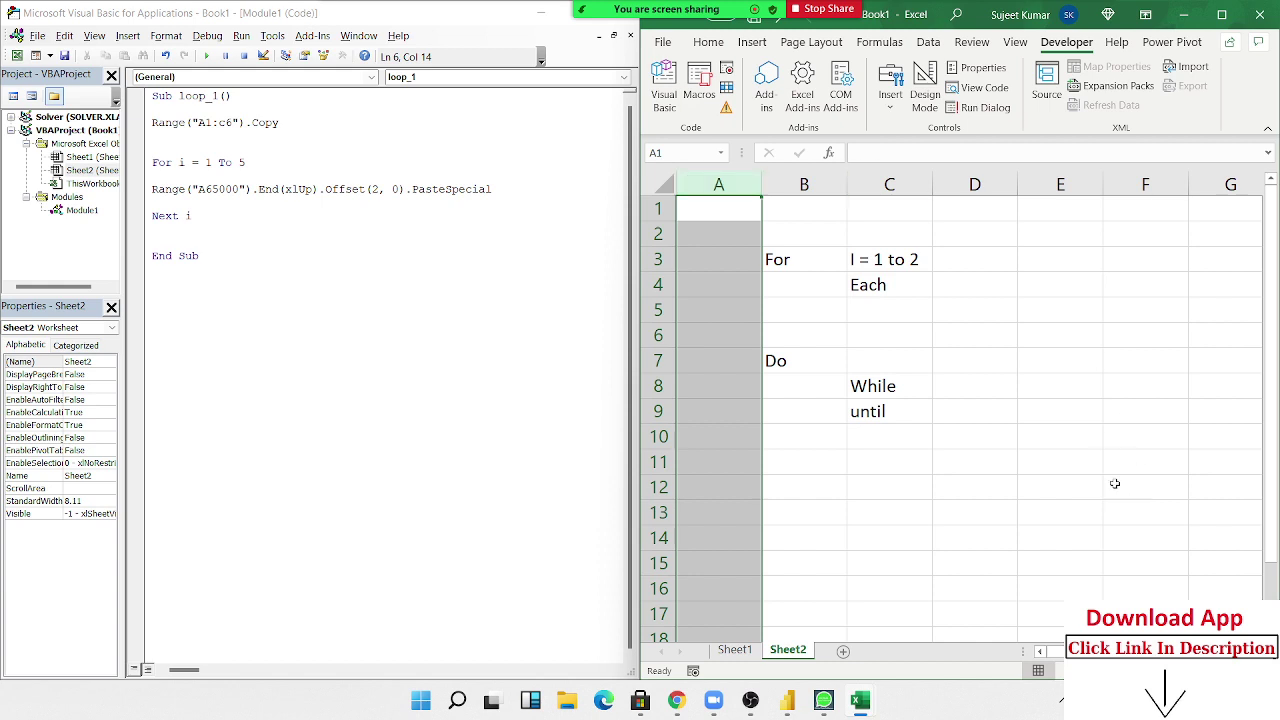
pyautogui.click(910, 403)
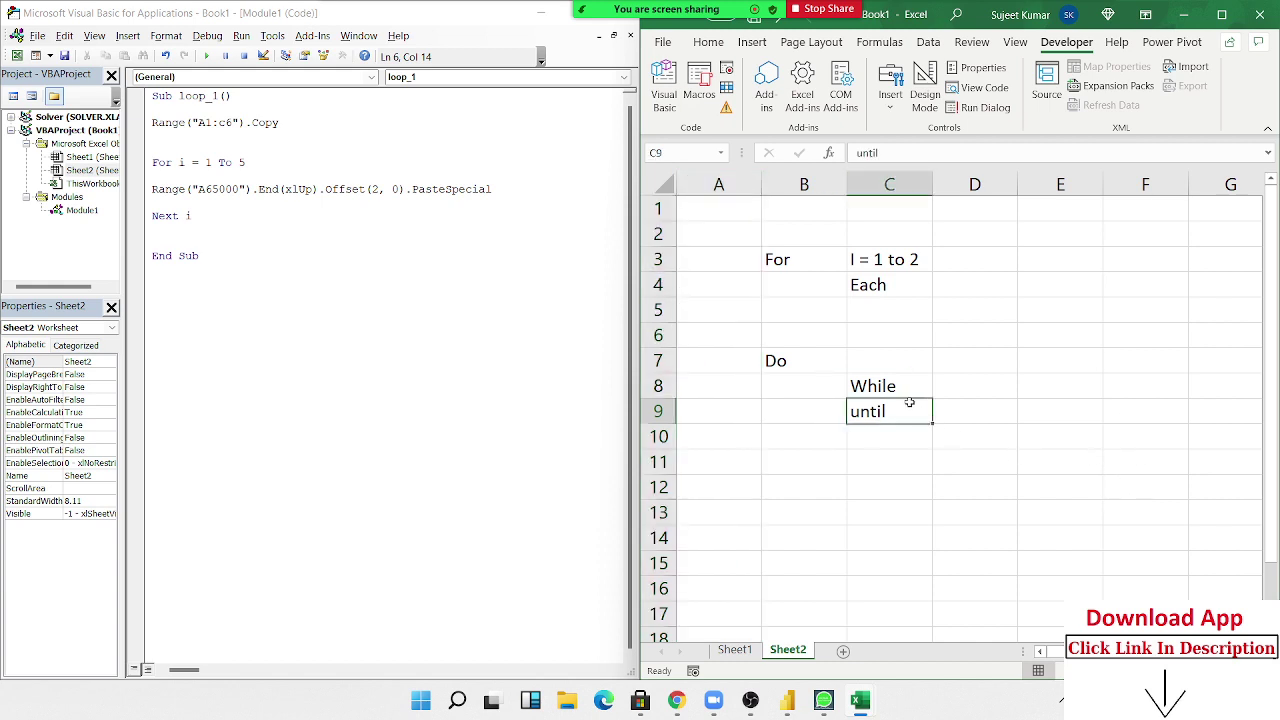
pyautogui.click(798, 365)
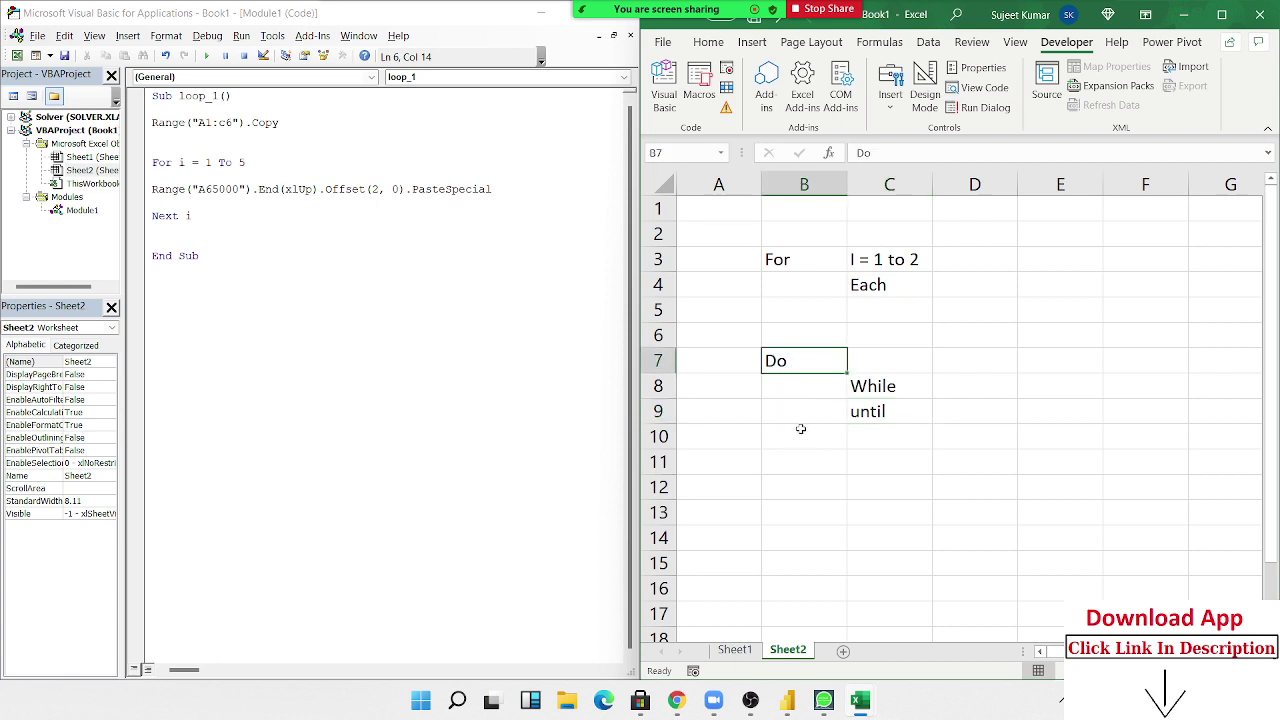
pyautogui.click(247, 189)
# Create an empty Sub loop_2 procedure at the end of the module, below loop_1
pyautogui.doubleClick(247, 189)
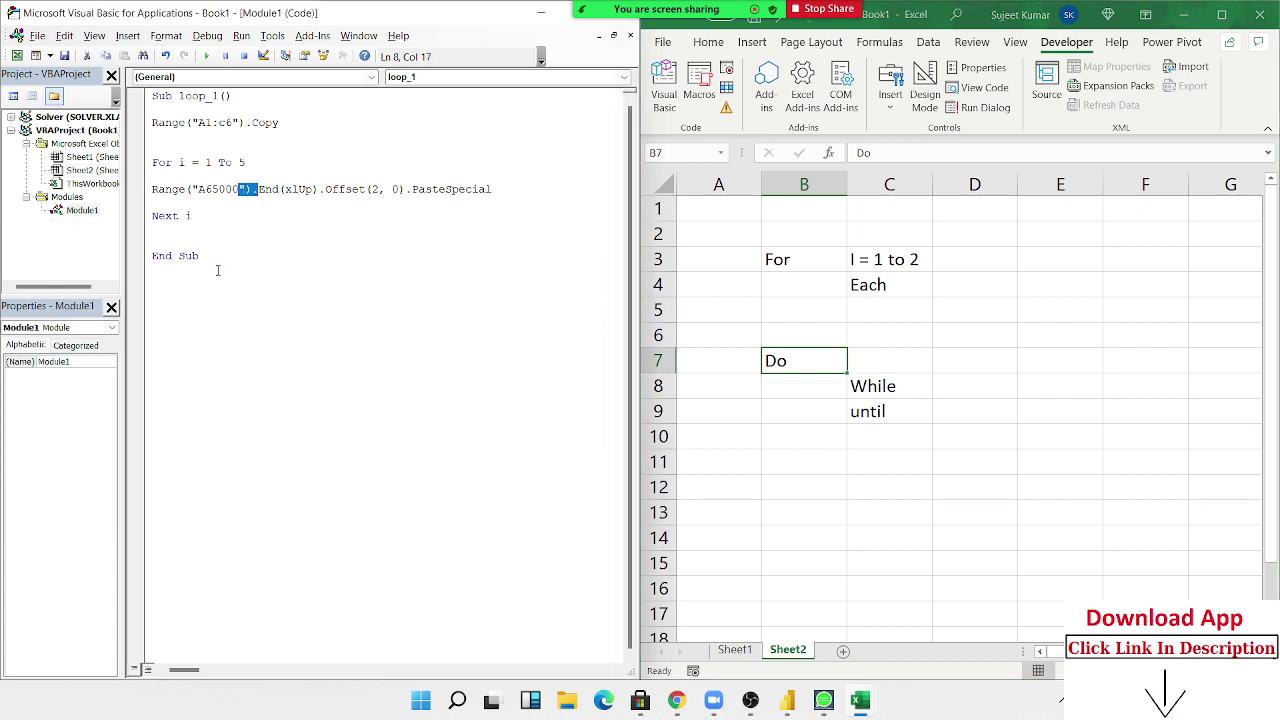
pyautogui.hotkey('ctrl', 'End')
pyautogui.write('sub l')
pyautogui.write('oop_')
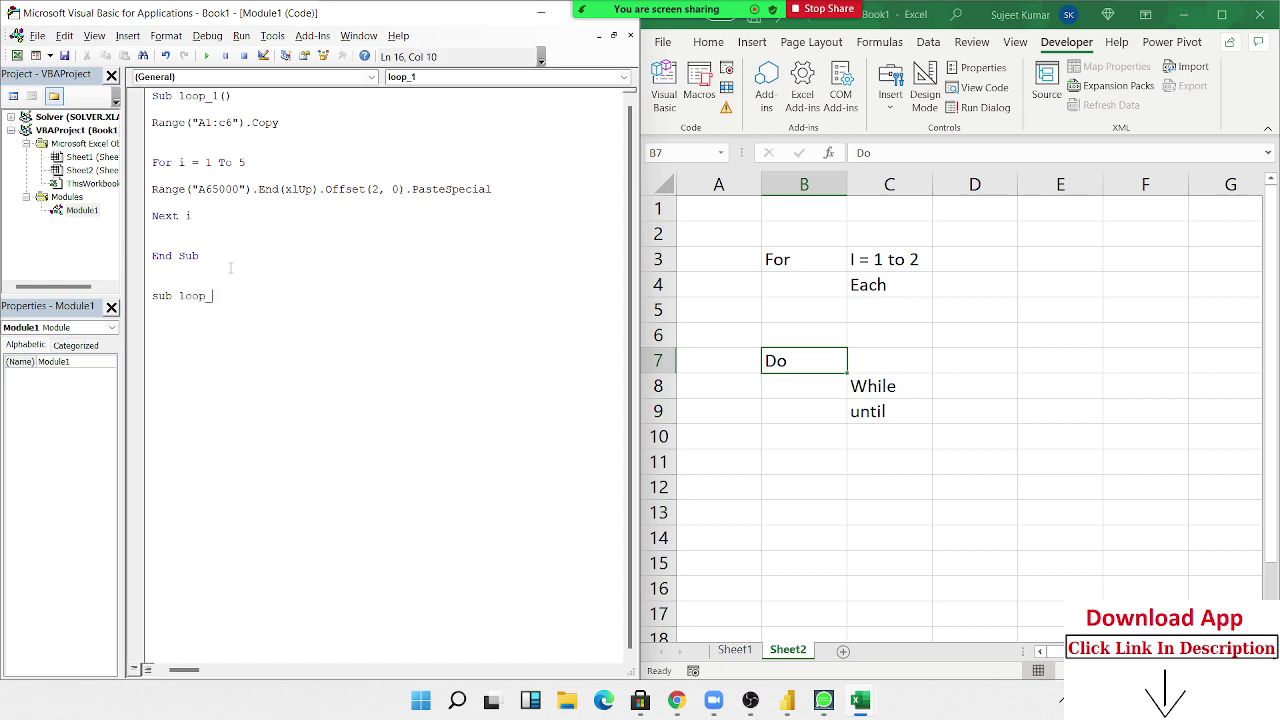
pyautogui.write('2(')
pyautogui.press('Return')
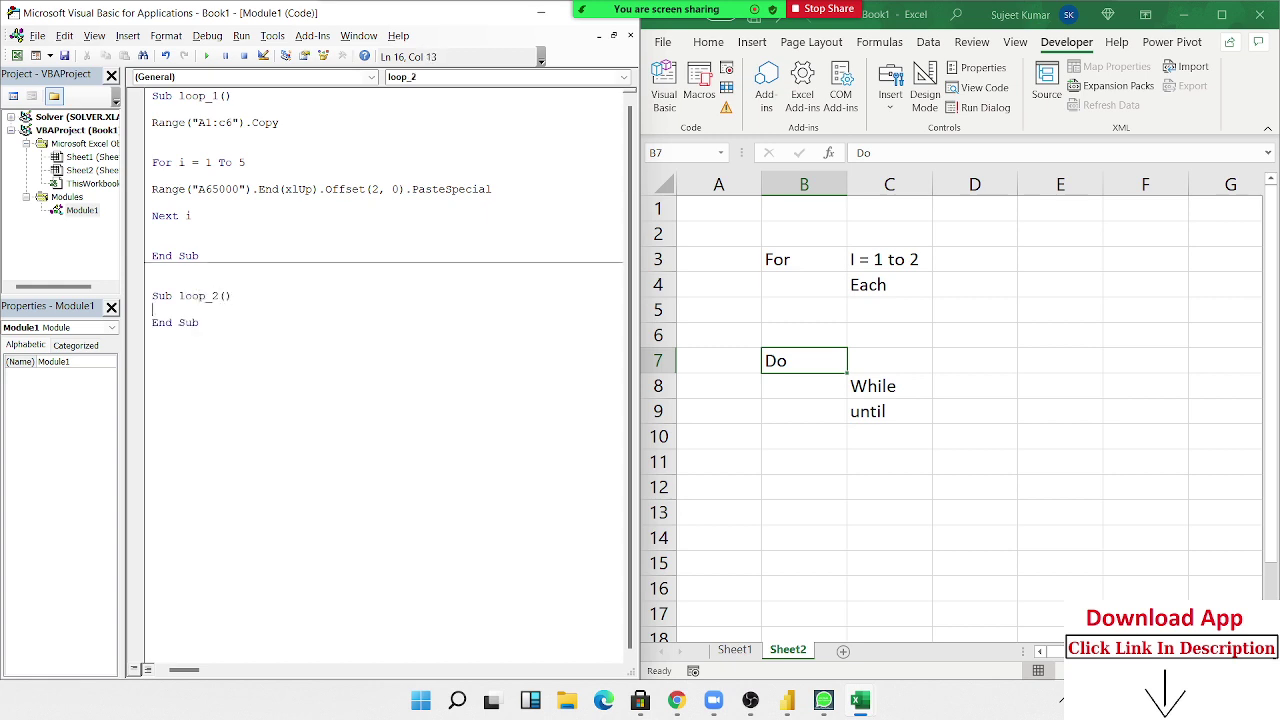
pyautogui.press('Return')
pyautogui.press('Return')
pyautogui.press('Return')
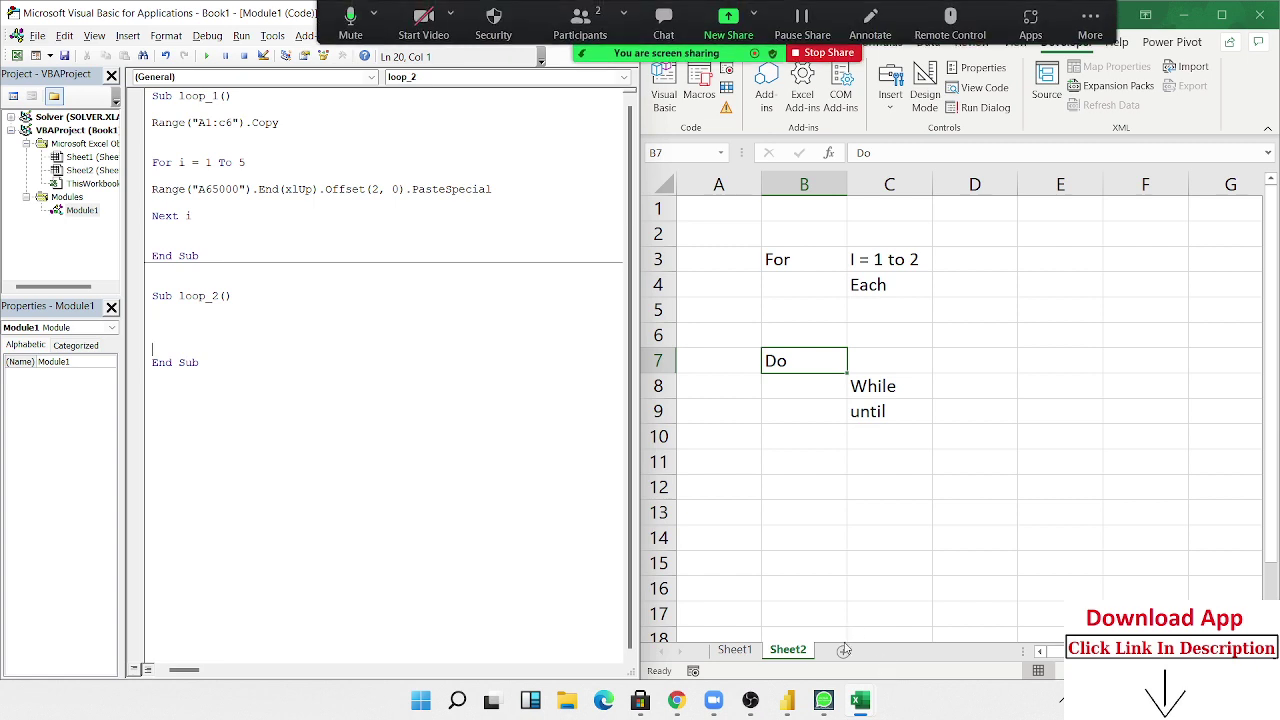
# Add a new blank Sheet3 and start a RANDBETWEEN formula in A1, then cancel it
pyautogui.click(843, 650)
pyautogui.write('=')
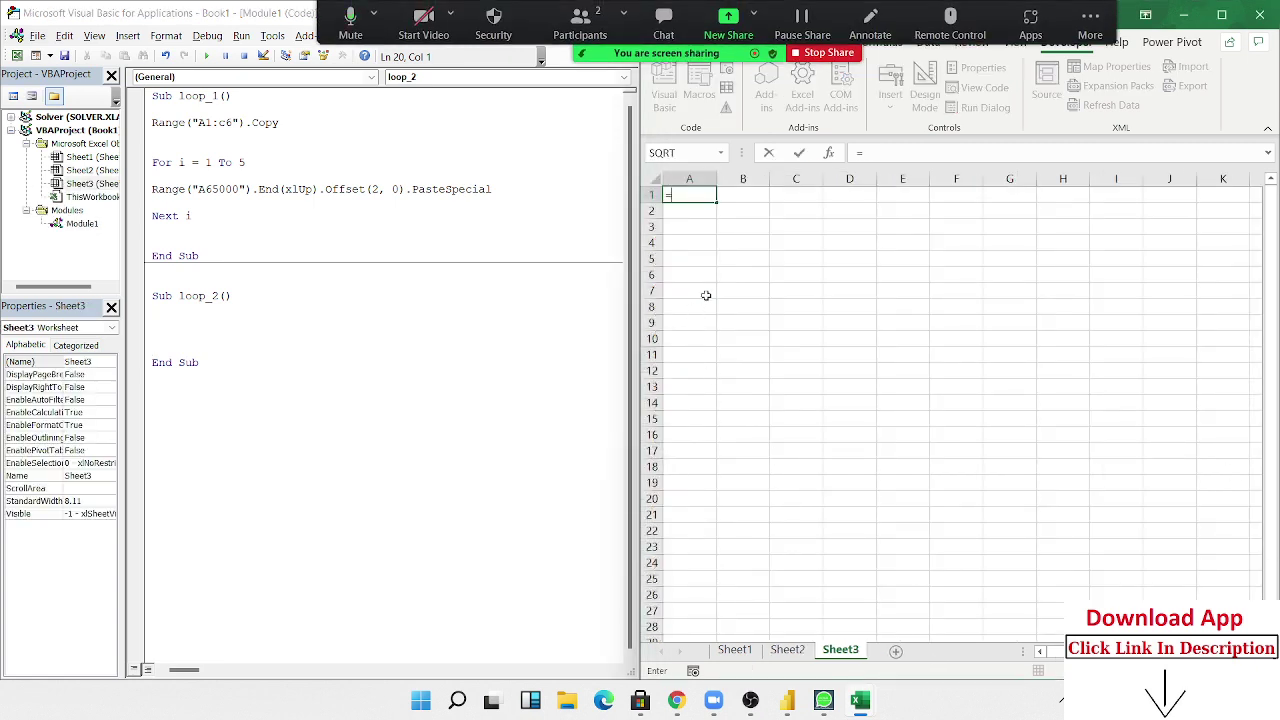
pyautogui.write('ra')
pyautogui.press('Tab')
pyautogui.write('10')
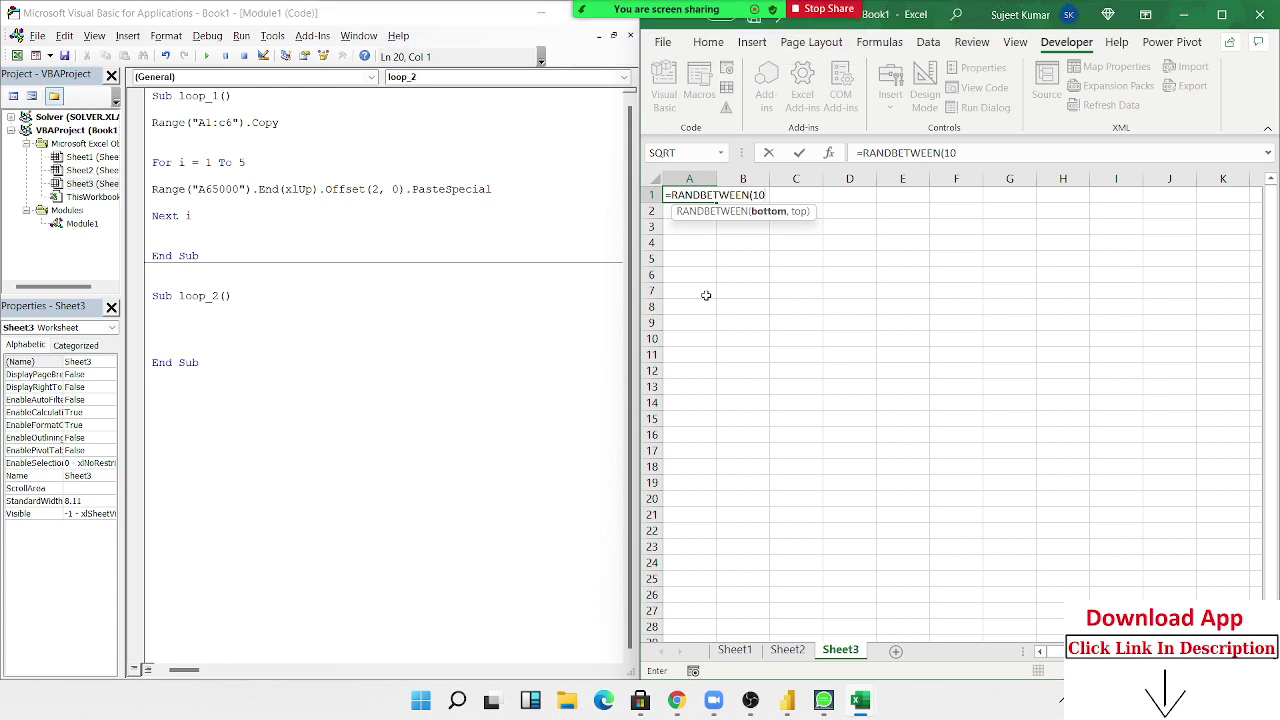
pyautogui.write('.')
pyautogui.press('BackSpace')
pyautogui.write(',')
pyautogui.press('Escape')
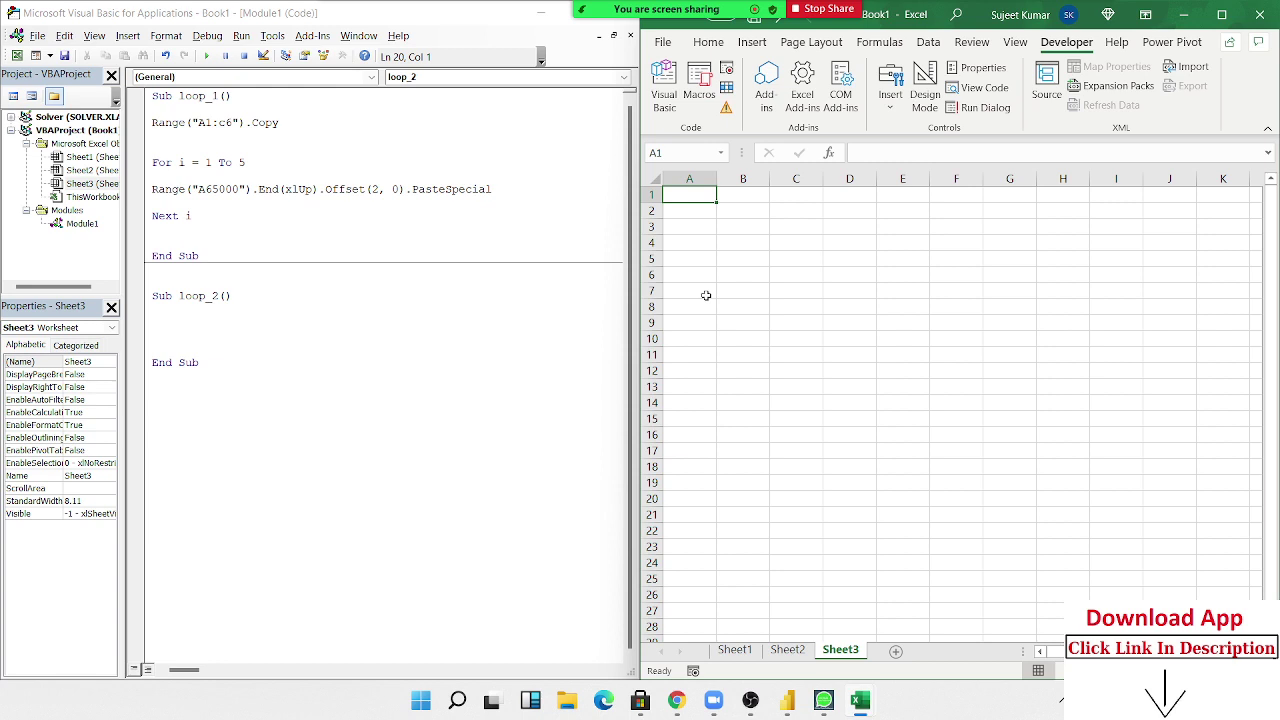
# Enter test numbers 1, 2, 3, 5, 6 across A1:E1, then clear them
pyautogui.write('1')
pyautogui.press('Tab')
pyautogui.write('2')
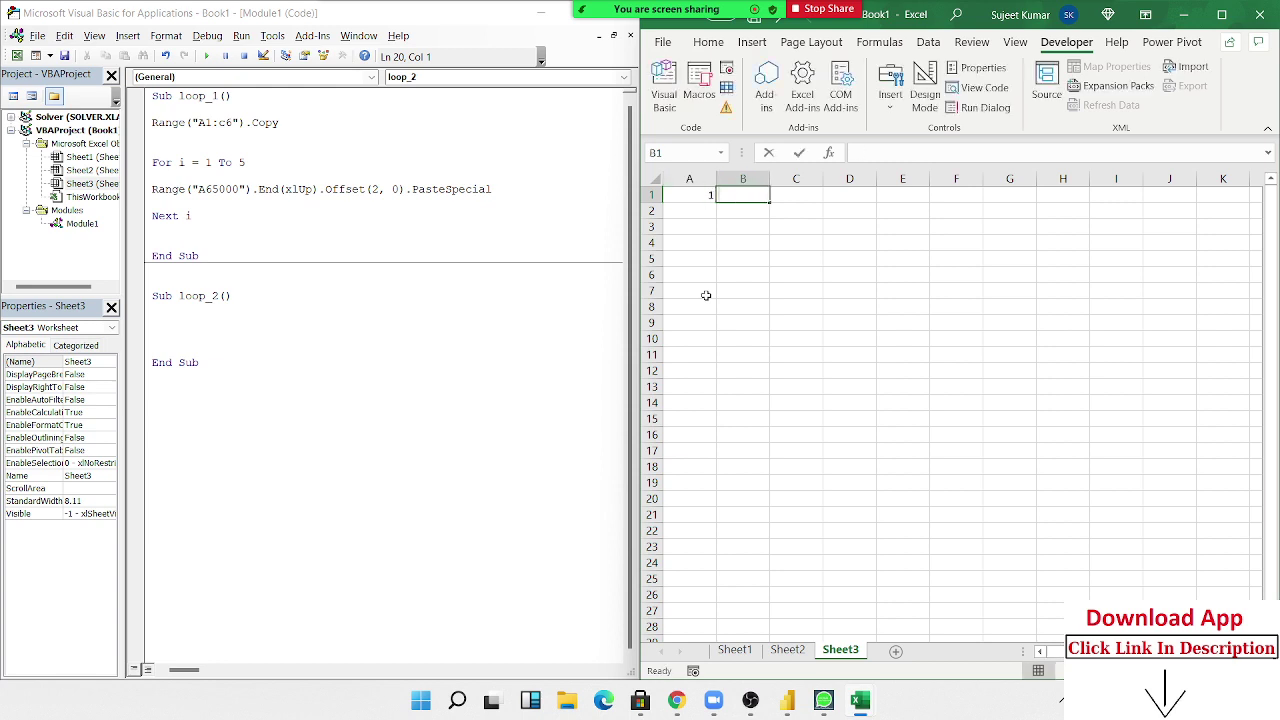
pyautogui.press('Tab')
pyautogui.write('3')
pyautogui.press('Tab')
pyautogui.write('5')
pyautogui.press('Tab')
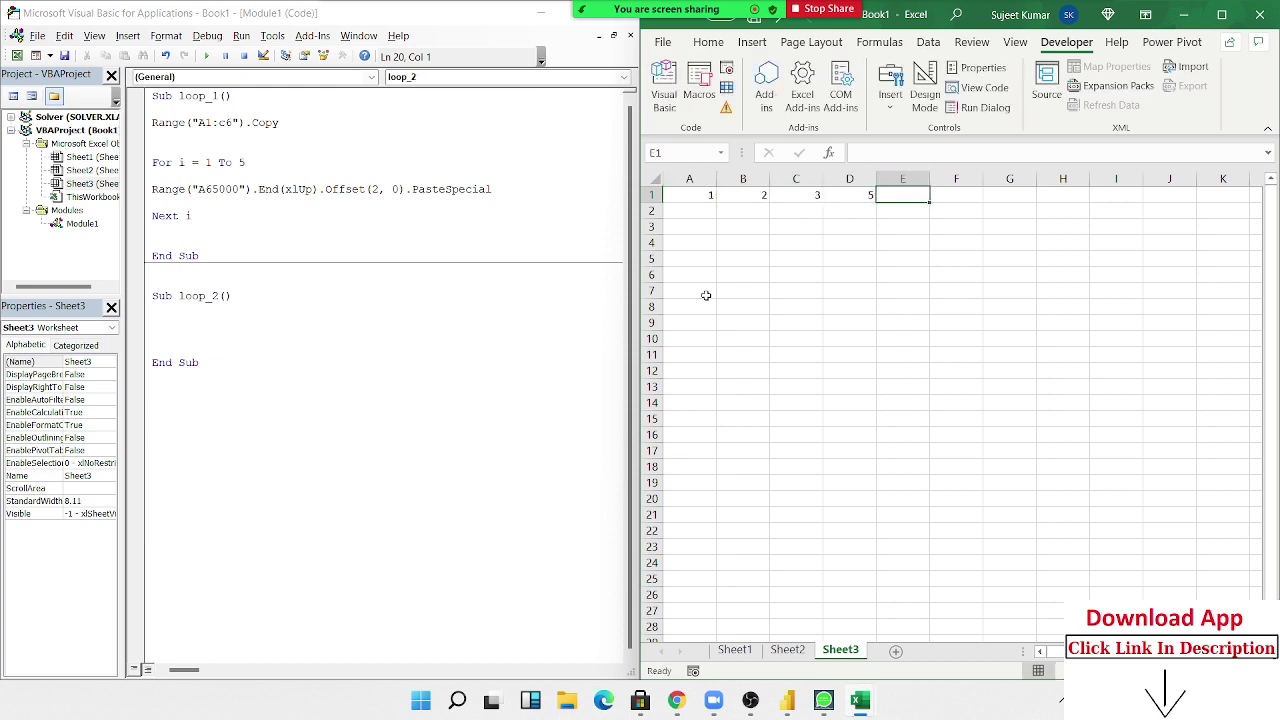
pyautogui.write('6')
pyautogui.press('Return')
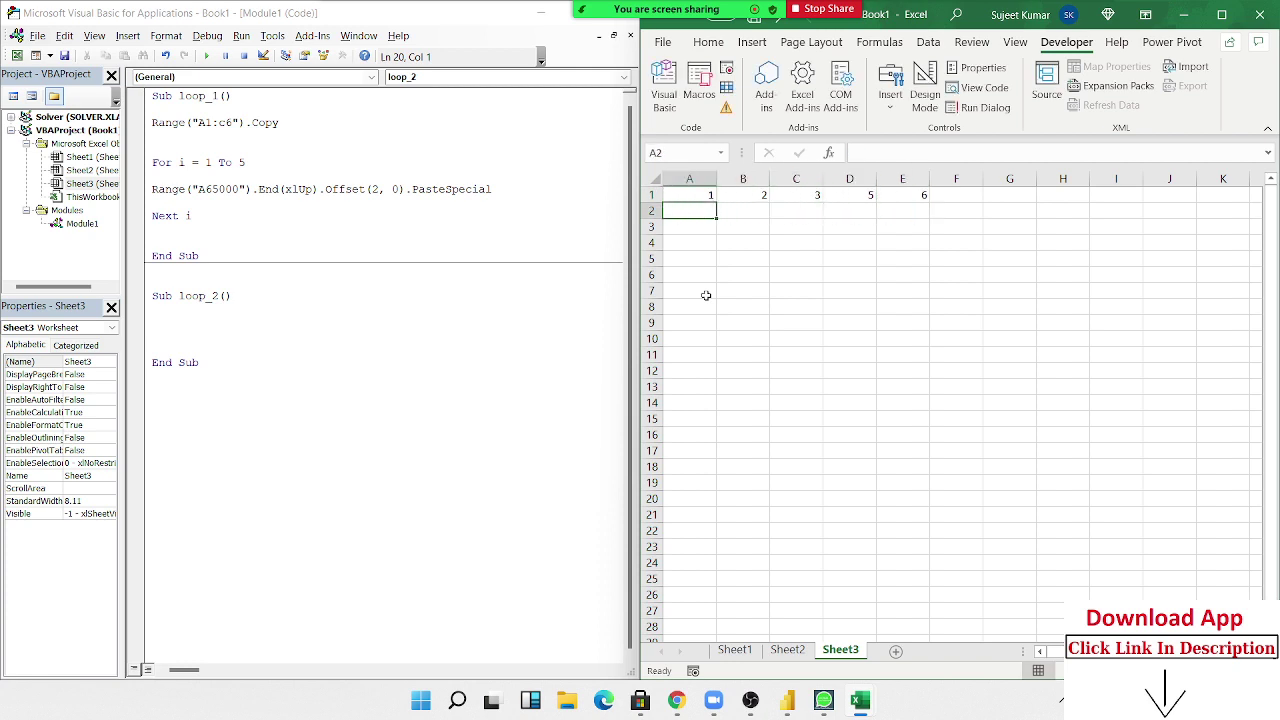
pyautogui.press('Up')
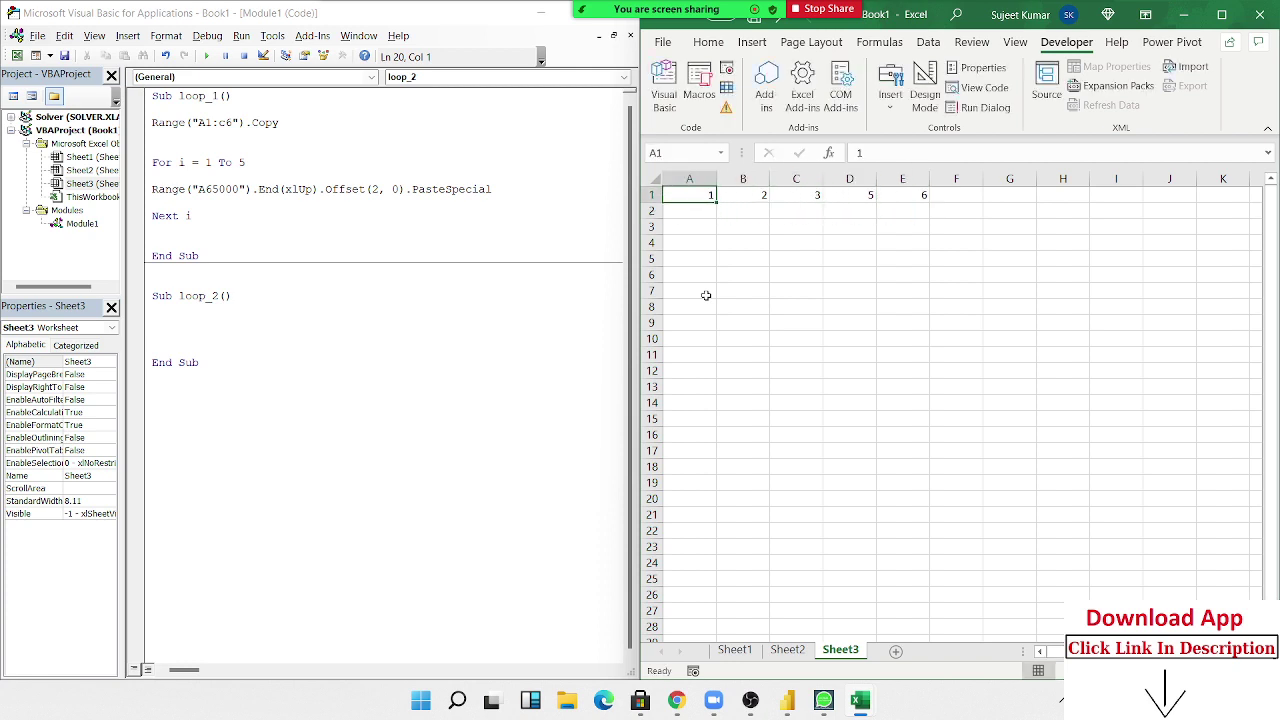
pyautogui.hotkey('ctrl', 'shift', 'Right')
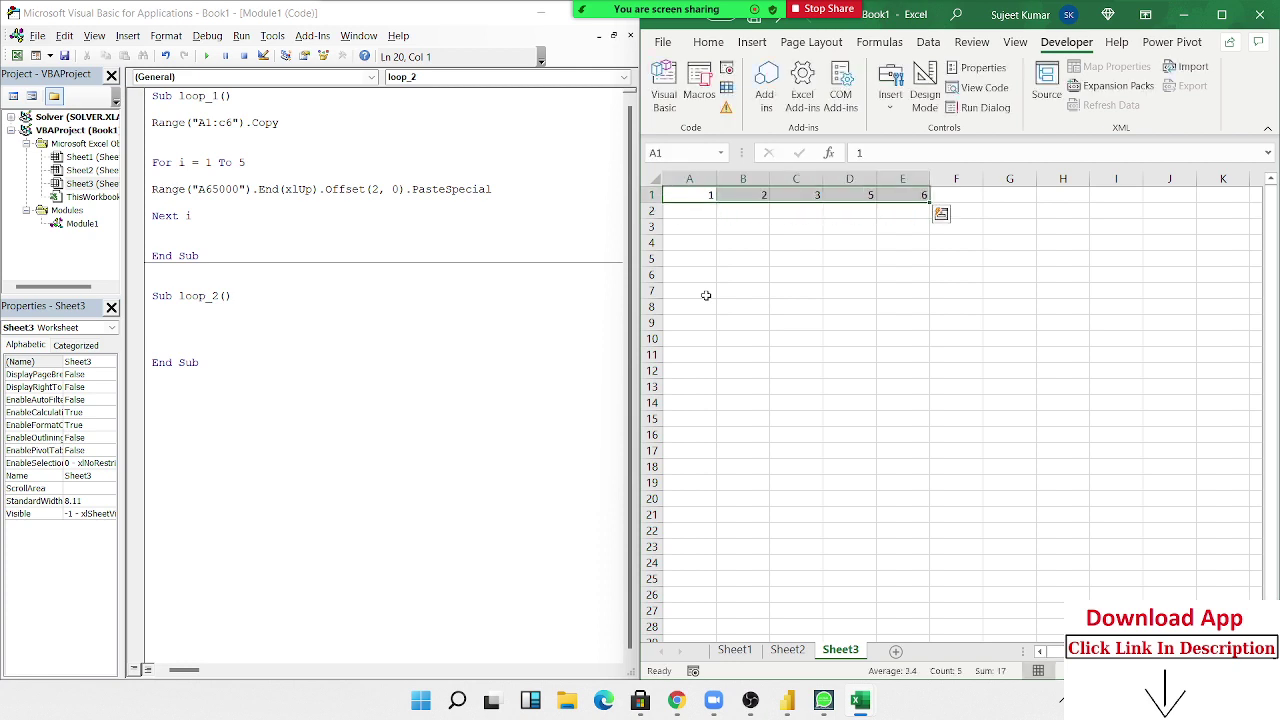
pyautogui.press('Delete')
pyautogui.press('Left')
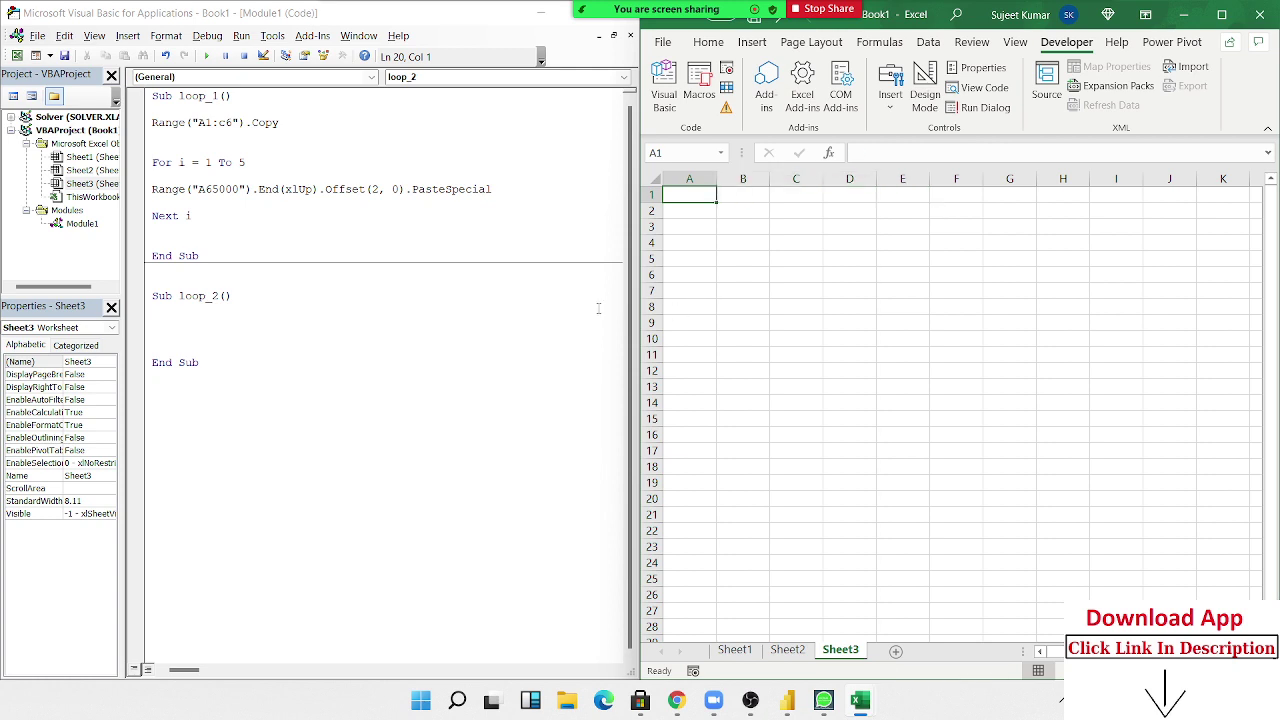
# Write a For i = 1 To 100 ... Next i loop containing Range("A" & i).Value = i
pyautogui.click(200, 320)
pyautogui.write('fo')
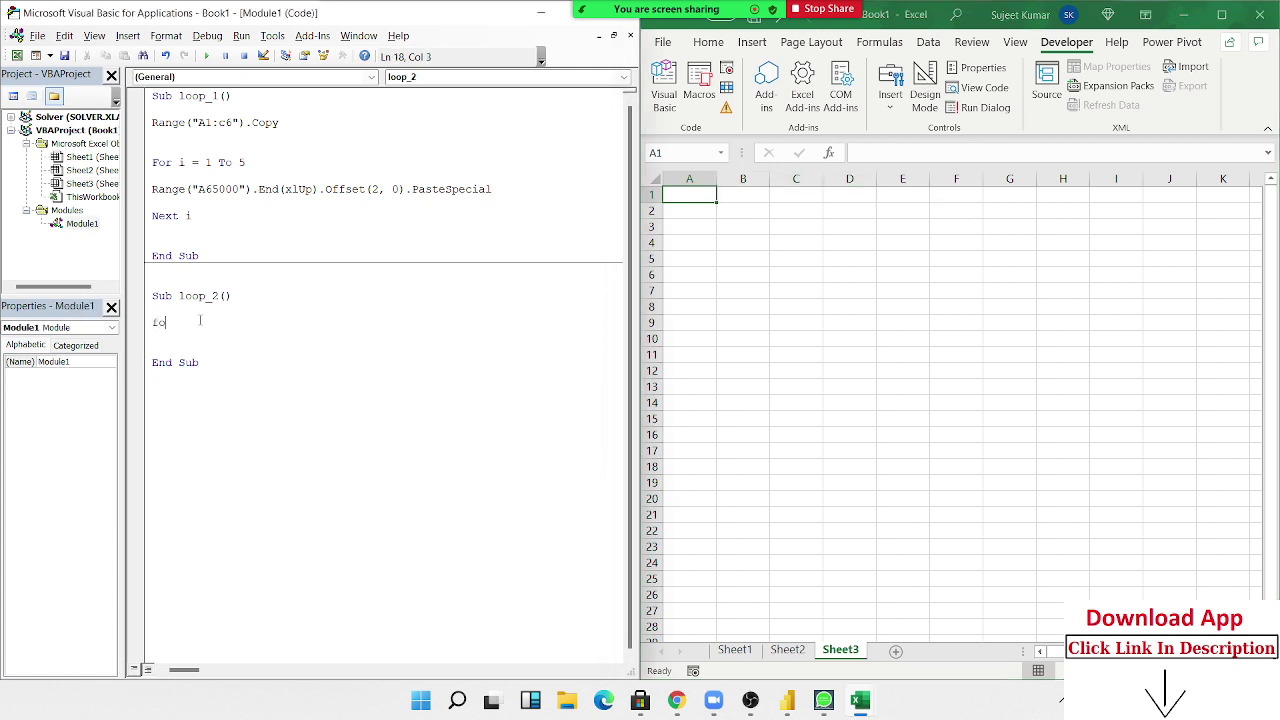
pyautogui.write('r i ')
pyautogui.write('= 1 to ')
pyautogui.write('100')
pyautogui.press('Return')
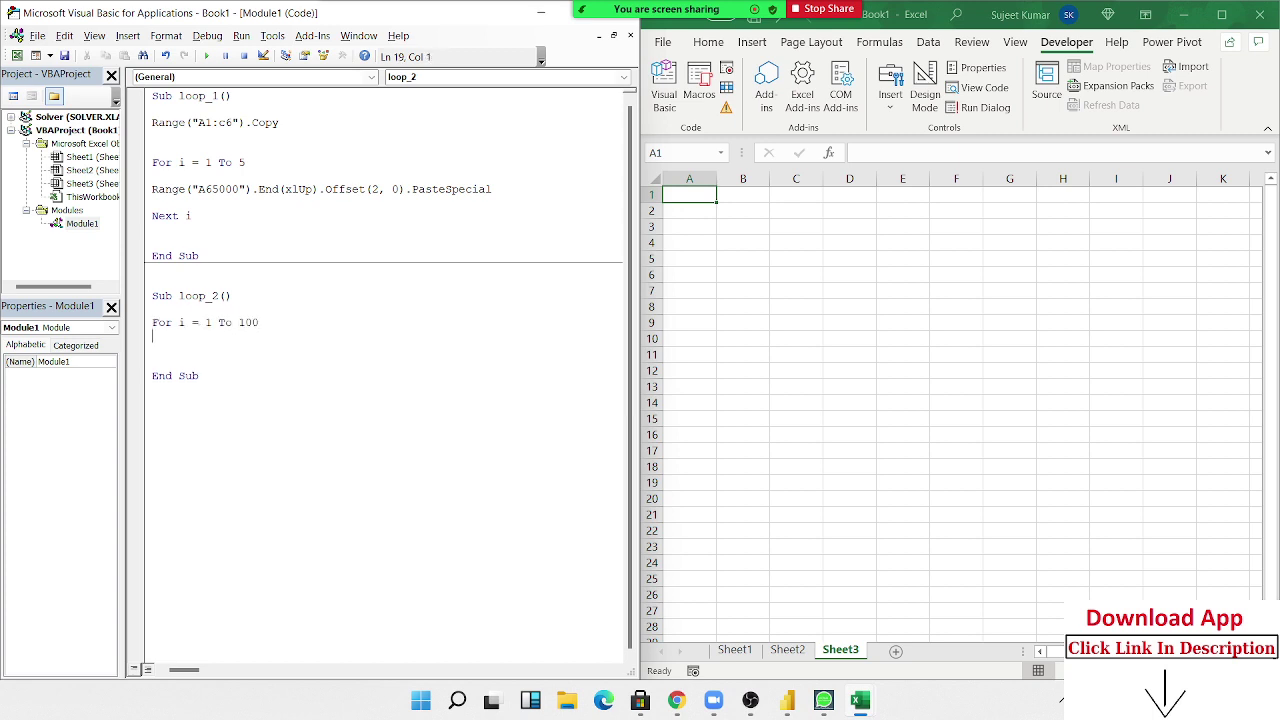
pyautogui.press('Return')
pyautogui.press('Return')
pyautogui.write('next')
pyautogui.write(' i')
pyautogui.press('Up')
pyautogui.press('Up')
pyautogui.press('Return')
pyautogui.press('Up')
pyautogui.write('range')
pyautogui.write('("A')
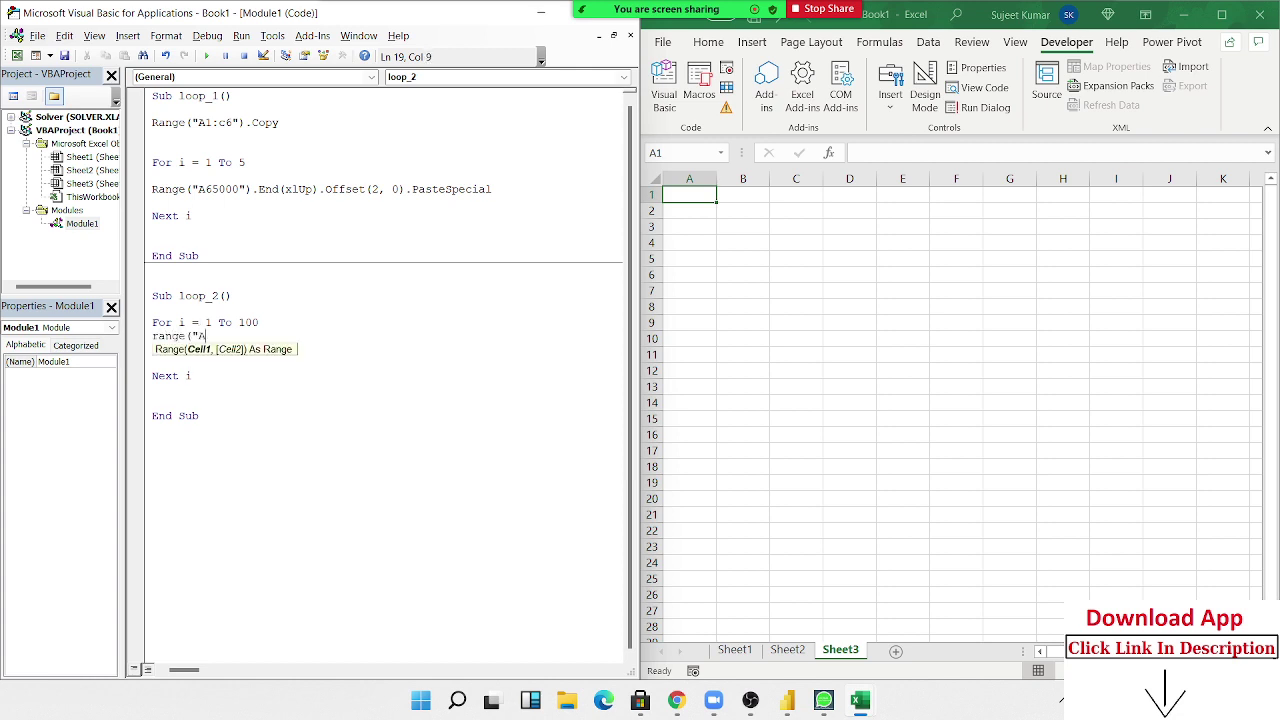
pyautogui.write('"& i')
pyautogui.write(').v')
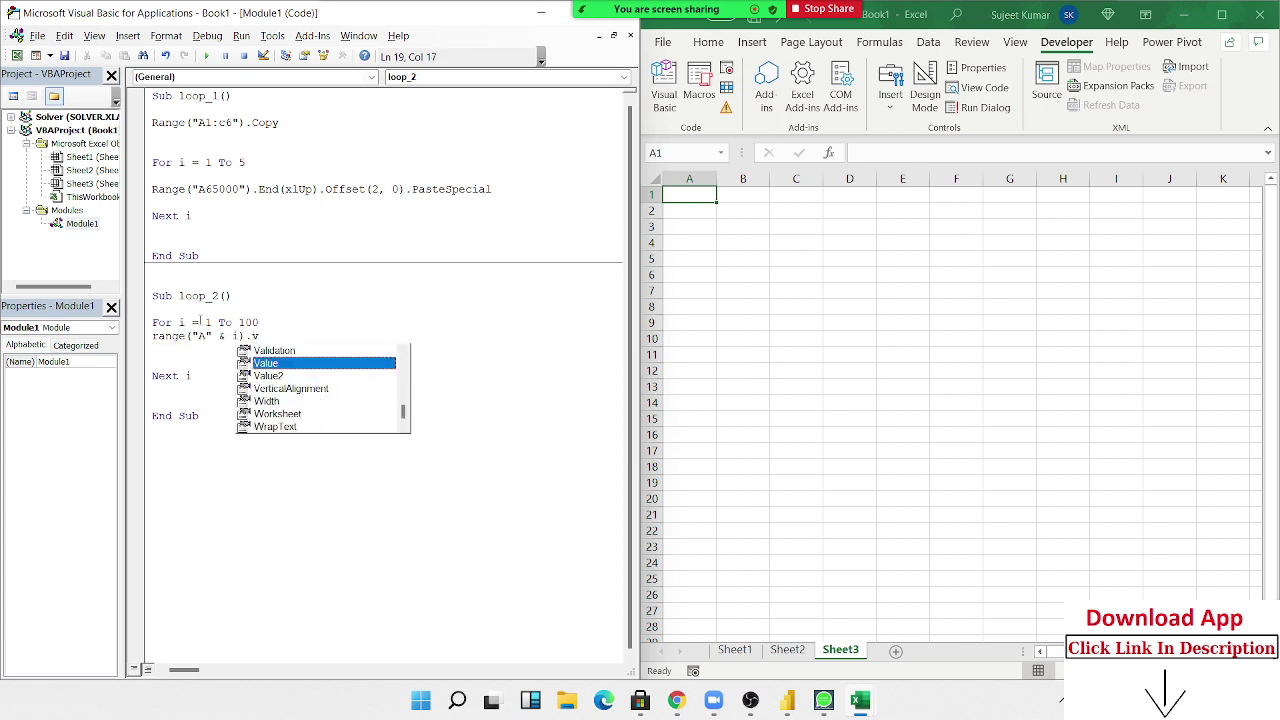
pyautogui.write('alue =')
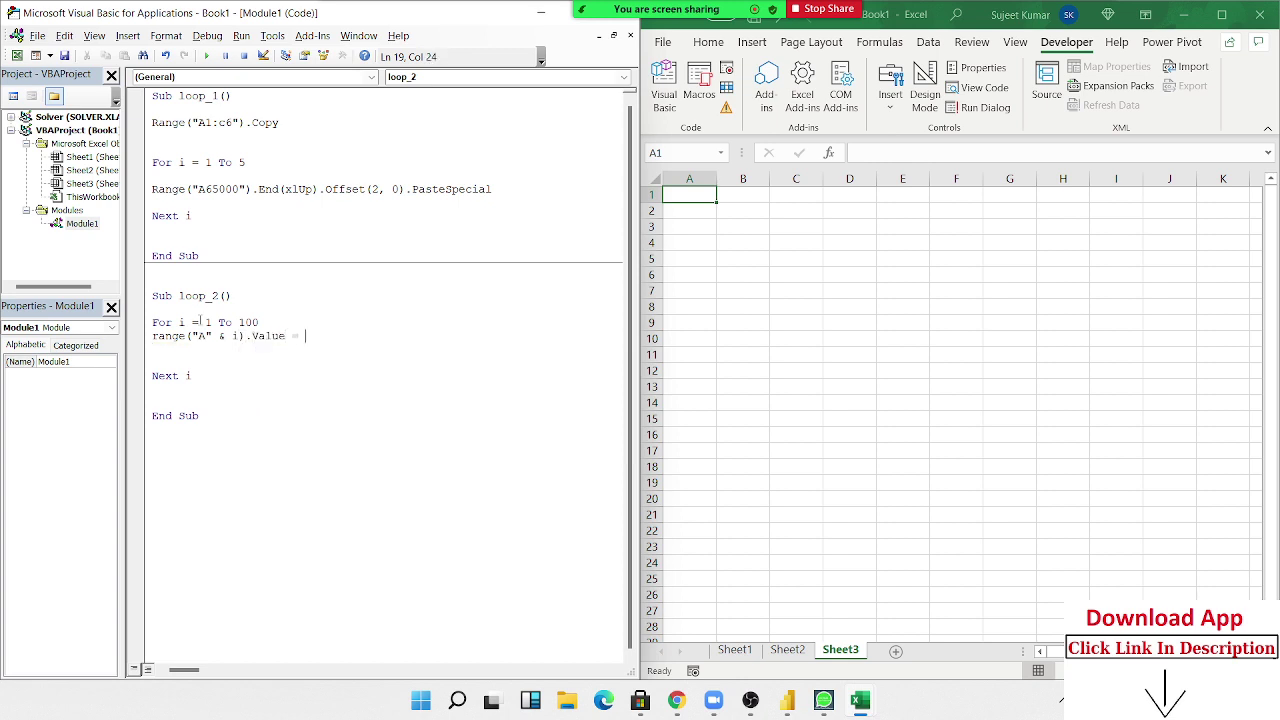
pyautogui.write('i')
pyautogui.press('Return')
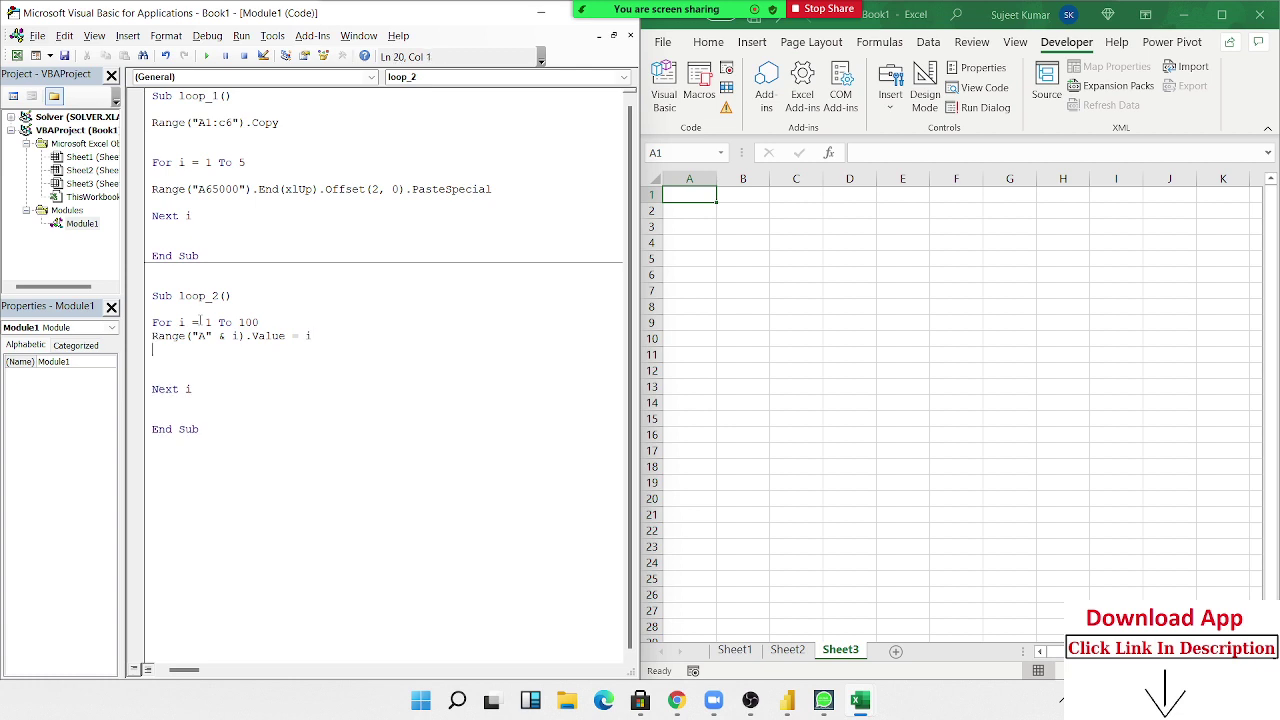
# Run loop_2 to fill column A with 1–100, then clear A1:A100
pyautogui.click(206, 56)
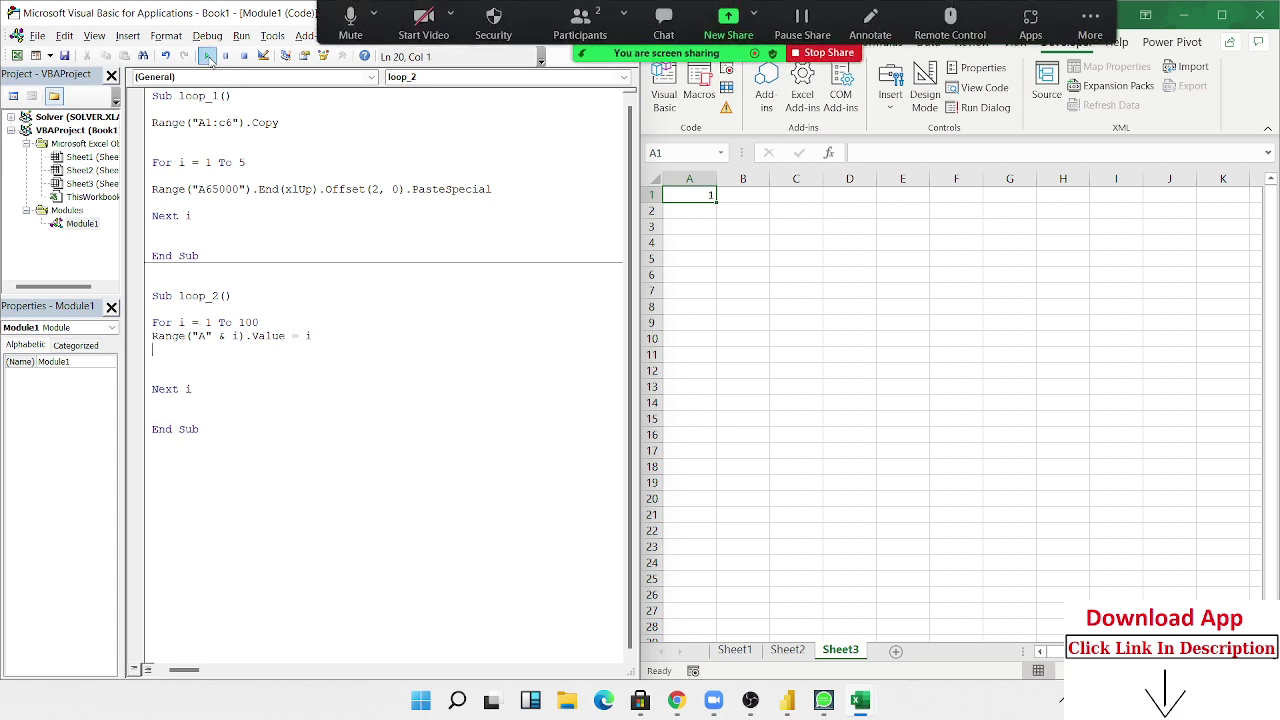
pyautogui.doubleClick(182, 322)
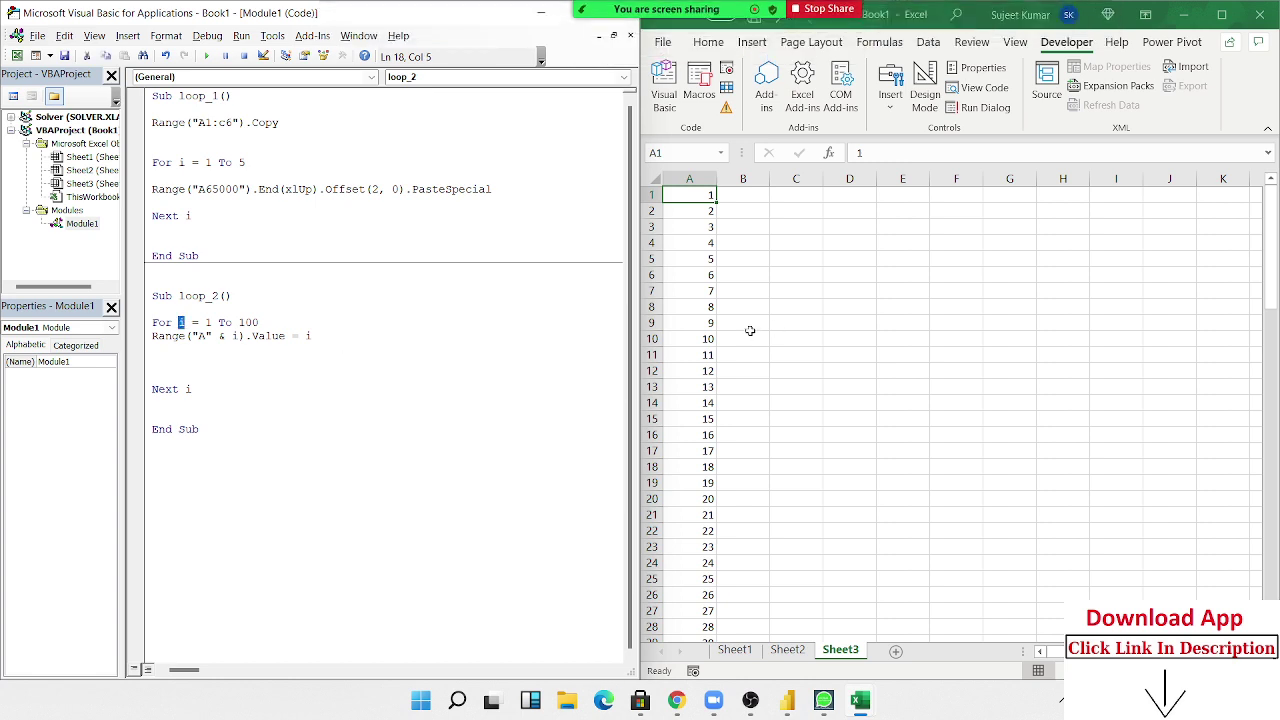
pyautogui.hotkey('ctrl', 'shift', 'End')
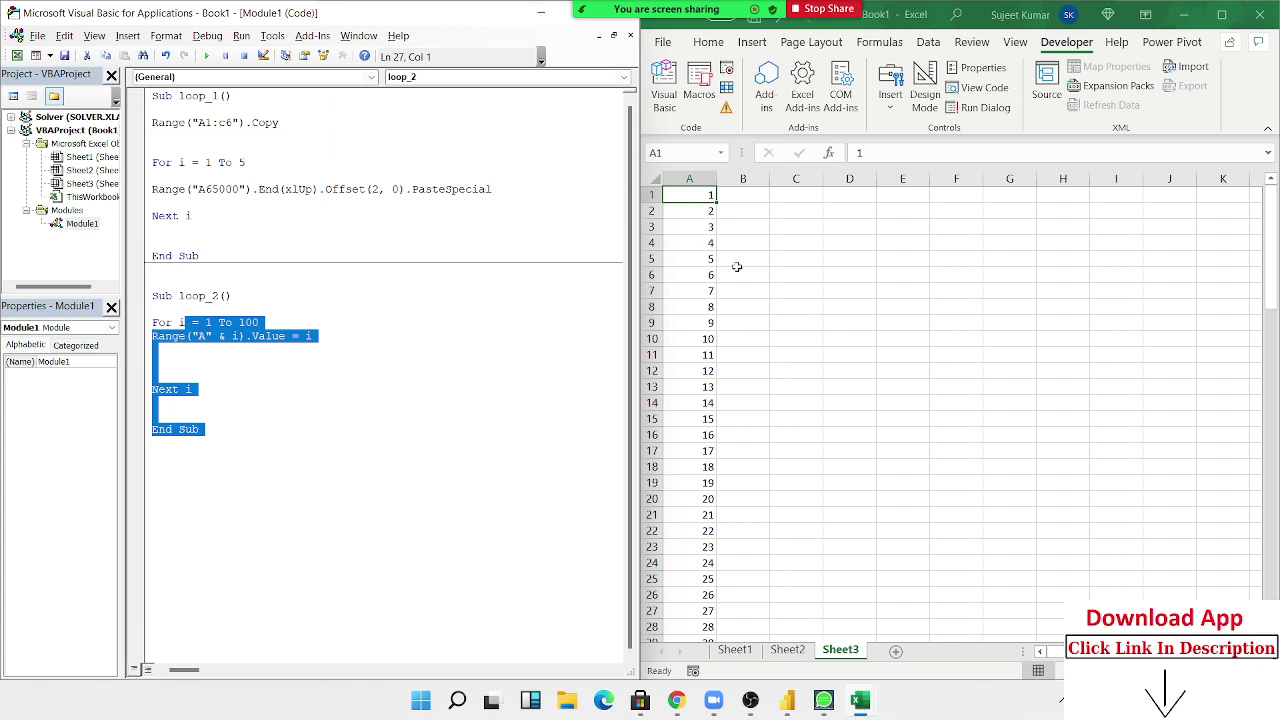
pyautogui.click(720, 243)
pyautogui.press('Up')
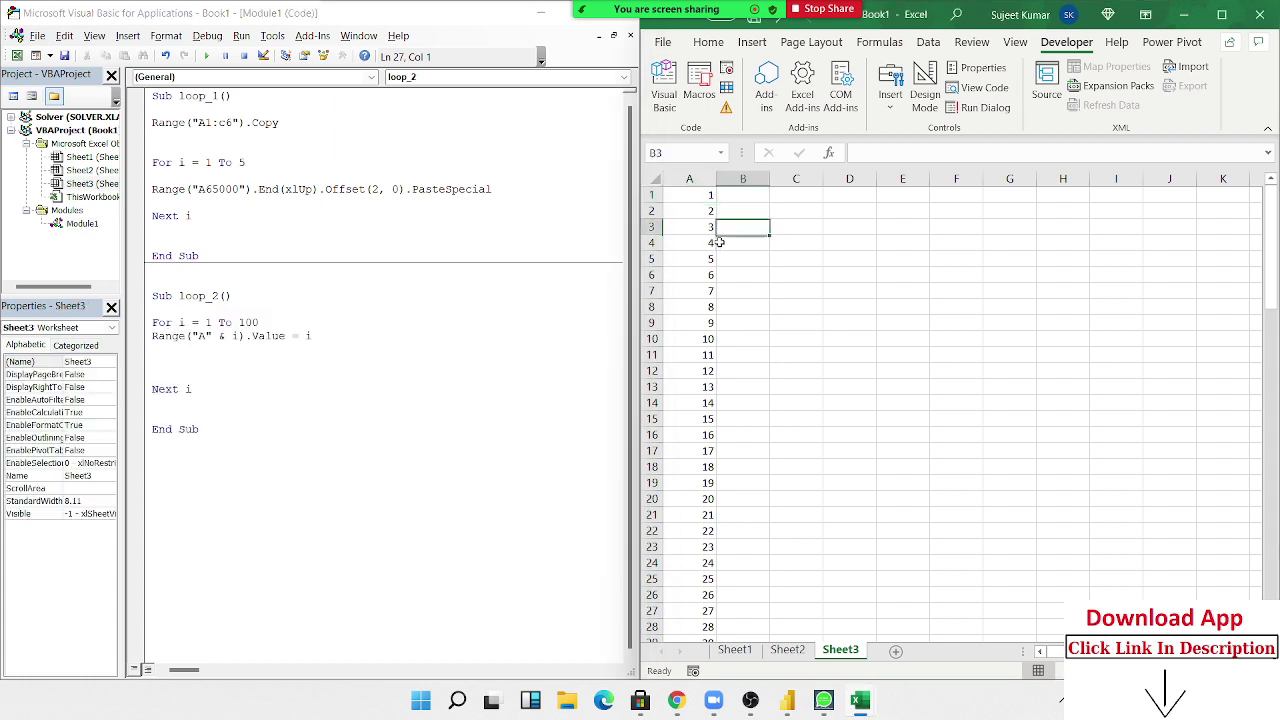
pyautogui.press('Left')
pyautogui.press('Up')
pyautogui.press('Up')
pyautogui.hotkey('ctrl', 'shift', 'Down')
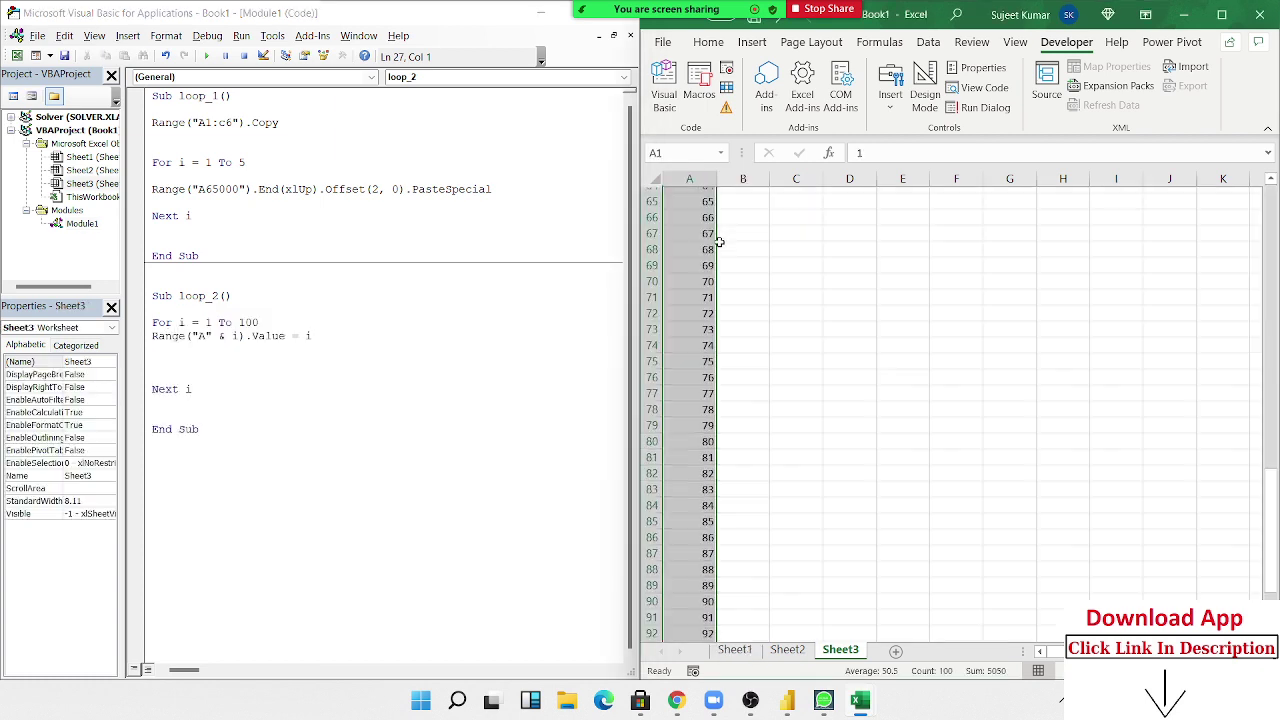
pyautogui.scroll(15, 718, 242)
pyautogui.scroll(5, 718, 242)
pyautogui.press('Delete')
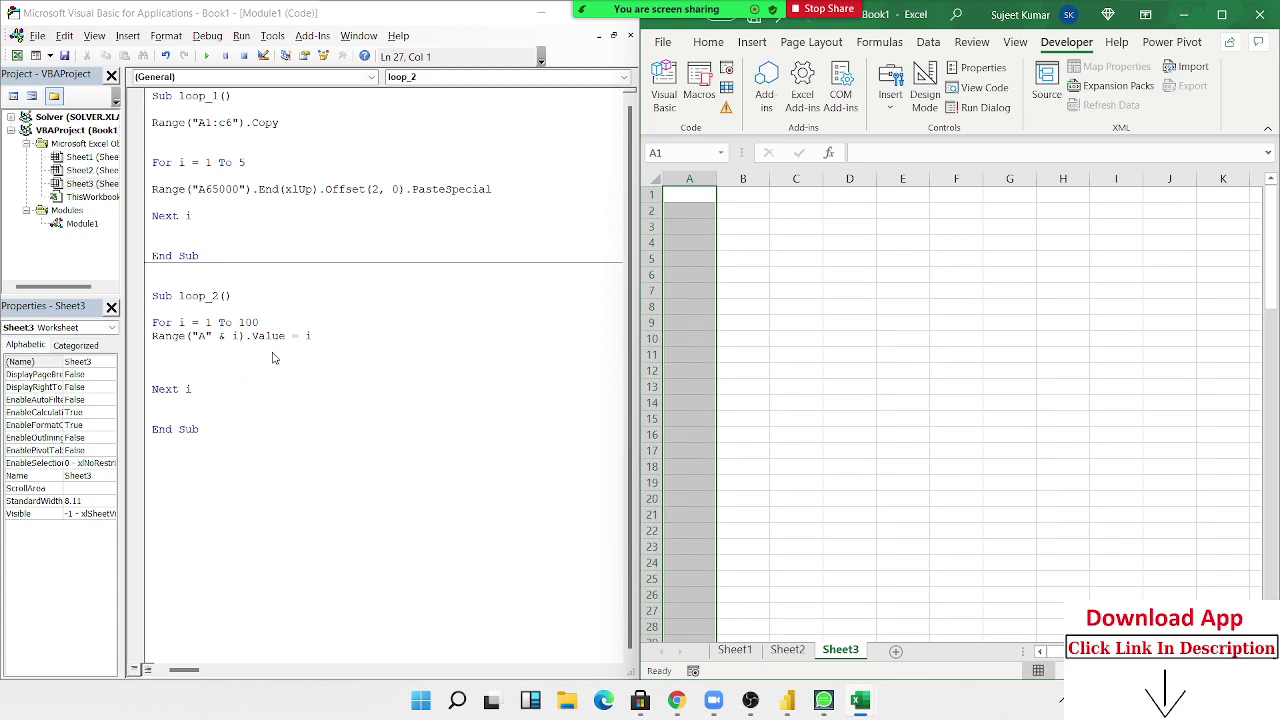
# Delete the Range("A" & i).Value = i line from loop_2
pyautogui.click(309, 345)
pyautogui.click(322, 336)
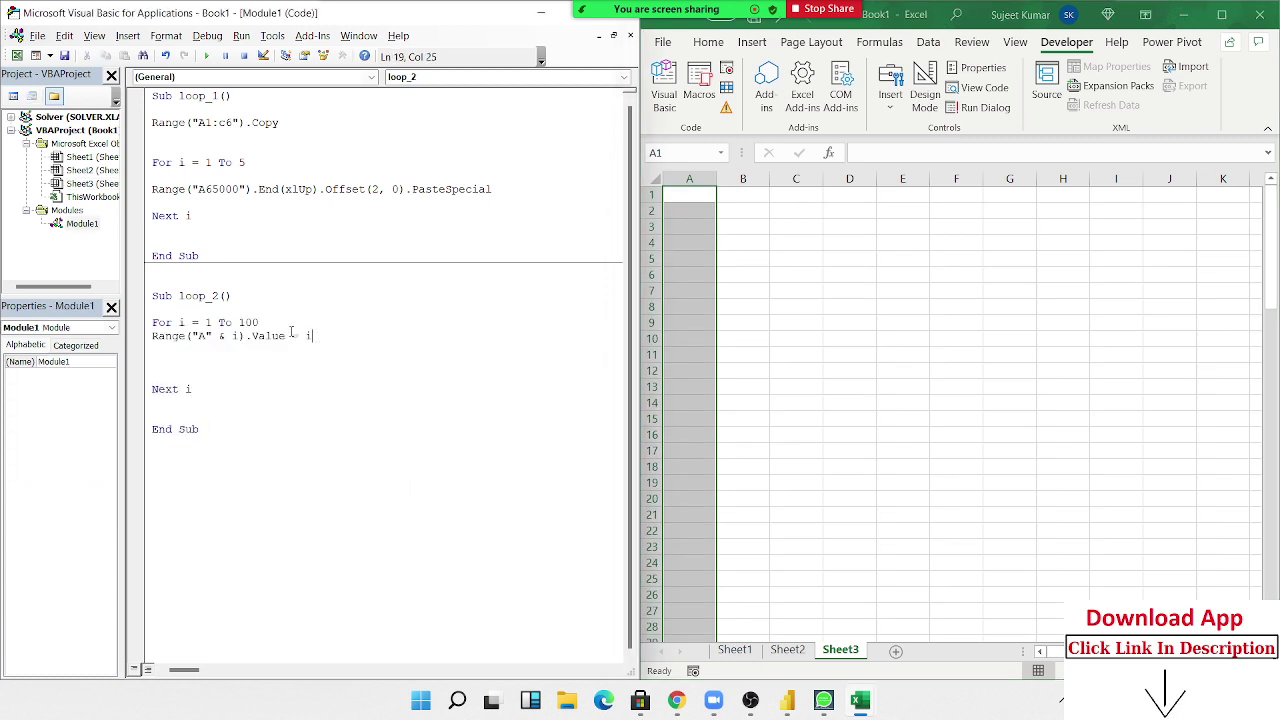
pyautogui.hotkey('shift', 'Up')
pyautogui.hotkey('shift', 'Up')
pyautogui.hotkey('shift', 'Down')
pyautogui.hotkey('shift', 'Down')
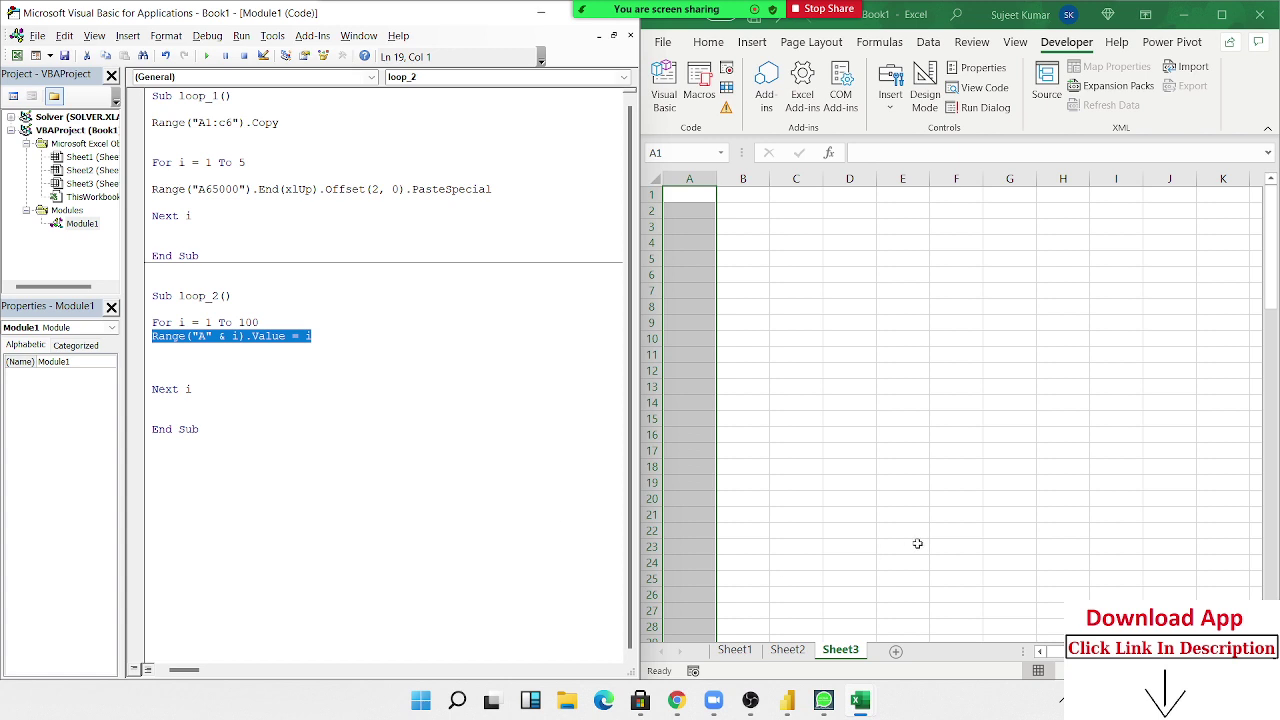
pyautogui.press('Delete')
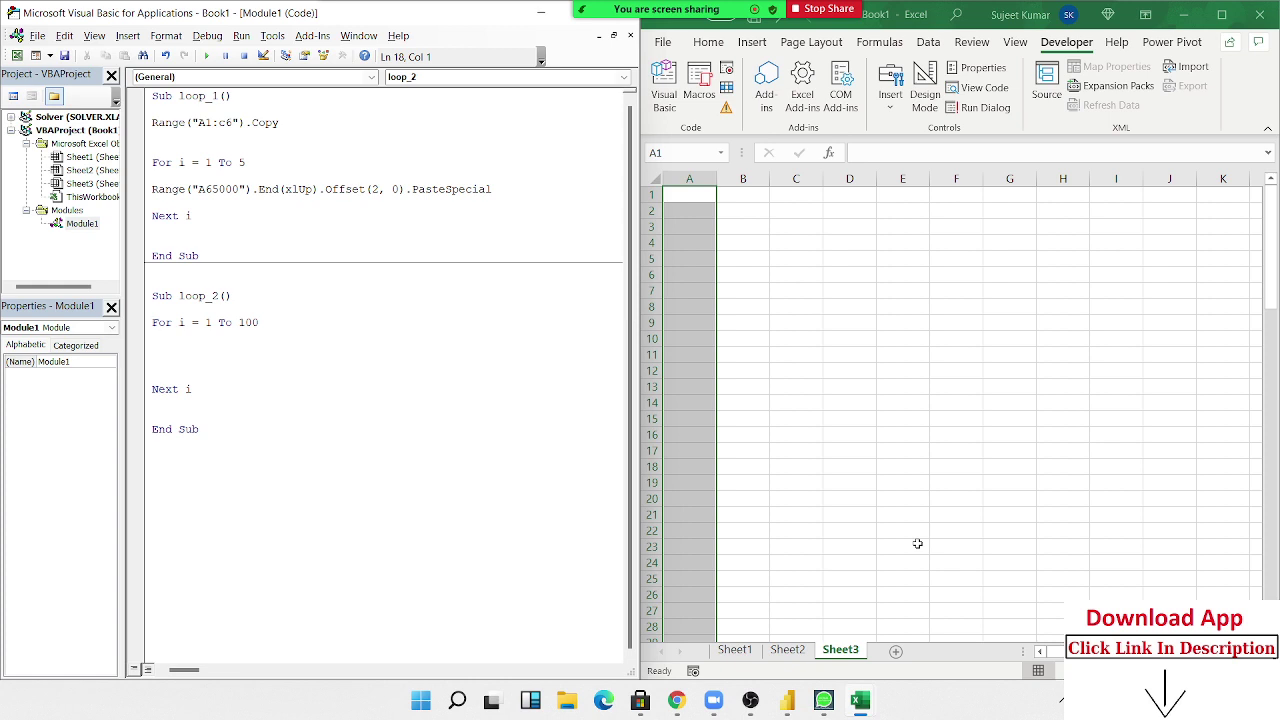
# Change the outer loop to 1 To 20, nest For j = 1 To 5 ... Next j, and begin Cells(i, j).Value = r
pyautogui.press('Right')
pyautogui.press('Right')
pyautogui.press('Right')
pyautogui.press('Right')
pyautogui.press('Right')
pyautogui.press('Right')
pyautogui.write('20')
pyautogui.press('Return')
pyautogui.press('Return')
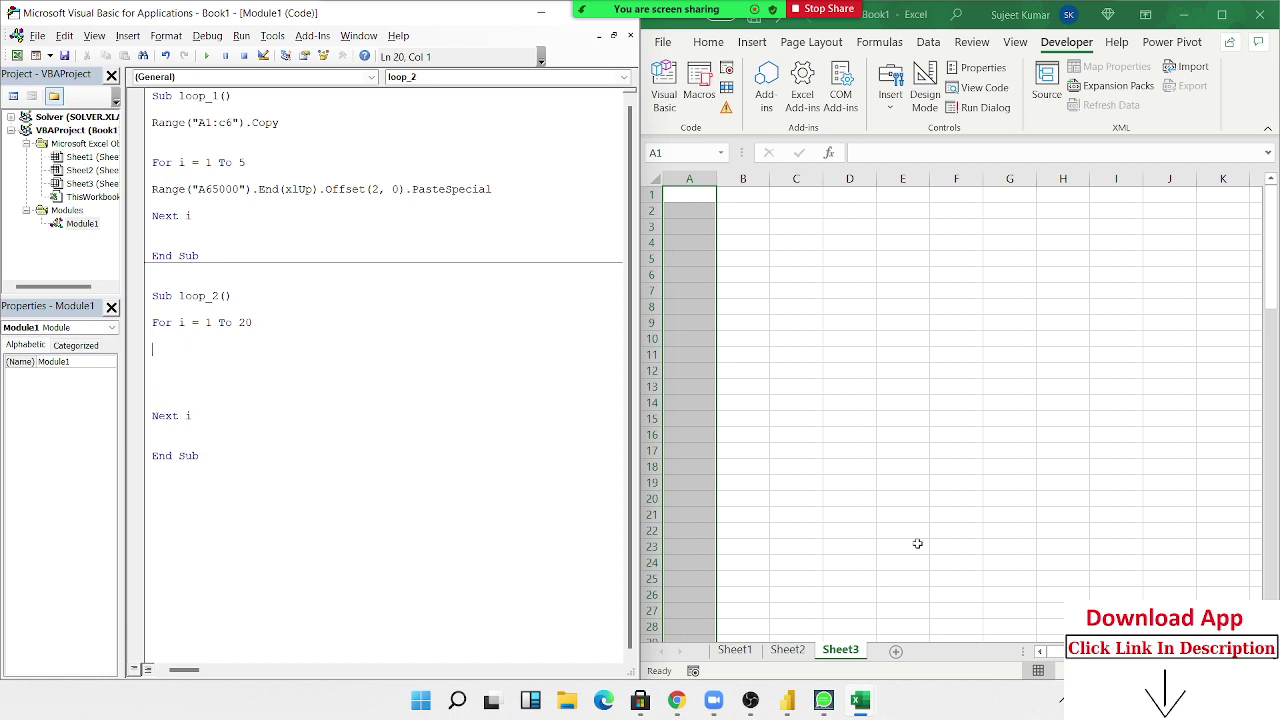
pyautogui.write('for')
pyautogui.write(' j = 1')
pyautogui.write('to')
pyautogui.write('5')
pyautogui.press('Return')
pyautogui.press('Return')
pyautogui.press('Return')
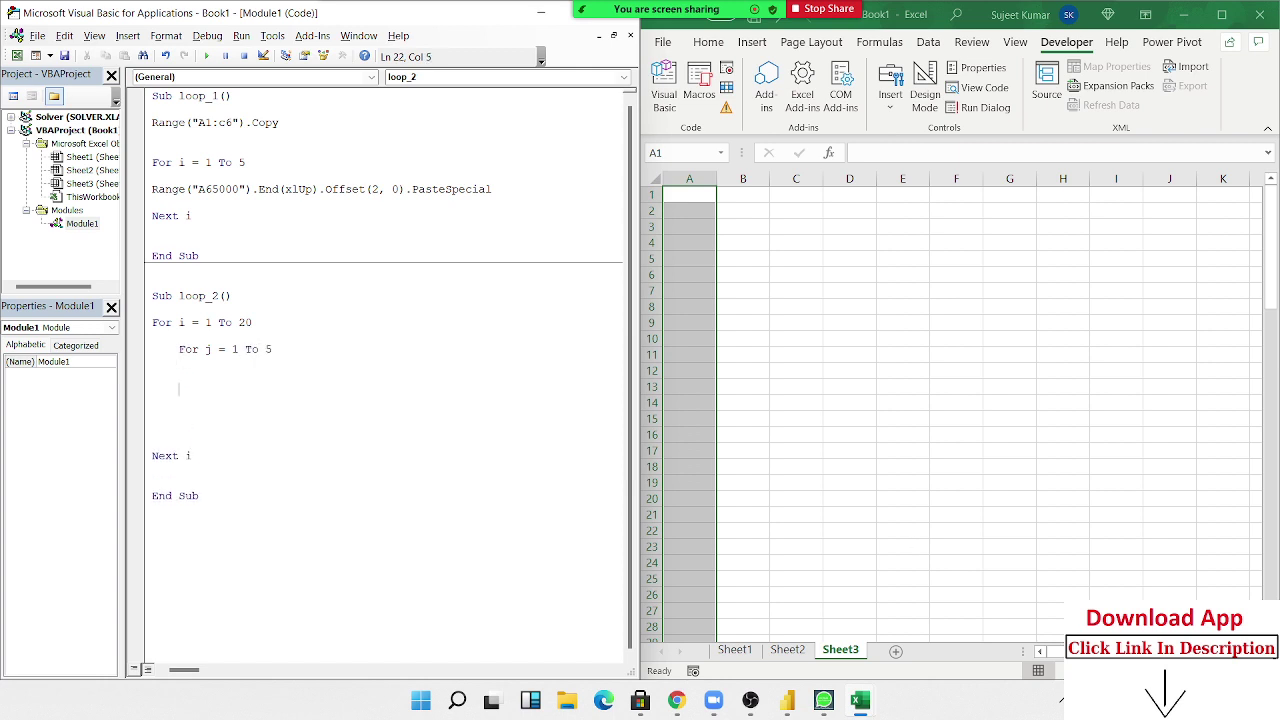
pyautogui.write('next ')
pyautogui.write('j')
pyautogui.press('Up')
pyautogui.write('cells')
pyautogui.write('(i,j')
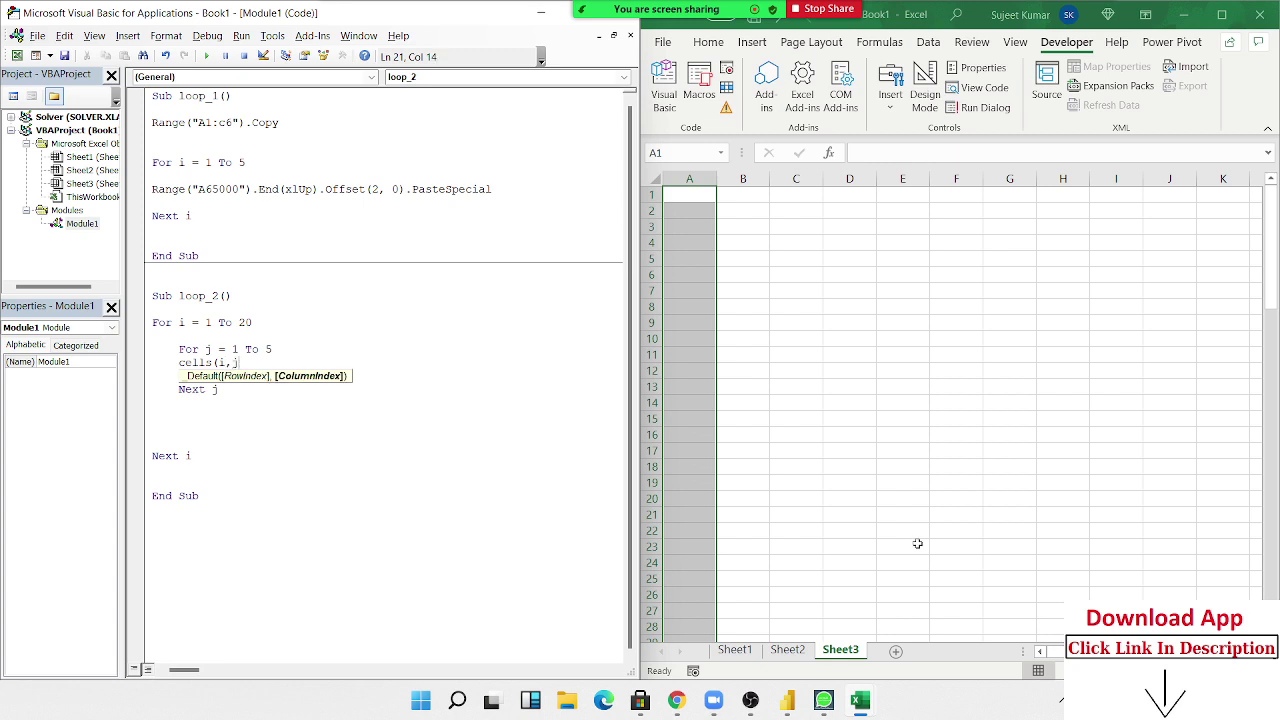
pyautogui.write(').')
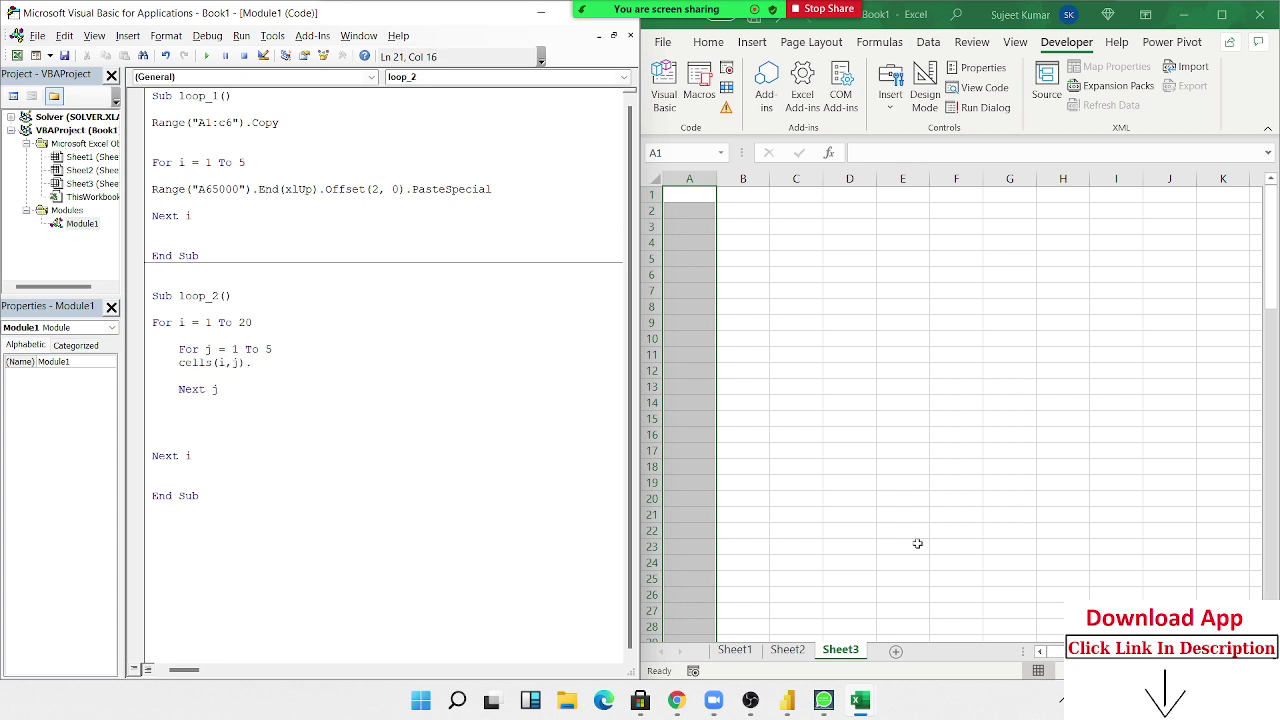
pyautogui.write('va')
pyautogui.write('lu ')
pyautogui.write('e = ')
pyautogui.write('r')
# Finish the Cells line and declare Dim r As Integer under Sub loop_2
pyautogui.press('Up')
pyautogui.press('Up')
pyautogui.press('Up')
pyautogui.press('Return')
pyautogui.press('Up')
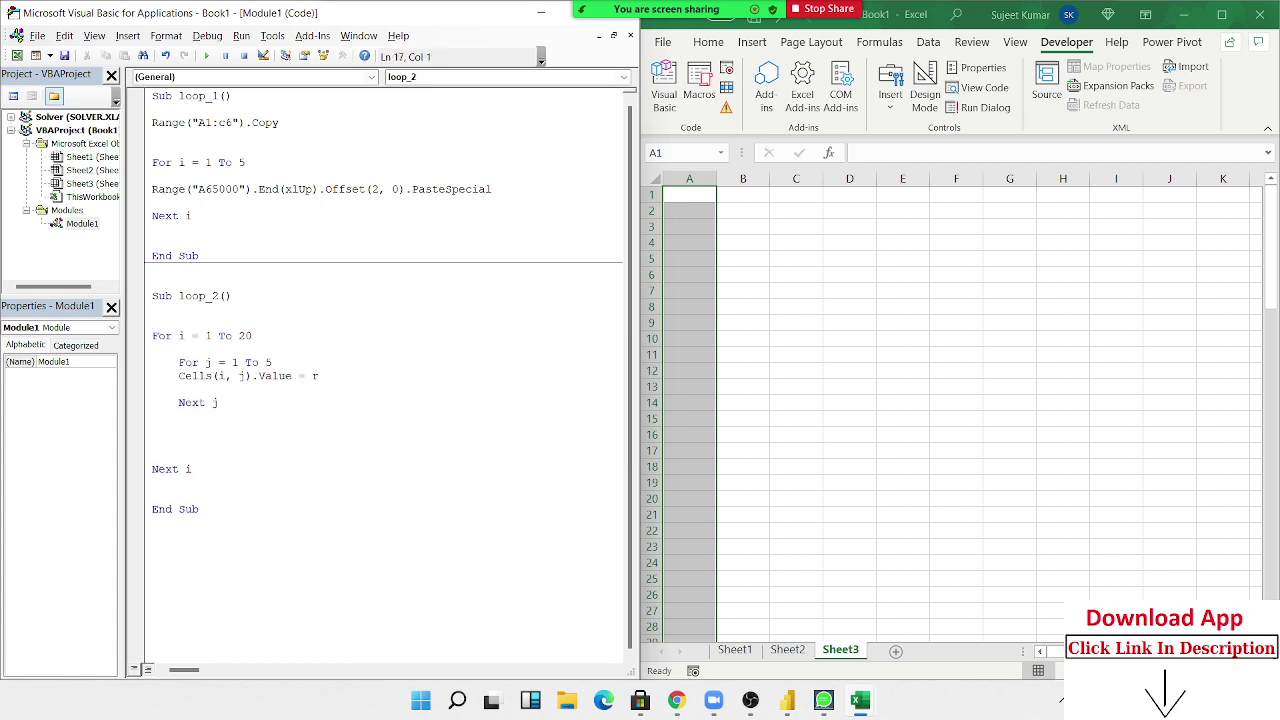
pyautogui.write('dim r as ')
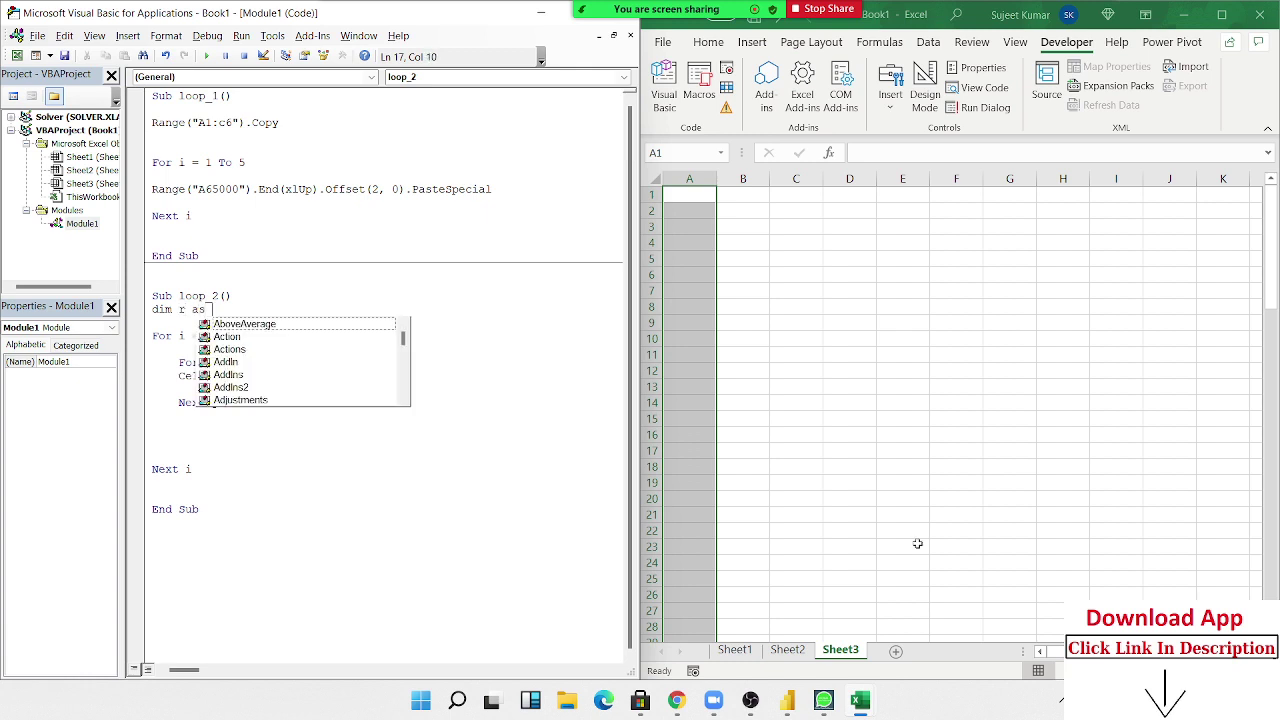
pyautogui.write('in')
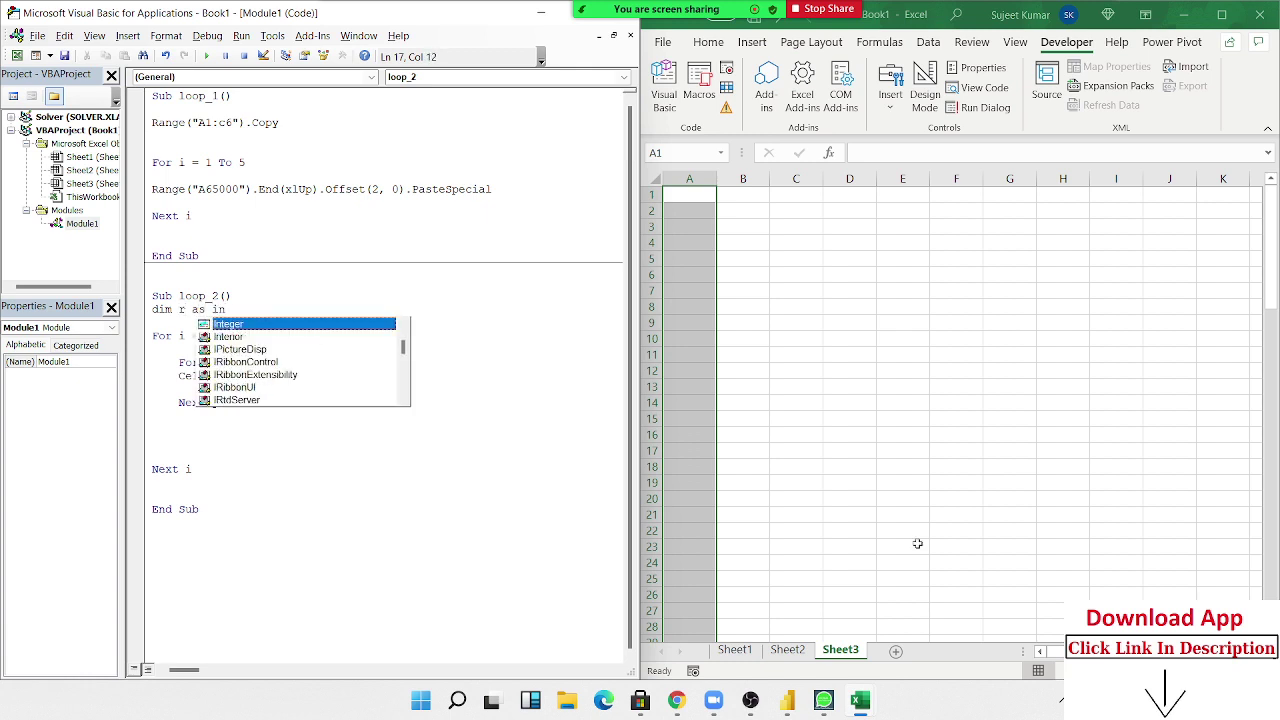
pyautogui.press('Tab')
pyautogui.press('Down')
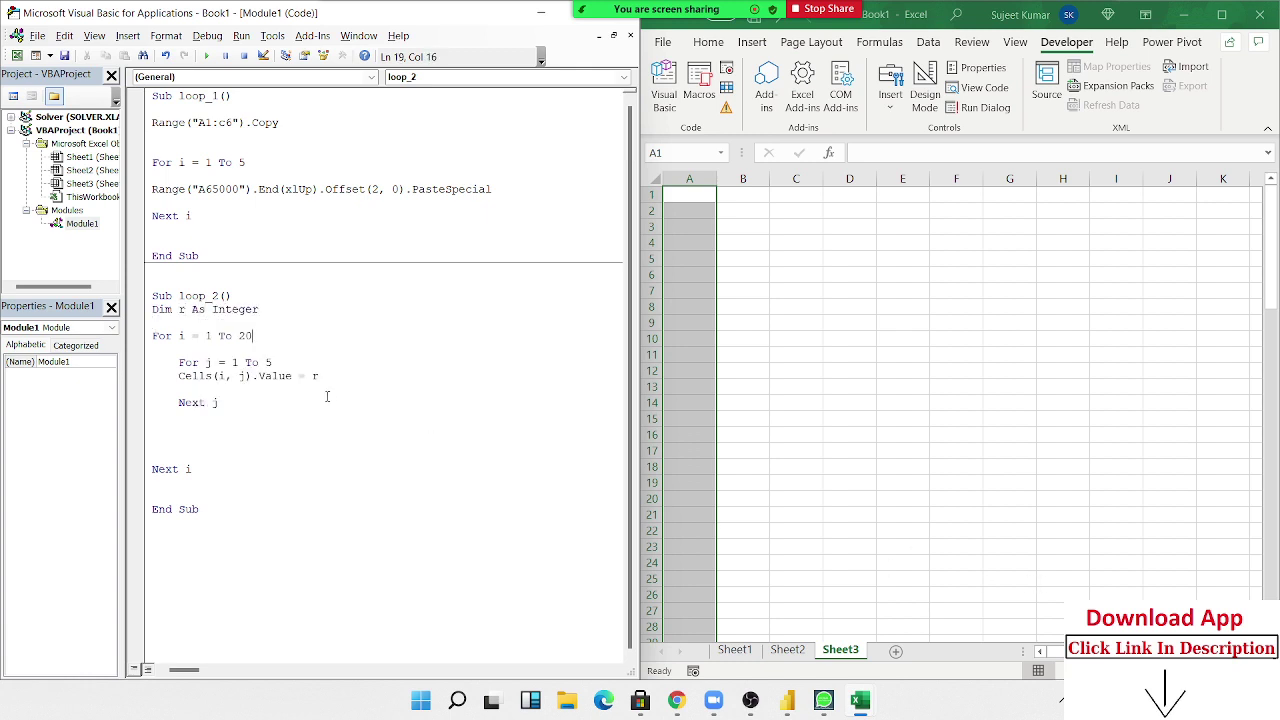
# Insert r = r + 1 above the Cells line and run loop_2 to fill A1:E20 with 1–100
pyautogui.click(180, 372)
pyautogui.press('Return')
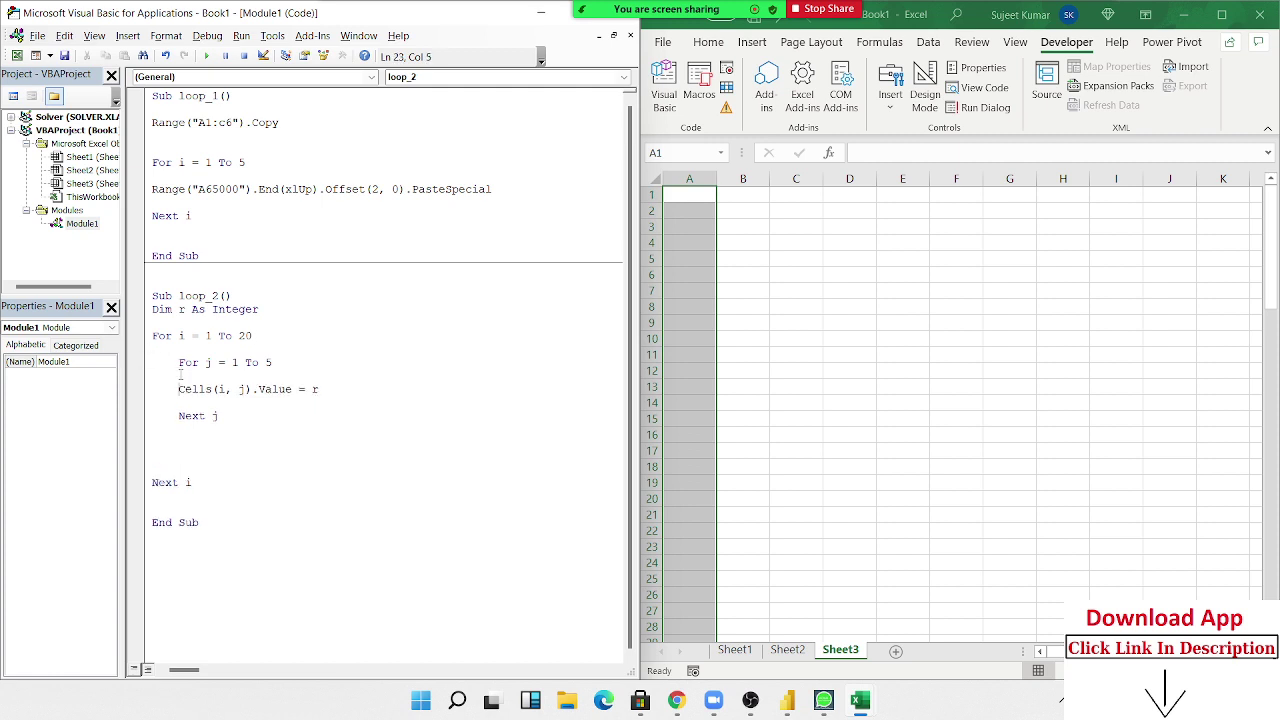
pyautogui.write('r')
pyautogui.write('=r+1')
pyautogui.click(394, 438)
pyautogui.click(197, 389)
pyautogui.press('F5')
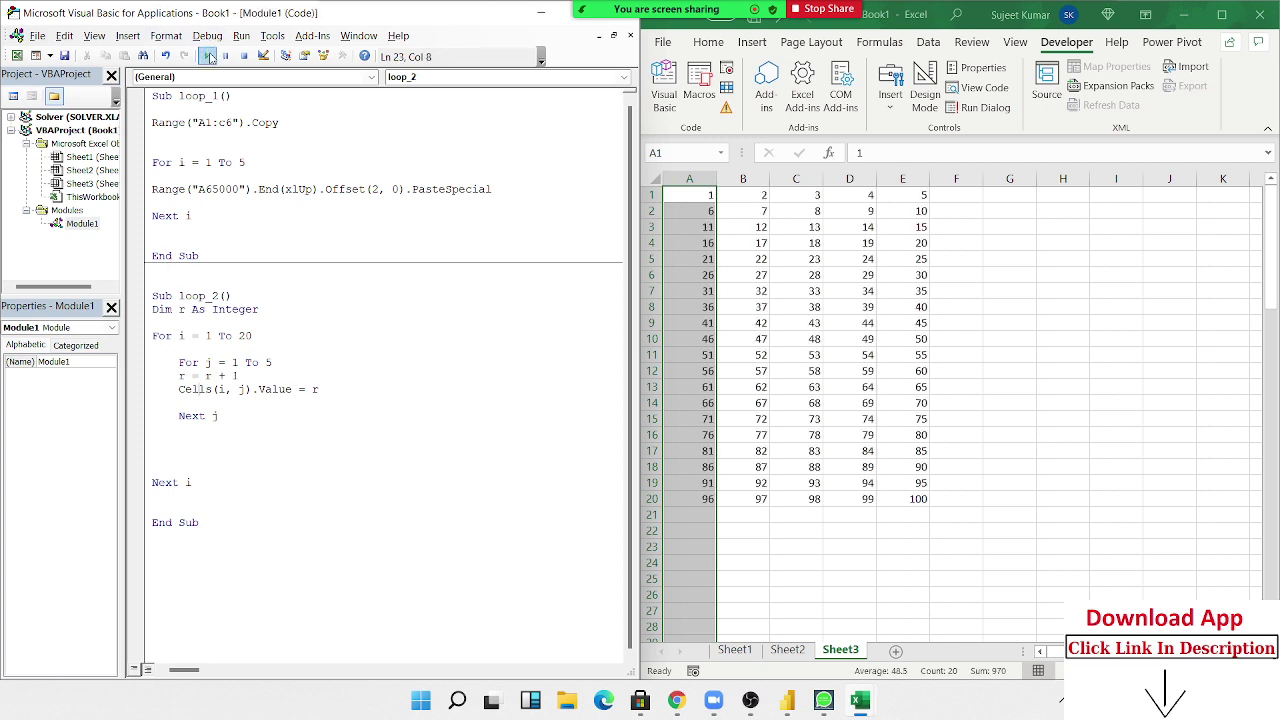
pyautogui.click(185, 389)
pyautogui.moveTo(689, 195); pyautogui.dragTo(697, 491)
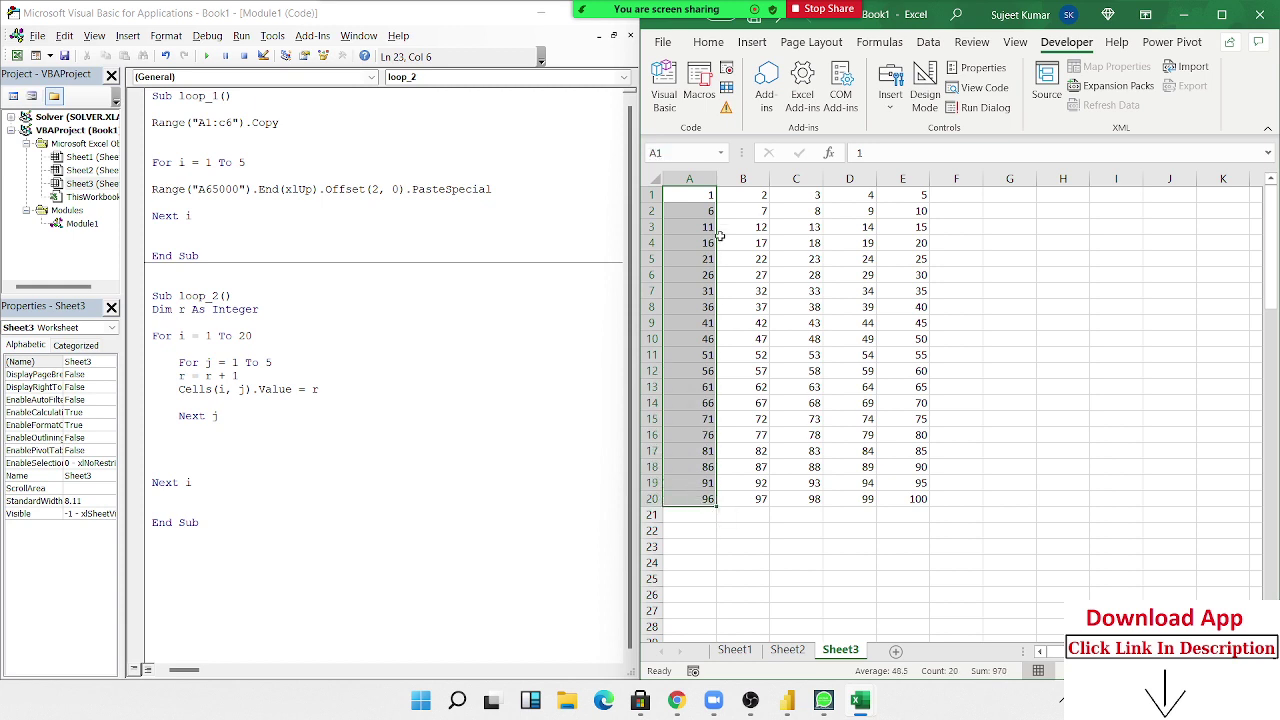
pyautogui.moveTo(690, 196); pyautogui.dragTo(945, 188)
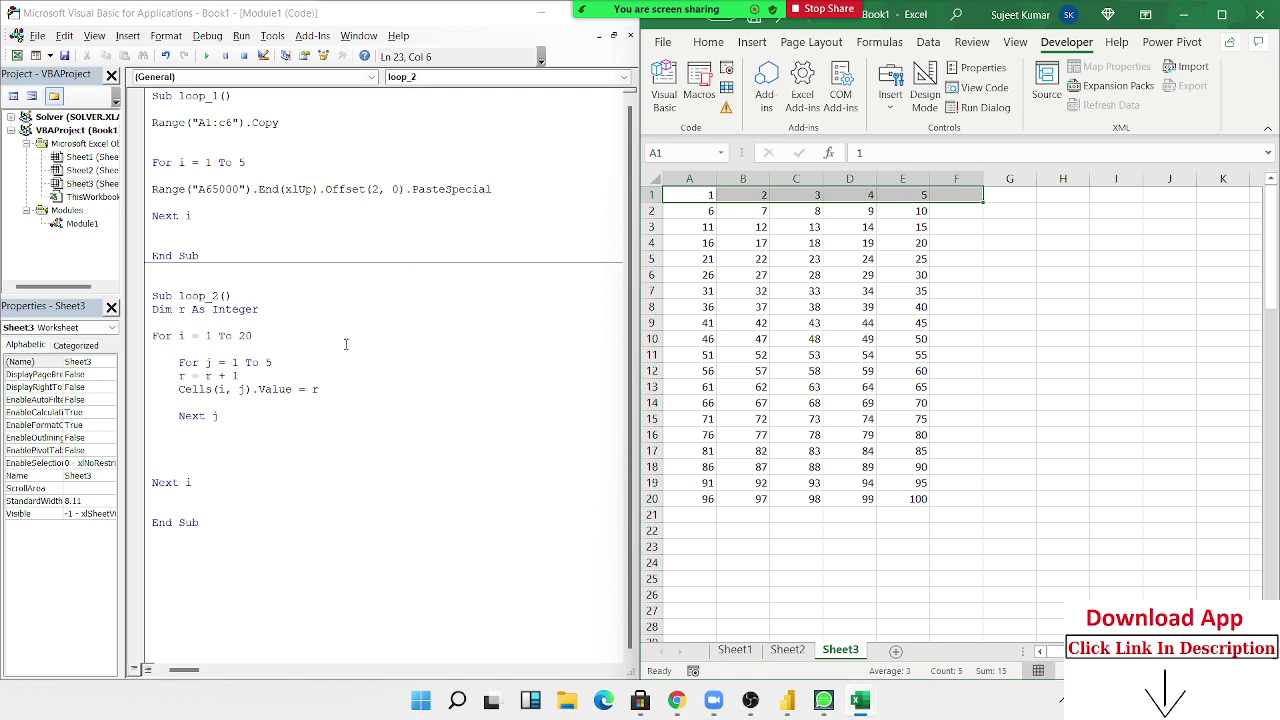
pyautogui.moveTo(178, 362); pyautogui.dragTo(229, 430)
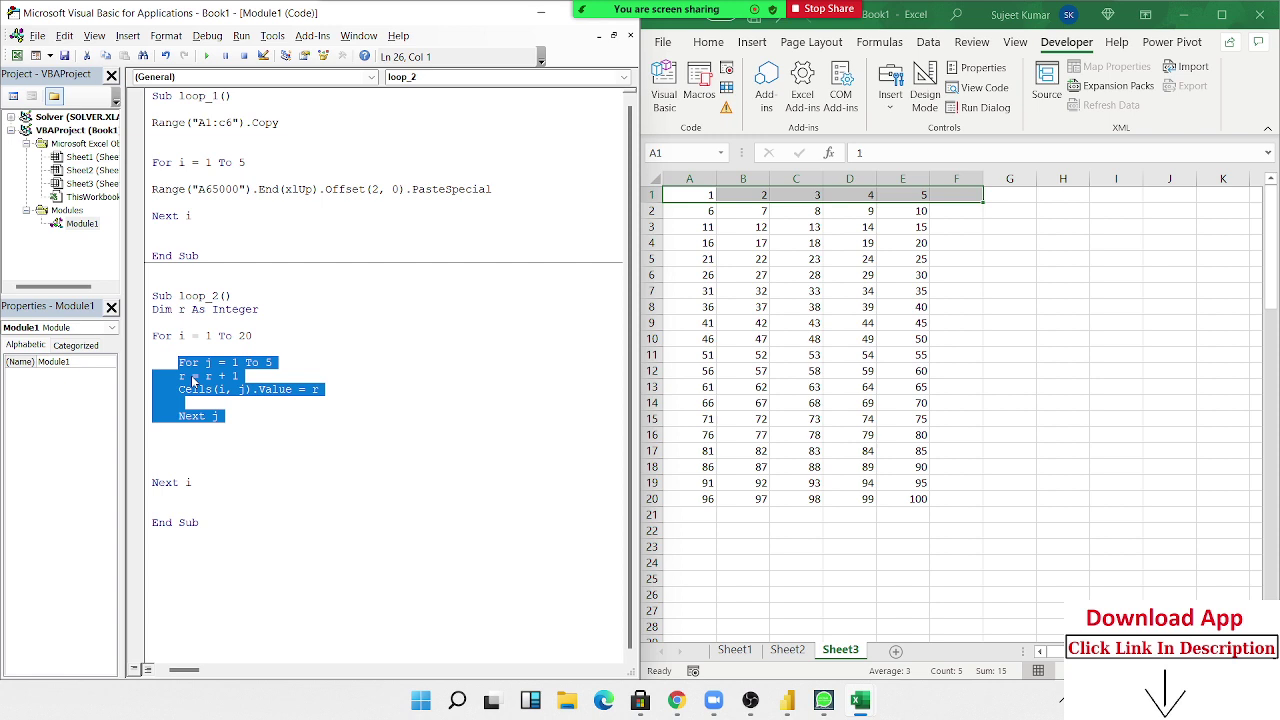
# Create a new workbook Book2, maximize it, and add sheets up to Sheet5
pyautogui.click(777, 486)
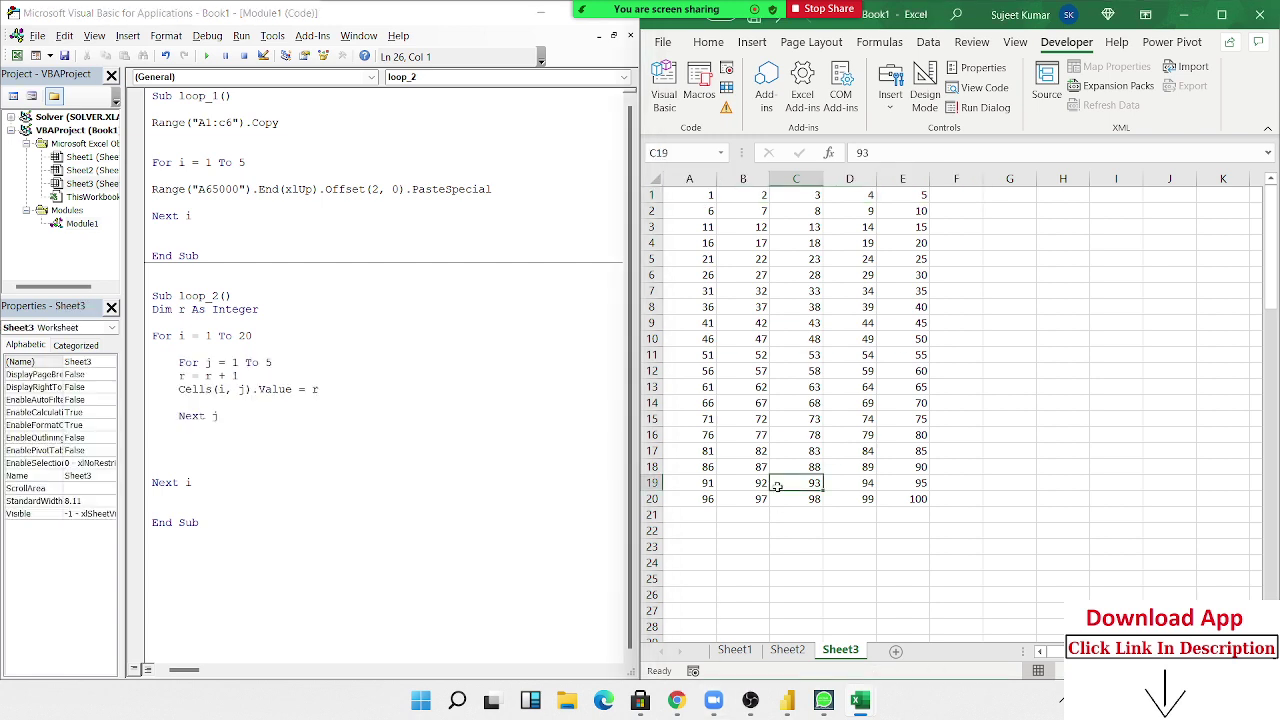
pyautogui.hotkey('ctrl', 'n')
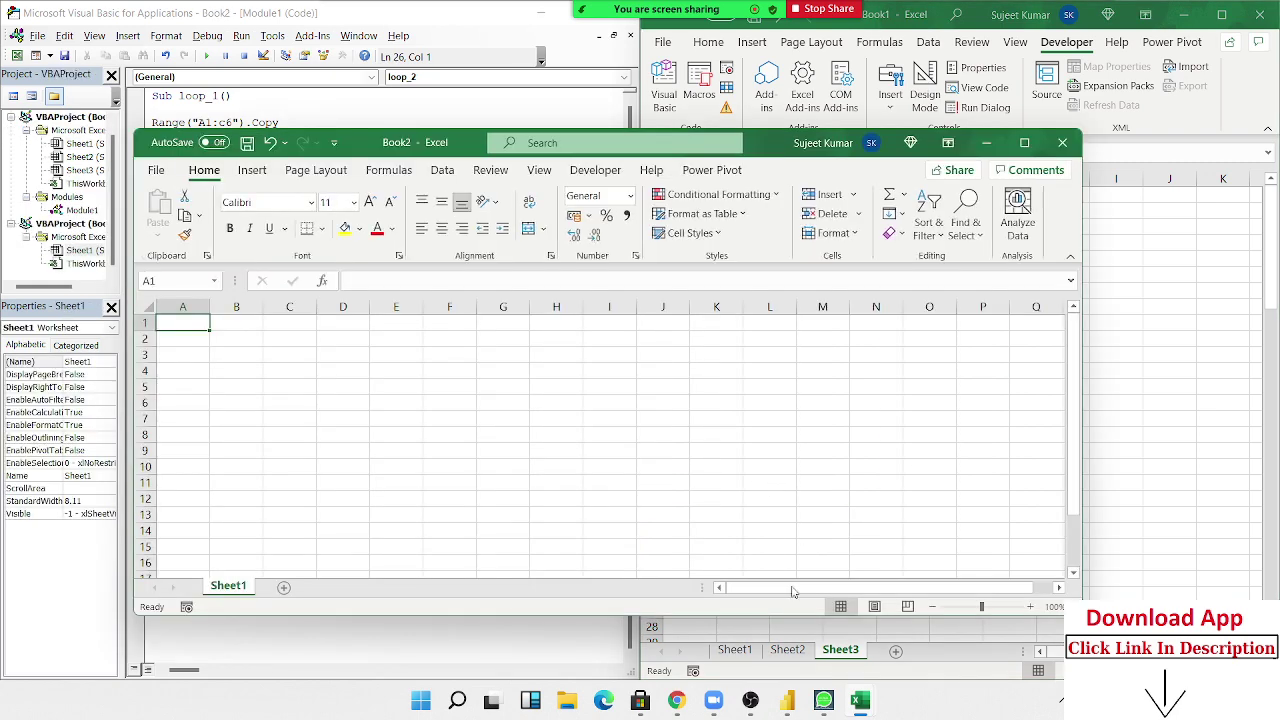
pyautogui.click(1024, 142)
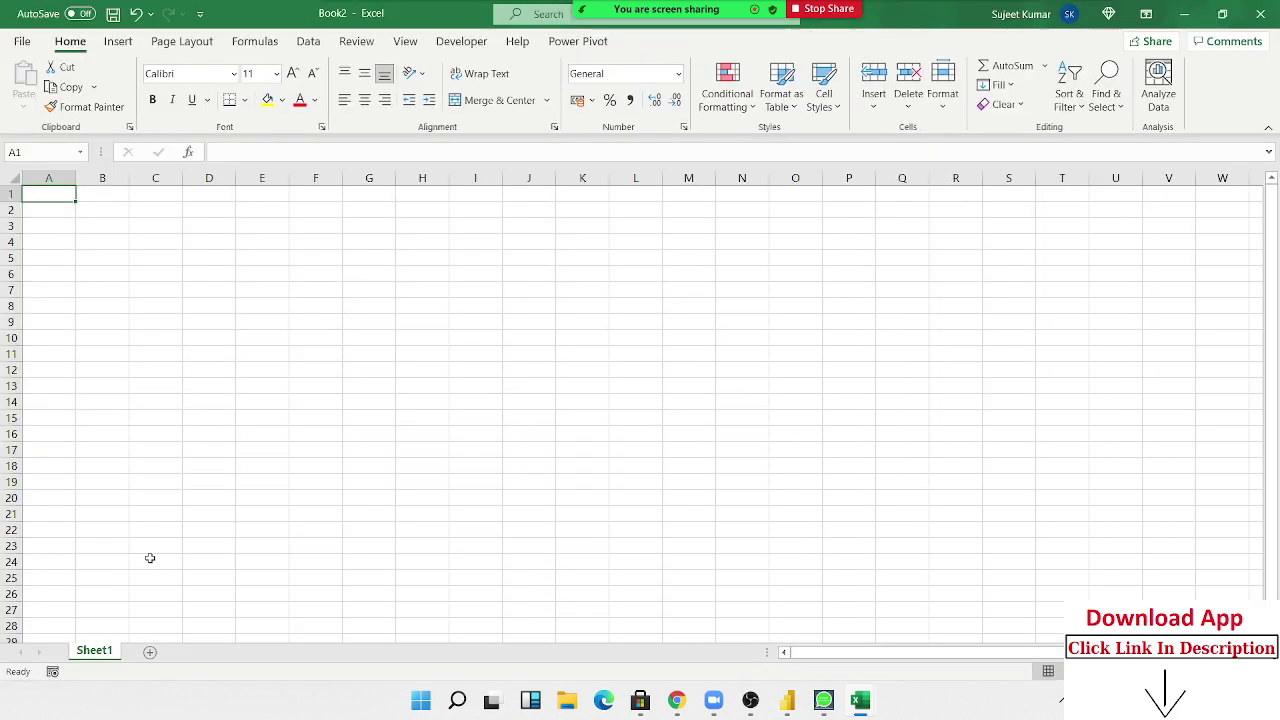
pyautogui.click(150, 652)
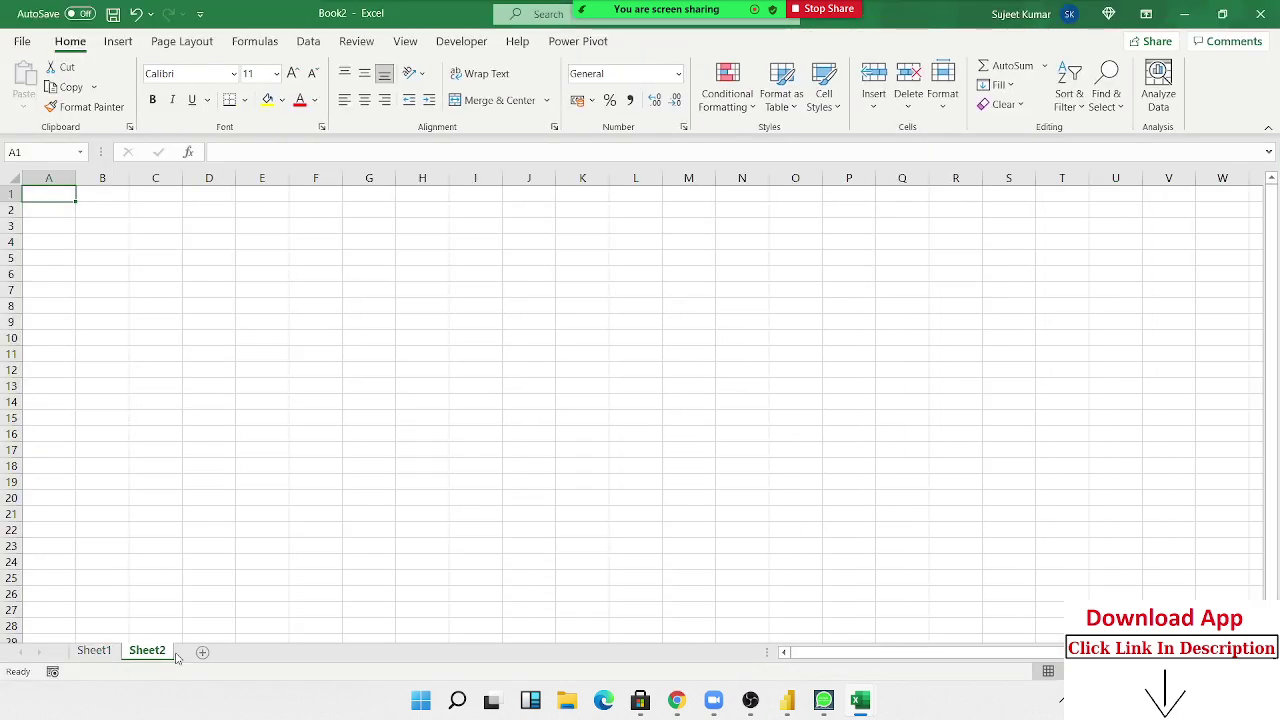
pyautogui.click(201, 652)
pyautogui.click(253, 652)
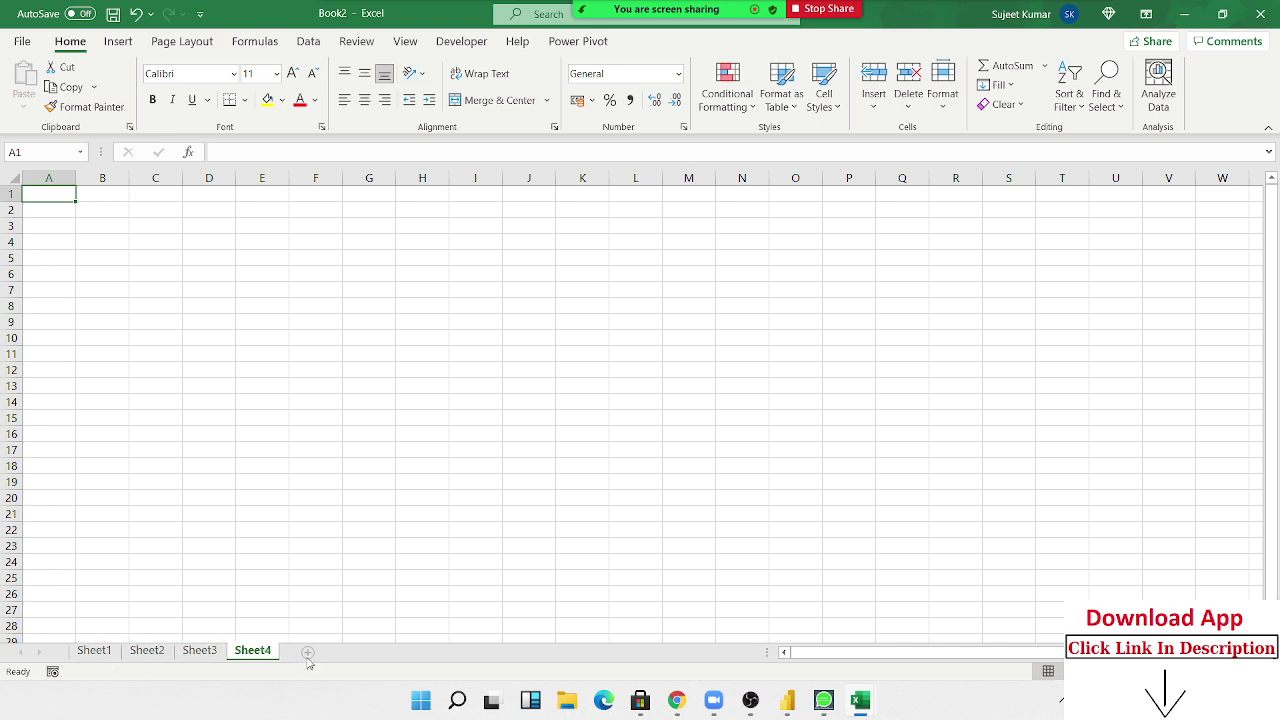
pyautogui.click(306, 652)
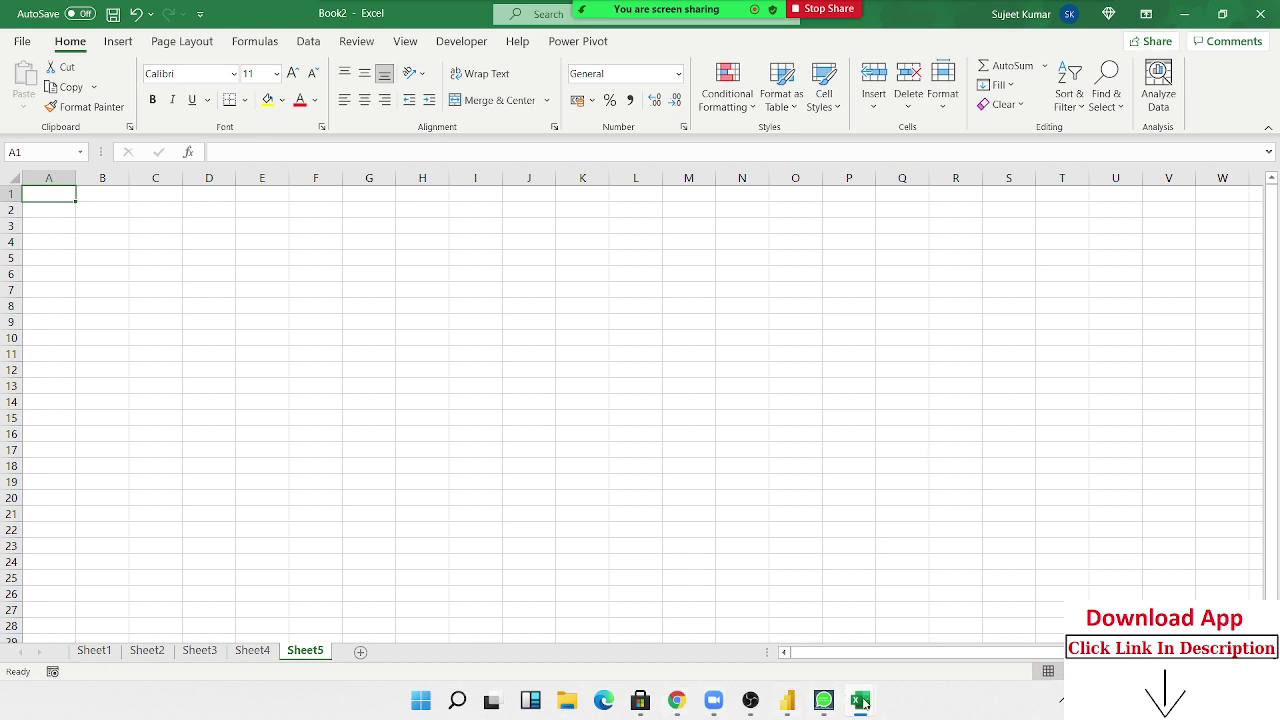
# Snap the VBA editor to the left half and Book2 to the right half
pyautogui.click(860, 700)
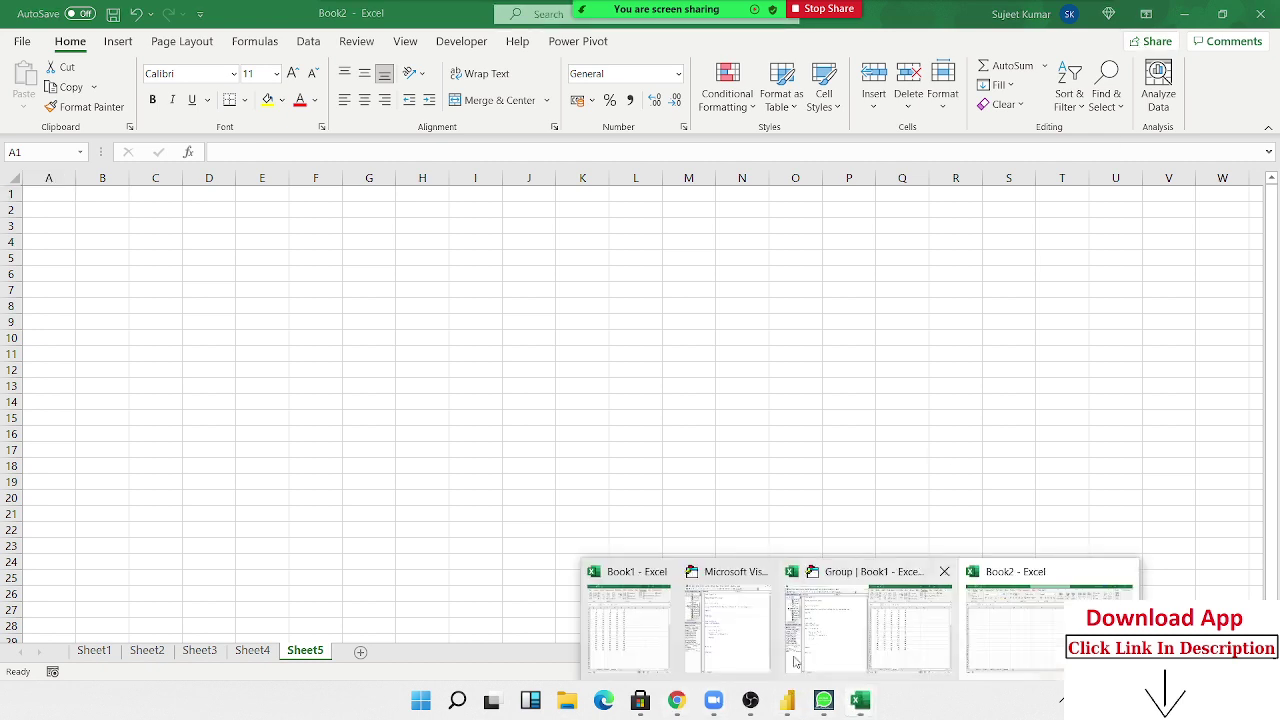
pyautogui.click(893, 618)
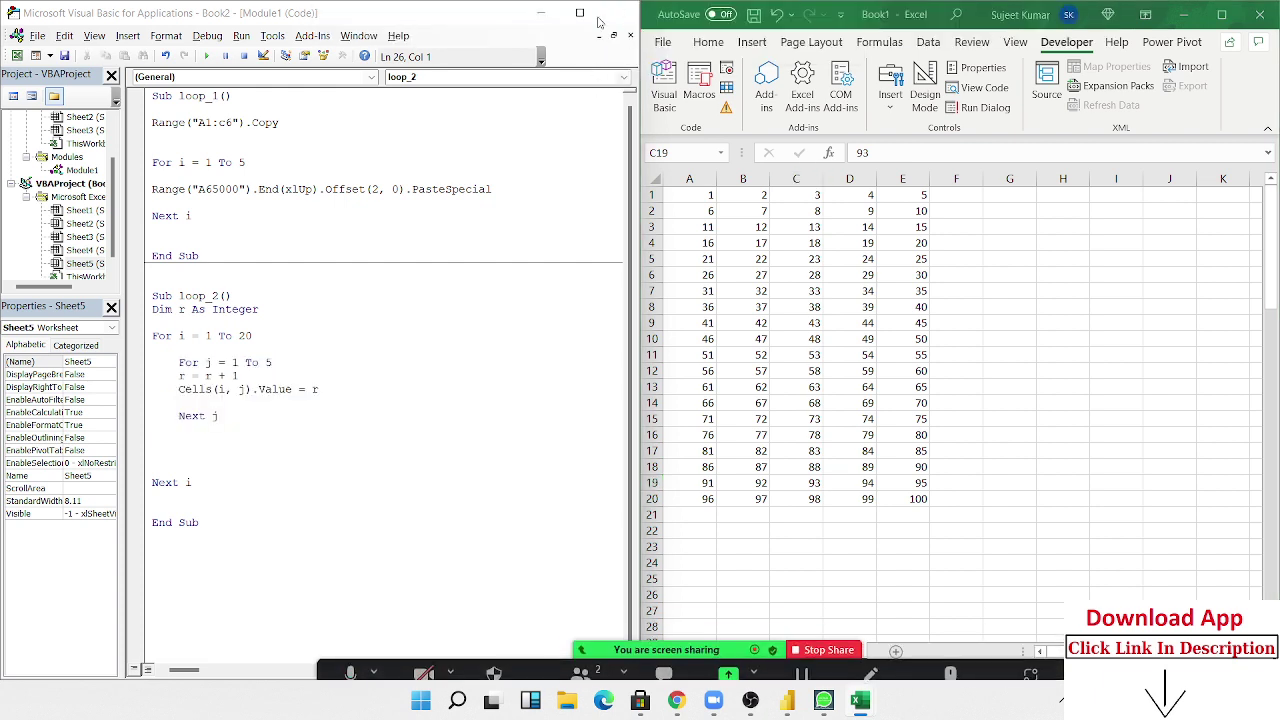
pyautogui.click(545, 40)
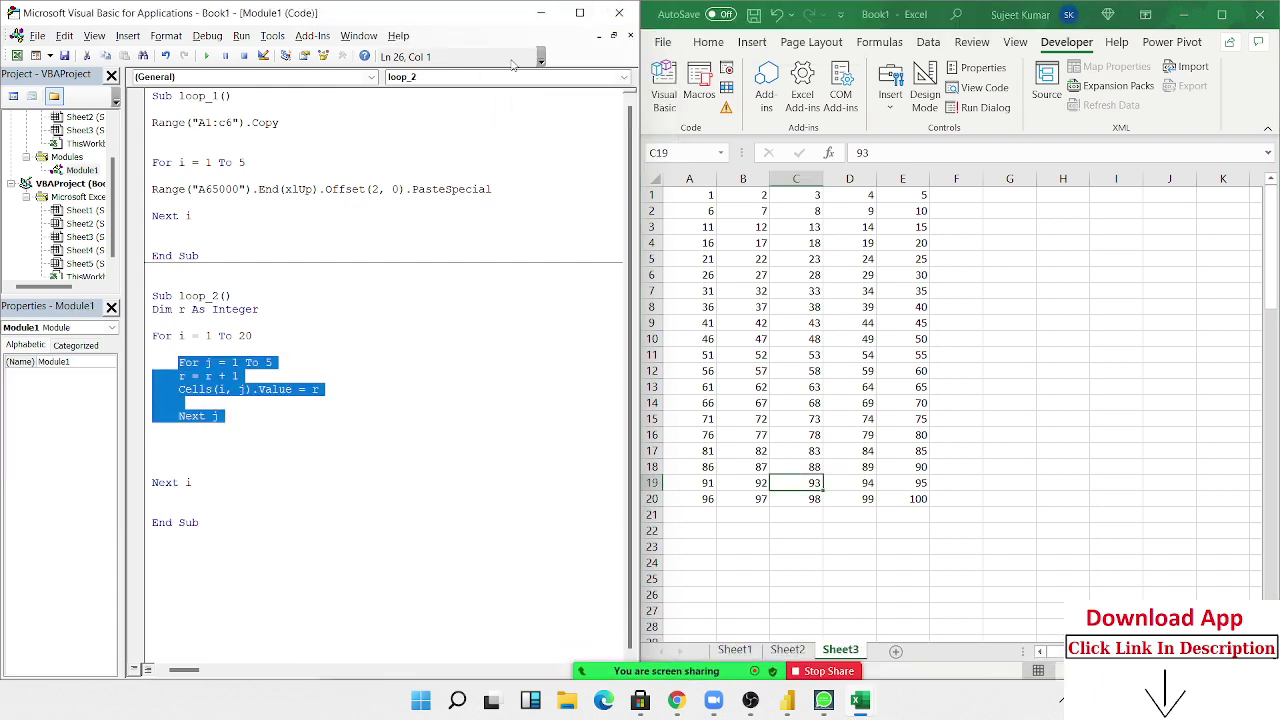
pyautogui.click(1224, 15)
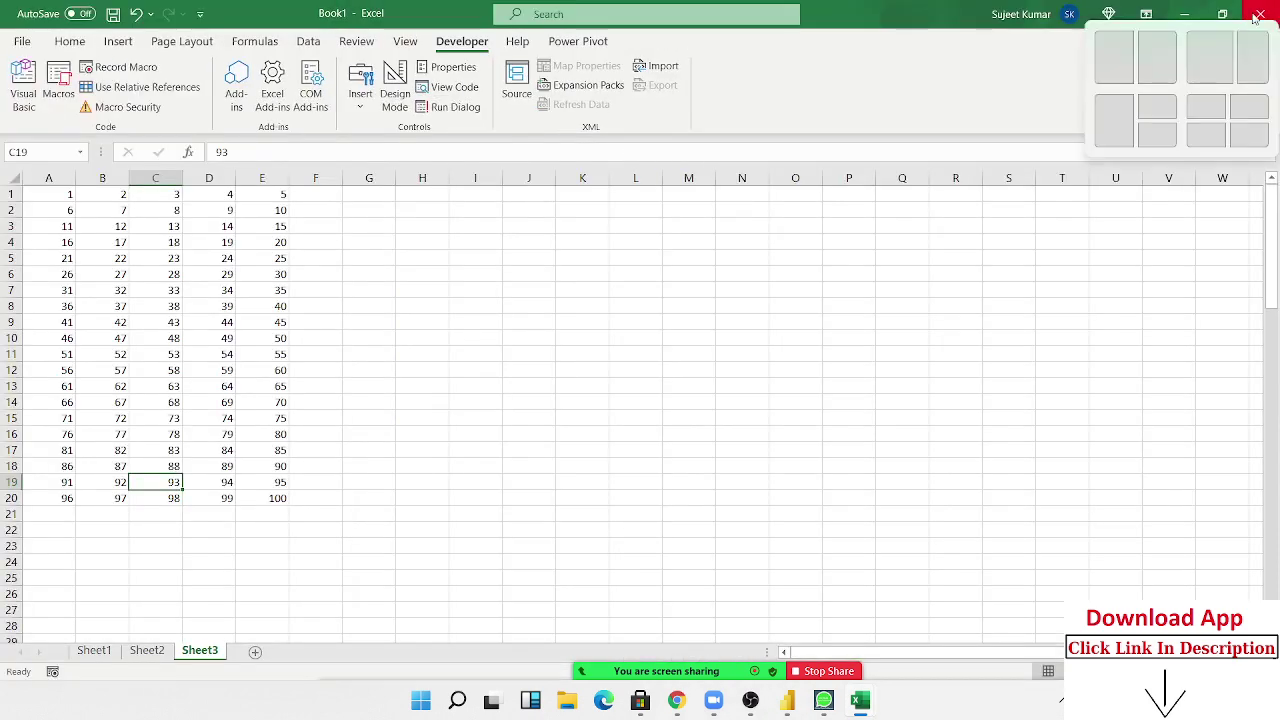
pyautogui.click(1195, 15)
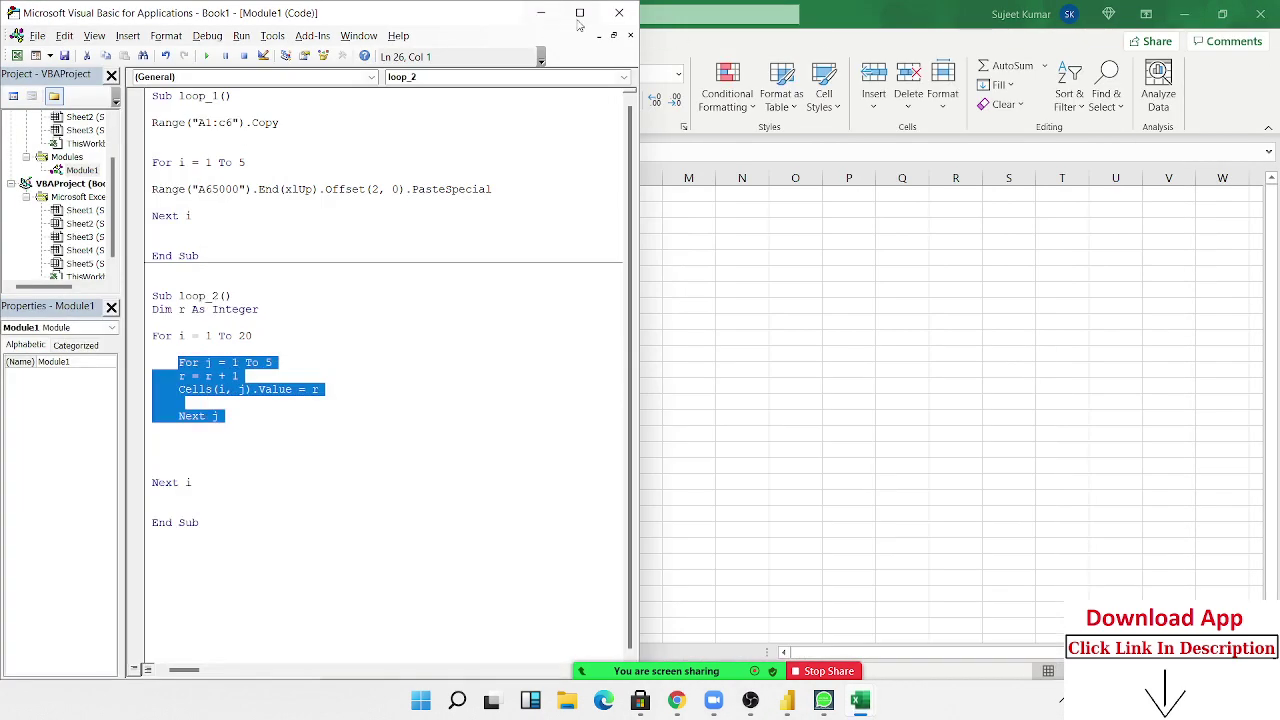
pyautogui.moveTo(579, 13)
pyautogui.click(513, 62)
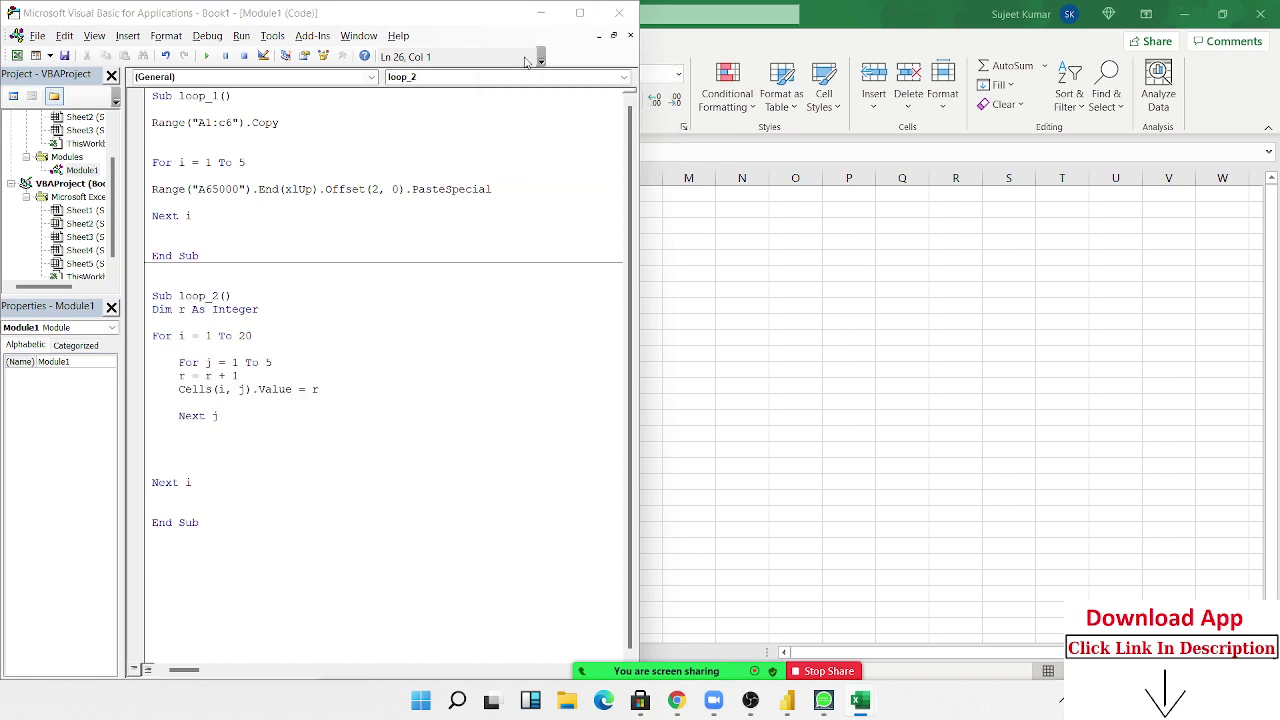
pyautogui.click(913, 146)
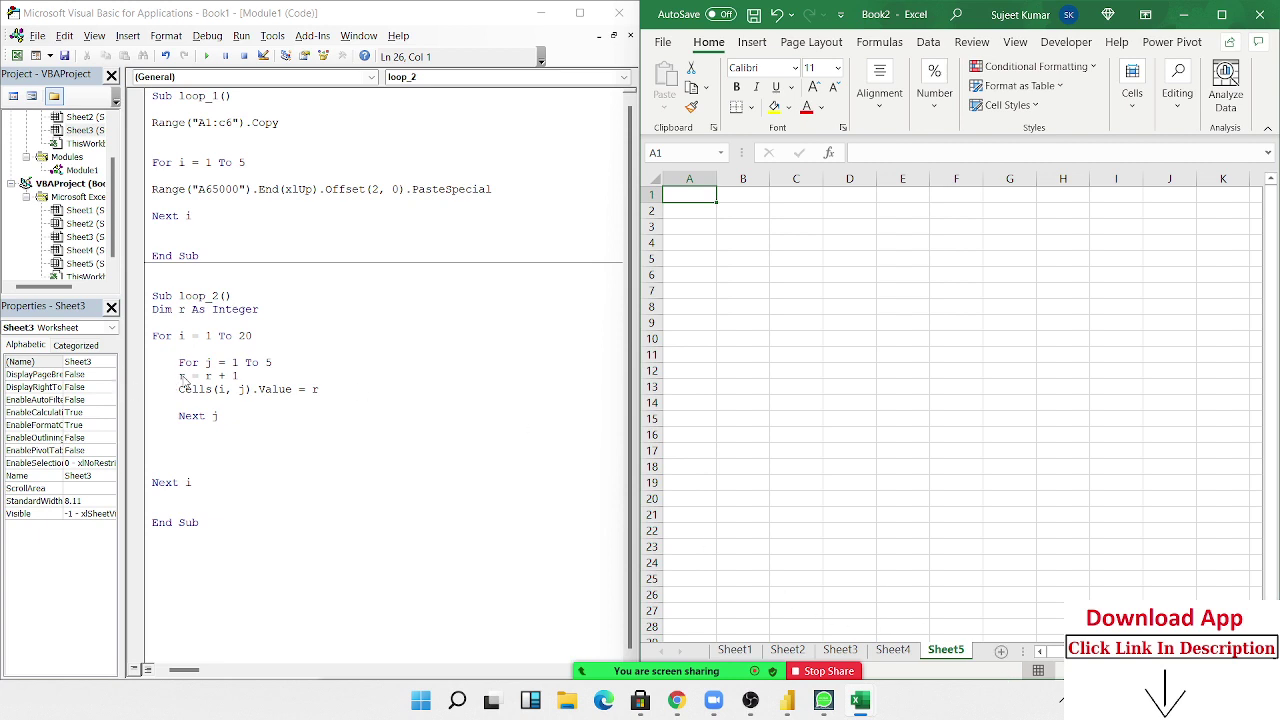
# Add 'For s = 1 To Sheets.Count' on a new line above the For i loop in loop_2
pyautogui.click(187, 383)
pyautogui.click(190, 349)
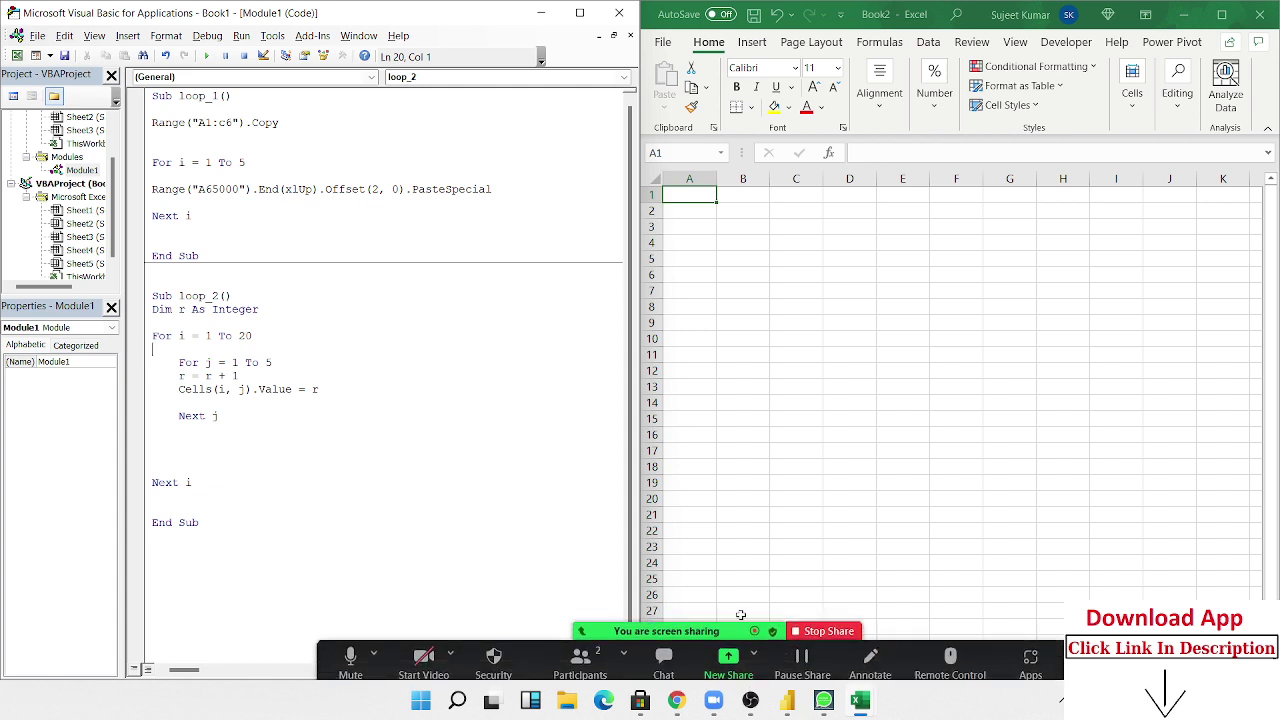
pyautogui.click(735, 650)
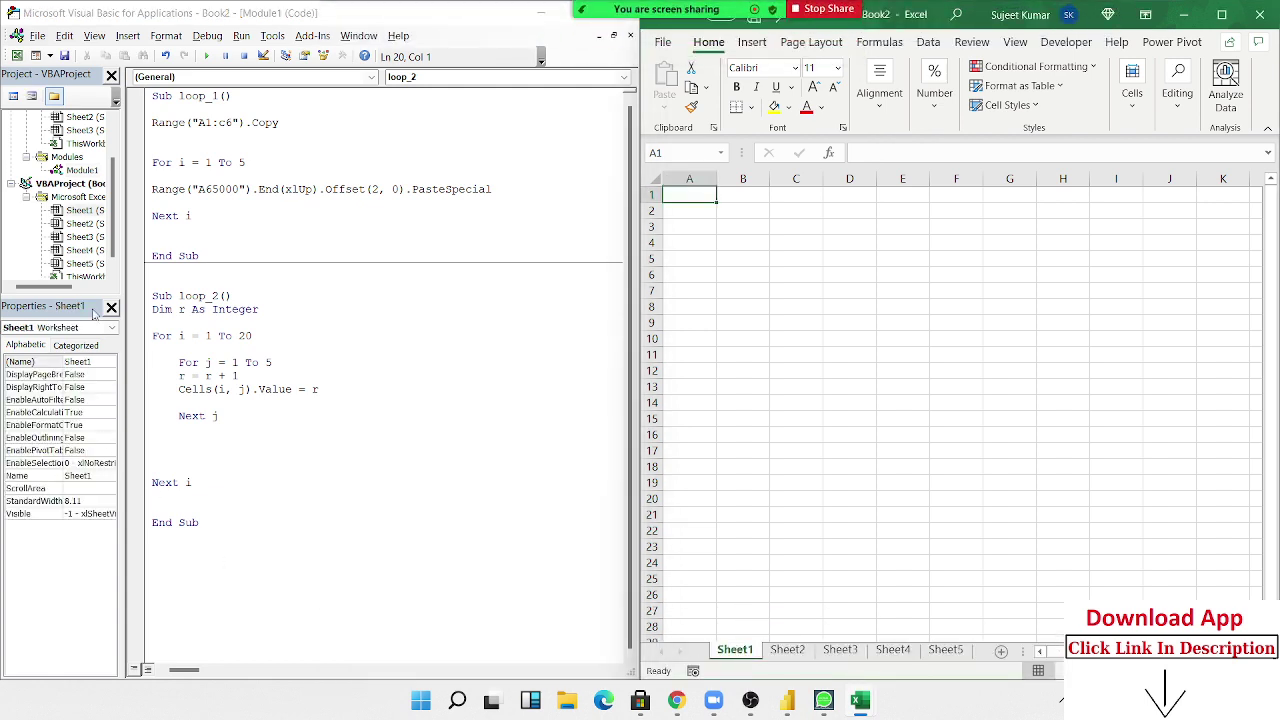
pyautogui.click(141, 336)
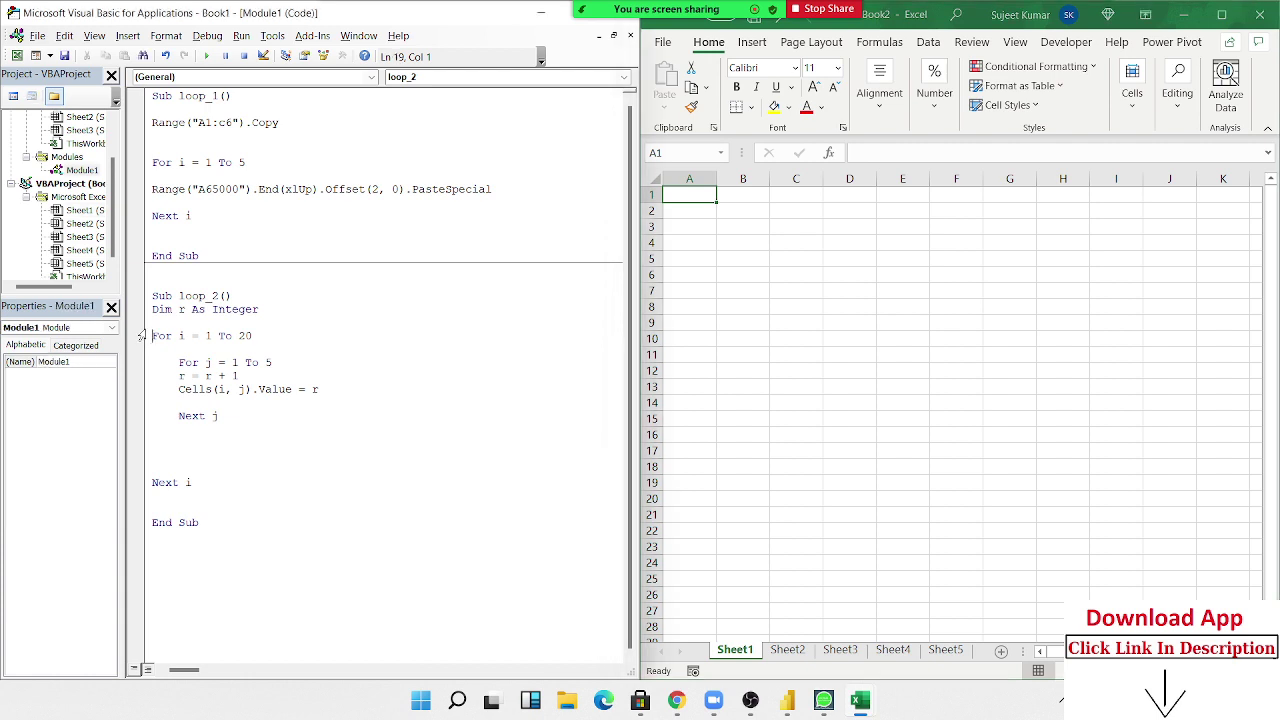
pyautogui.press('Return')
pyautogui.press('Return')
pyautogui.press('Up')
pyautogui.press('Up')
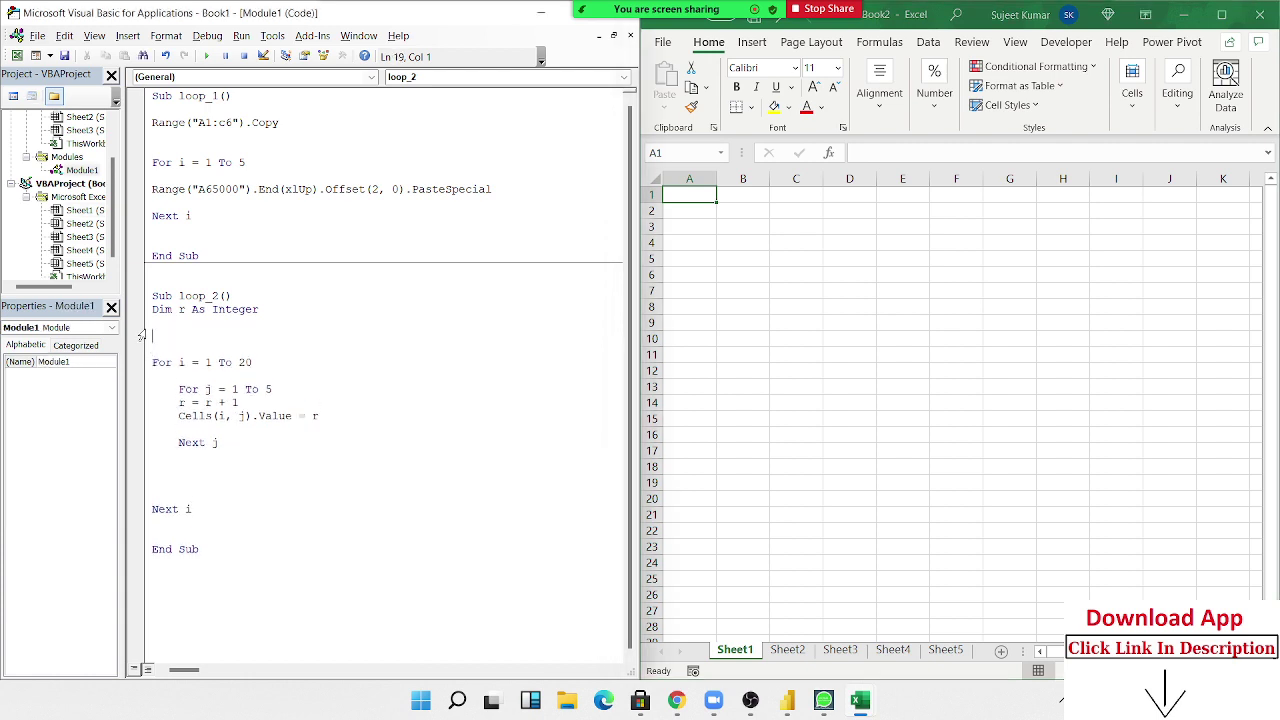
pyautogui.write('for ')
pyautogui.write('s= 1')
pyautogui.write(' to ')
pyautogui.write('sh')
pyautogui.write('eets.co')
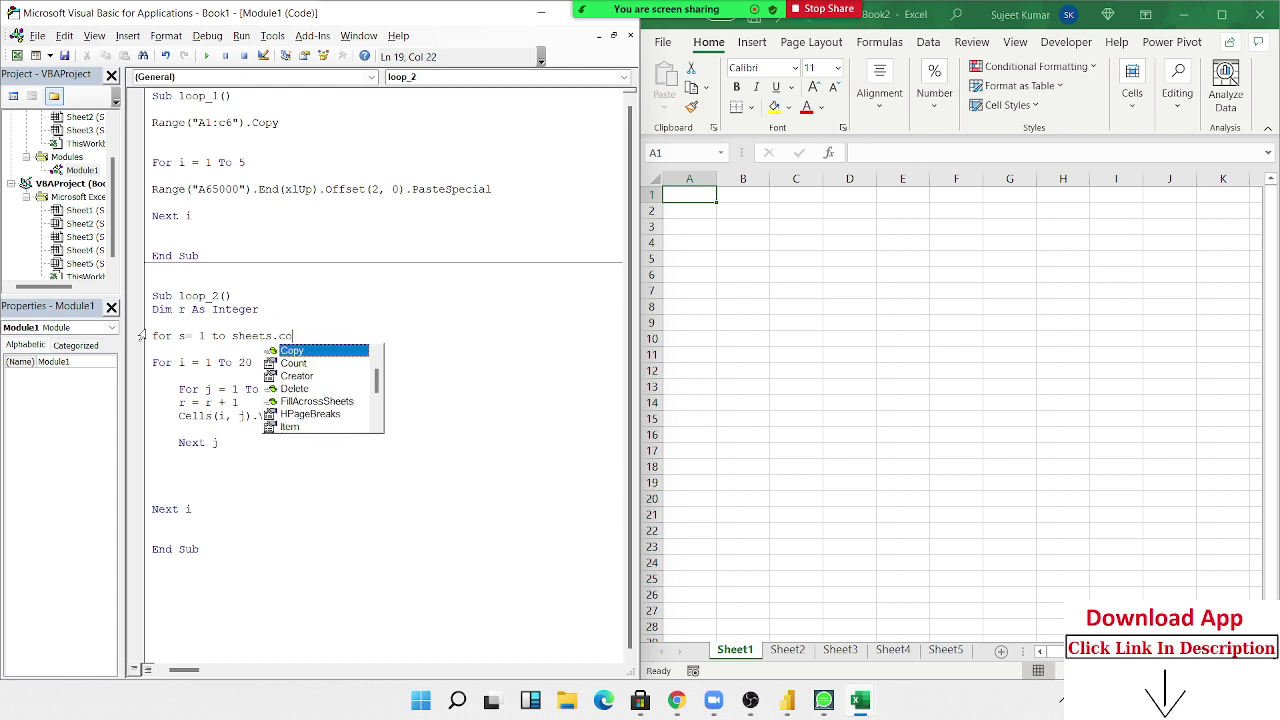
pyautogui.write('u')
pyautogui.press('Tab')
# Close the loop with 'Next s' after Next i and run loop_2
pyautogui.press('Down')
pyautogui.press('Down')
pyautogui.press('Down')
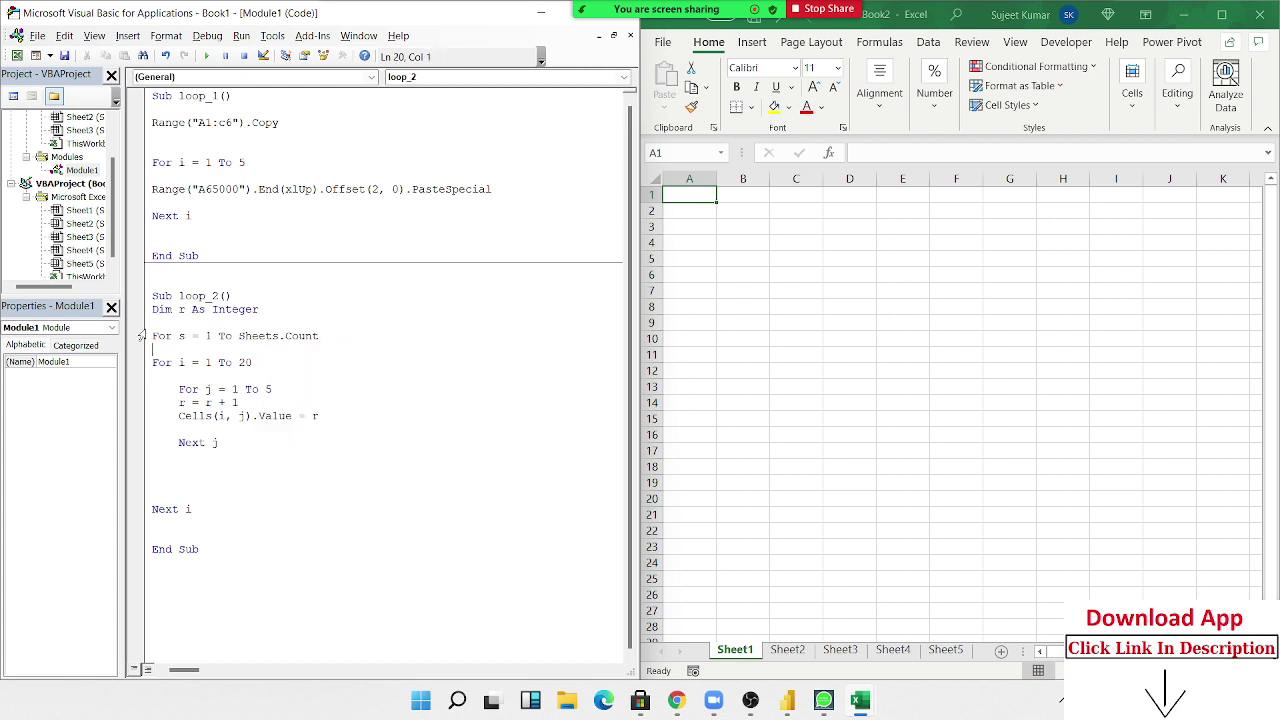
pyautogui.press('Return')
pyautogui.write('next ')
pyautogui.write('s')
pyautogui.press('Up')
pyautogui.press('Up')
pyautogui.press('Up')
pyautogui.press('Delete')
pyautogui.press('Delete')
pyautogui.press('Delete')
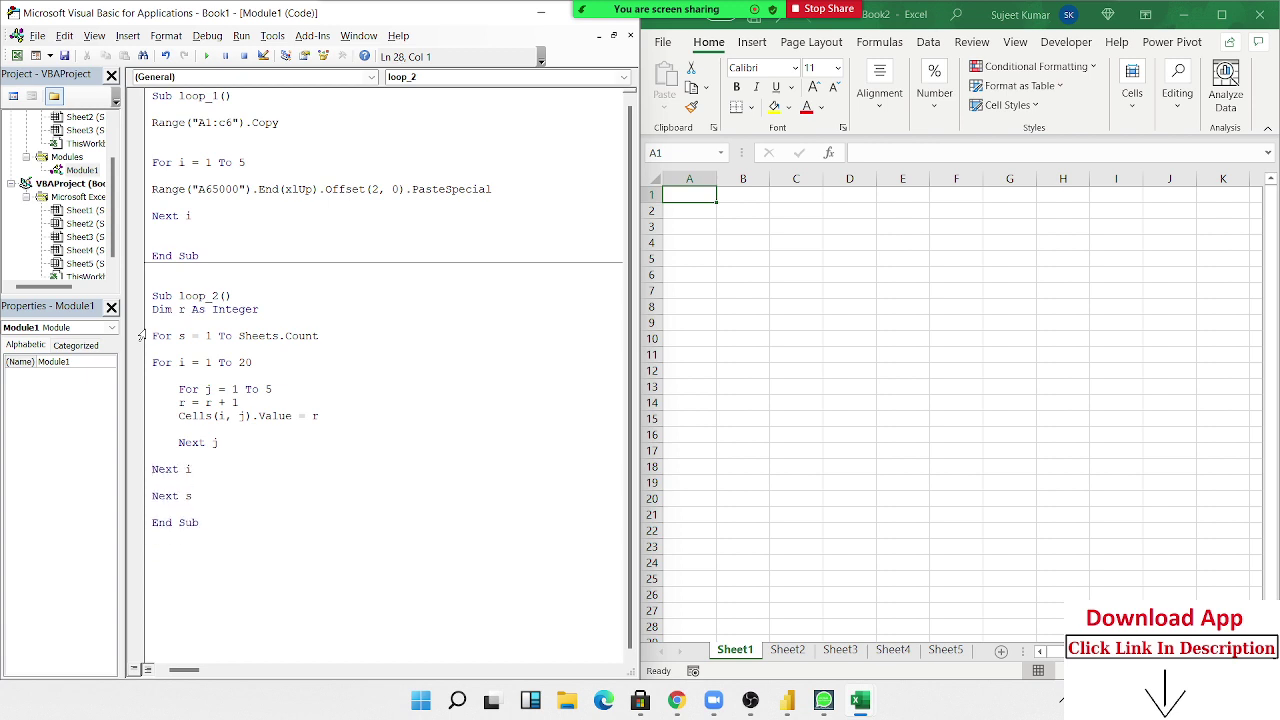
pyautogui.click(238, 378)
pyautogui.click(207, 57)
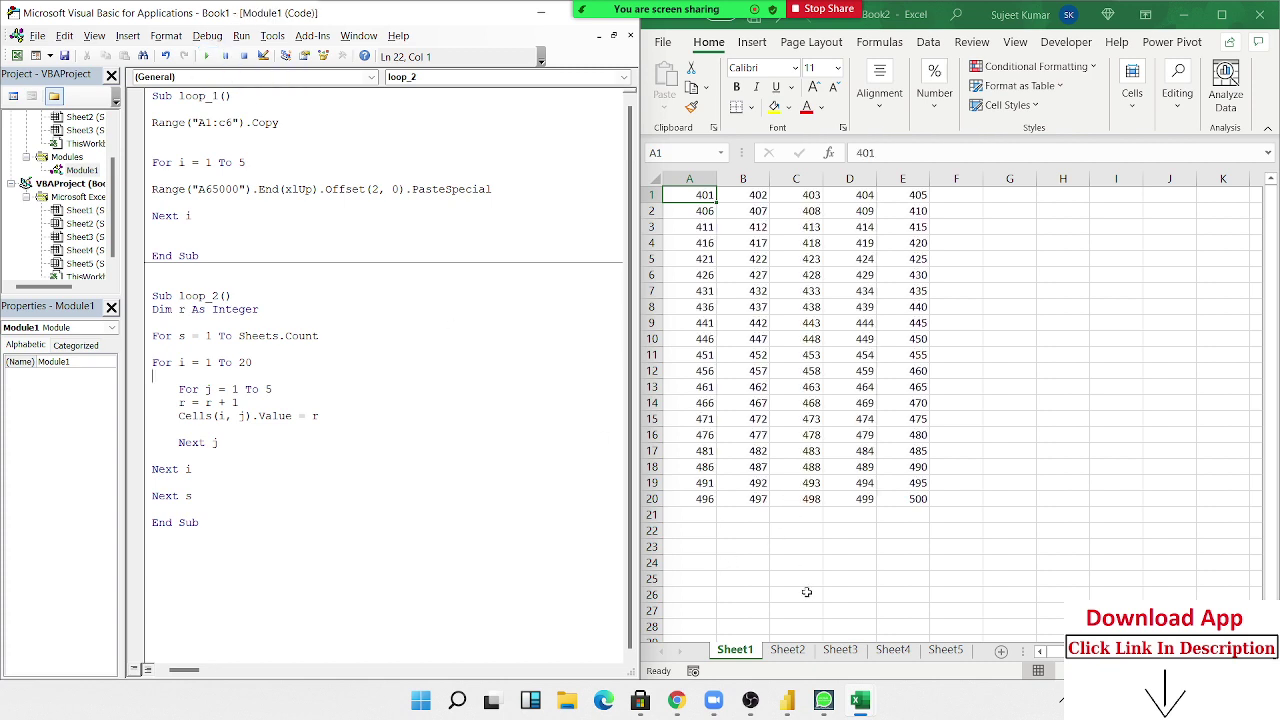
# Clear the 401–500 numbers from Sheet1's A1:E20
pyautogui.hotkey('shift', 'Down')
pyautogui.moveTo(706, 200); pyautogui.dragTo(708, 205)
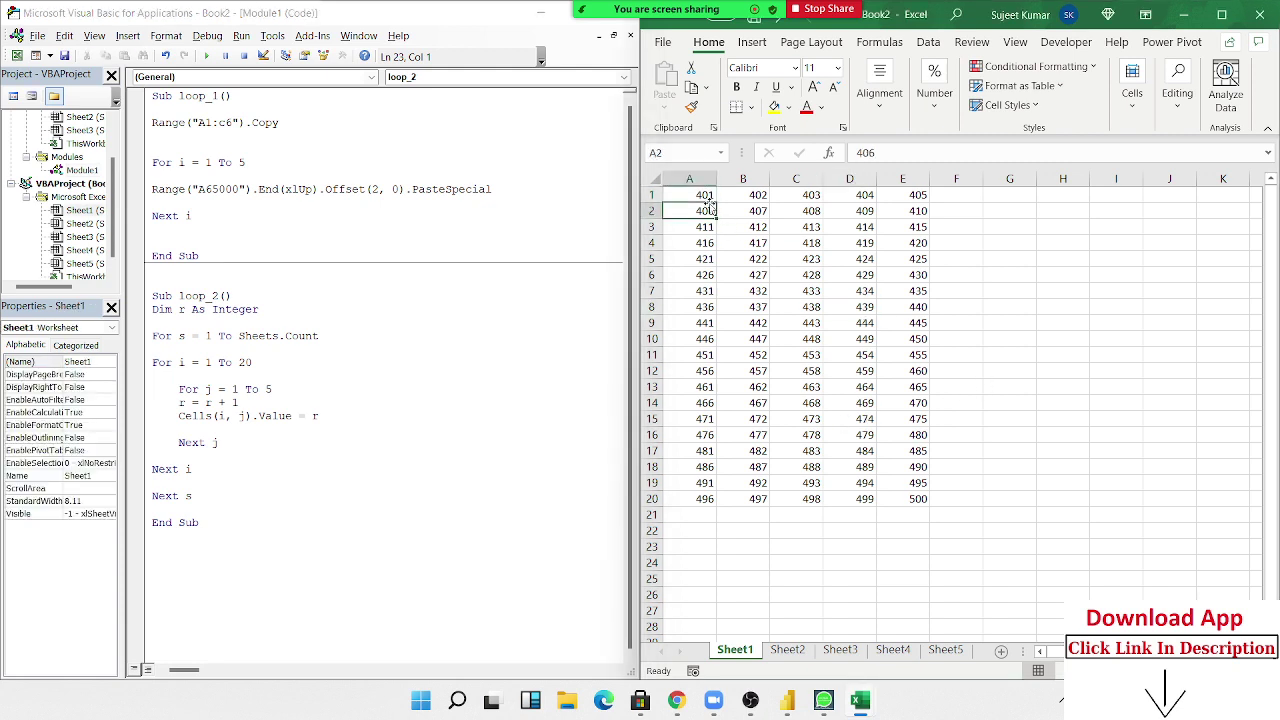
pyautogui.hotkey('ctrl', 'shift', 'Right')
pyautogui.hotkey('ctrl', 'shift', 'Down')
pyautogui.press('Delete')
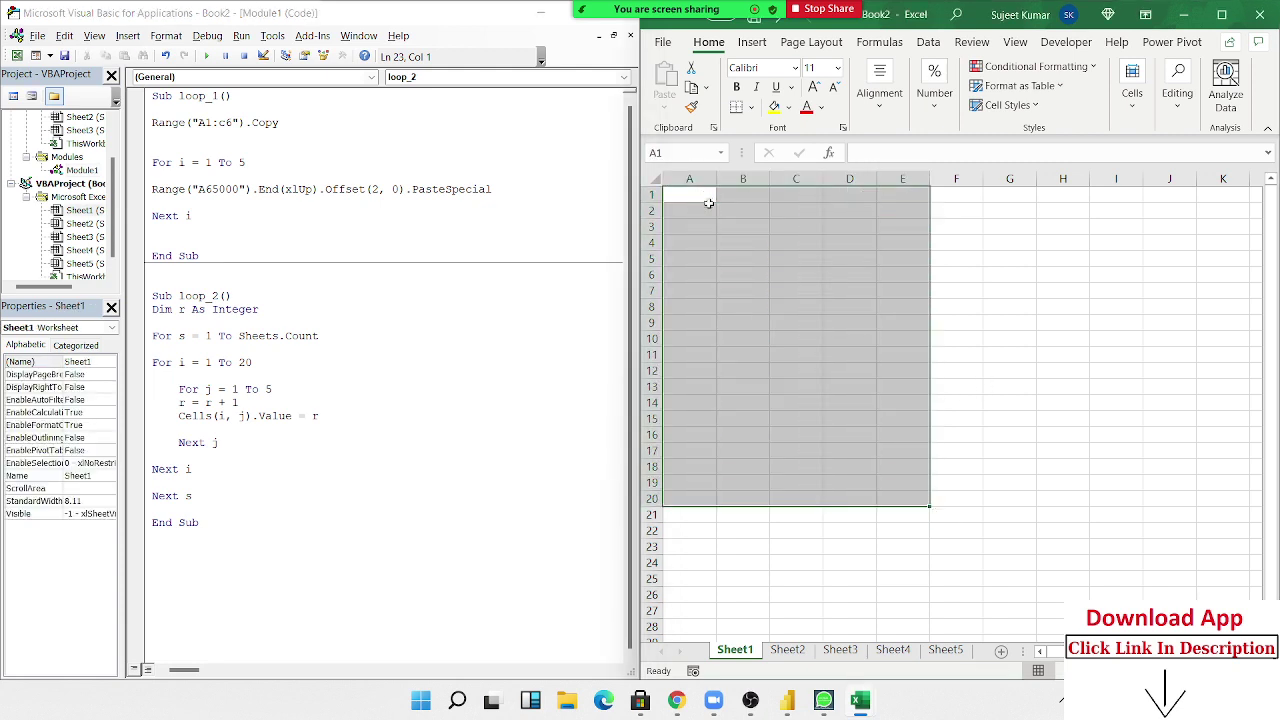
# Add 'Sheets(s).Activate' under the For s line and run loop_2 again
pyautogui.click(35, 412)
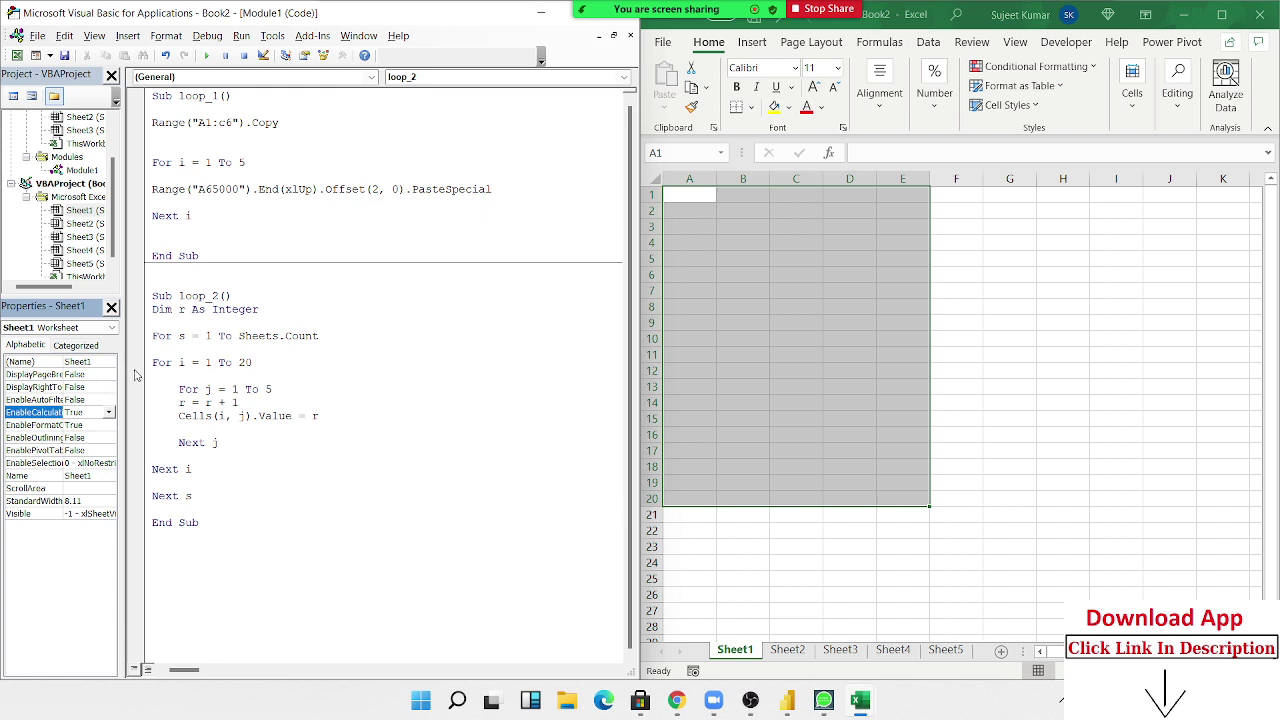
pyautogui.click(153, 352)
pyautogui.press('Return')
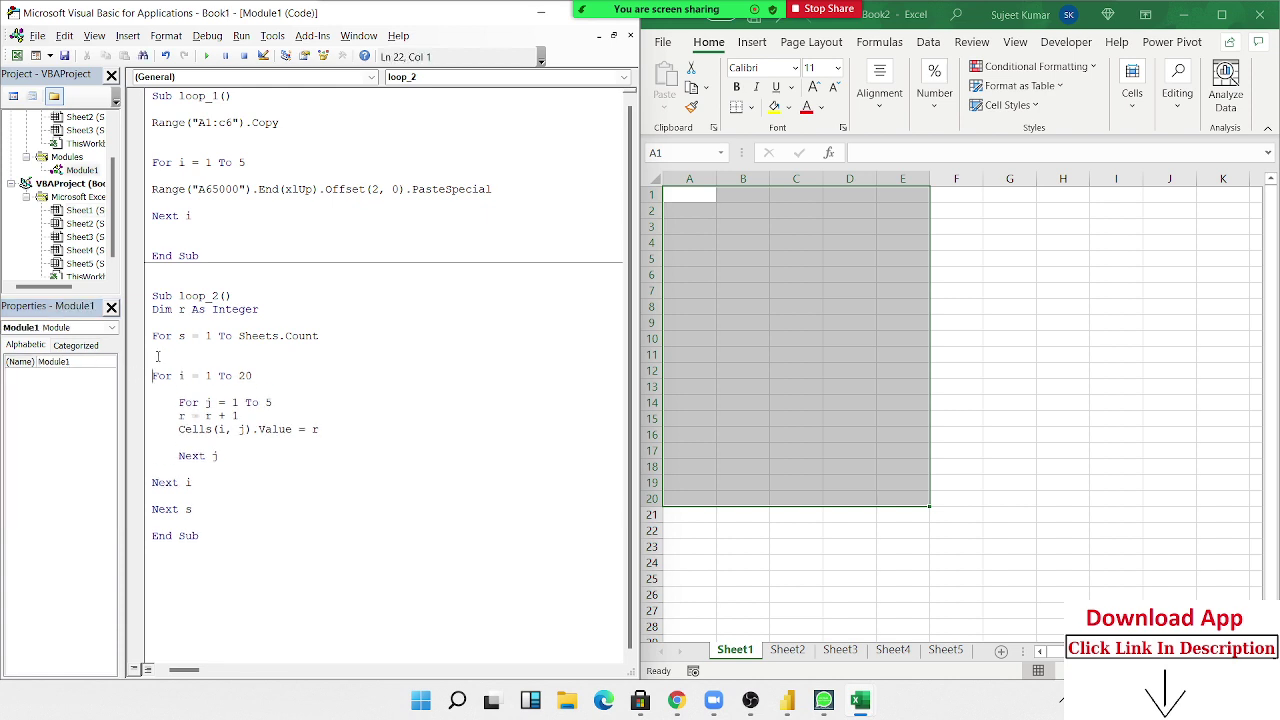
pyautogui.write('sheet')
pyautogui.write('s(i')
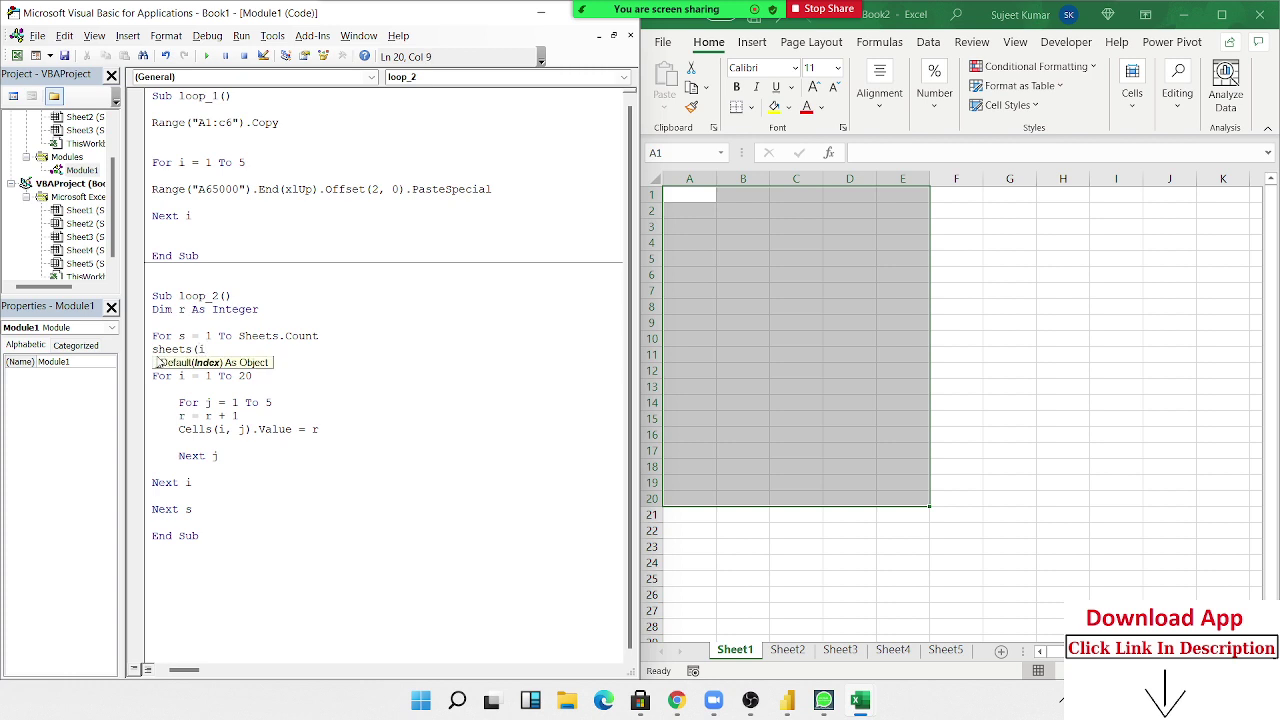
pyautogui.write(')')
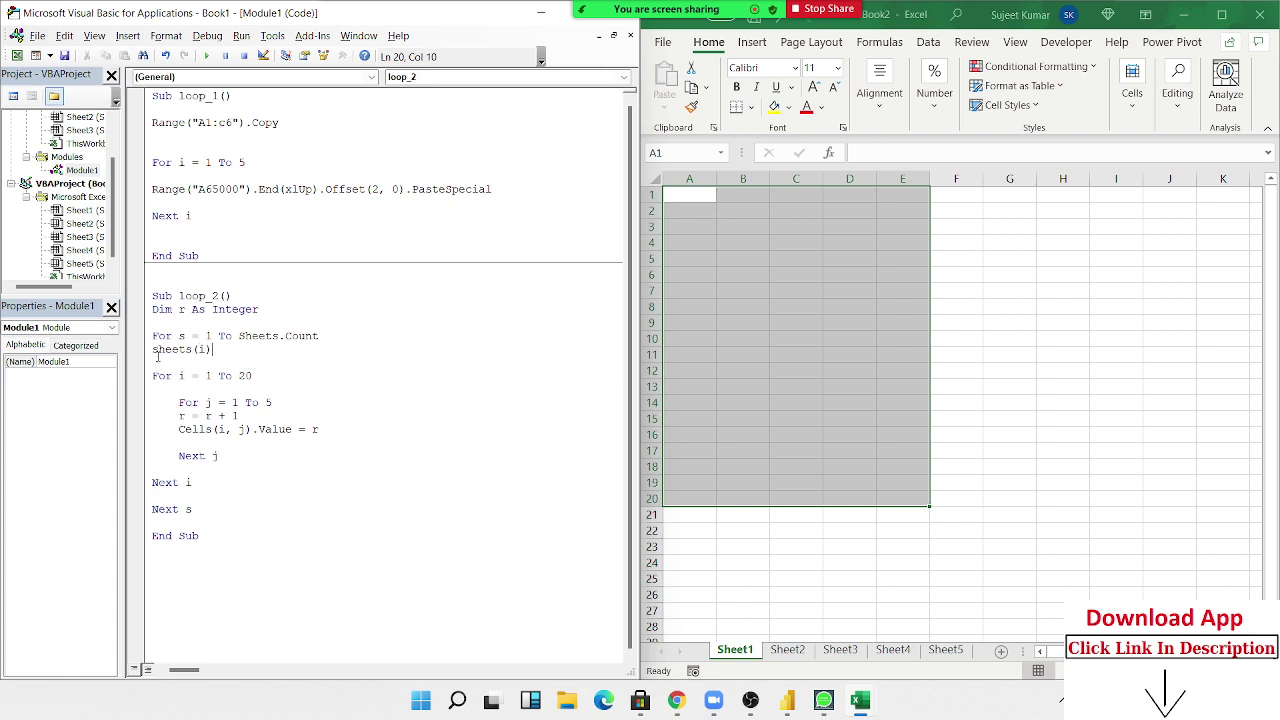
pyautogui.press('BackSpace')
pyautogui.press('BackSpace')
pyautogui.write('s).')
pyautogui.write('a')
pyautogui.write('ctivate')
pyautogui.press('Return')
pyautogui.click(206, 57)
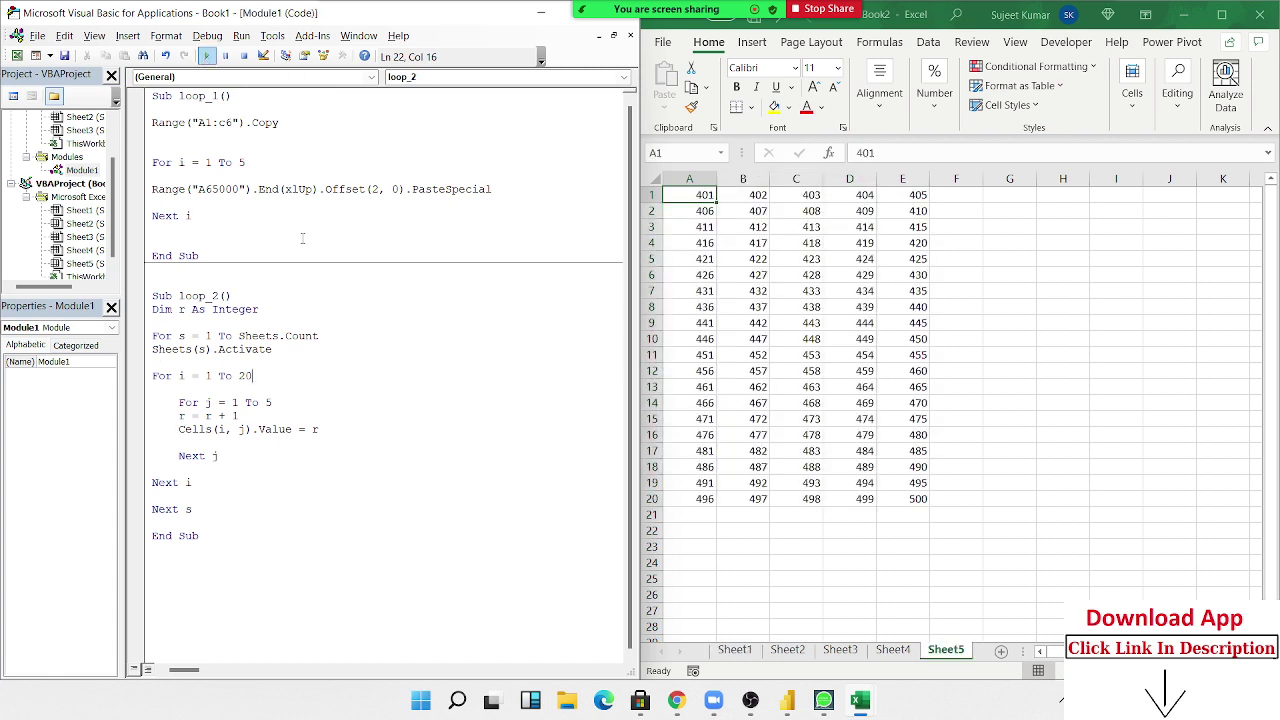
# Check Sheet1 holds 1–100 and Sheet2 holds 101–200
pyautogui.click(734, 650)
pyautogui.click(787, 650)
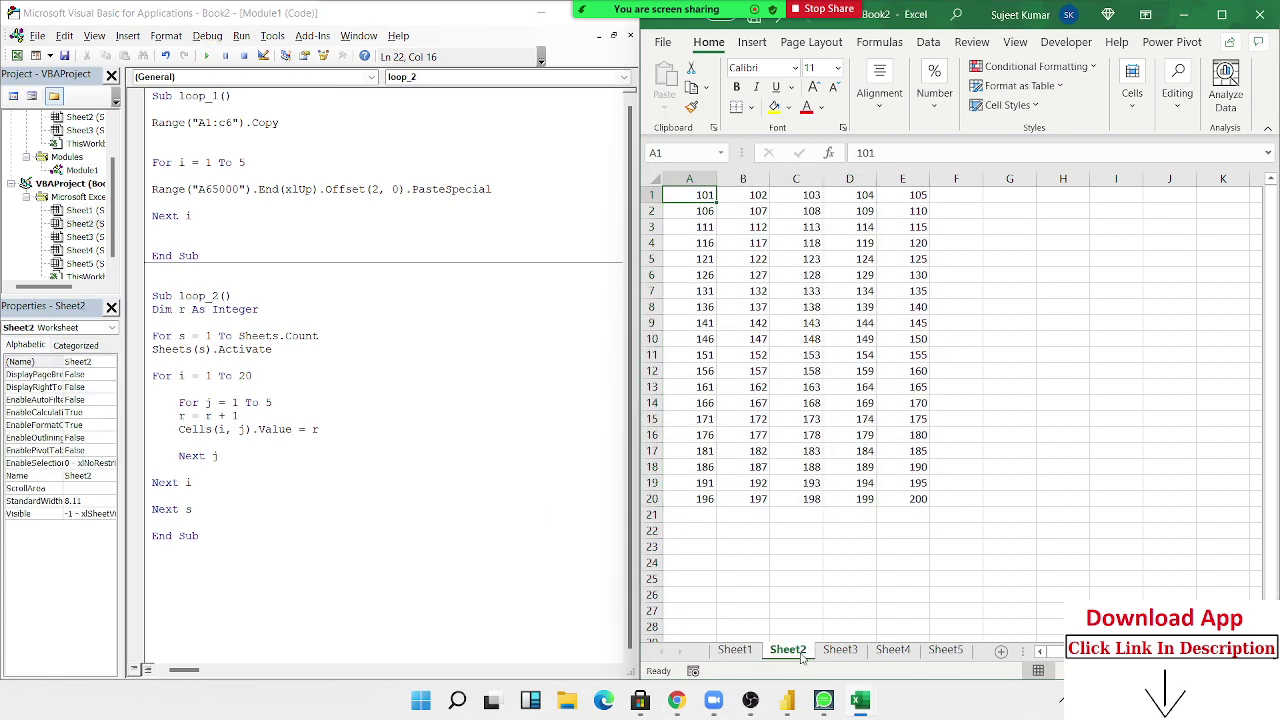
pyautogui.click(736, 650)
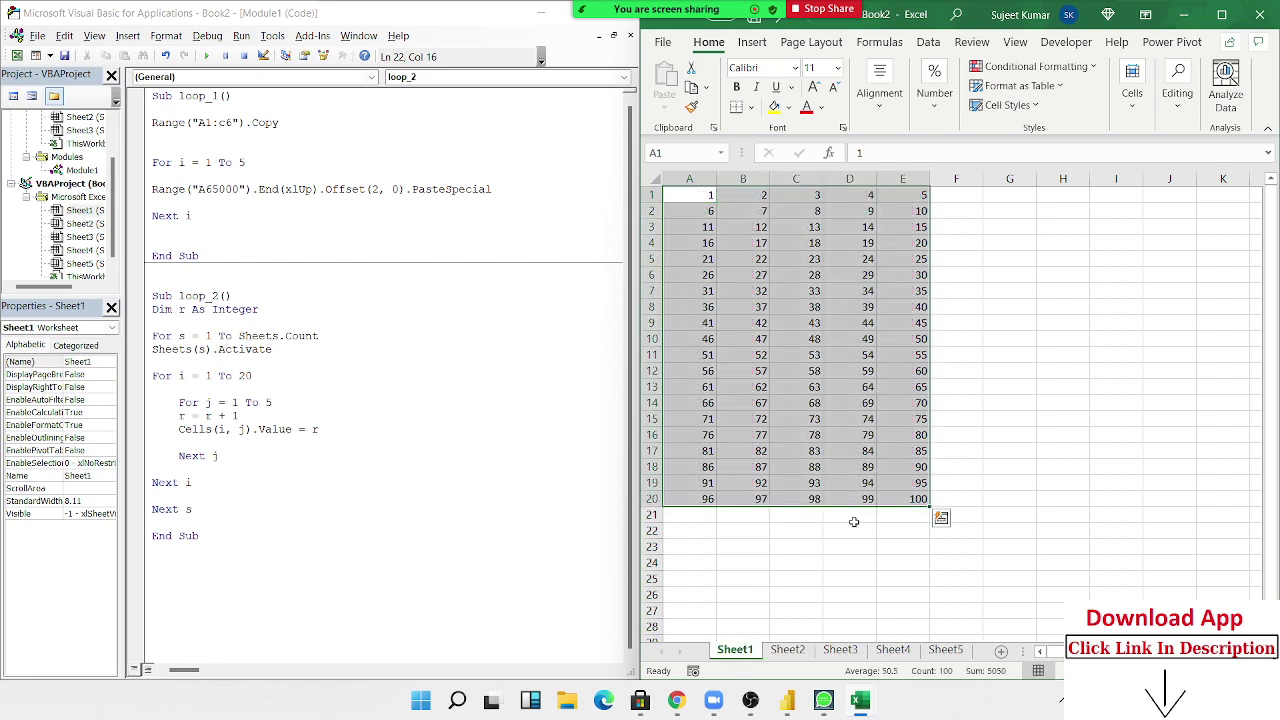
pyautogui.click(797, 651)
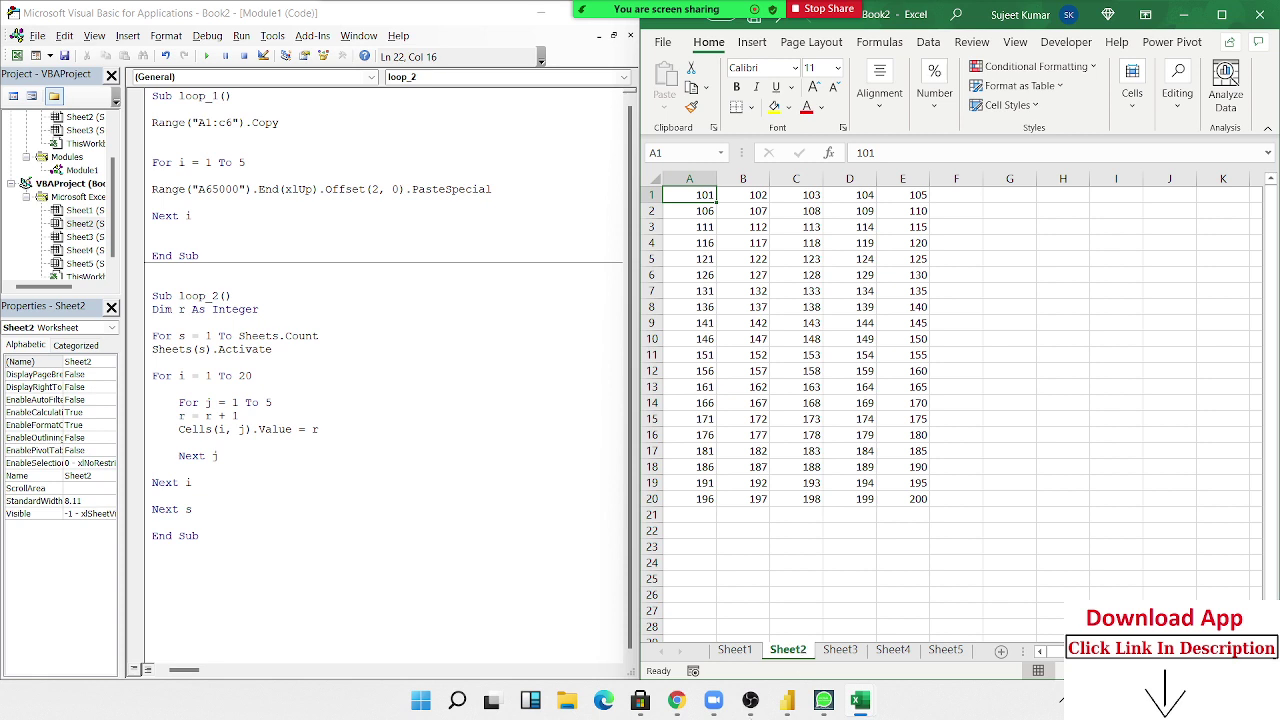
# Review loop_2's r counter and compare Sheet1's values 1 to 100 with Sheet2's
pyautogui.click(185, 405)
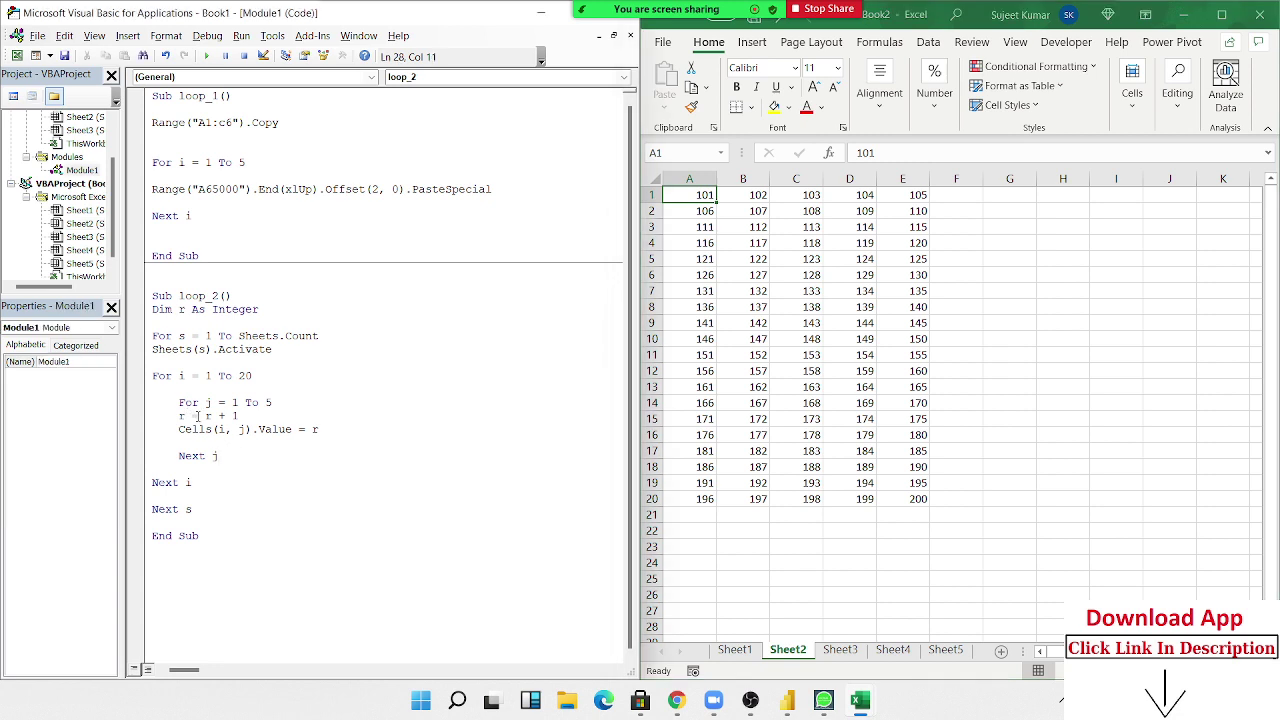
pyautogui.doubleClick(200, 483)
pyautogui.moveTo(266, 441); pyautogui.dragTo(319, 432)
pyautogui.click(735, 651)
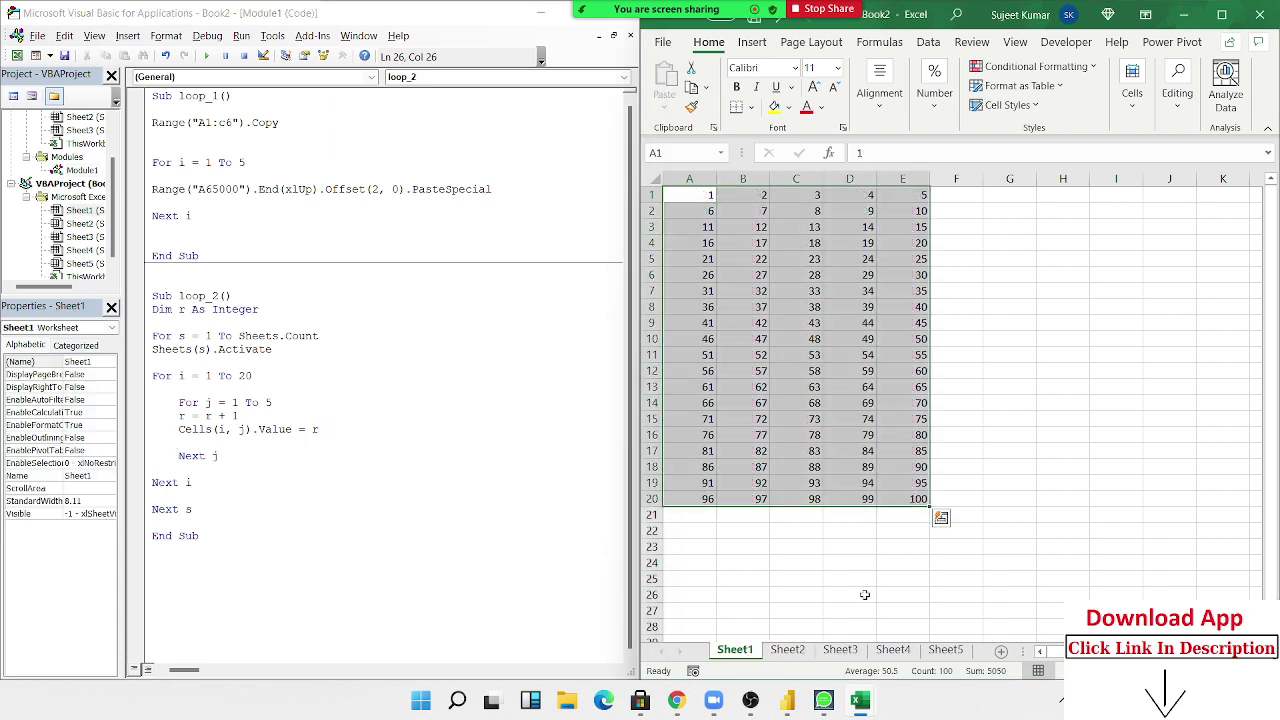
pyautogui.click(918, 500)
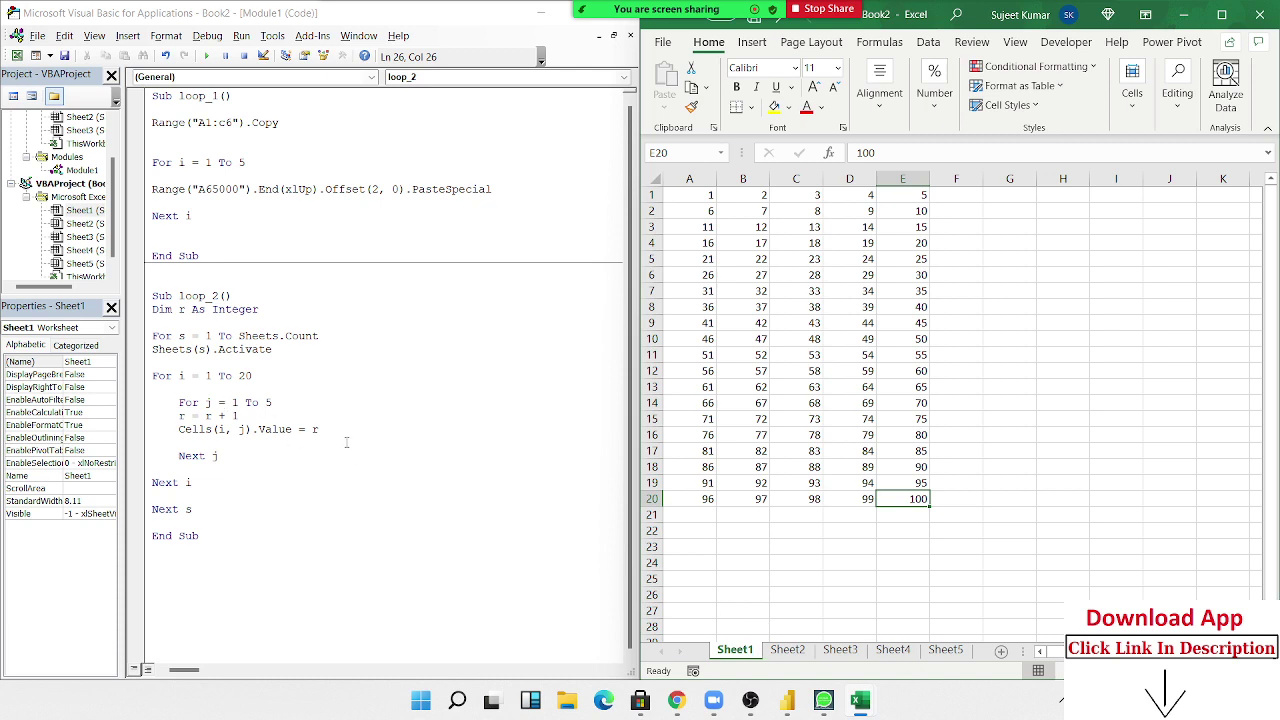
pyautogui.click(776, 652)
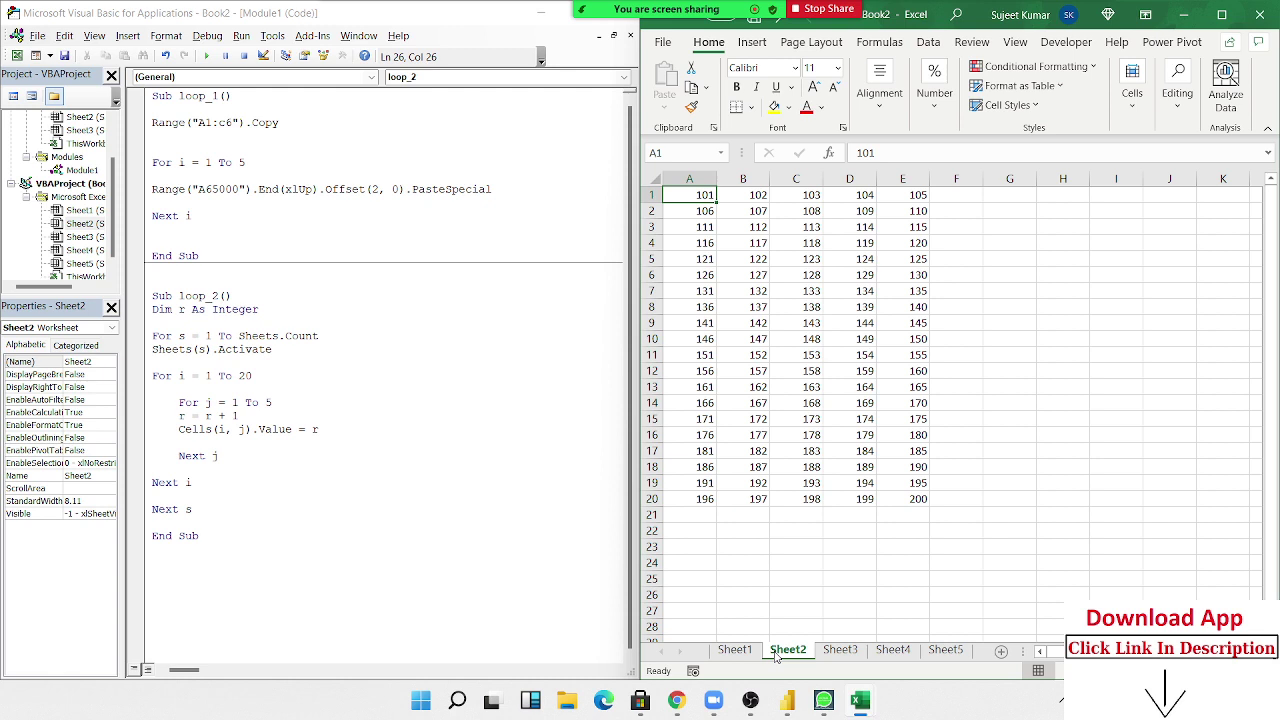
# Add an r = 0 line below Next i, just before Next s
pyautogui.click(171, 493)
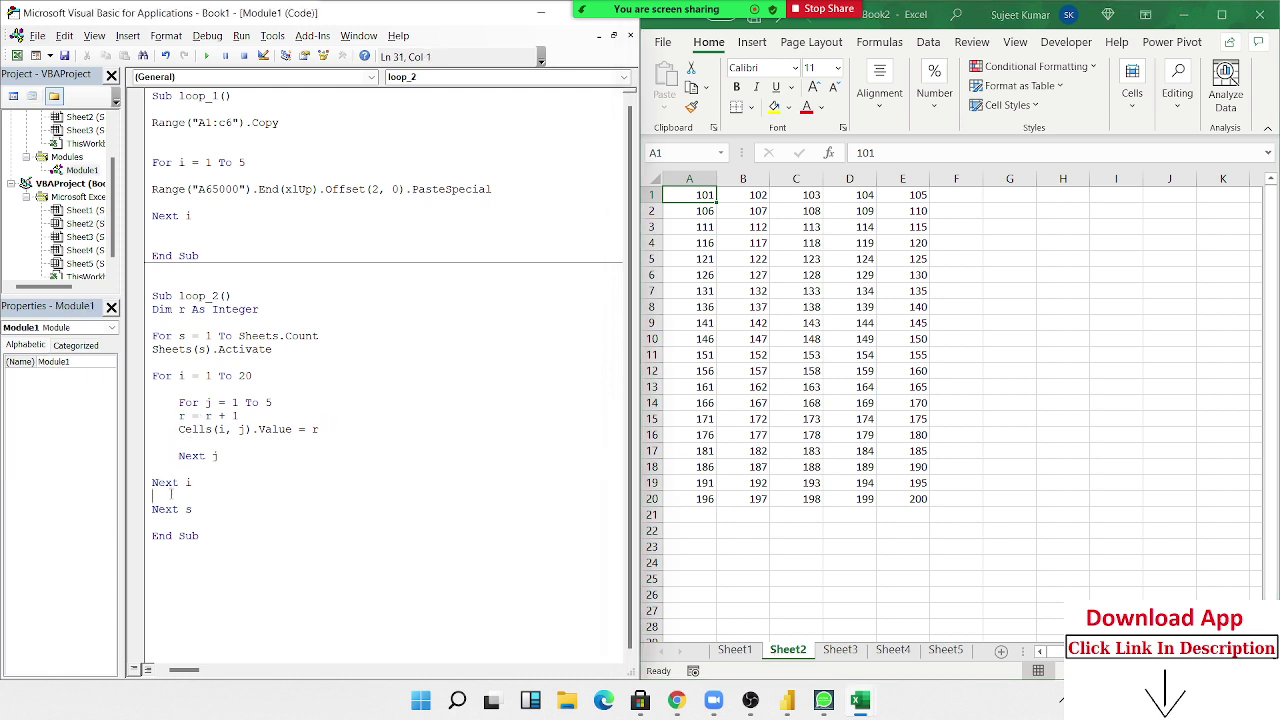
pyautogui.press('Return')
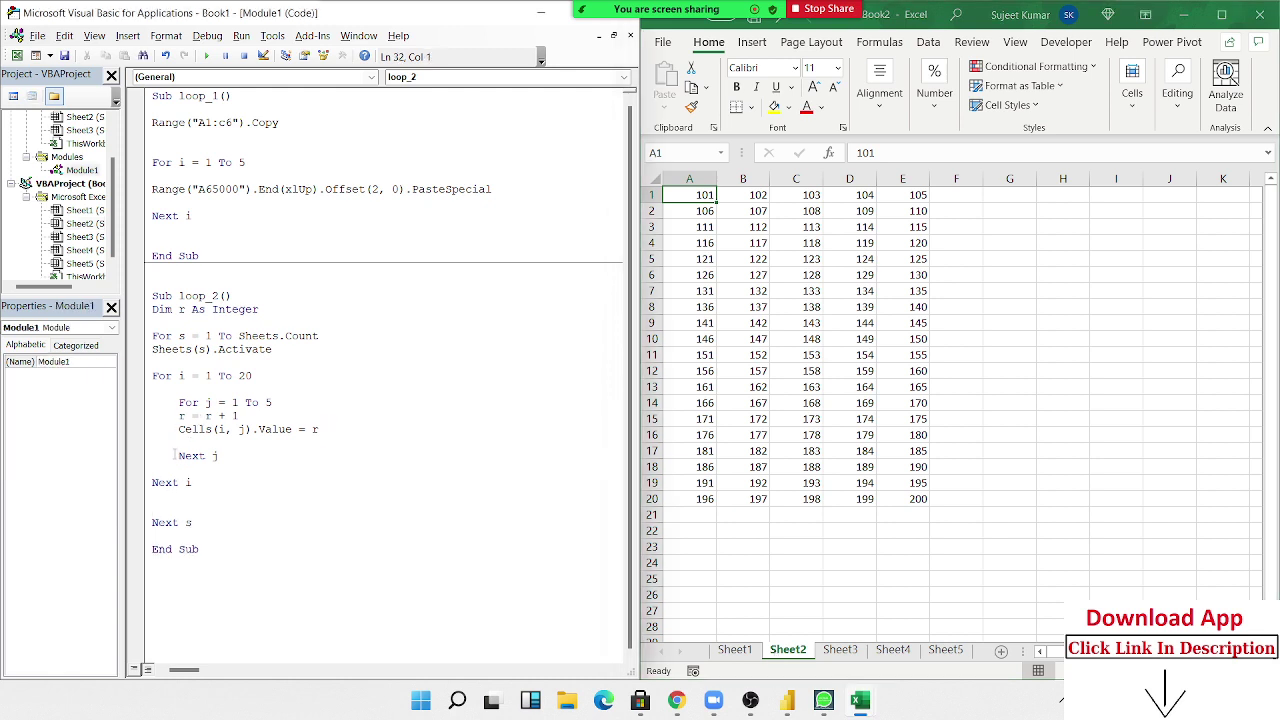
pyautogui.write('r=')
pyautogui.write('0')
pyautogui.press('Return')
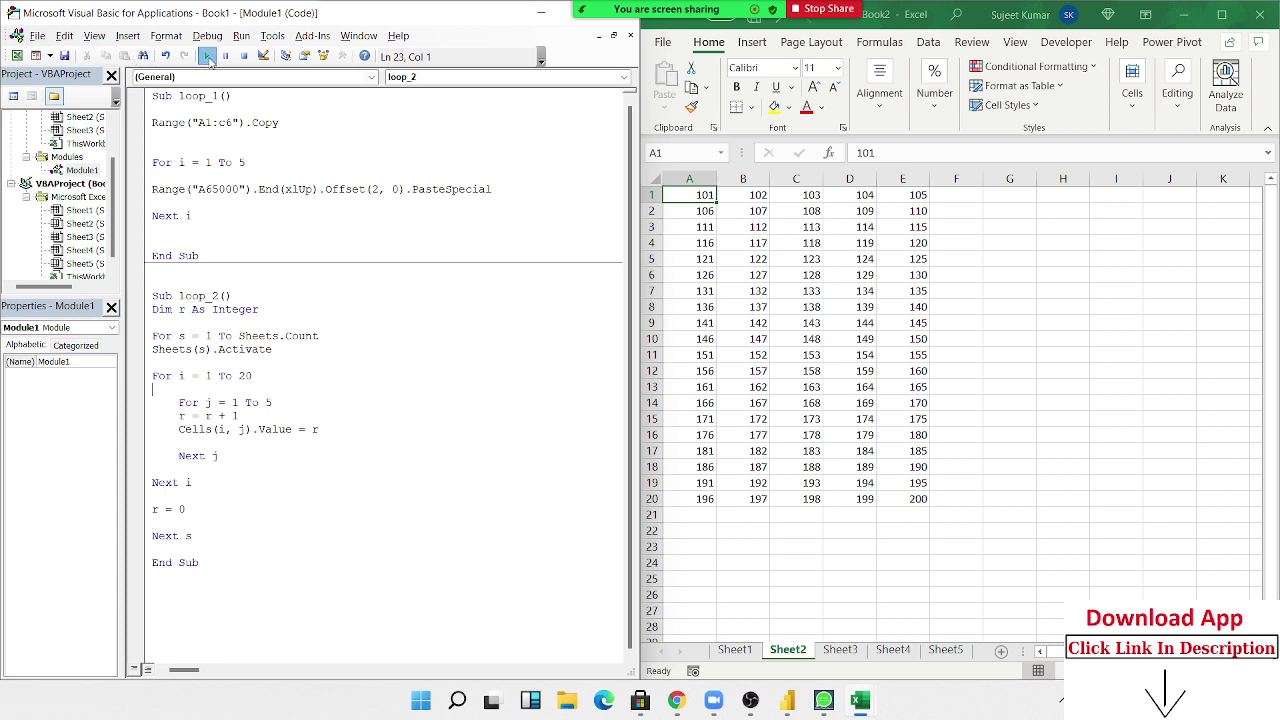
# Run loop_2 and check the results on Sheet1 through Sheet5
pyautogui.click(208, 56)
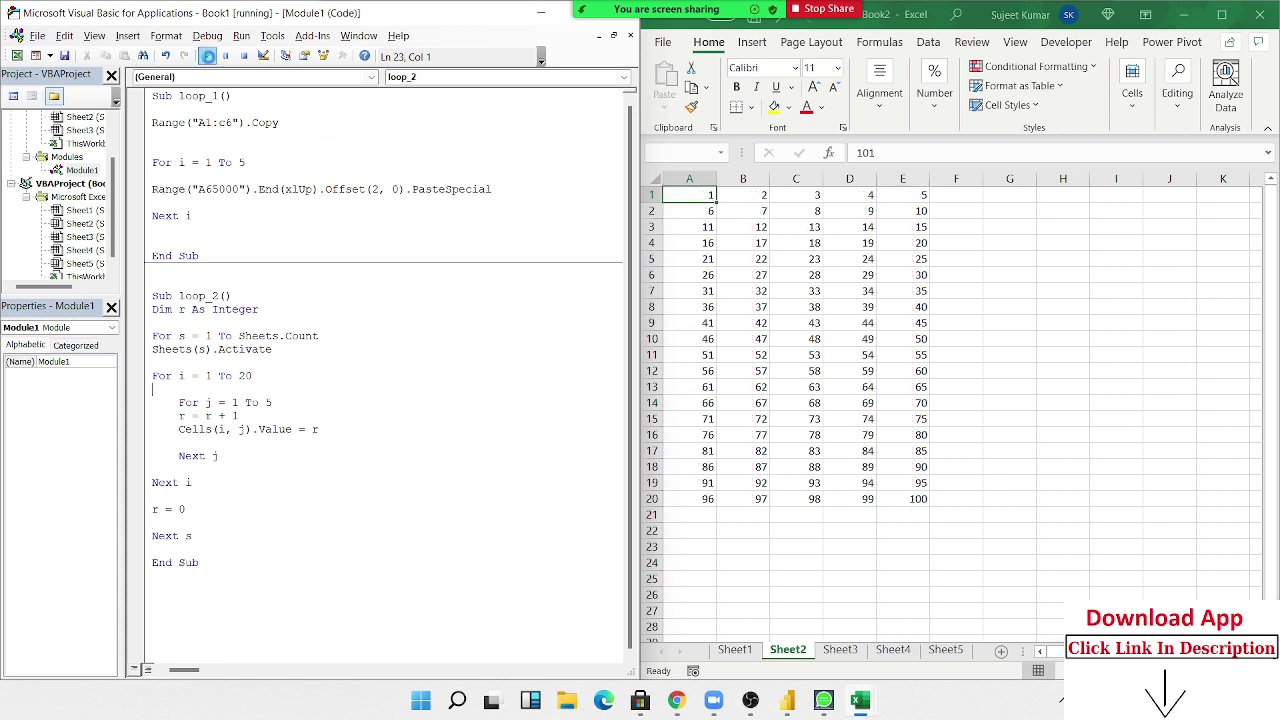
pyautogui.click(752, 650)
pyautogui.click(787, 650)
pyautogui.click(840, 650)
pyautogui.click(893, 650)
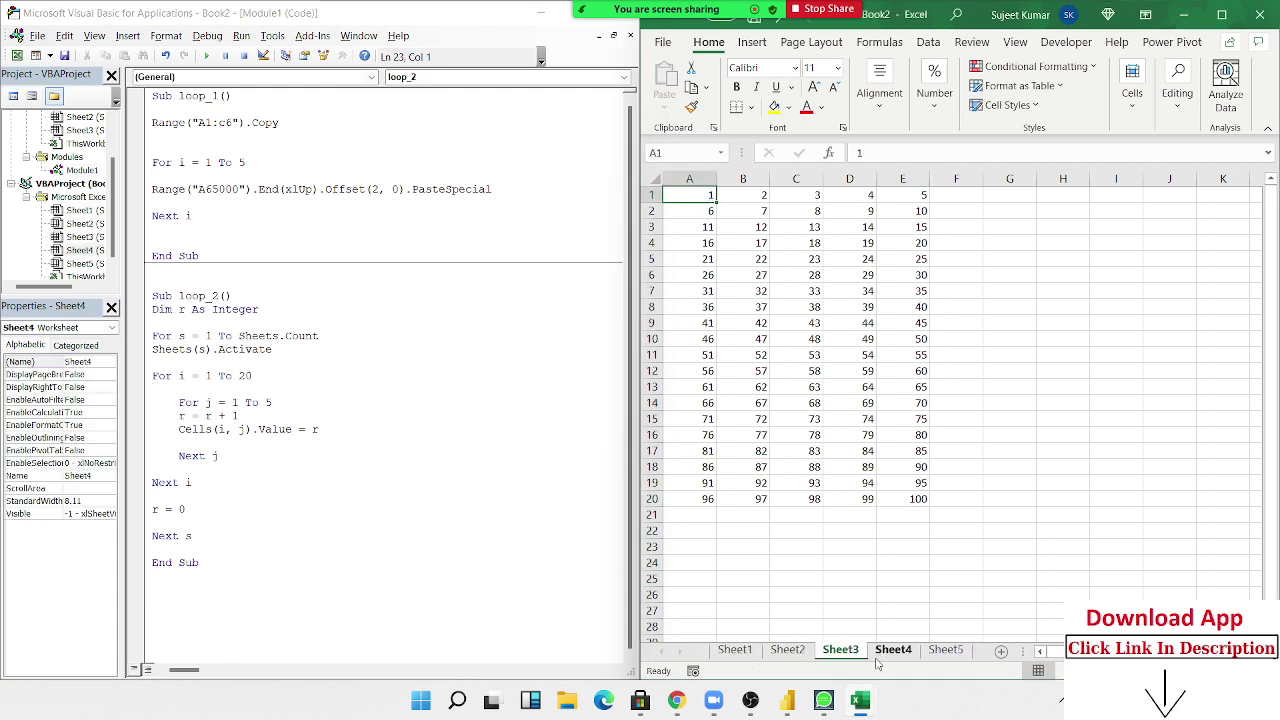
pyautogui.click(946, 652)
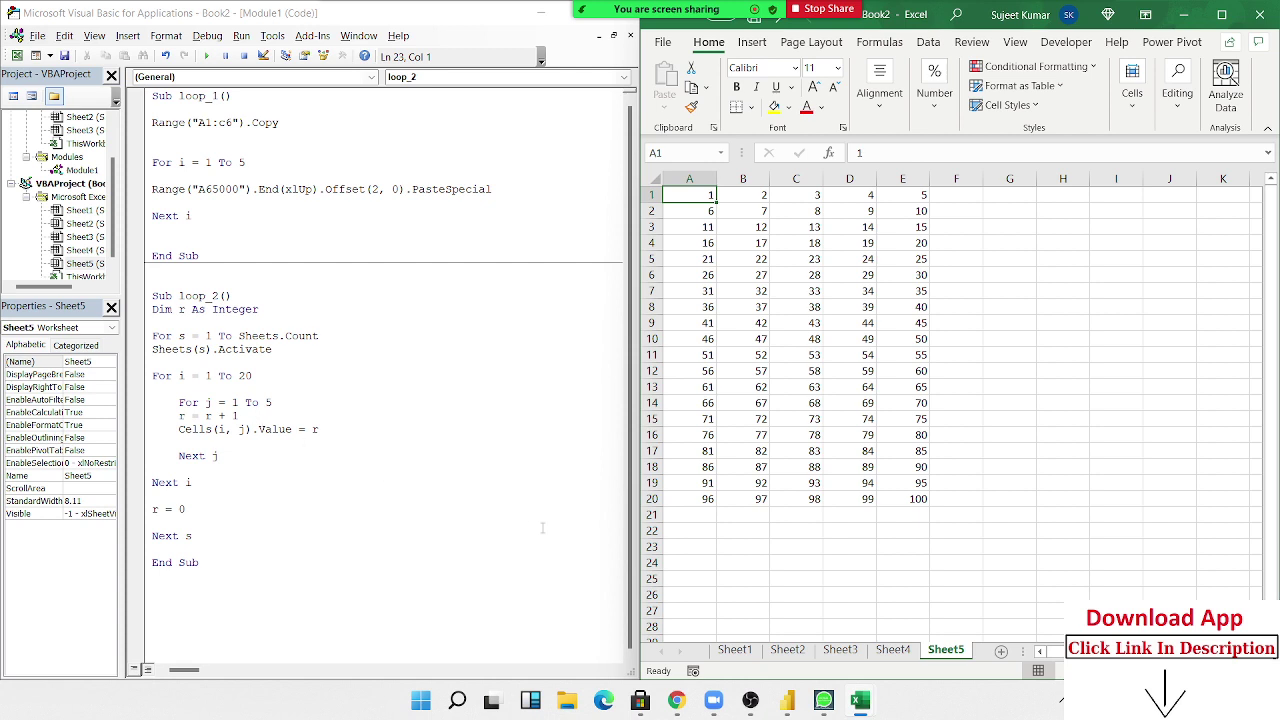
# Back on Sheet1, select the column A and first-row values, then highlight the For i = 1 To 20 line
pyautogui.press('F5')
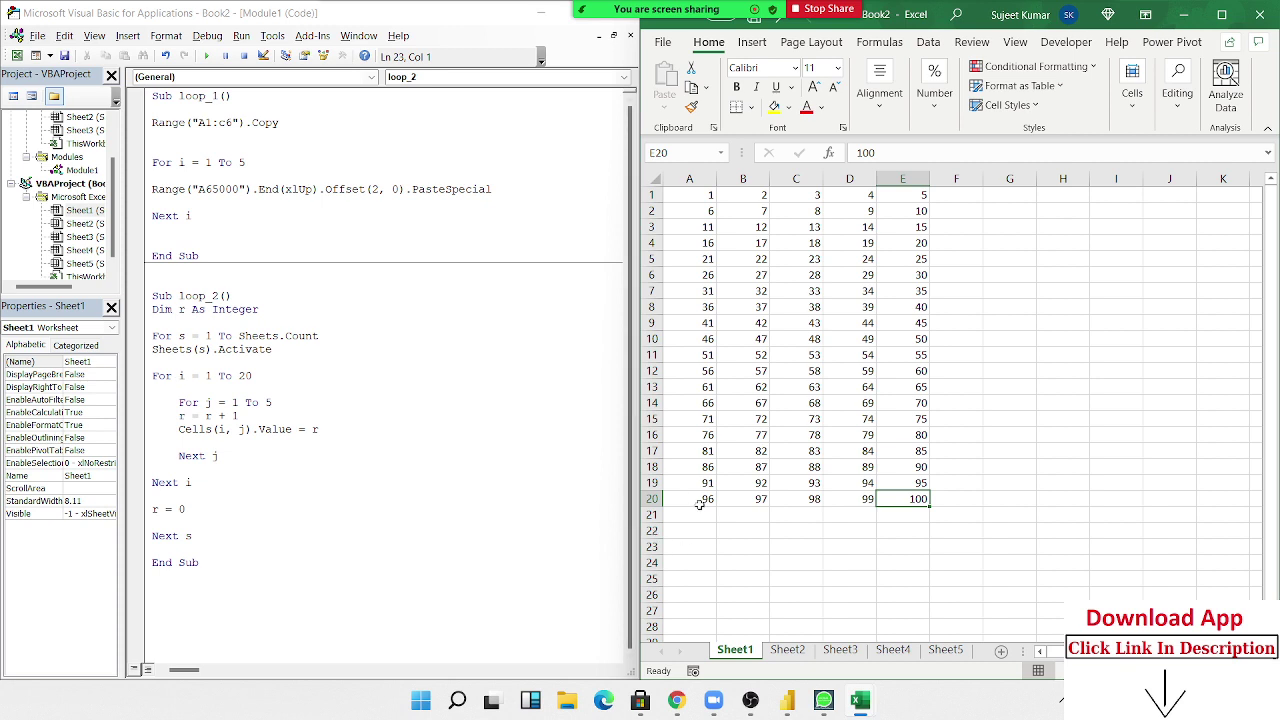
pyautogui.click(697, 279)
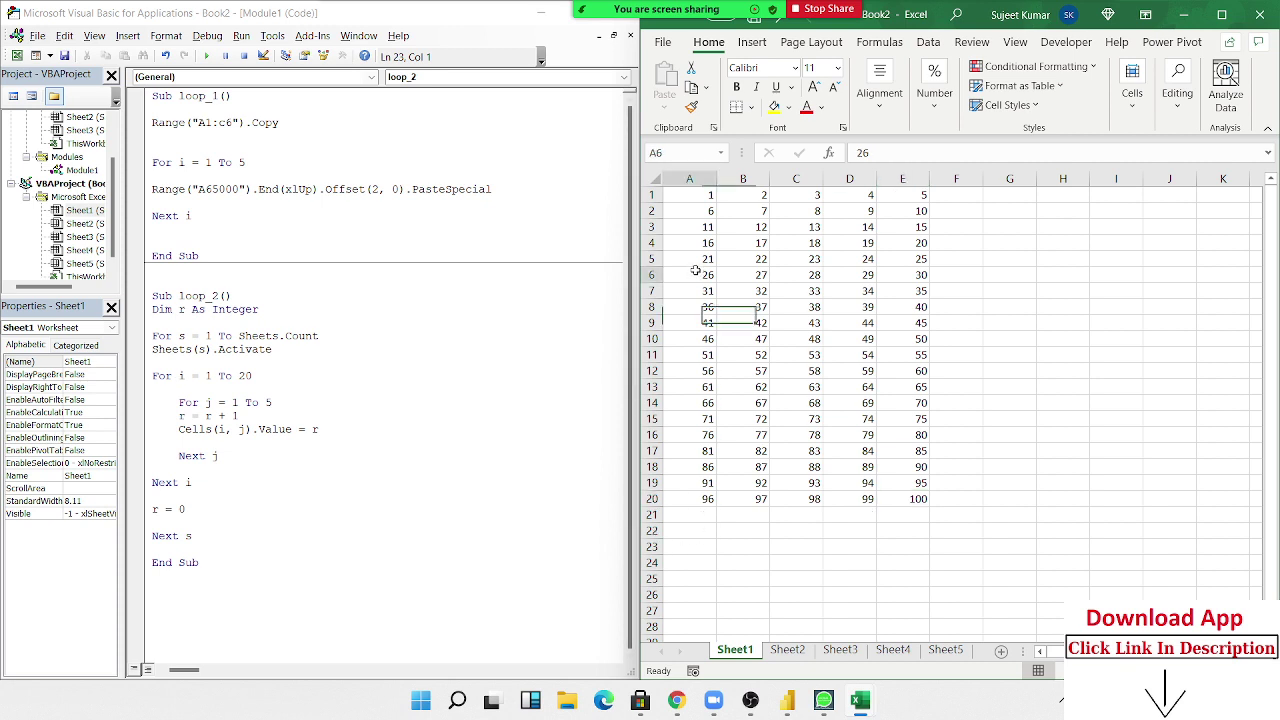
pyautogui.click(690, 179)
pyautogui.moveTo(700, 195); pyautogui.dragTo(703, 500)
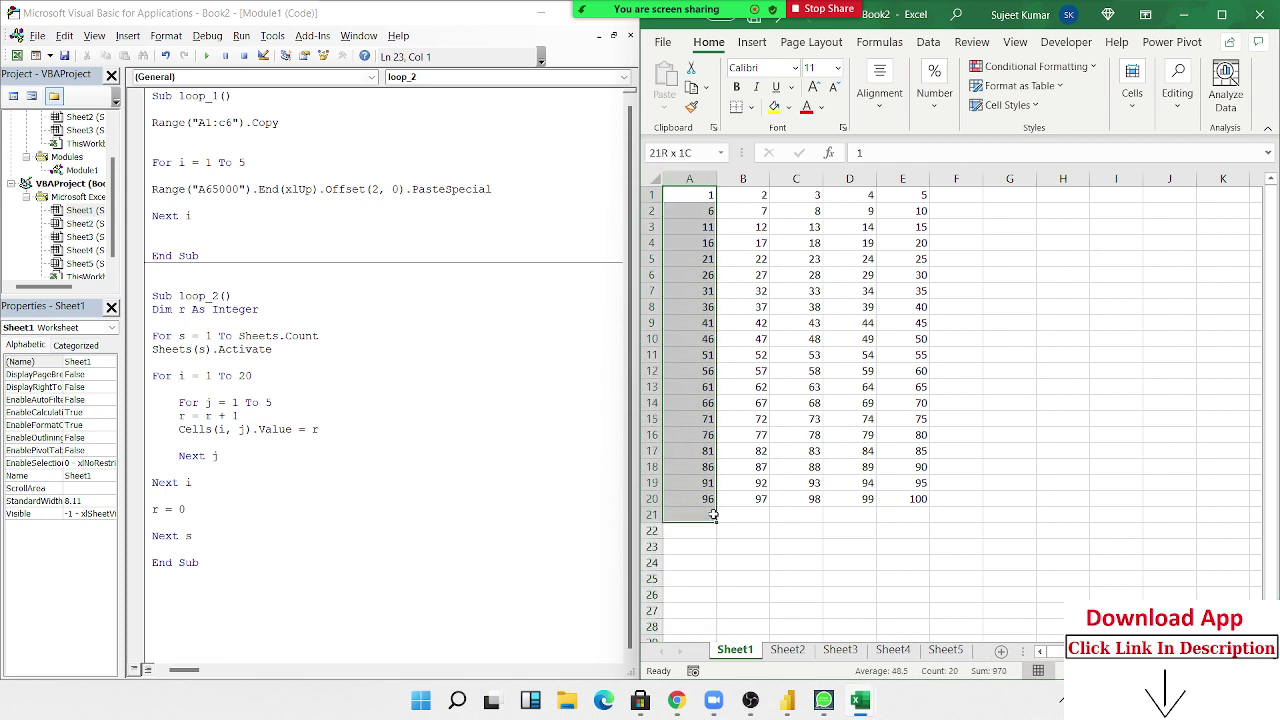
pyautogui.click(690, 195)
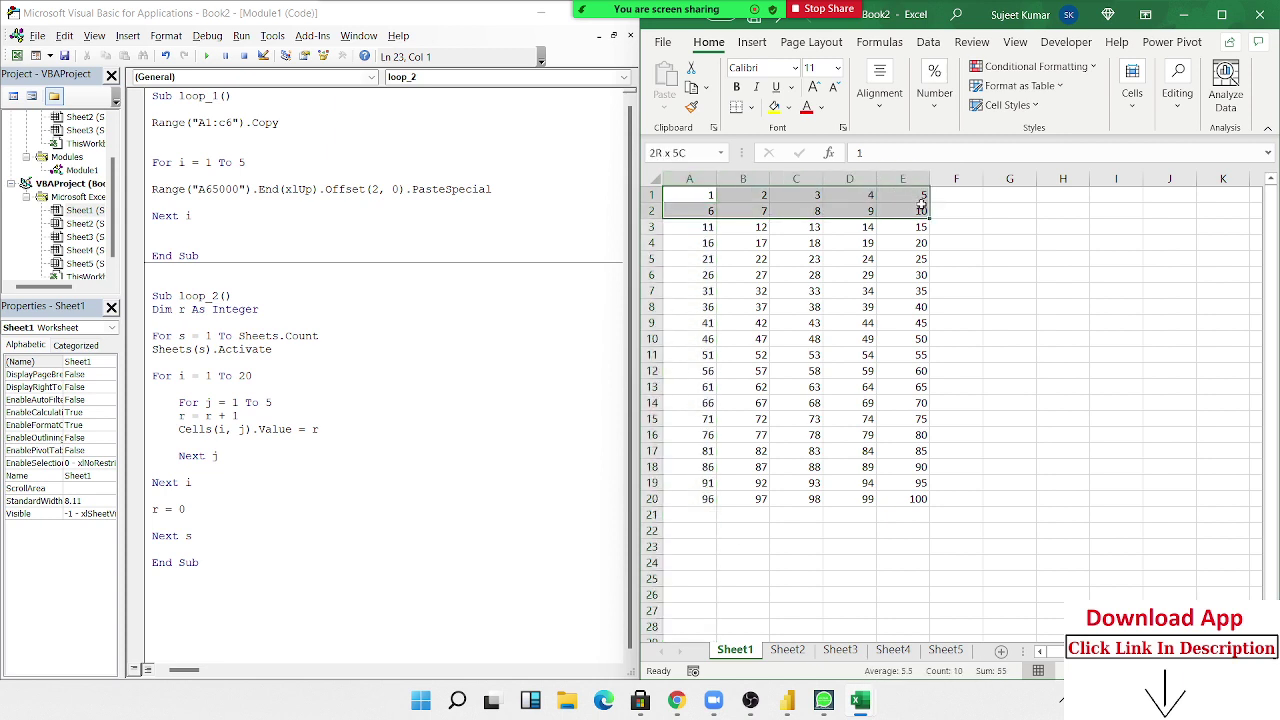
pyautogui.moveTo(760, 198); pyautogui.dragTo(922, 198)
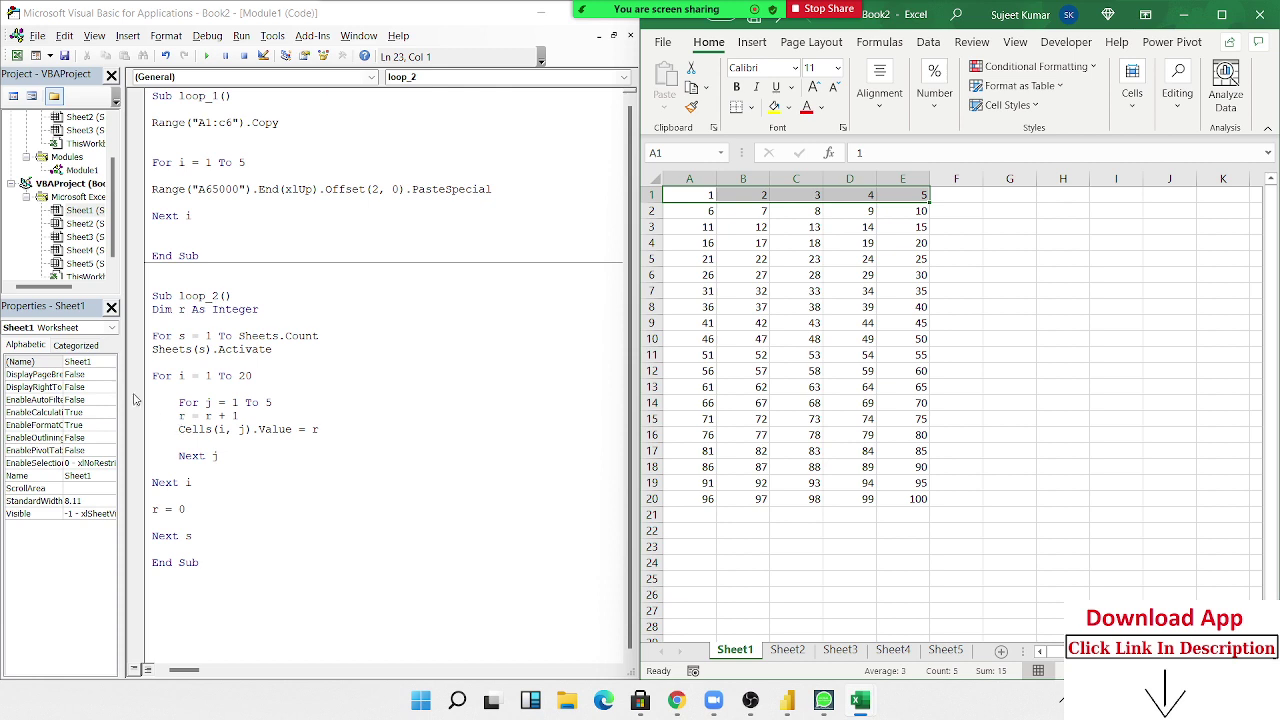
pyautogui.click(235, 362)
pyautogui.moveTo(152, 376); pyautogui.dragTo(253, 377)
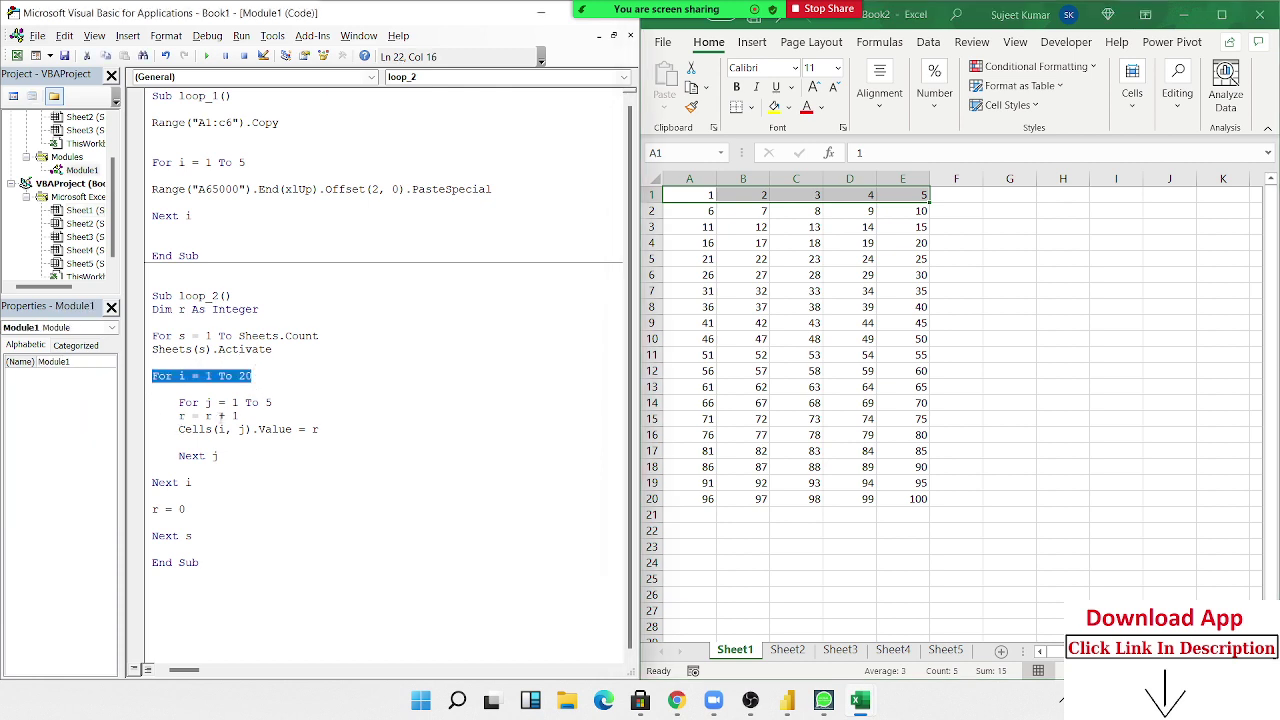
pyautogui.click(213, 402)
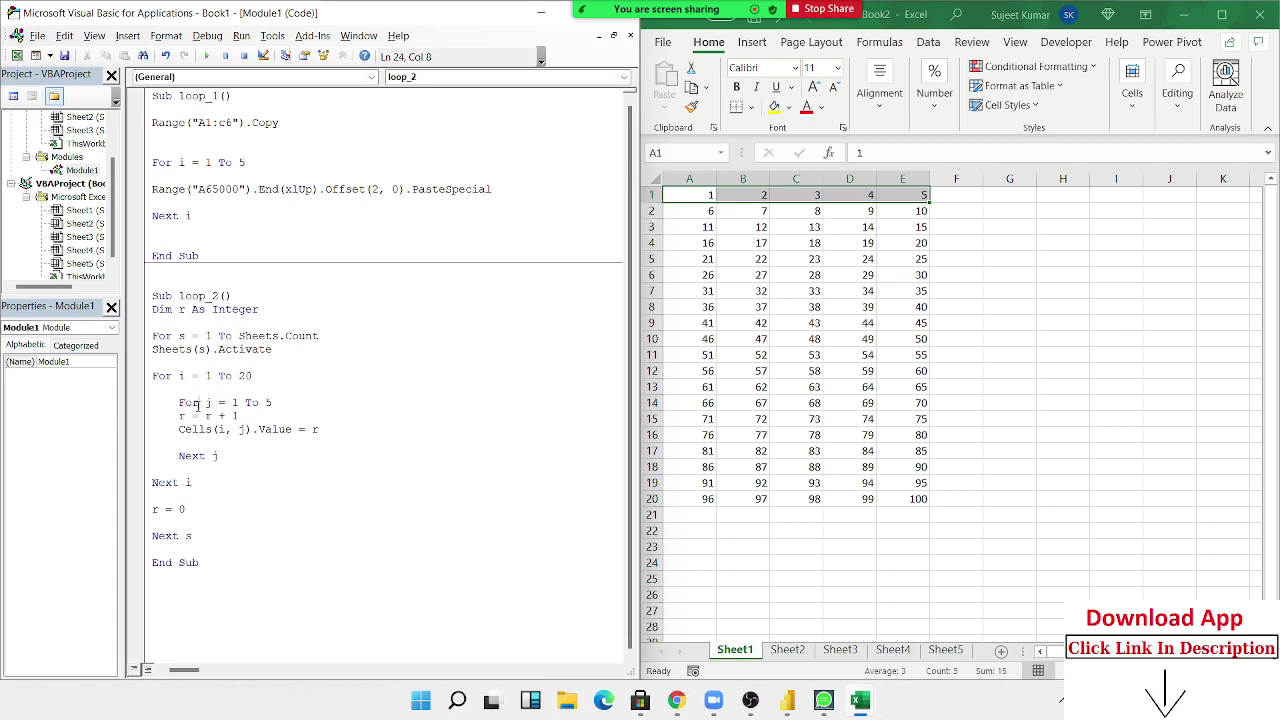
pyautogui.moveTo(205, 402)
pyautogui.mouseDown()
pyautogui.moveTo(330, 415)
pyautogui.moveTo(337, 402)
pyautogui.mouseUp()
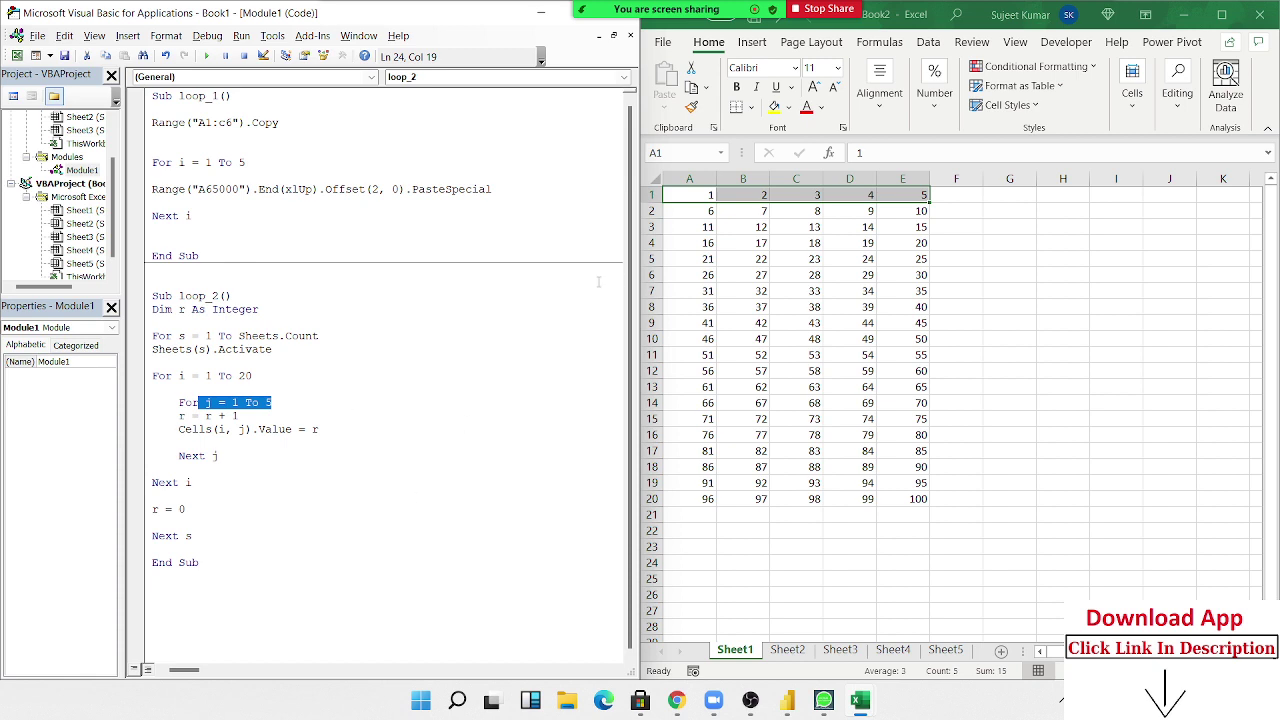
pyautogui.click(740, 275)
pyautogui.click(719, 333)
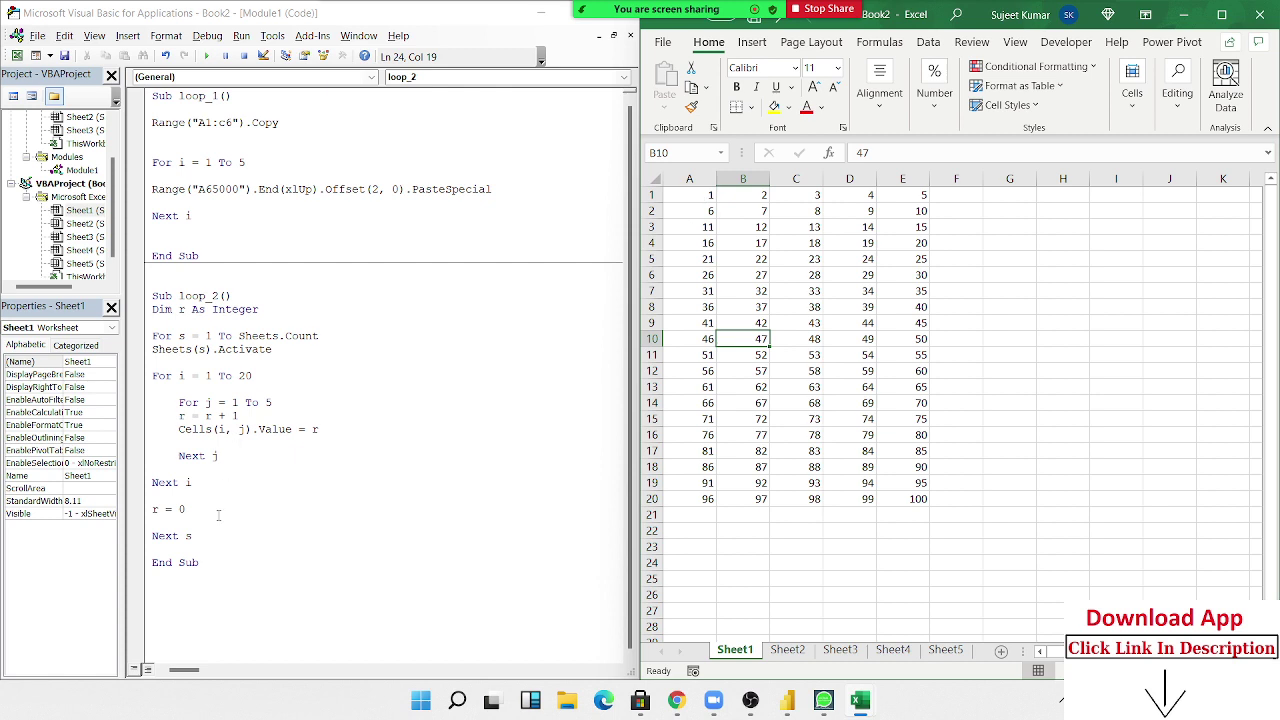
# Add blank lines below loop_2, clear A1:E20, and enter =RANDBETWEEN(10,90) in A1
pyautogui.click(211, 580)
pyautogui.press('Return')
pyautogui.press('Return')
pyautogui.press('Return')
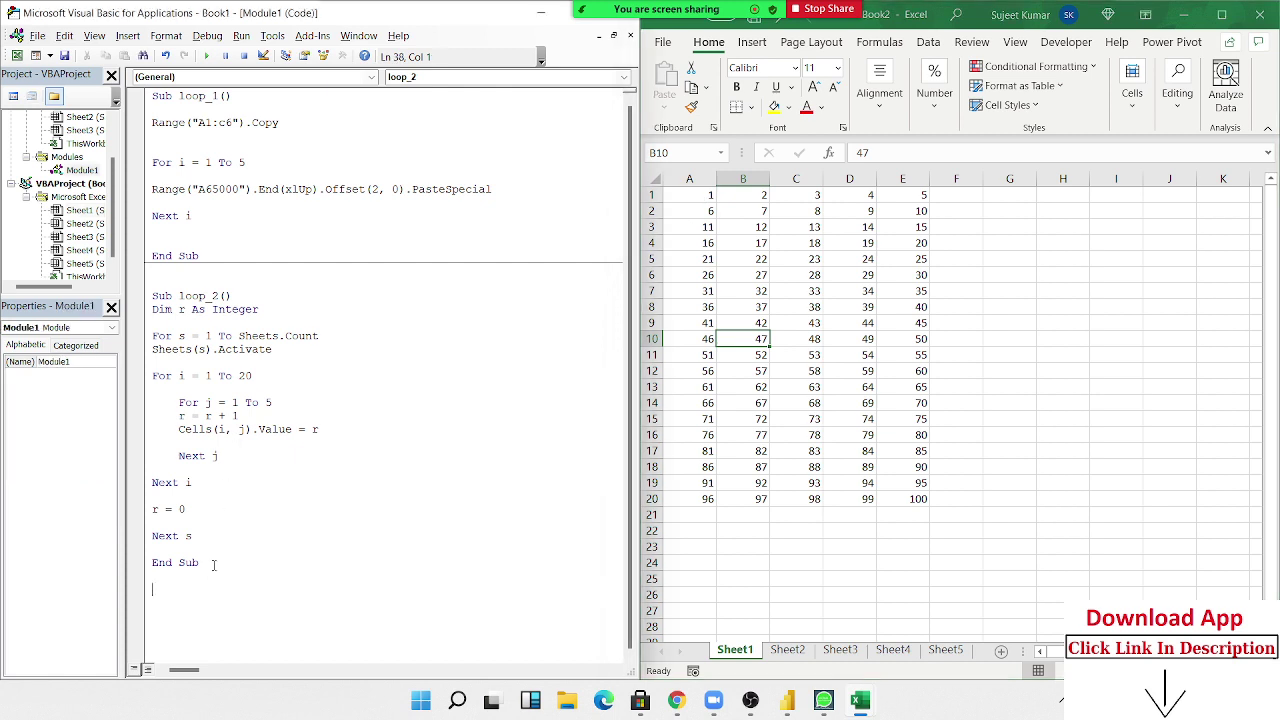
pyautogui.press('Return')
pyautogui.press('Return')
pyautogui.press('Return')
pyautogui.press('Return')
pyautogui.press('Return')
pyautogui.press('Return')
pyautogui.press('Return')
pyautogui.press('Return')
pyautogui.press('Return')
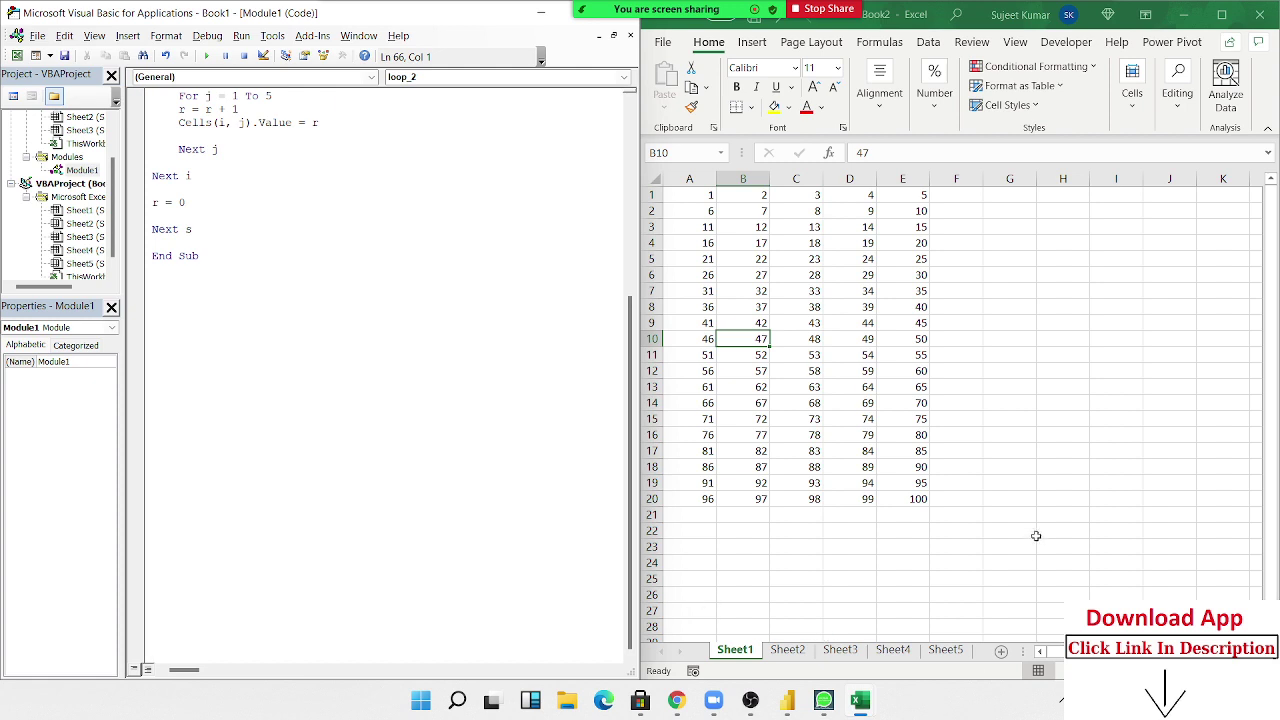
pyautogui.moveTo(901, 497); pyautogui.dragTo(668, 196)
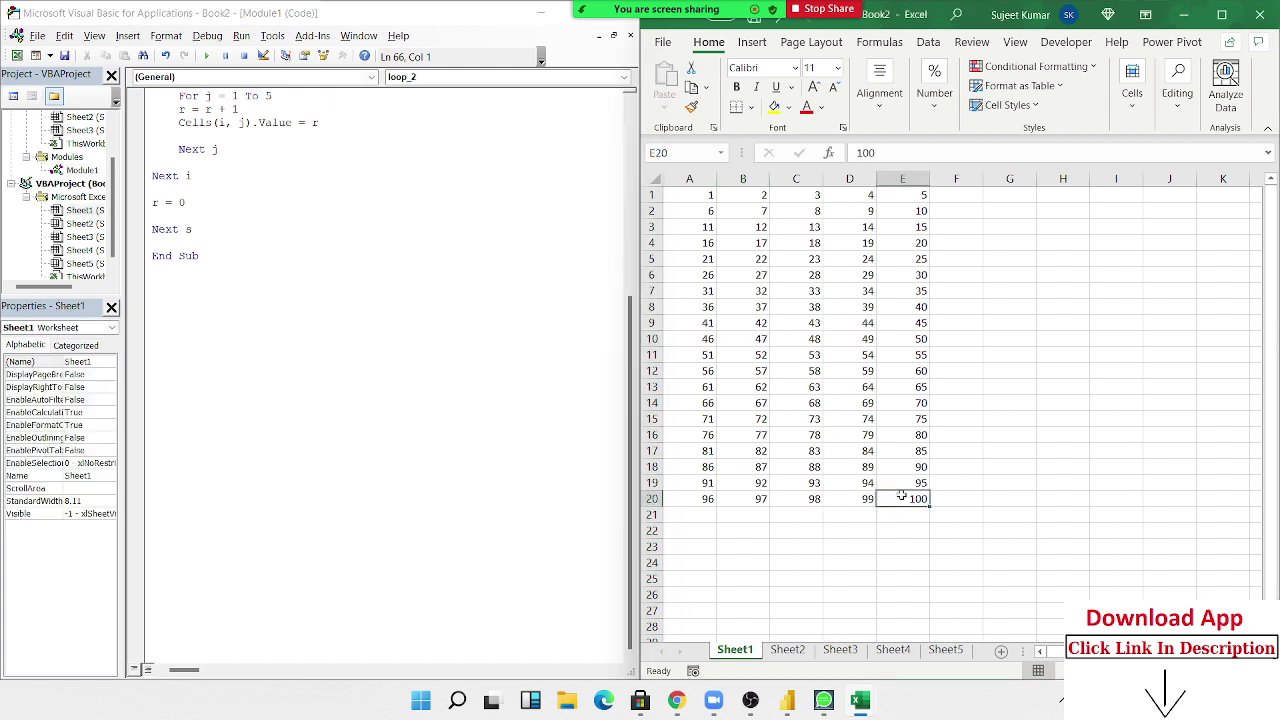
pyautogui.press('Delete')
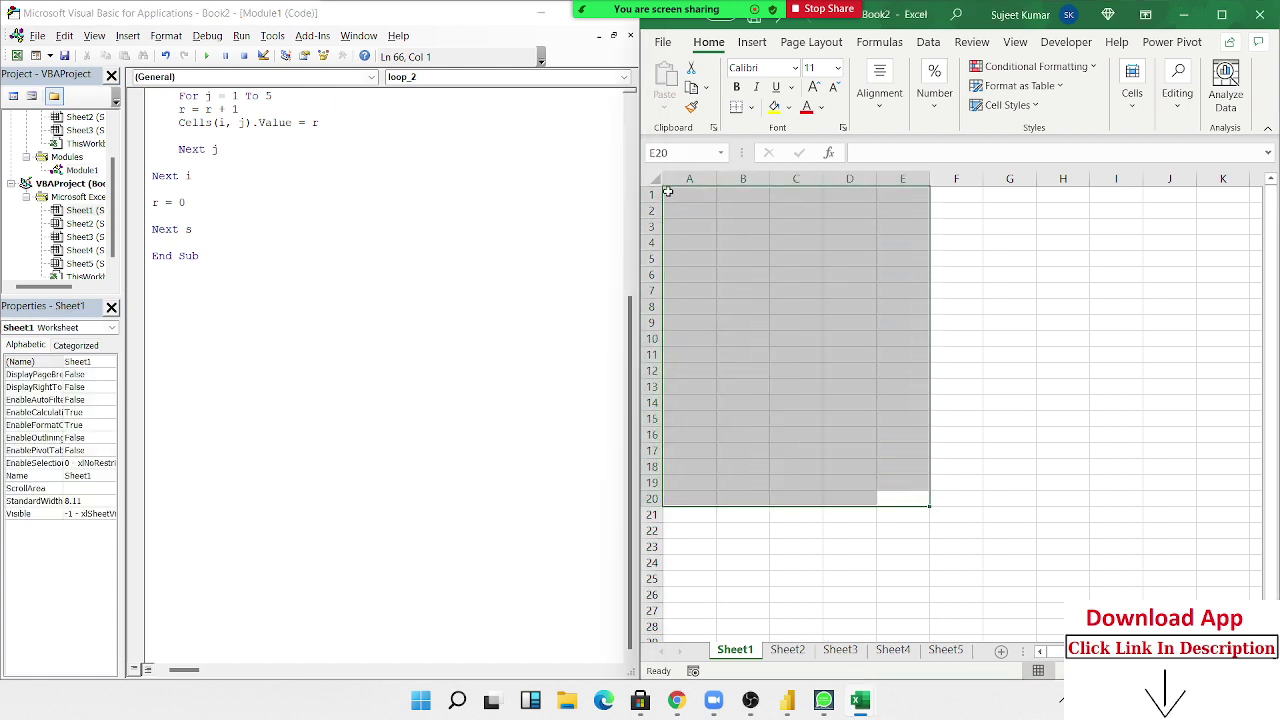
pyautogui.click(670, 193)
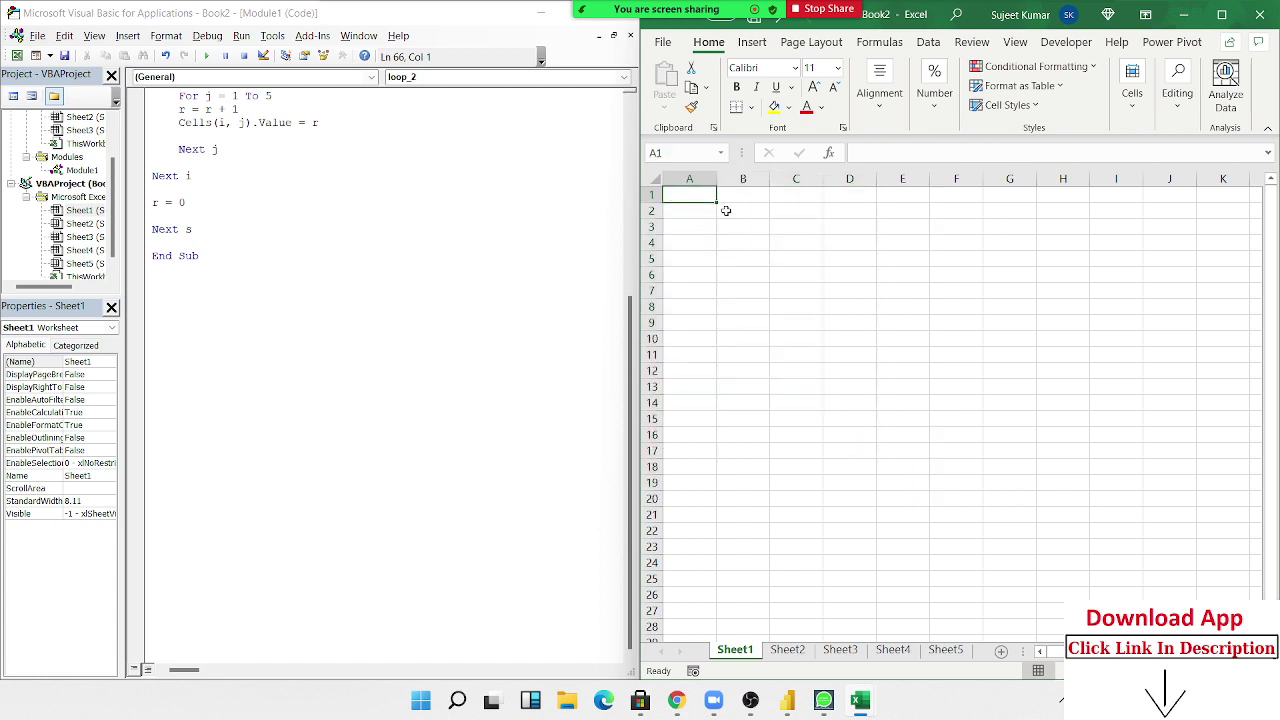
pyautogui.write('=ra')
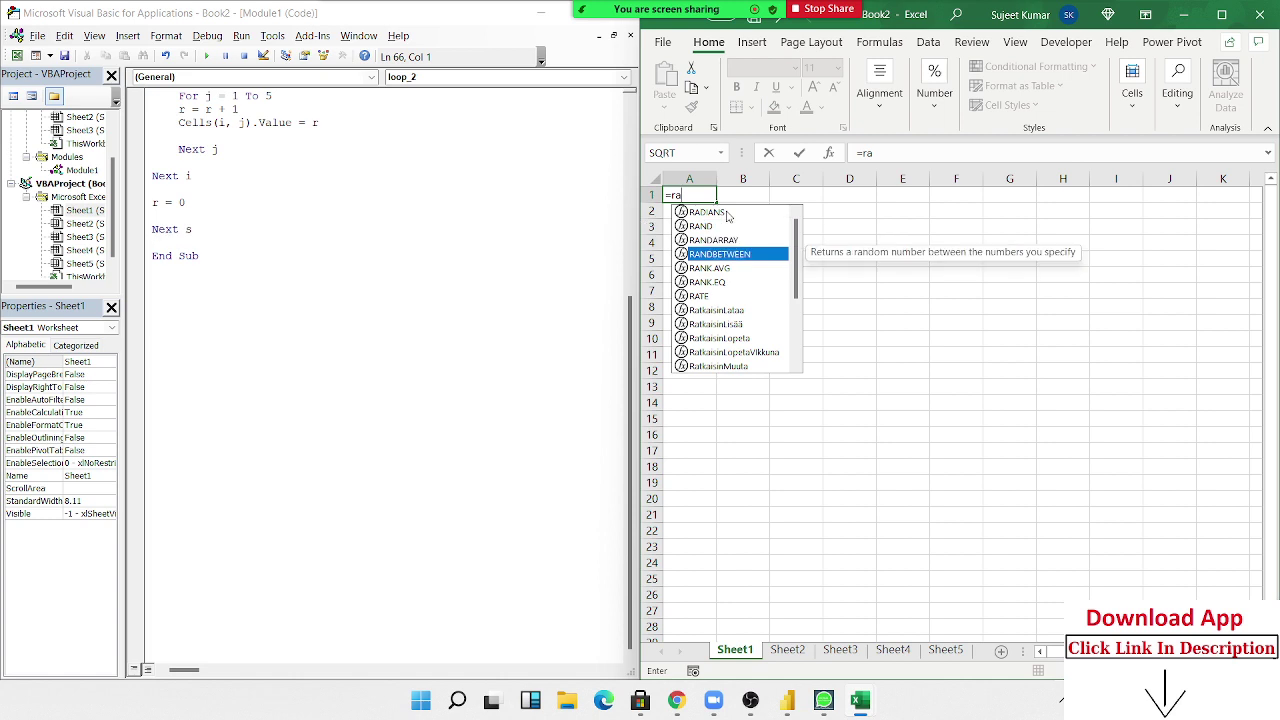
pyautogui.press('Tab')
pyautogui.write('10')
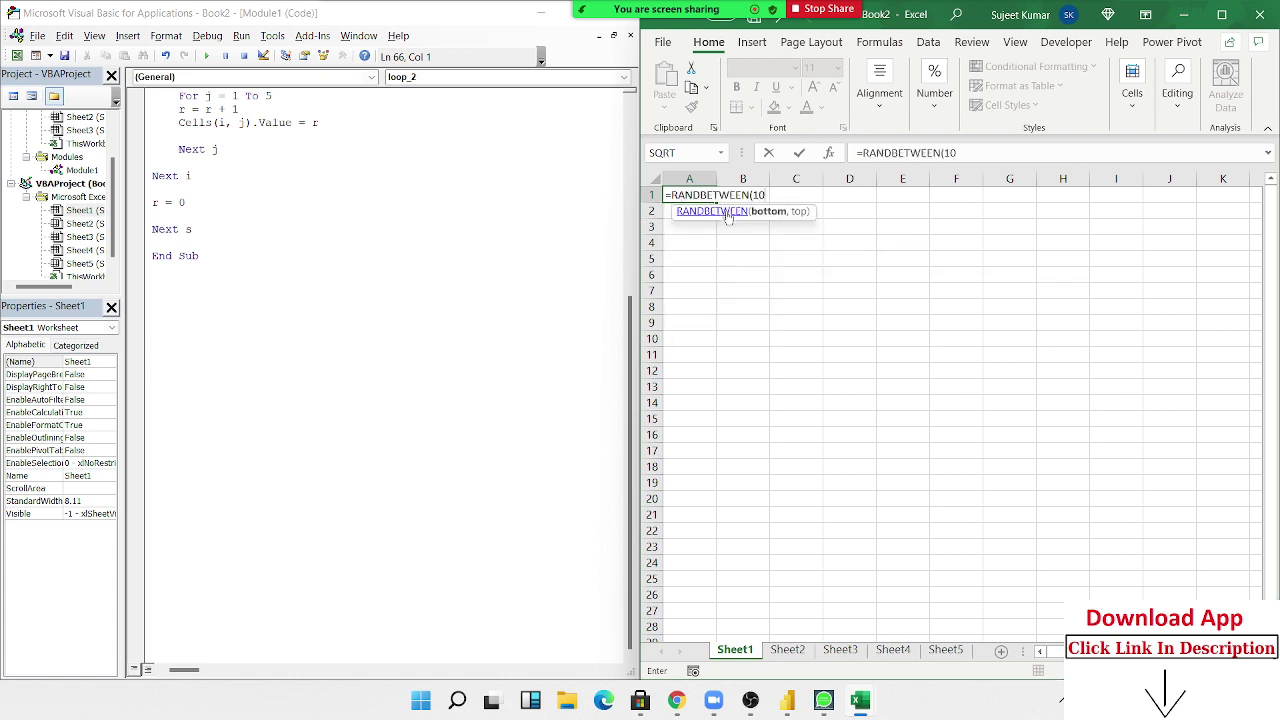
pyautogui.write(',100')
pyautogui.press('Return')
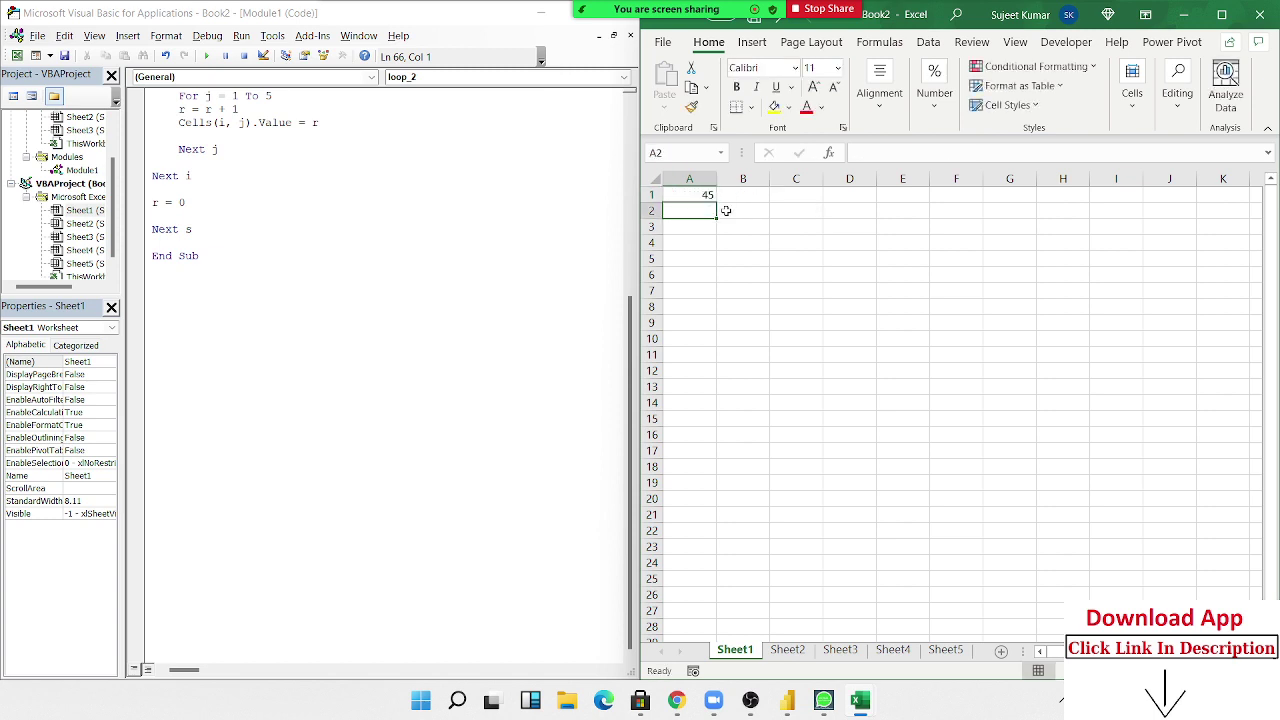
# Fill the RANDBETWEEN formula across A1:I28 and copy it to paste as values
pyautogui.moveTo(705, 195); pyautogui.dragTo(1130, 628)
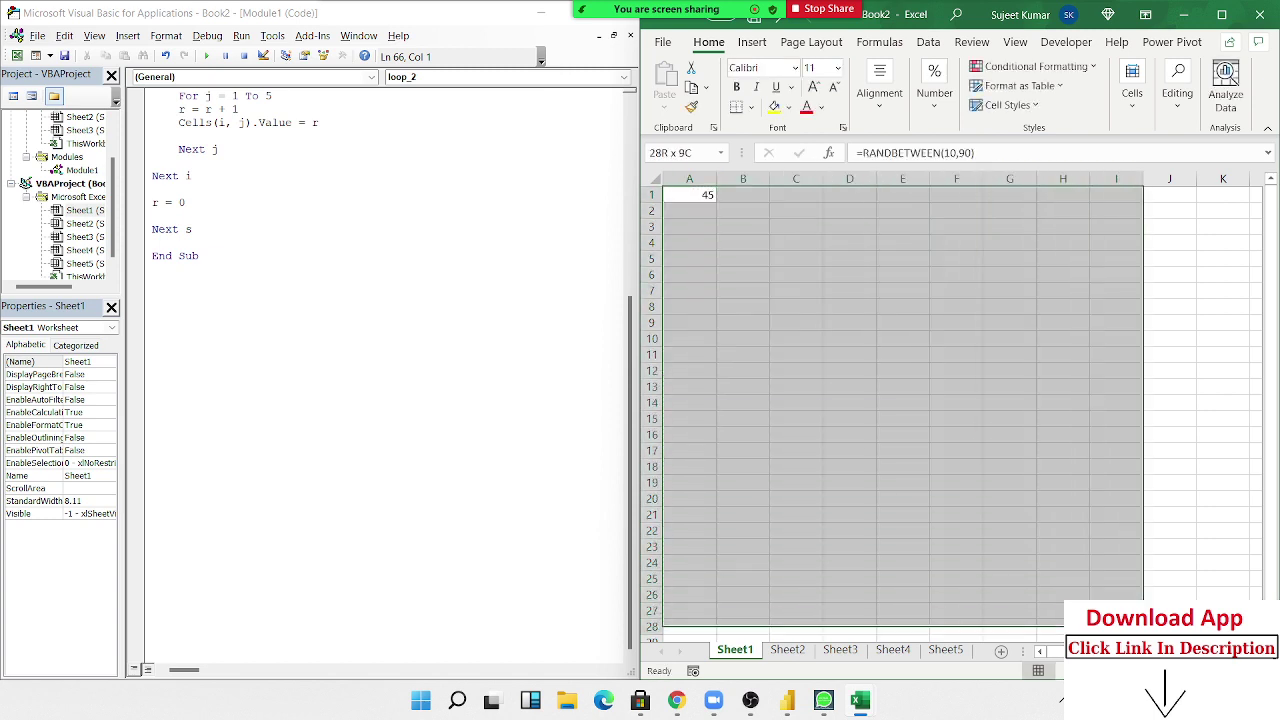
pyautogui.hotkey('ctrl', 'd')
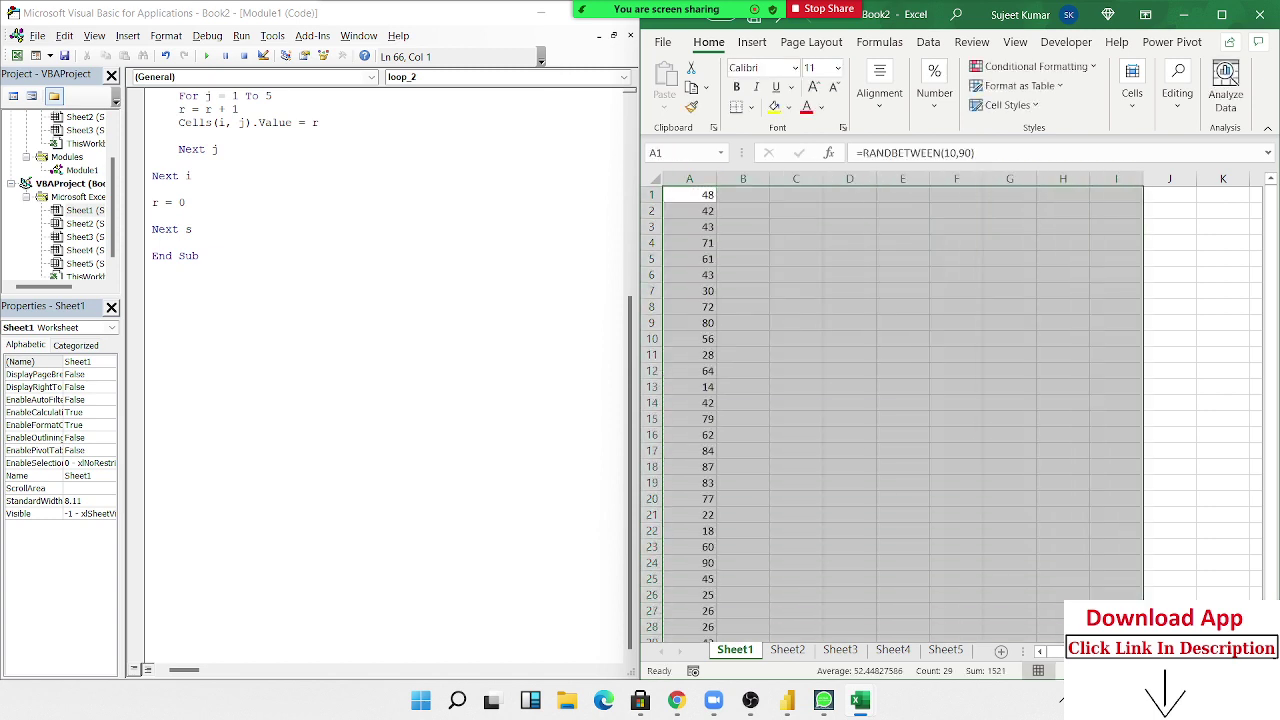
pyautogui.hotkey('ctrl', 'r')
pyautogui.hotkey('ctrl', 'c')
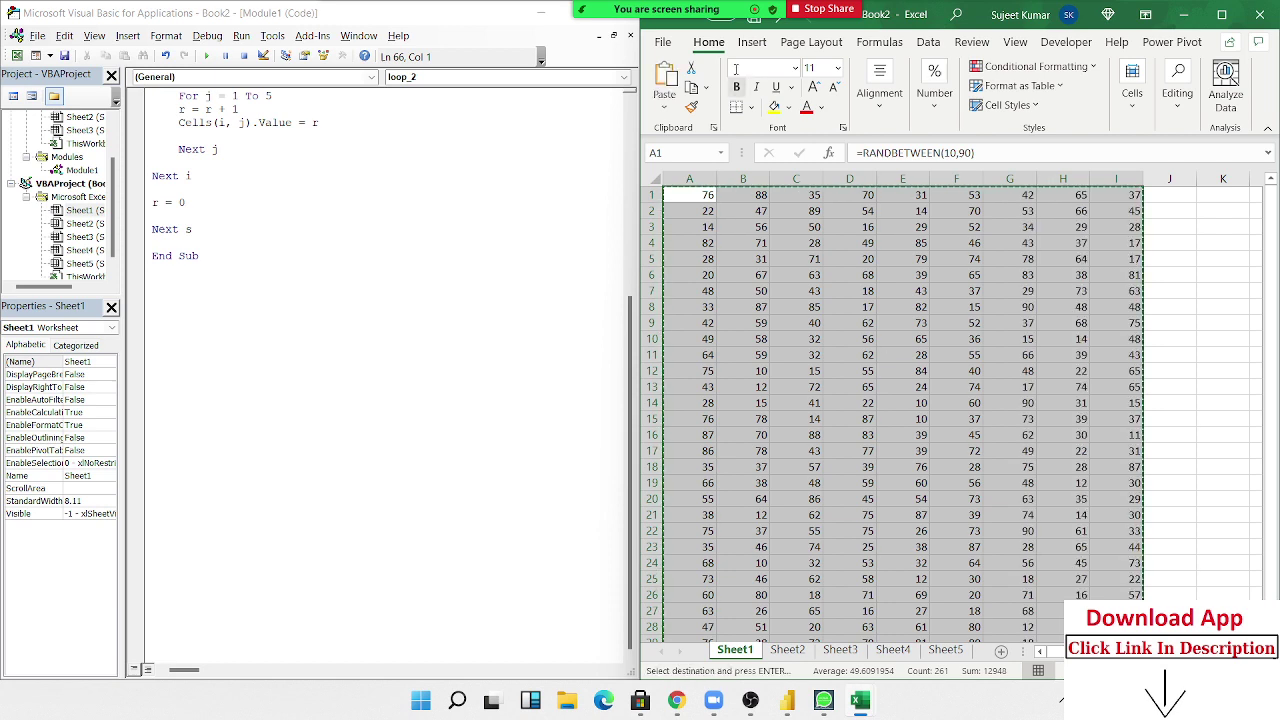
pyautogui.click(664, 100)
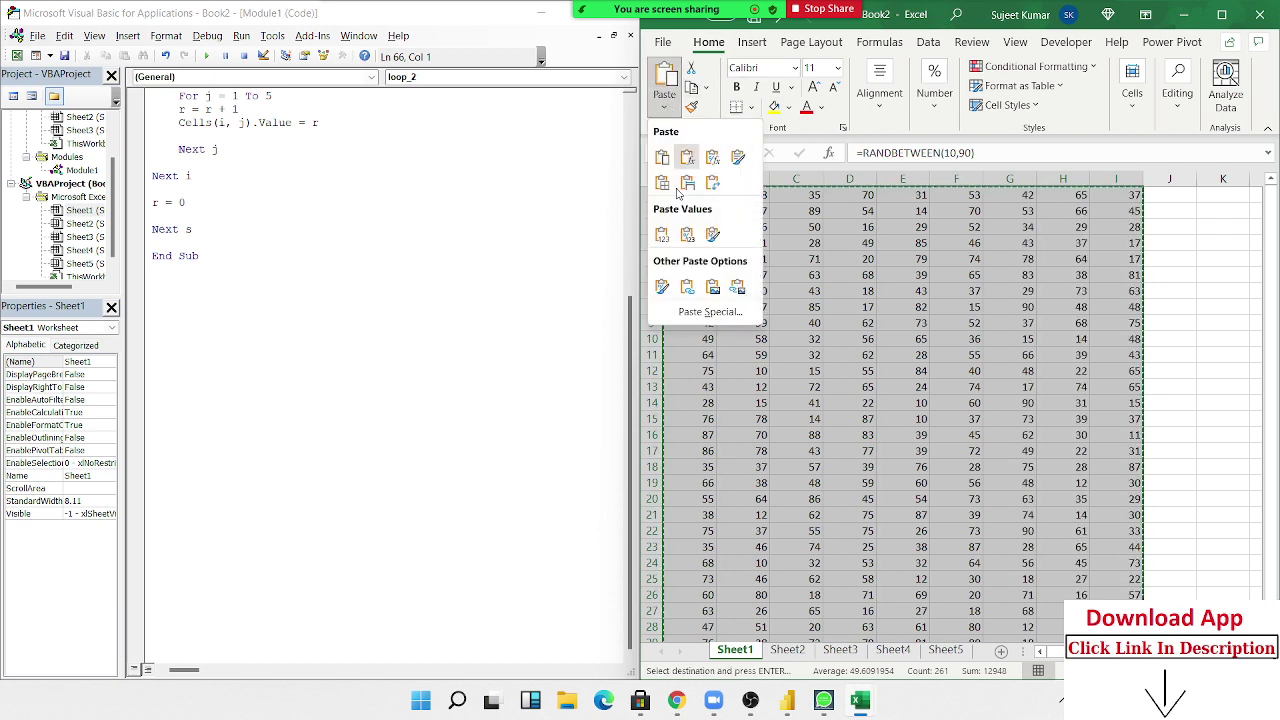
pyautogui.click(155, 295)
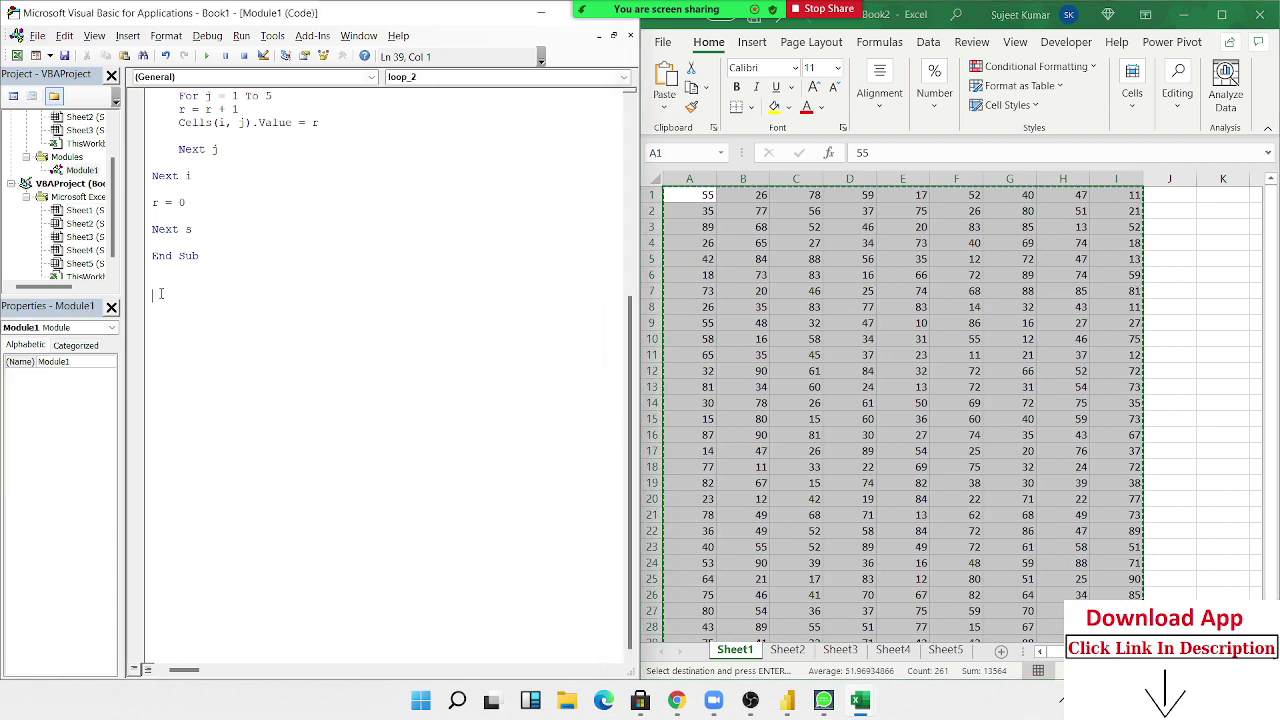
# Add a Sub loop_4() header below loop_2, then cancel the sheet's pending copy
pyautogui.write('sub rr')
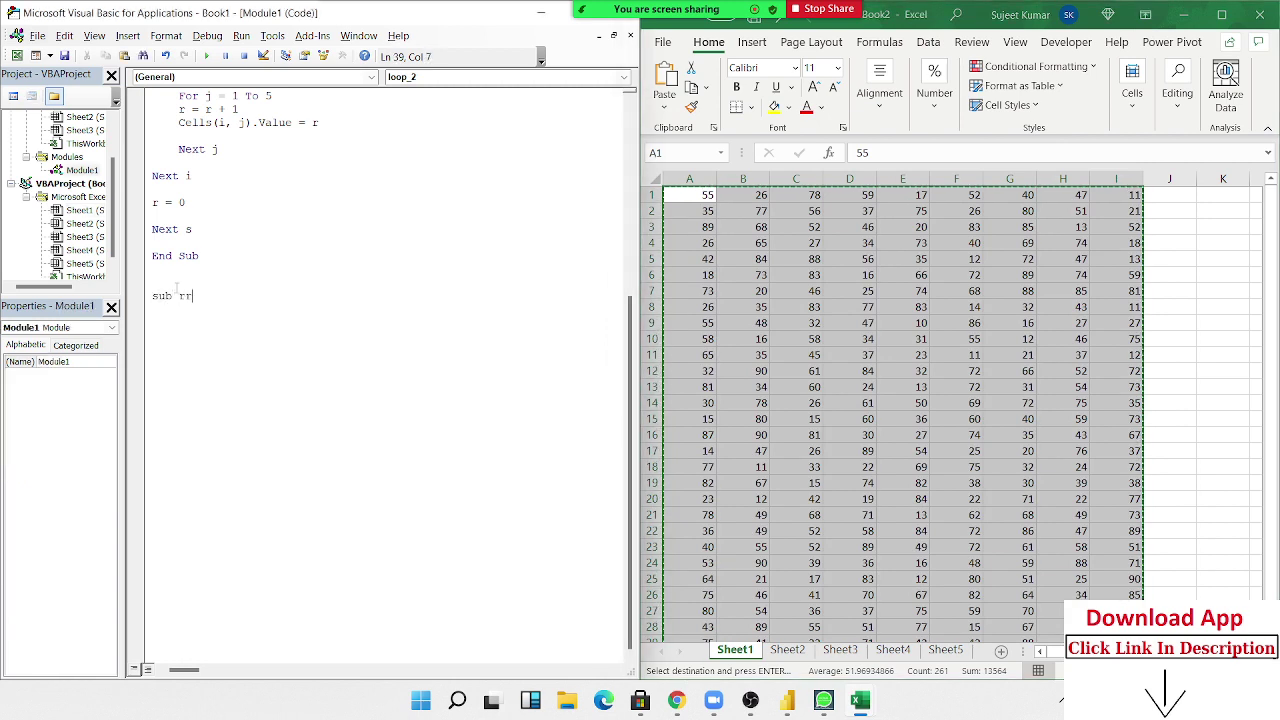
pyautogui.press('BackSpace')
pyautogui.press('BackSpace')
pyautogui.write('l')
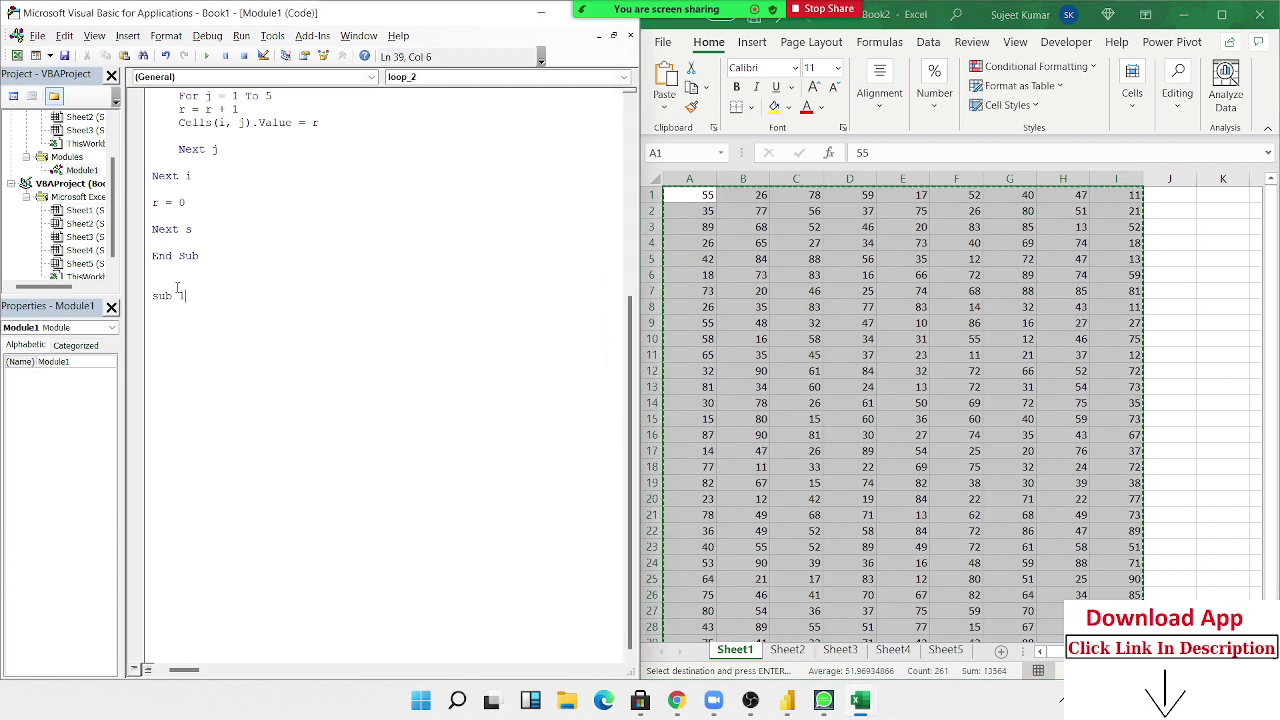
pyautogui.write('oop_')
pyautogui.write('4()')
pyautogui.press('Return')
pyautogui.press('Return')
pyautogui.press('Return')
pyautogui.press('Return')
pyautogui.press('Return')
pyautogui.press('Return')
pyautogui.press('Return')
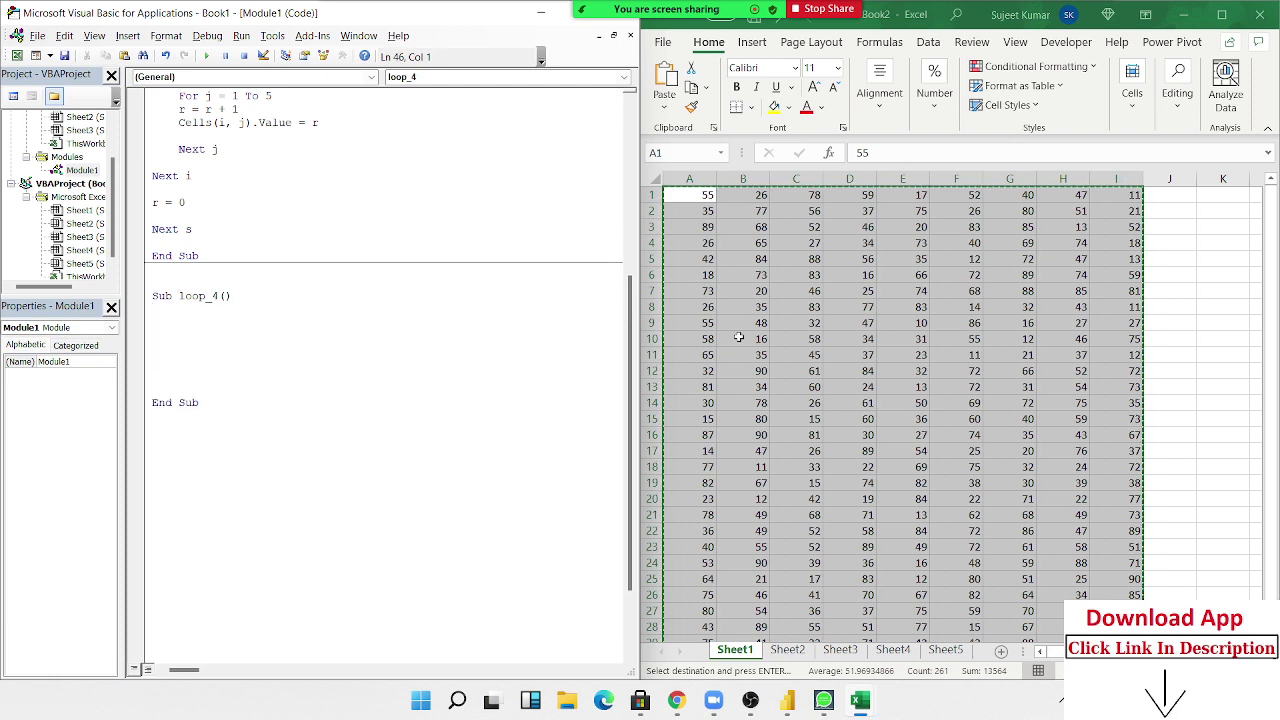
pyautogui.click(754, 294)
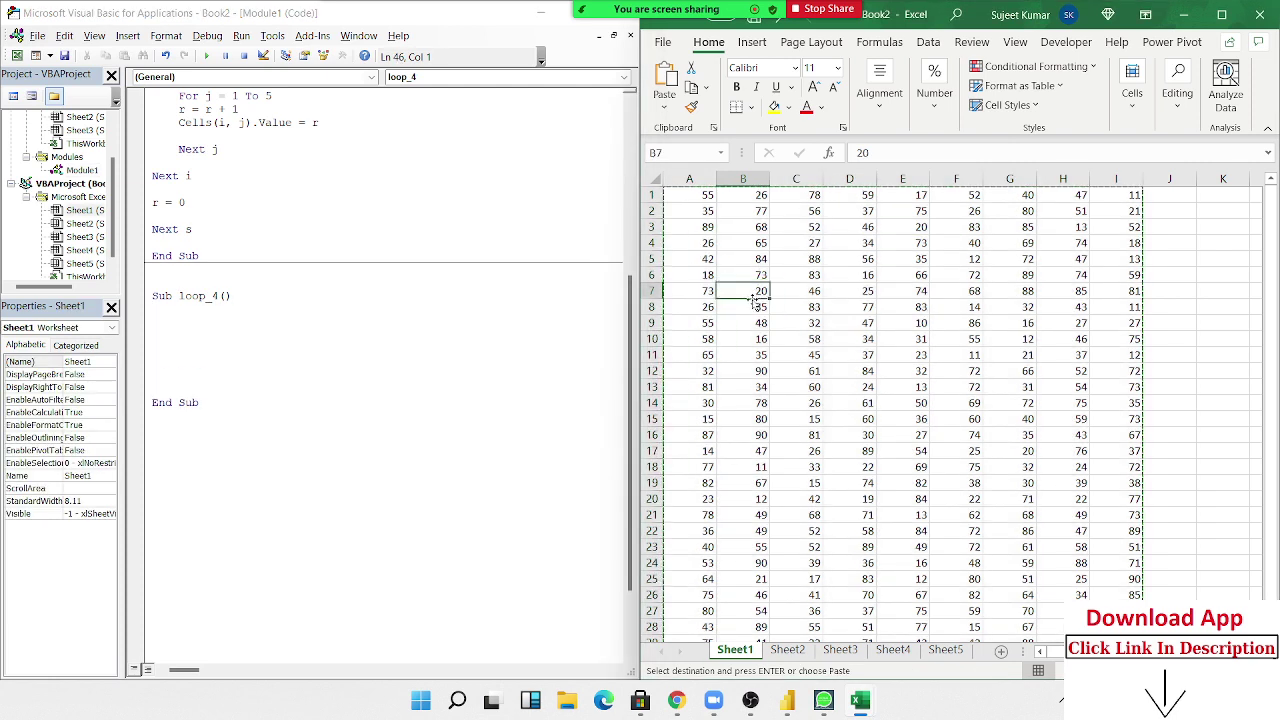
pyautogui.press('Escape')
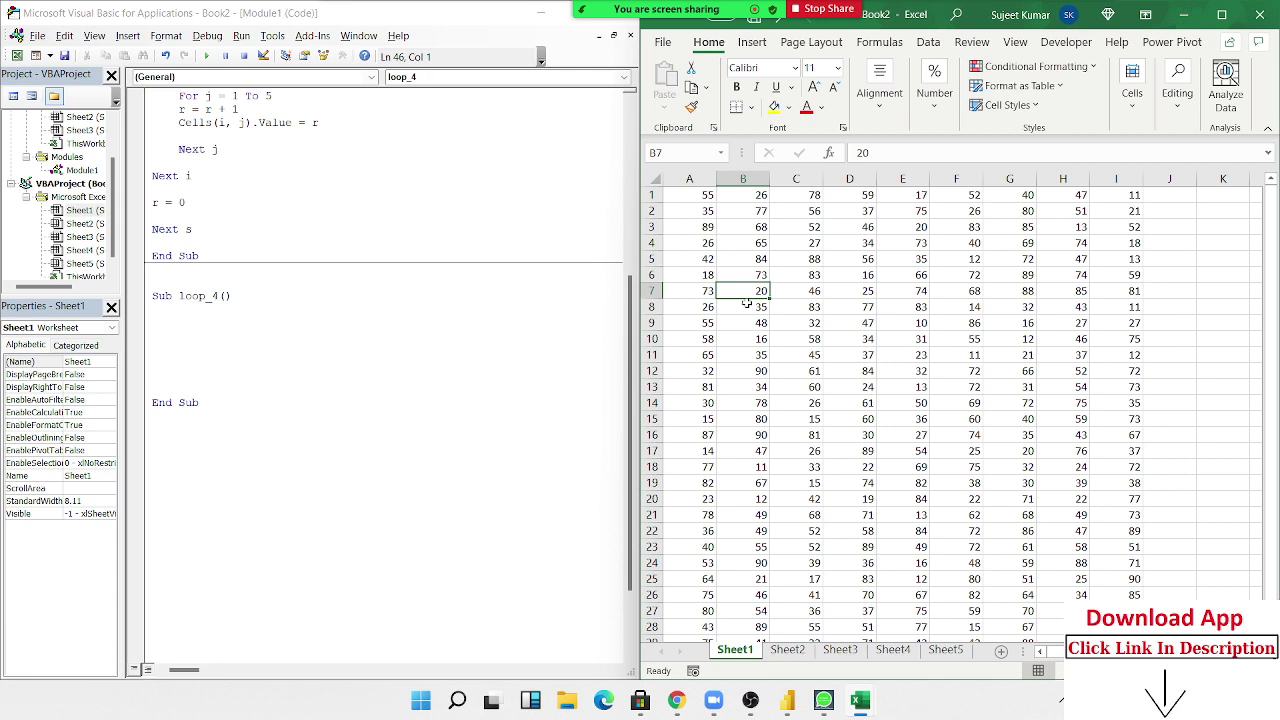
# Write Dim r As Range, then a For Each r In Selection … Next r loop in loop_4
pyautogui.click(185, 338)
pyautogui.write('di')
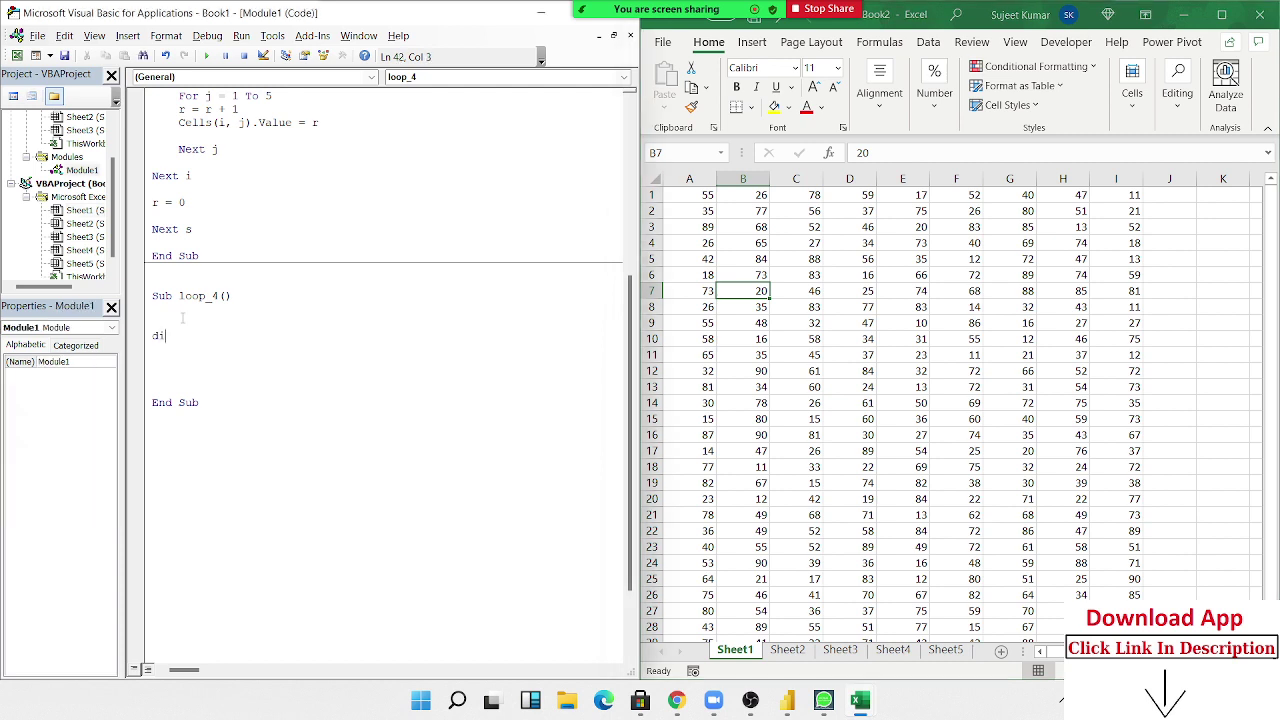
pyautogui.write('m ')
pyautogui.write('r ')
pyautogui.write('as ra')
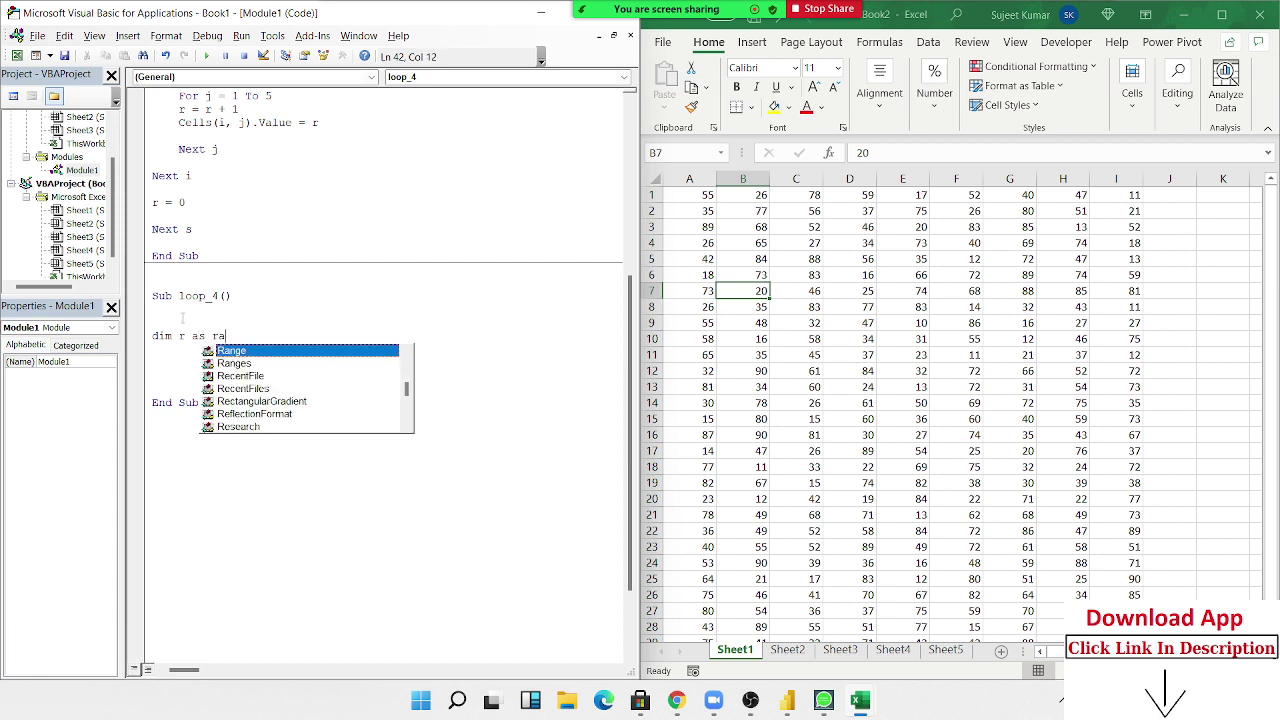
pyautogui.press('Return')
pyautogui.press('Return')
pyautogui.press('Return')
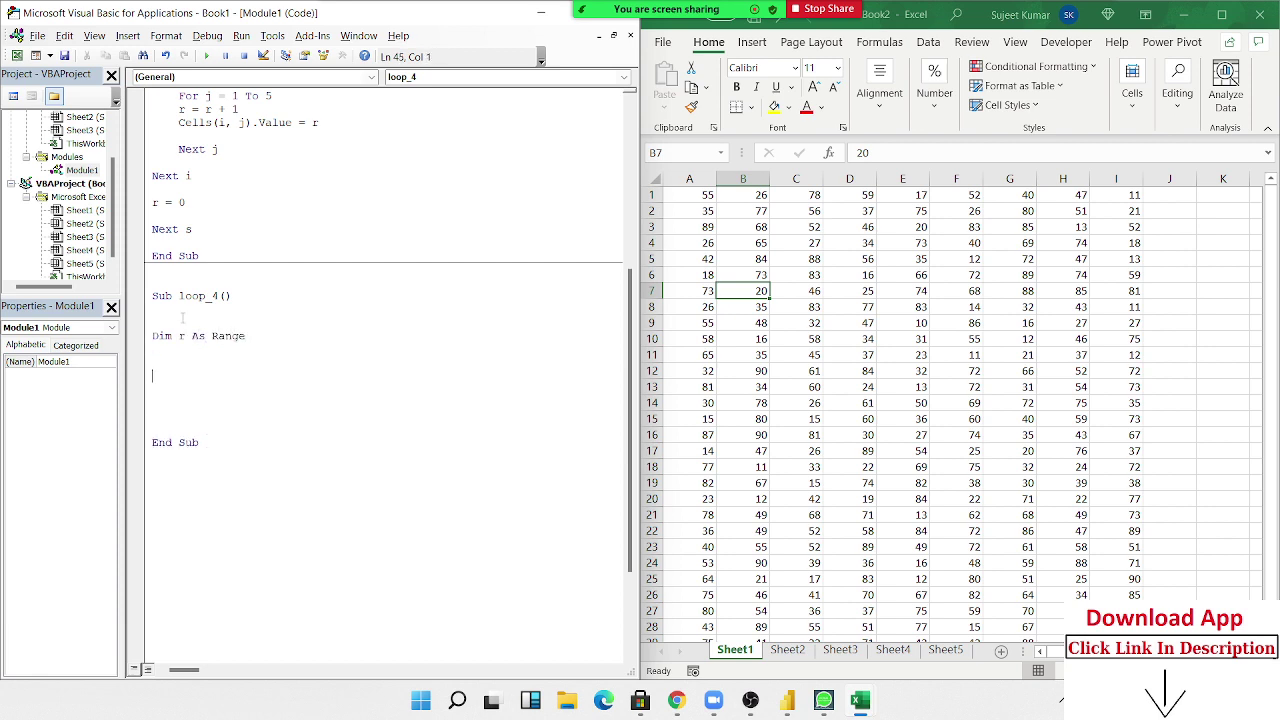
pyautogui.write('for ')
pyautogui.write('each ')
pyautogui.write('r in ')
pyautogui.write('select')
pyautogui.write('ion')
pyautogui.press('Return')
pyautogui.press('Return')
pyautogui.press('Return')
pyautogui.press('Return')
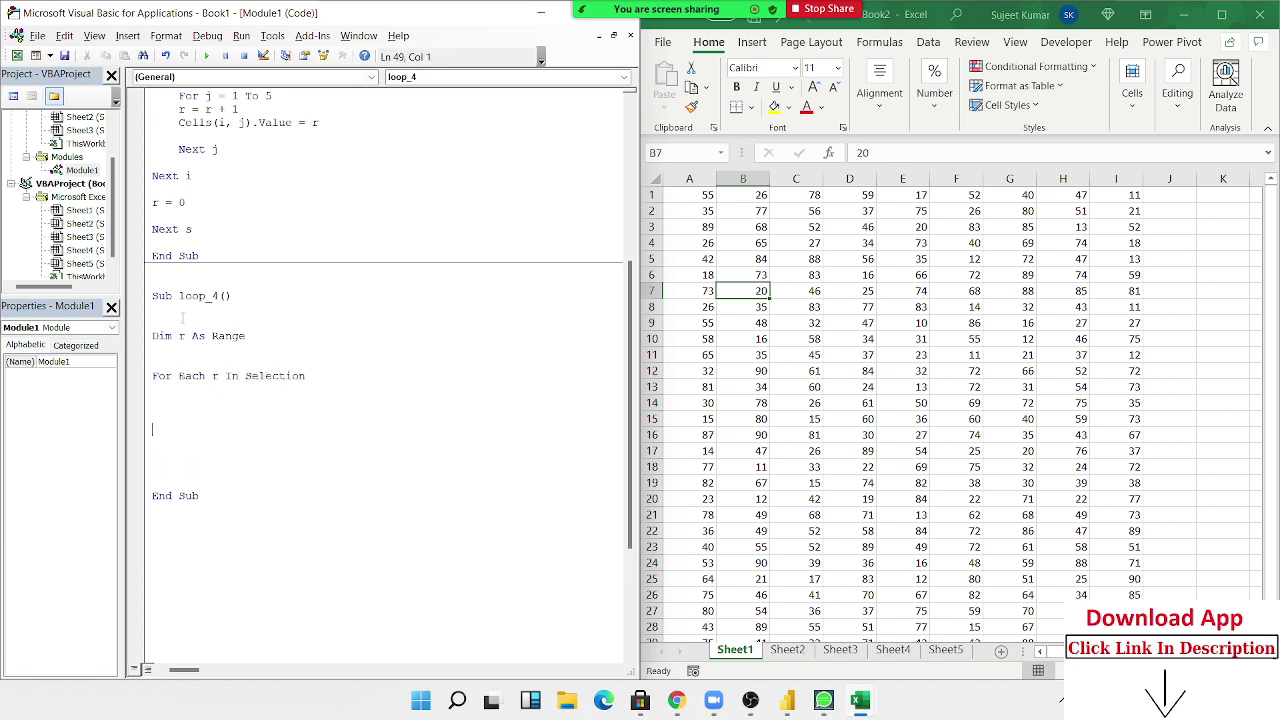
pyautogui.write('next ')
pyautogui.write('r')
pyautogui.press('Return')
# Add the line If r.Value > 50 Then inside the loop
pyautogui.press('Up')
pyautogui.write('r')
pyautogui.hotkey('ctrl', 'space')
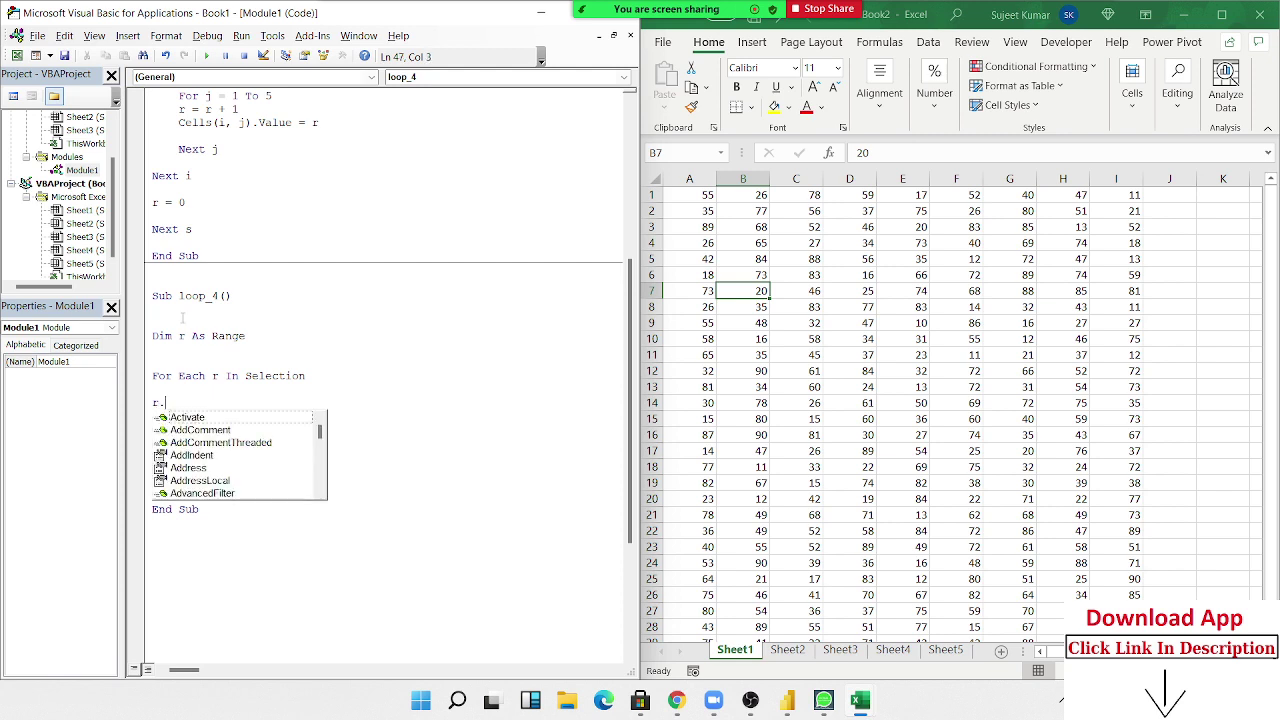
pyautogui.press('Escape')
pyautogui.press('BackSpace')
pyautogui.write('if ')
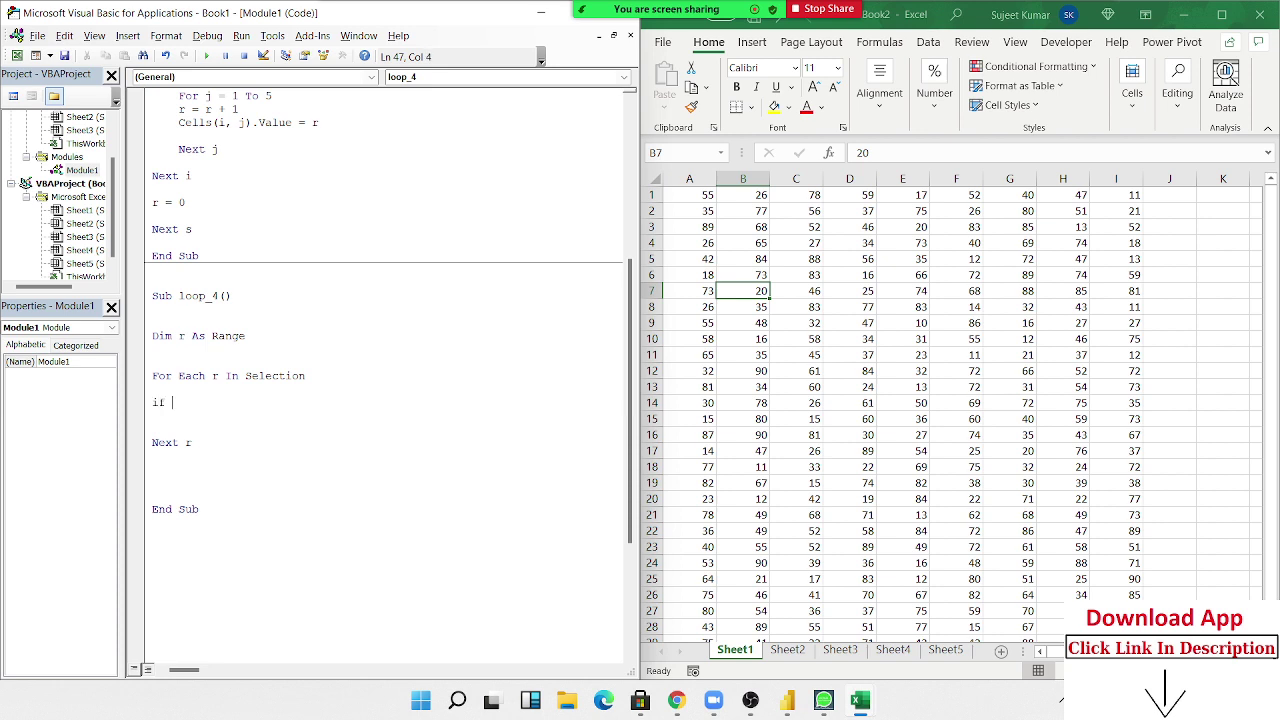
pyautogui.write('r.v')
pyautogui.press('Down')
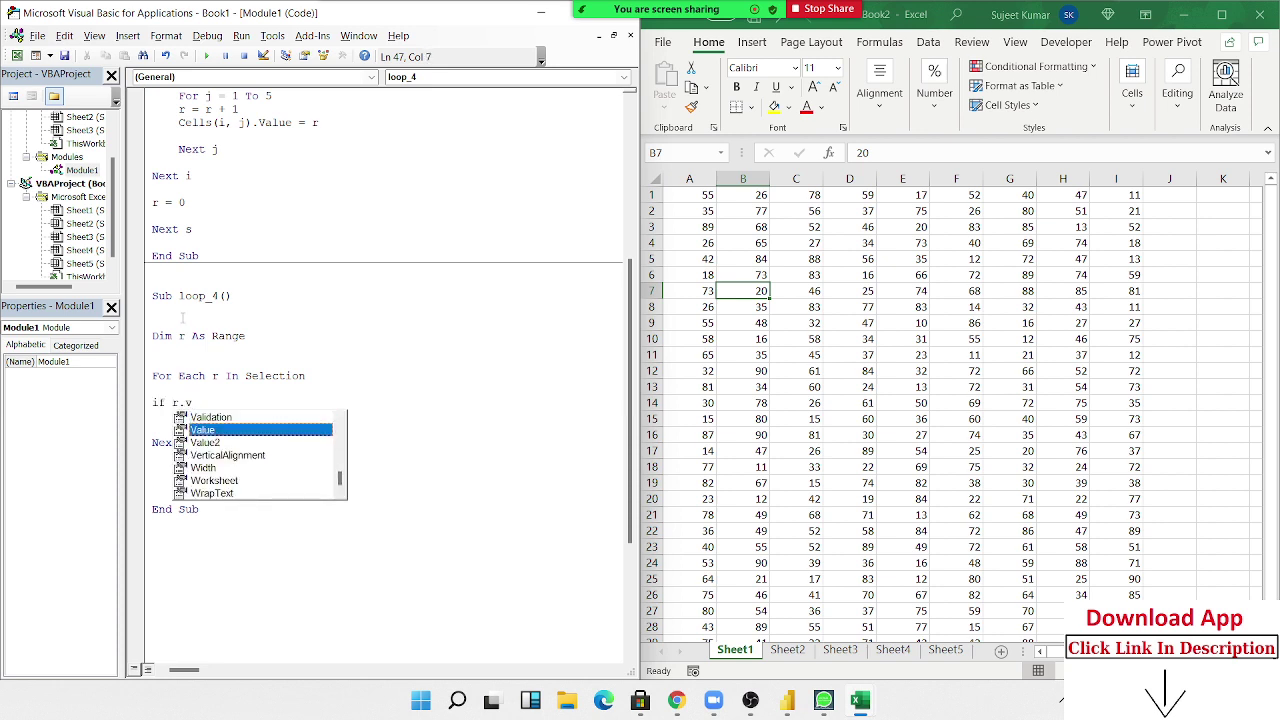
pyautogui.press('Tab')
pyautogui.write('>')
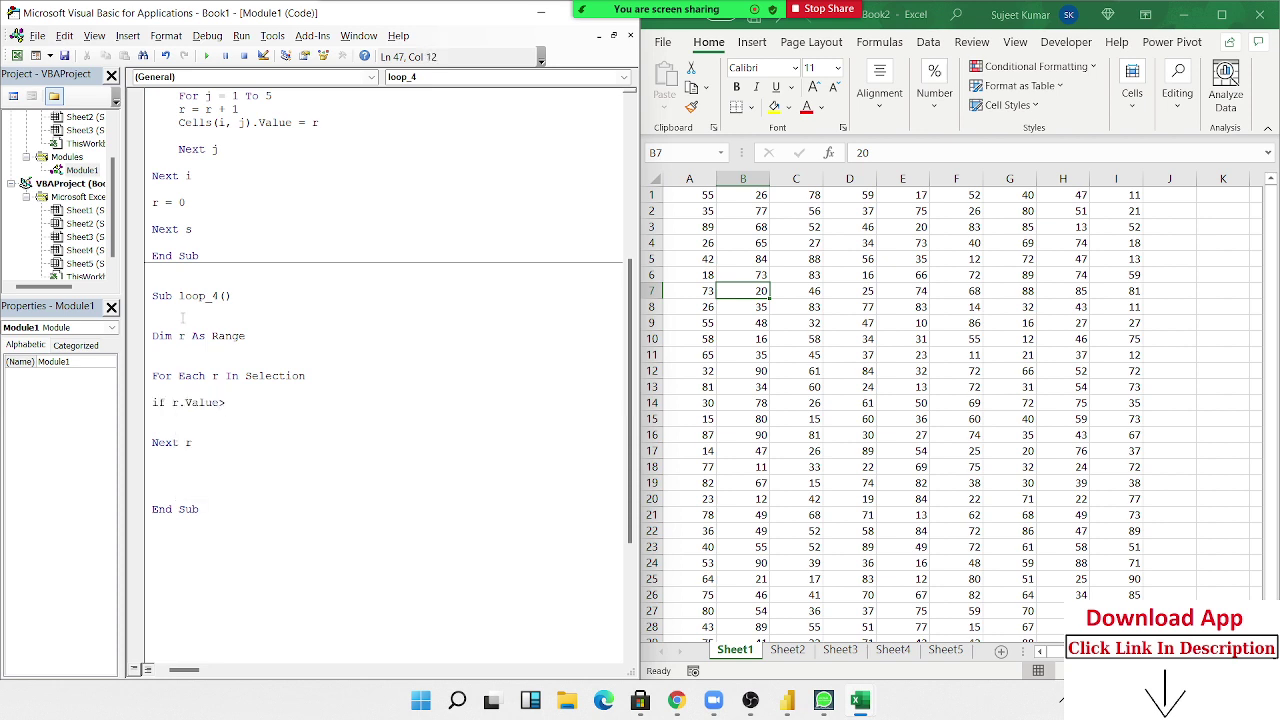
pyautogui.write('50 then')
pyautogui.press('Return')
# Set r.Interior.Color = vbRed and close the block with End If
pyautogui.write('r.')
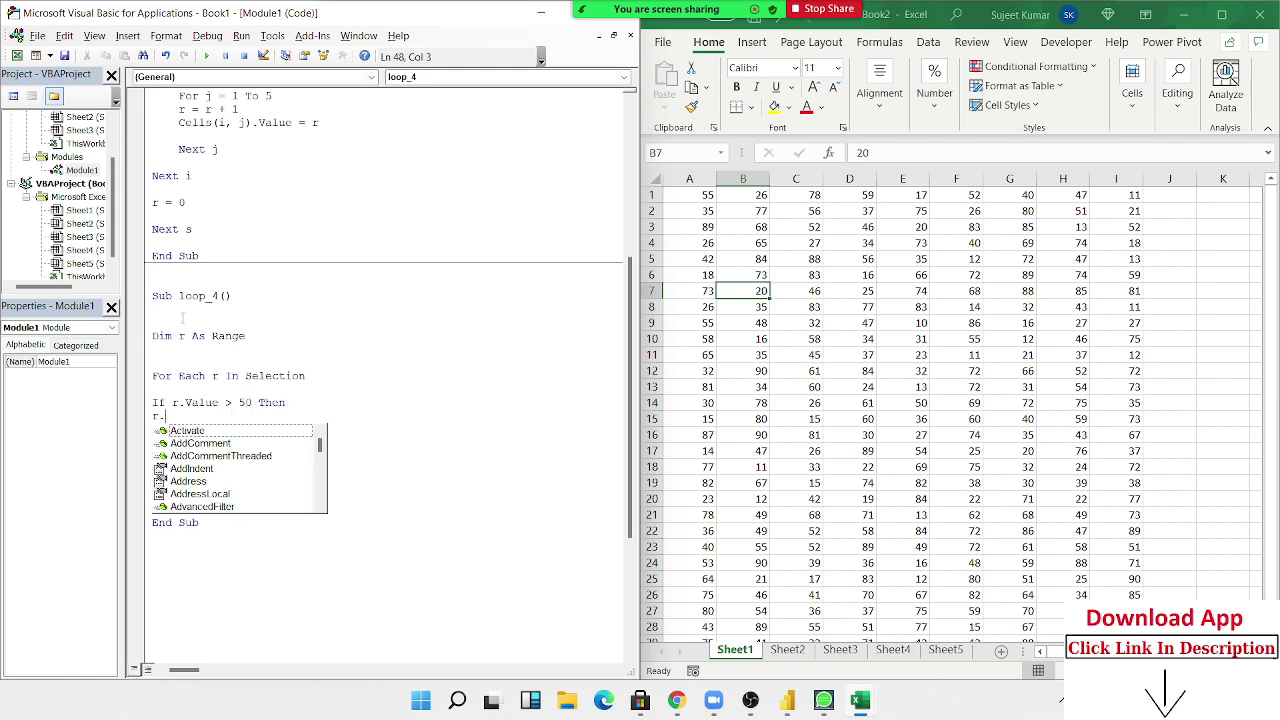
pyautogui.write('i')
pyautogui.press('Down')
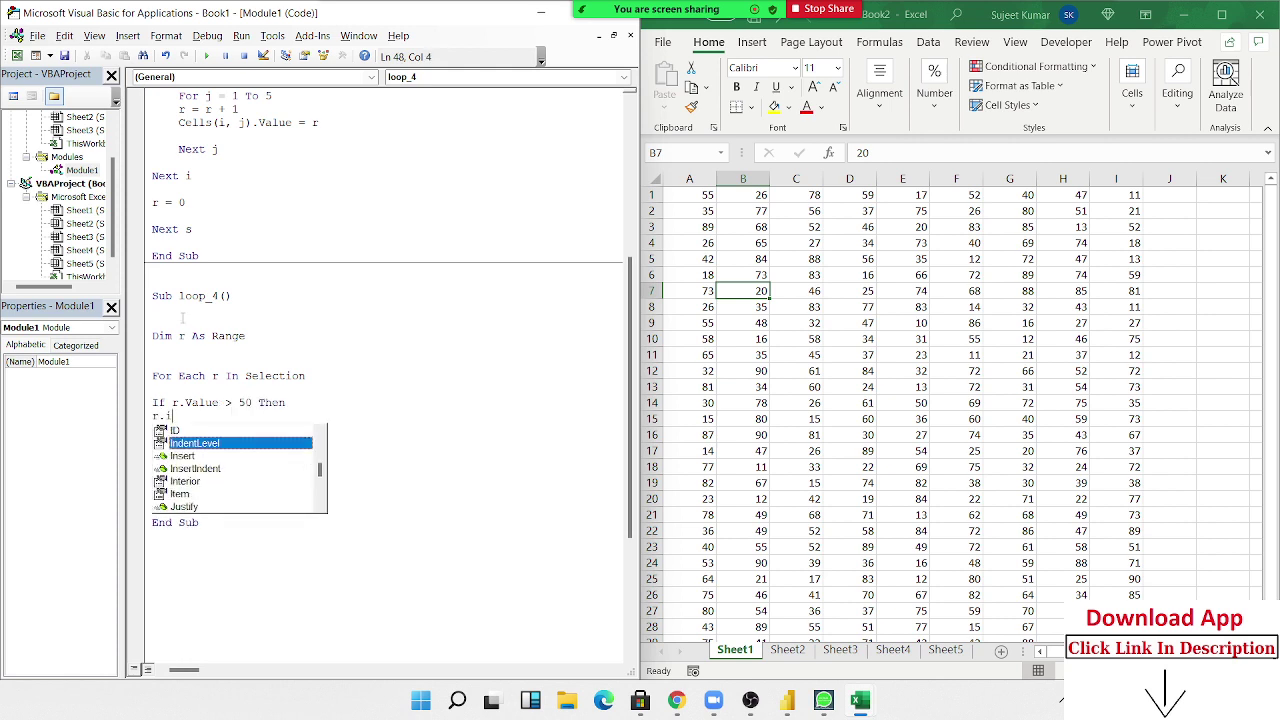
pyautogui.press('Down')
pyautogui.press('Down')
pyautogui.press('Down')
pyautogui.press('Tab')
pyautogui.write('.')
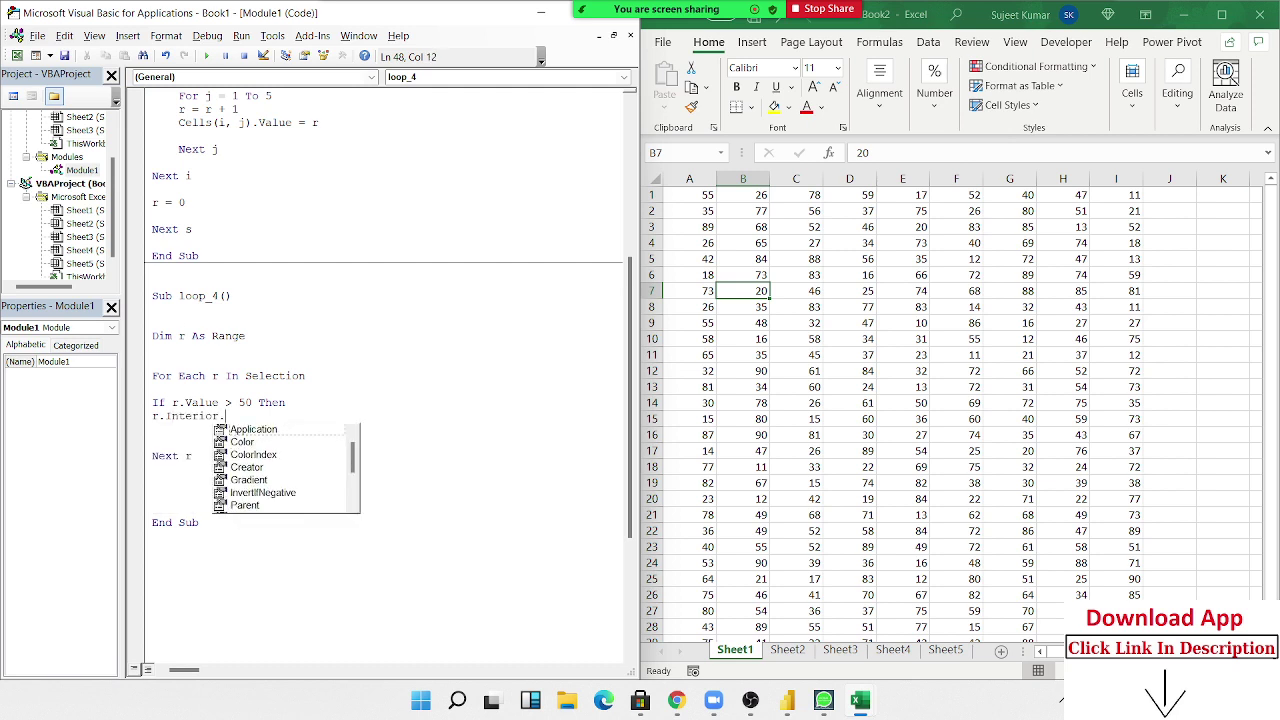
pyautogui.write('co')
pyautogui.press('Tab')
pyautogui.write('=')
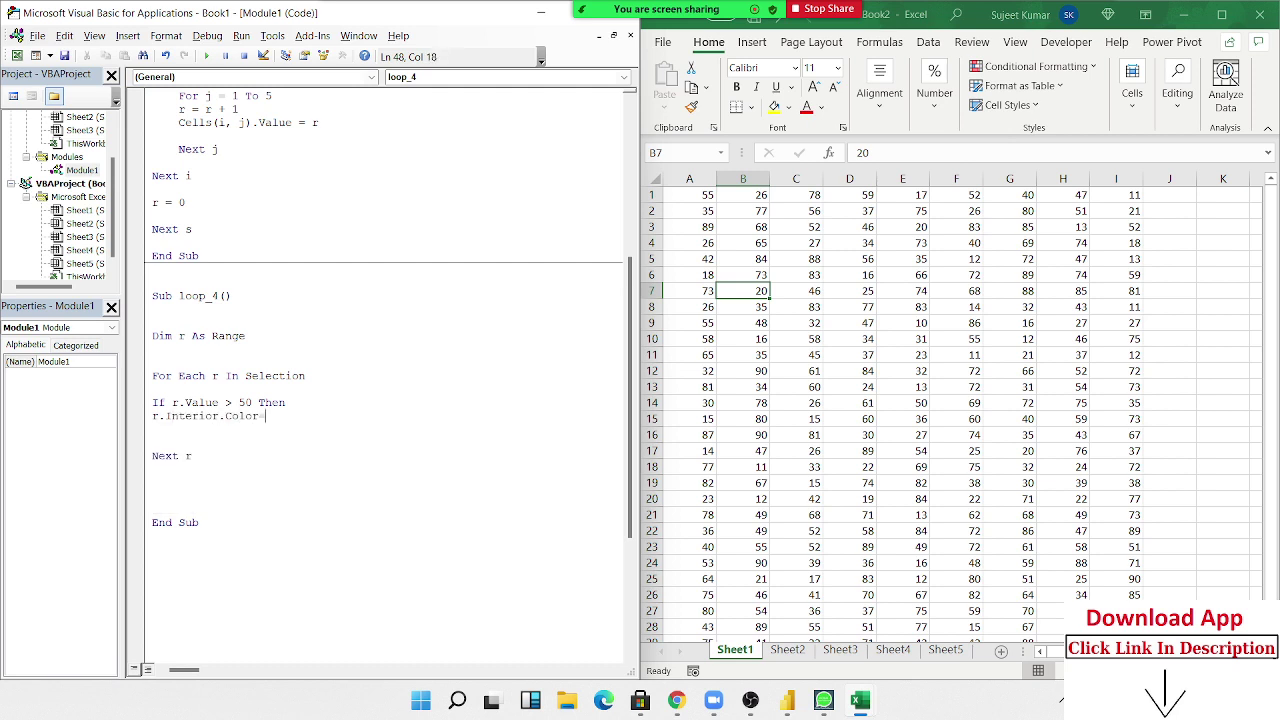
pyautogui.write('vbred')
pyautogui.press('Return')
pyautogui.write('e')
pyautogui.write('nd if')
pyautogui.press('Return')
# Run loop_4 on B2:D8, then on B11:G27, turning values above 50 red
pyautogui.moveTo(722, 216); pyautogui.dragTo(858, 302)
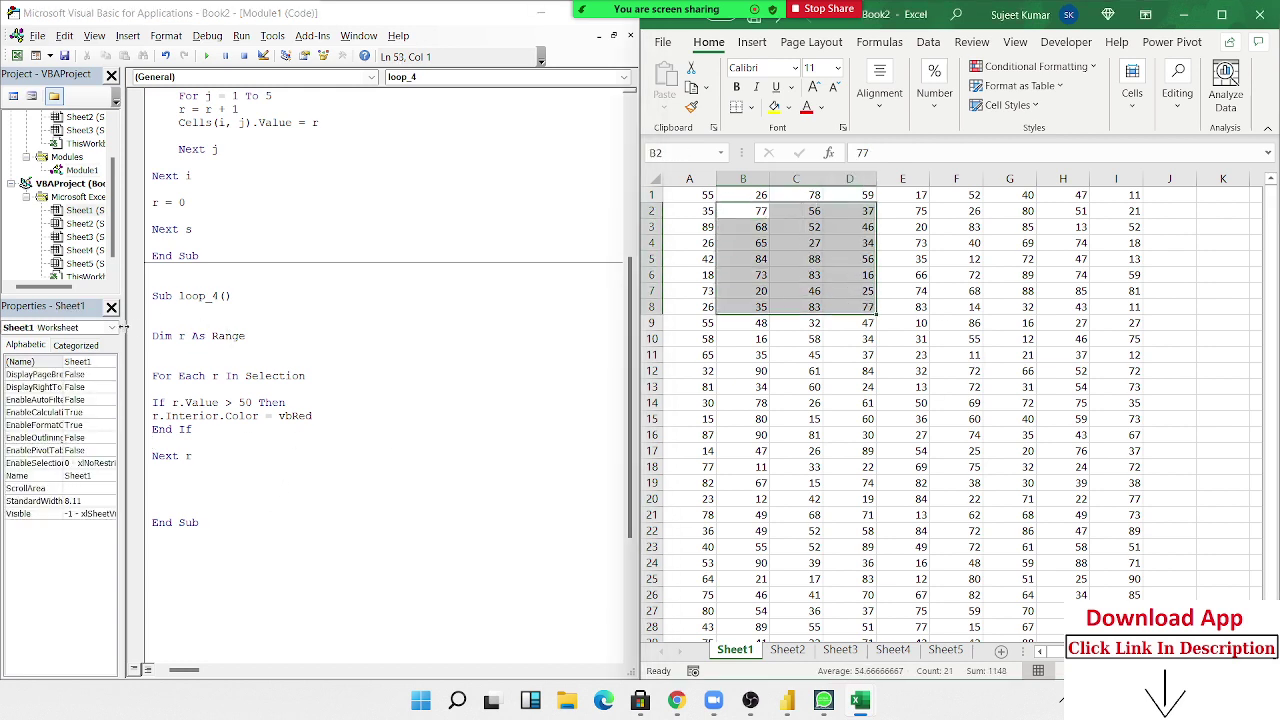
pyautogui.click(199, 364)
pyautogui.click(206, 56)
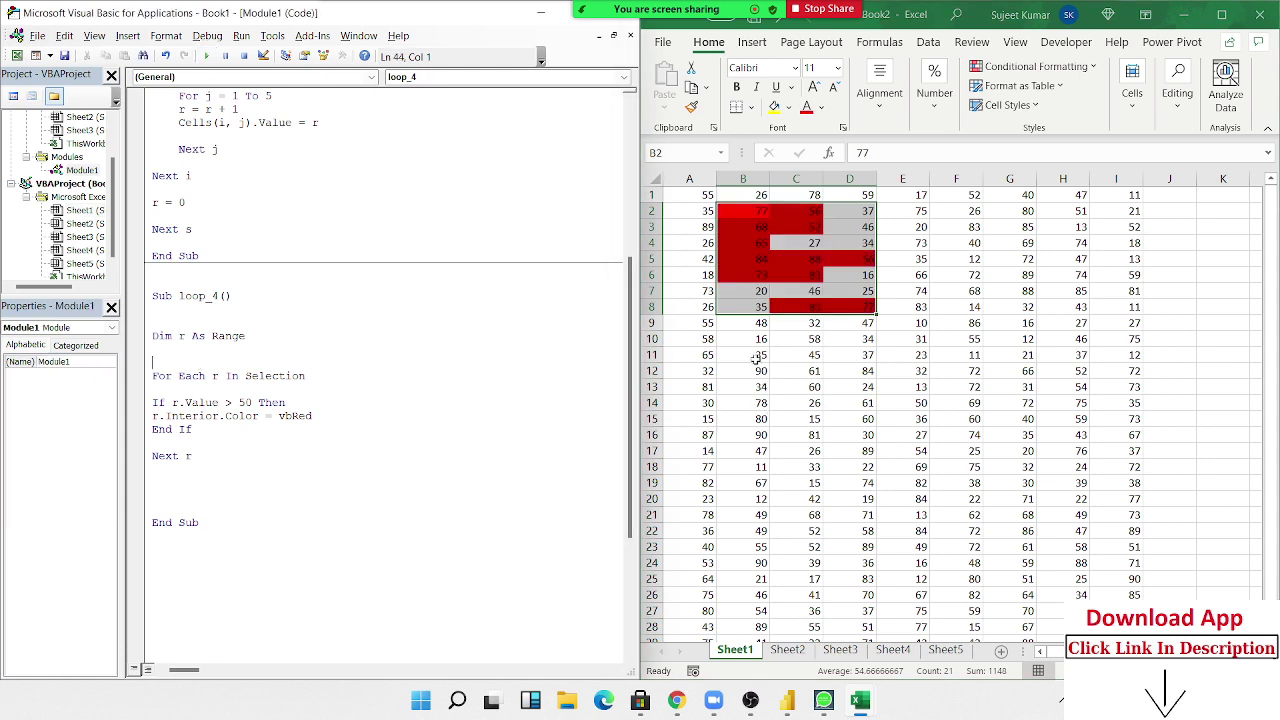
pyautogui.moveTo(752, 355)
pyautogui.mouseDown()
pyautogui.moveTo(862, 434)
pyautogui.moveTo(1030, 610)
pyautogui.mouseUp()
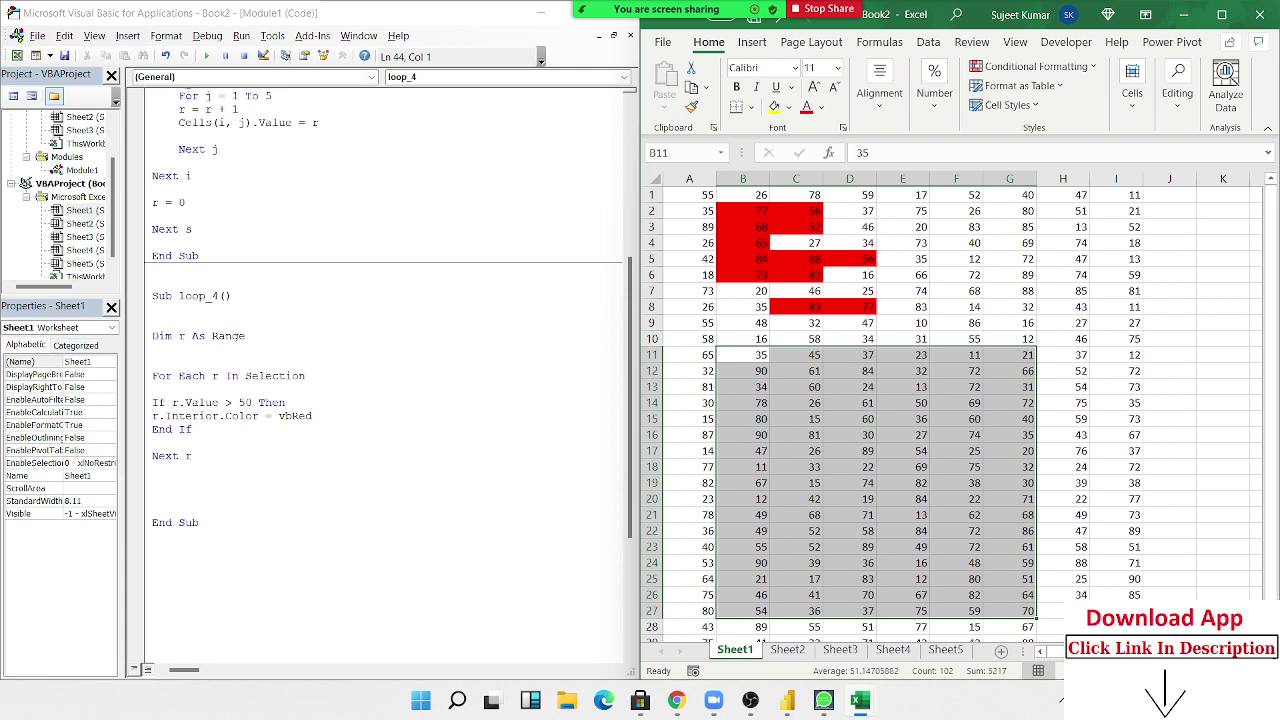
pyautogui.click(177, 378)
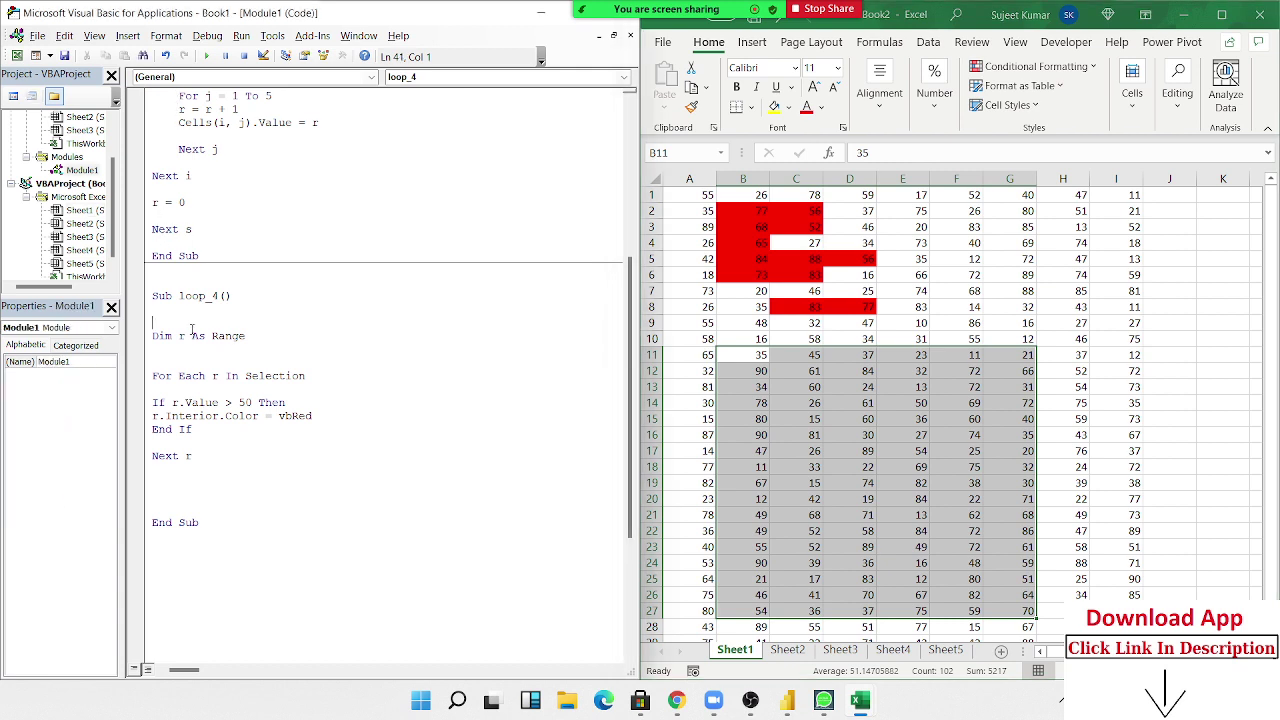
pyautogui.click(207, 56)
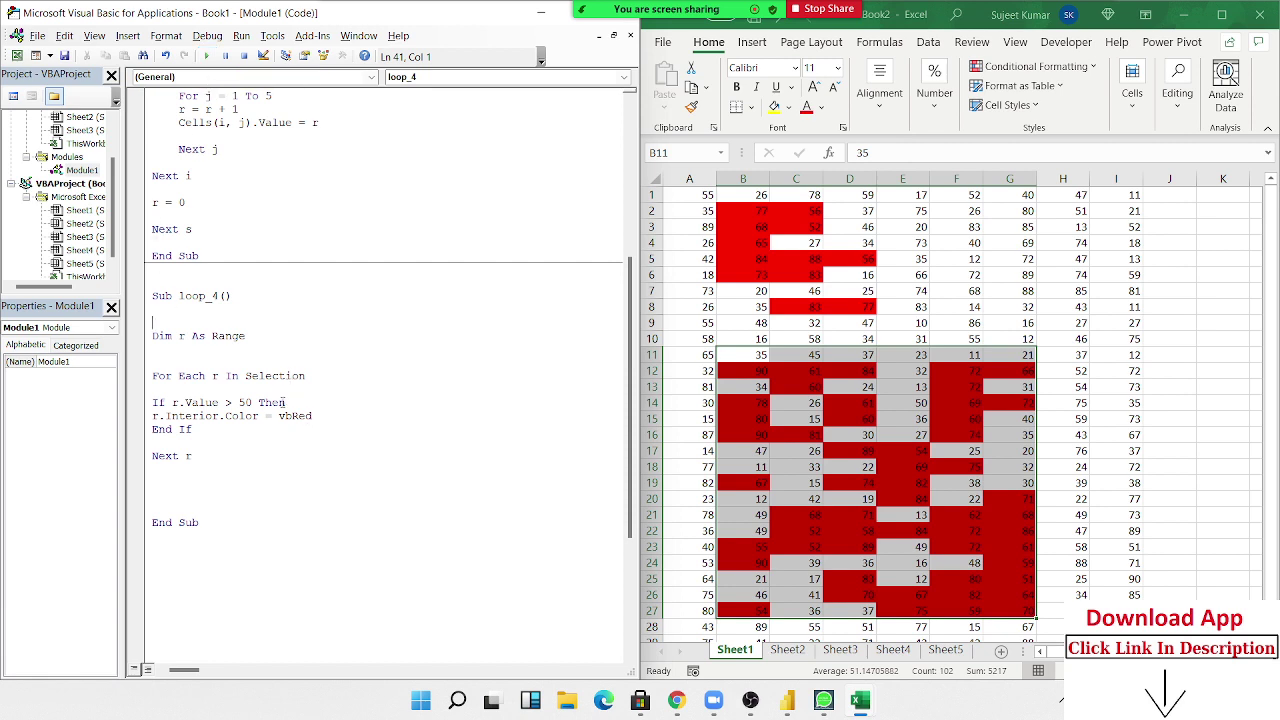
# Replace Selection with Range("A1:I100") in loop_4's For Each line
pyautogui.doubleClick(275, 376)
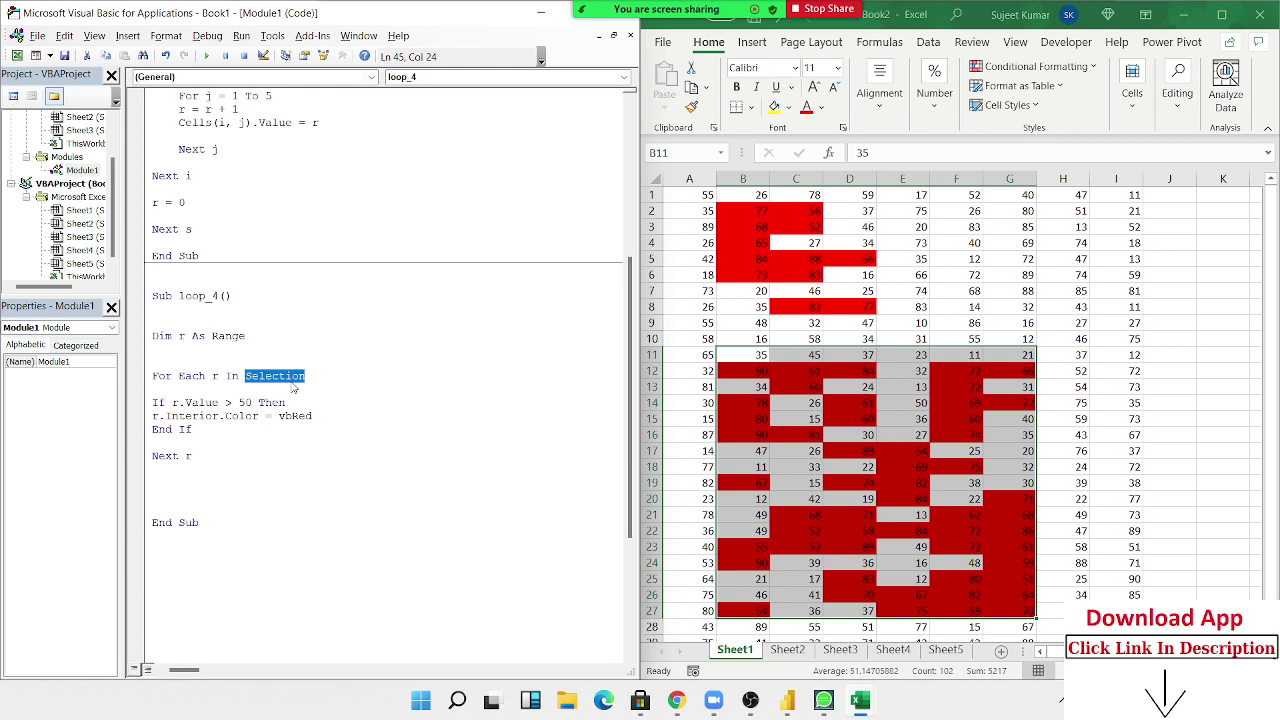
pyautogui.write('r')
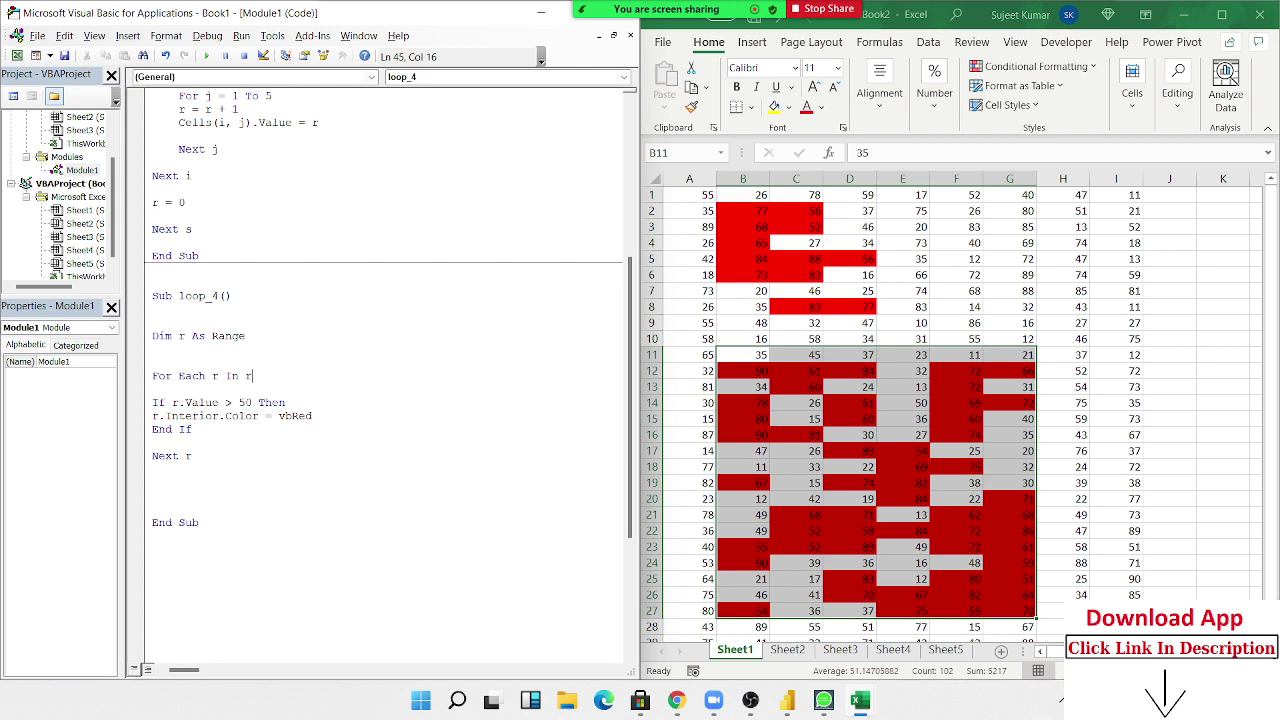
pyautogui.write('ange')
pyautogui.write('("')
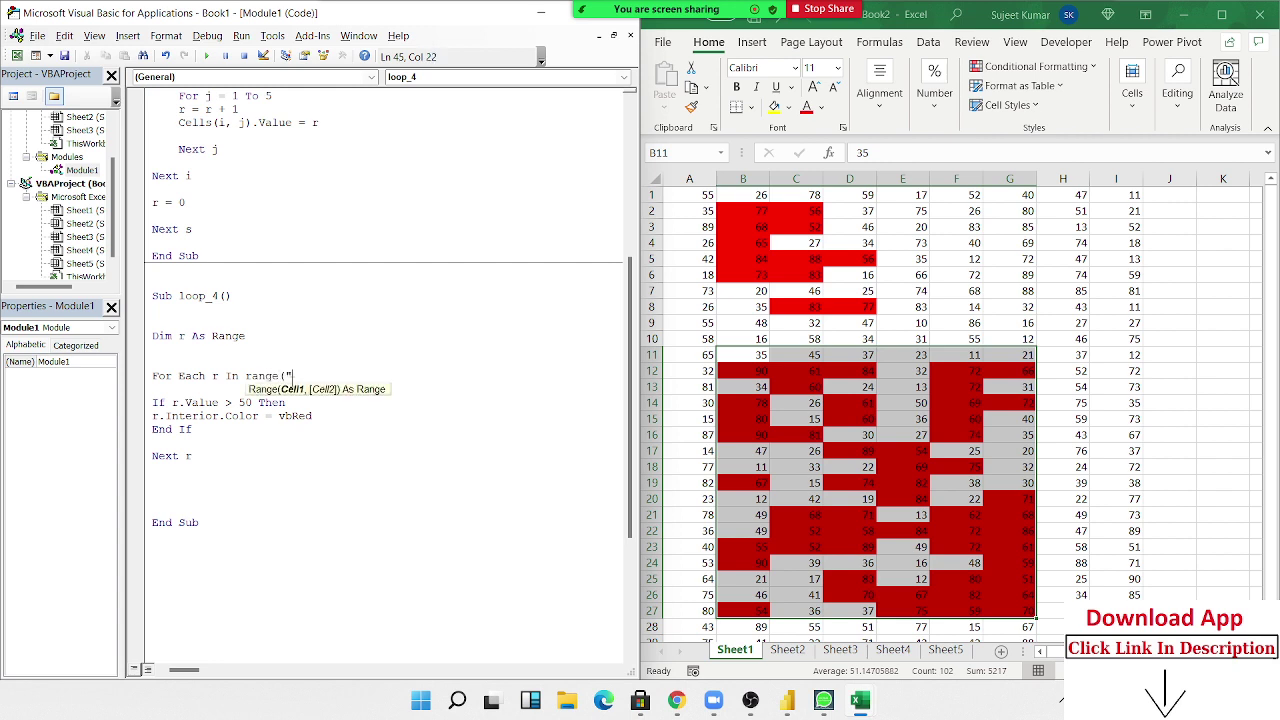
pyautogui.write('A1:')
pyautogui.write('I10')
pyautogui.write('0")')
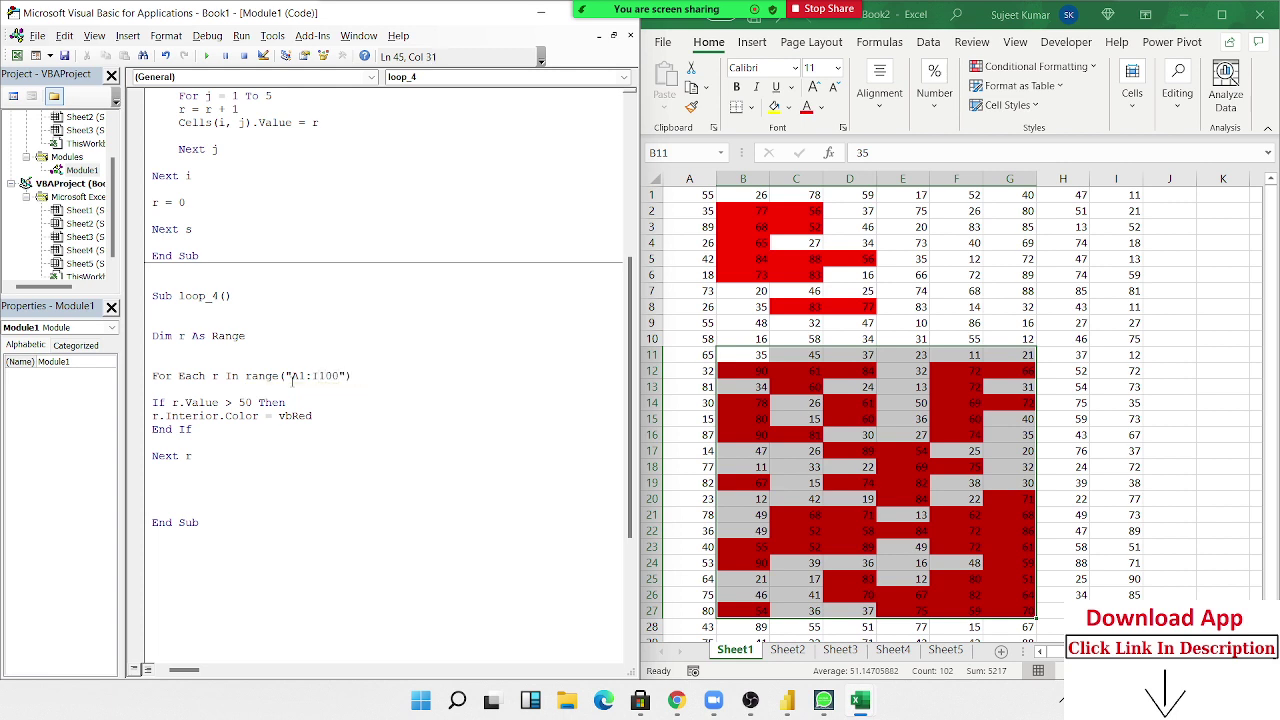
pyautogui.press('Down')
pyautogui.press('Down')
pyautogui.press('Down')
pyautogui.click(420, 429)
pyautogui.scroll(3, 420, 434)
pyautogui.scroll(5, 343, 311)
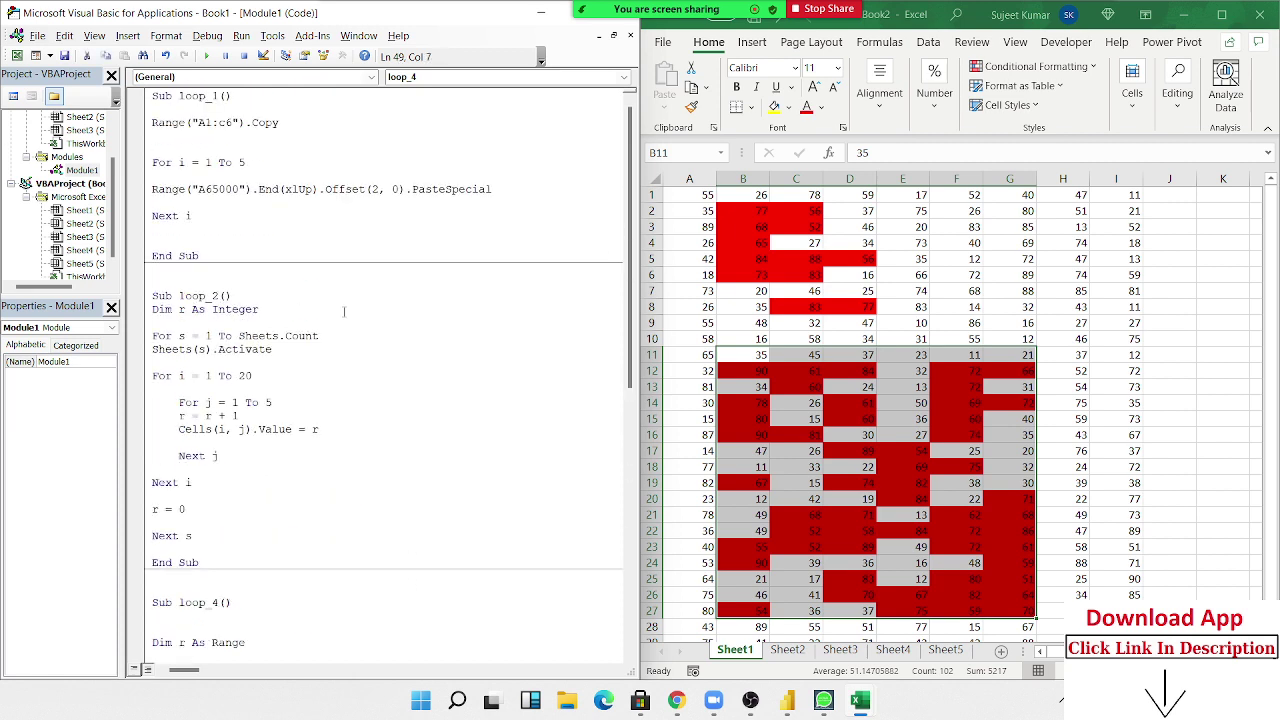
pyautogui.scroll(-2, 343, 311)
pyautogui.scroll(-5, 343, 311)
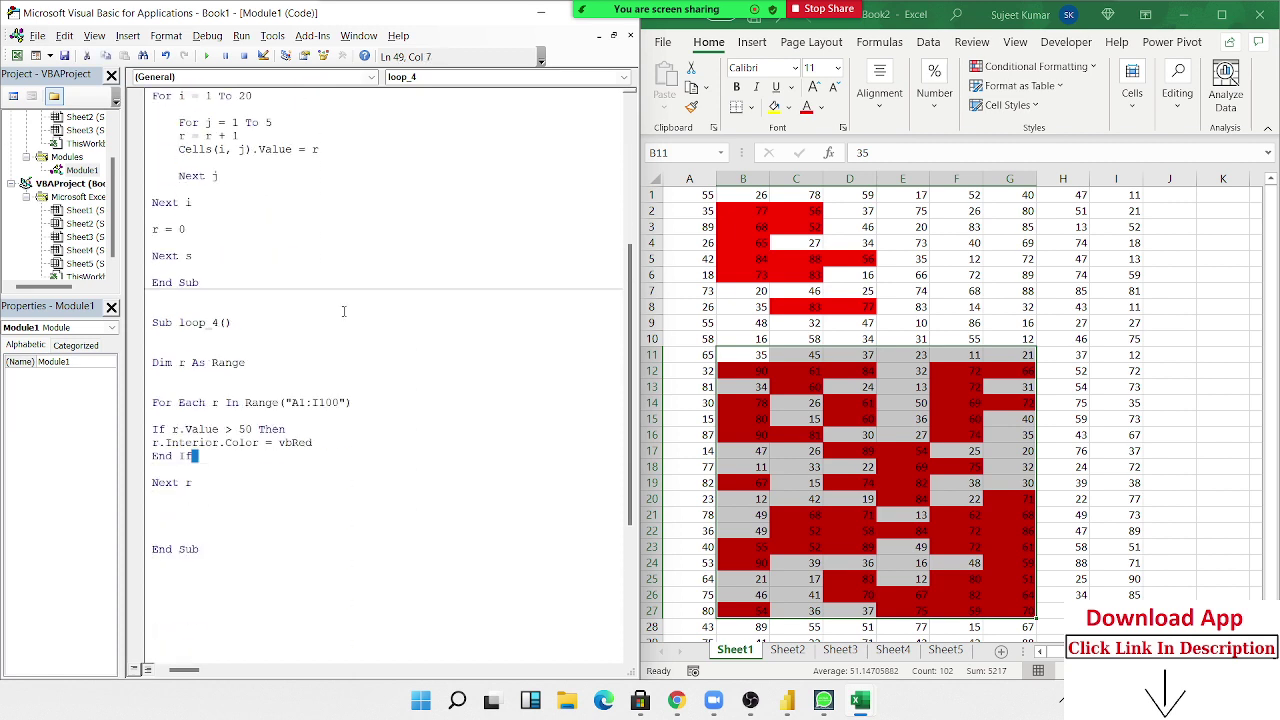
pyautogui.scroll(2, 297, 384)
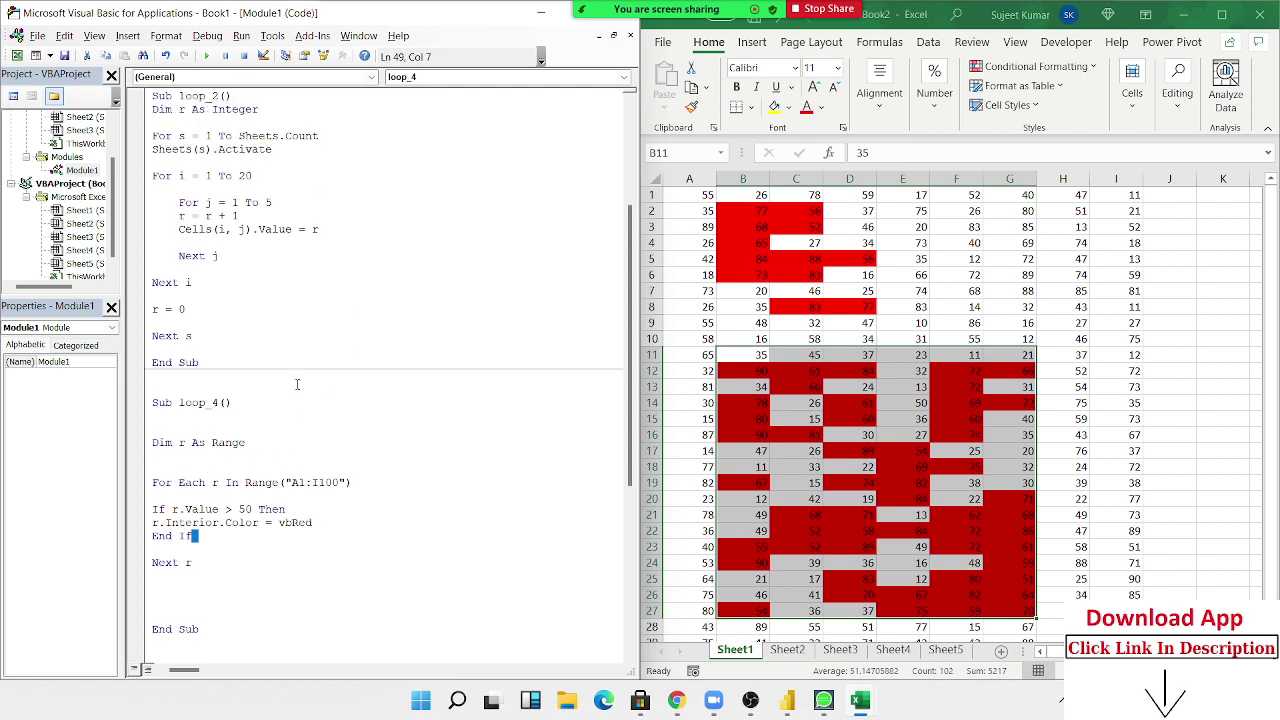
pyautogui.scroll(1, 297, 384)
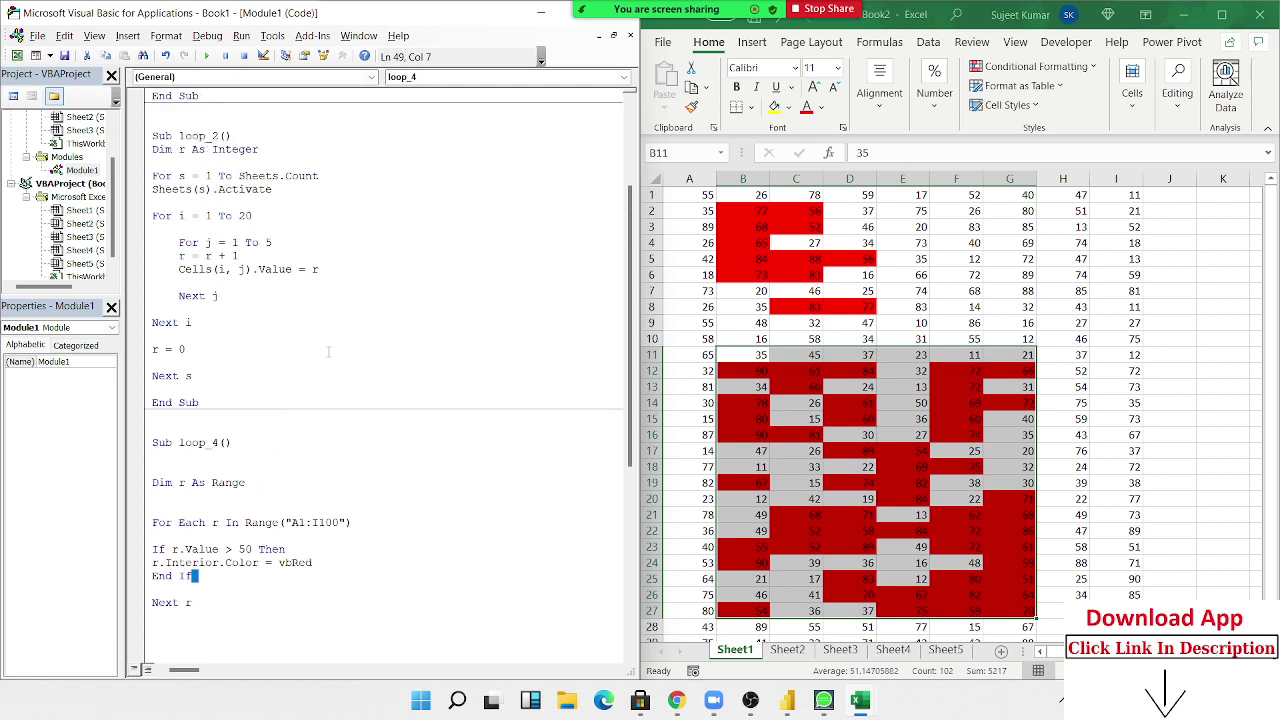